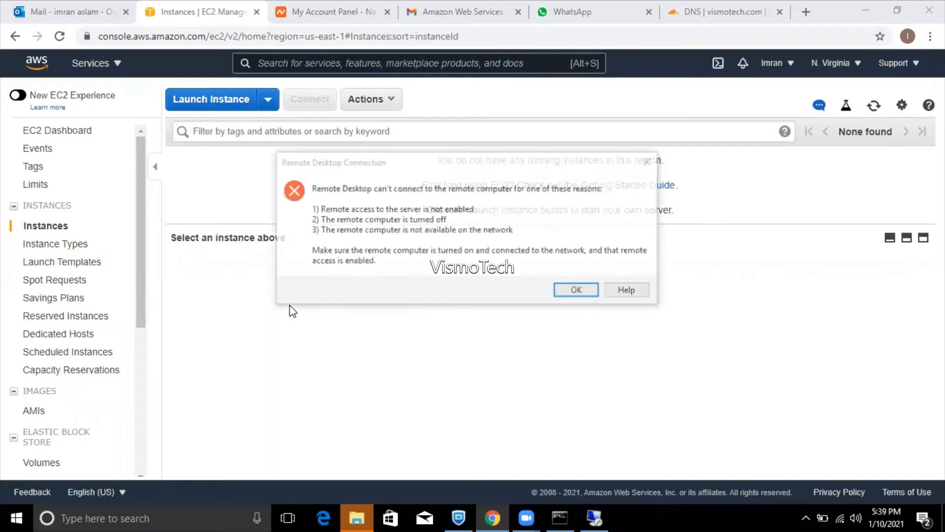
- Dismiss the Remote Desktop connection error and close the Remote Desktop Connection window
left_click(577, 290)
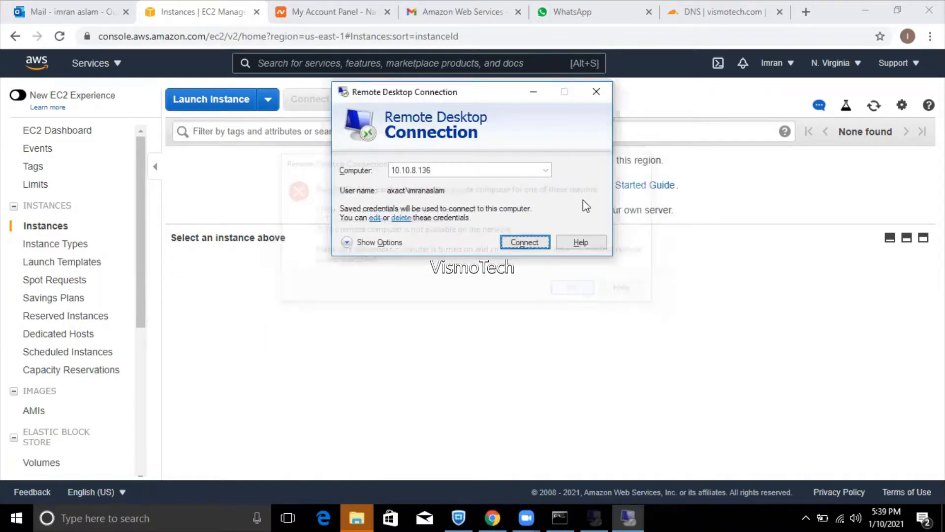
left_click(604, 96)
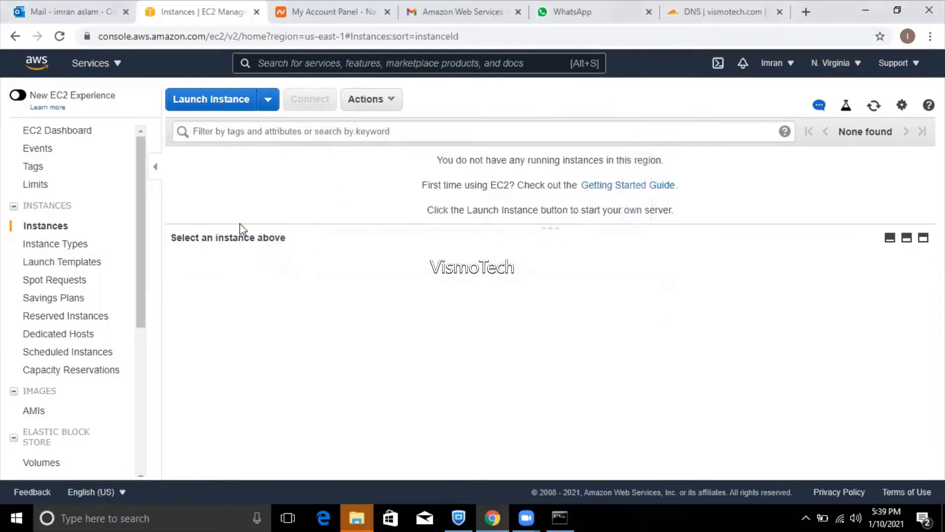
- Start the launch wizard for a new EC2 instance from the Instances page, reopening it if it does not load
left_click(202, 105)
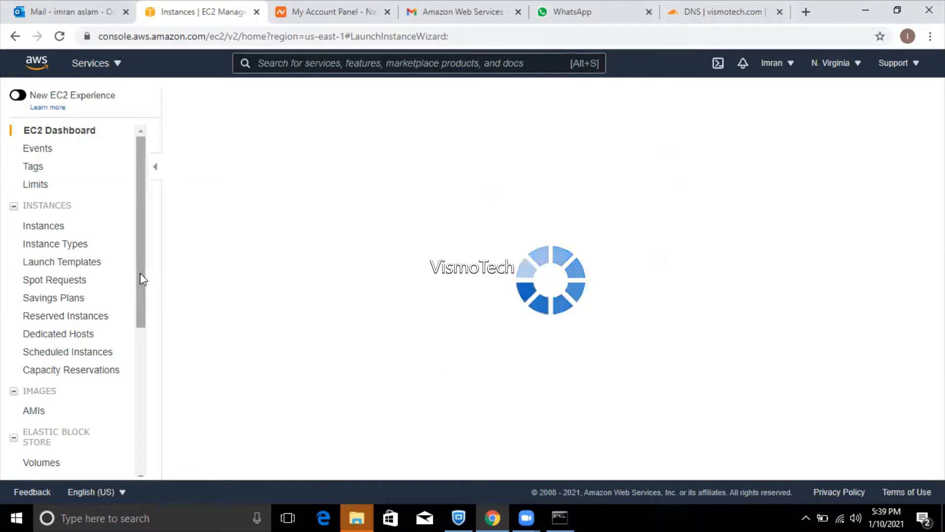
left_click_drag(142, 278, 136, 233)
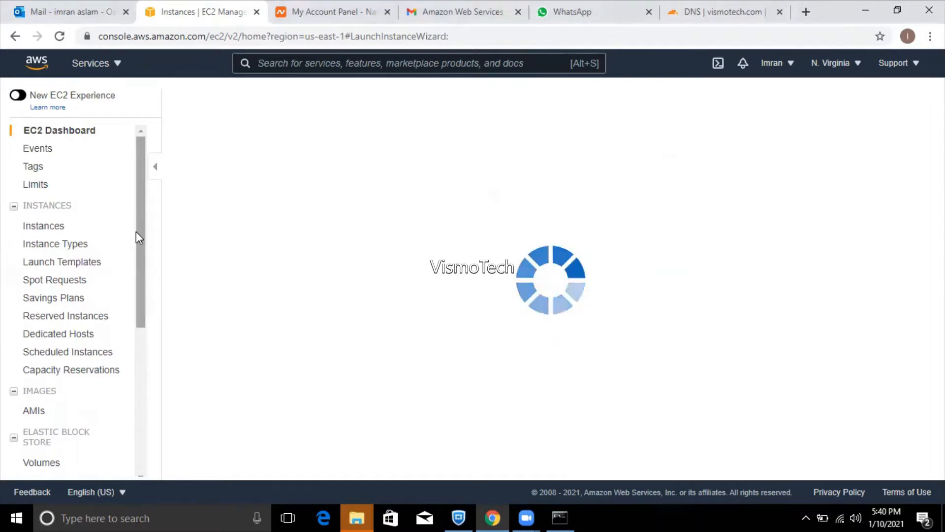
left_click(46, 226)
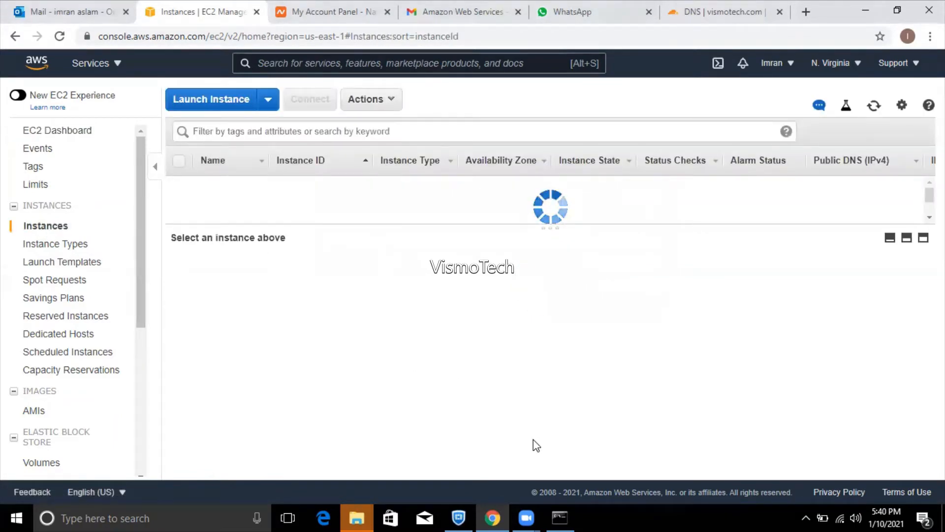
left_click(571, 510)
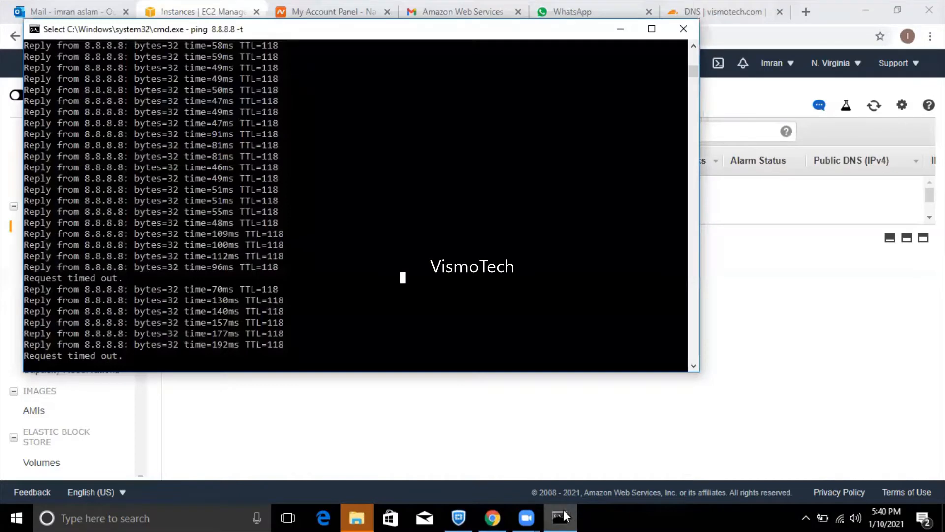
left_click(232, 105)
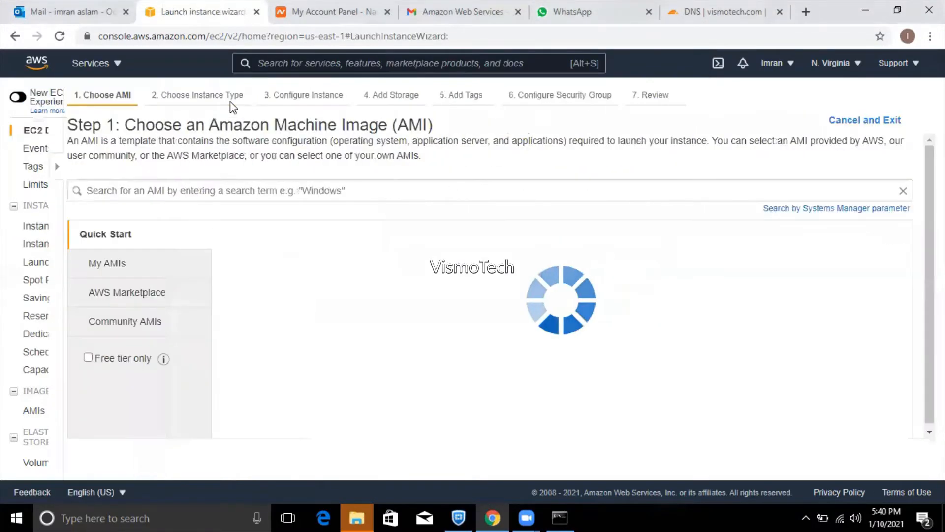
- Search the Amazon Machine Images for "windows" within the Quick Start catalog and dismiss the SQL Server launch wizard notice
left_click(218, 185)
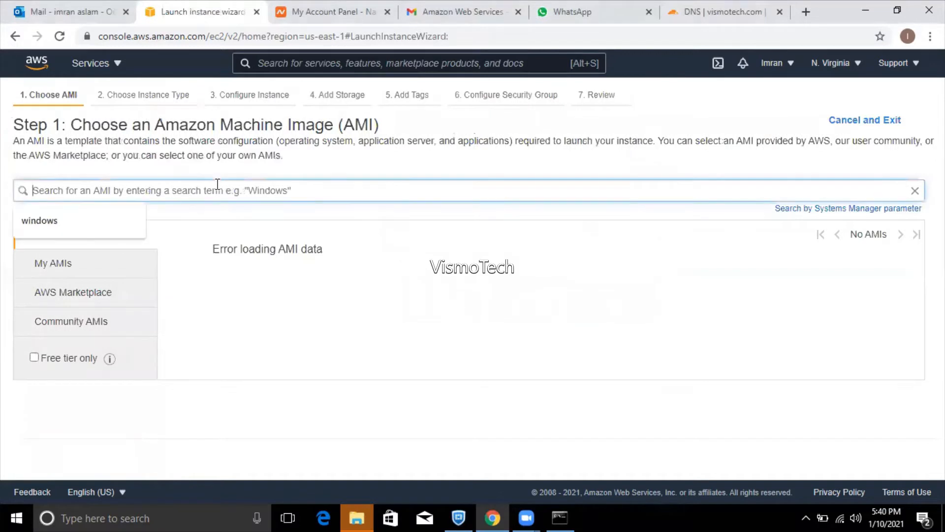
type("windows")
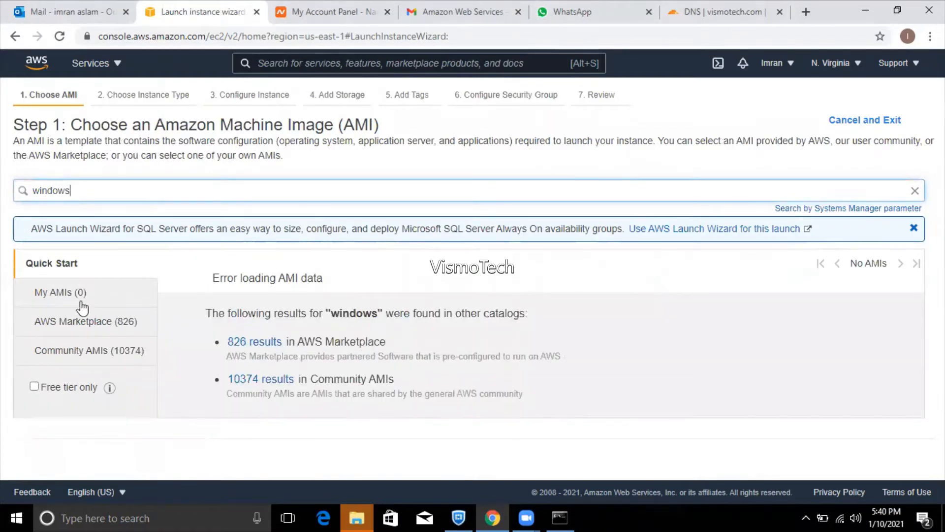
left_click(88, 329)
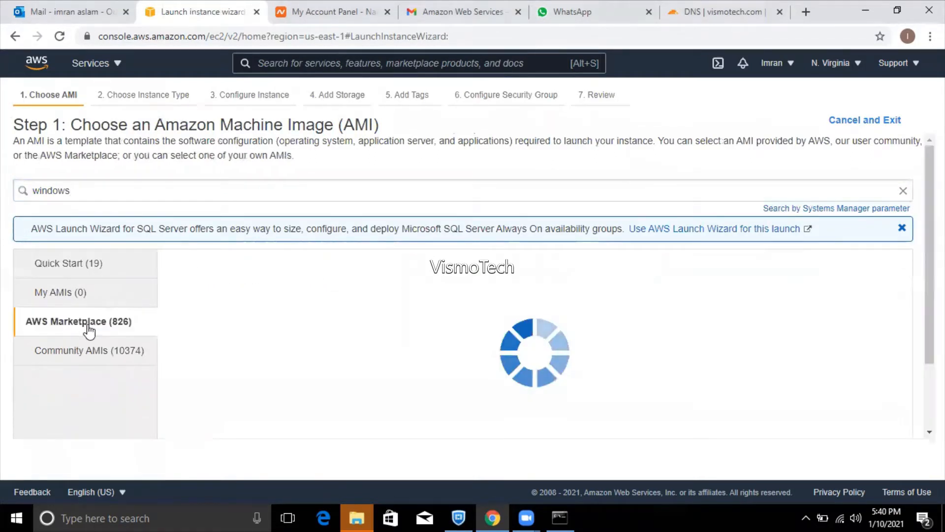
left_click(75, 269)
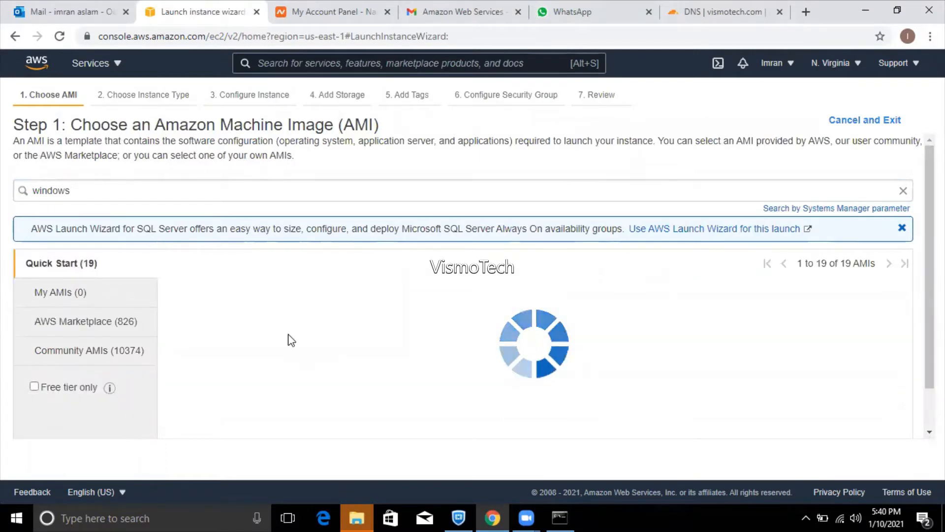
left_click(902, 228)
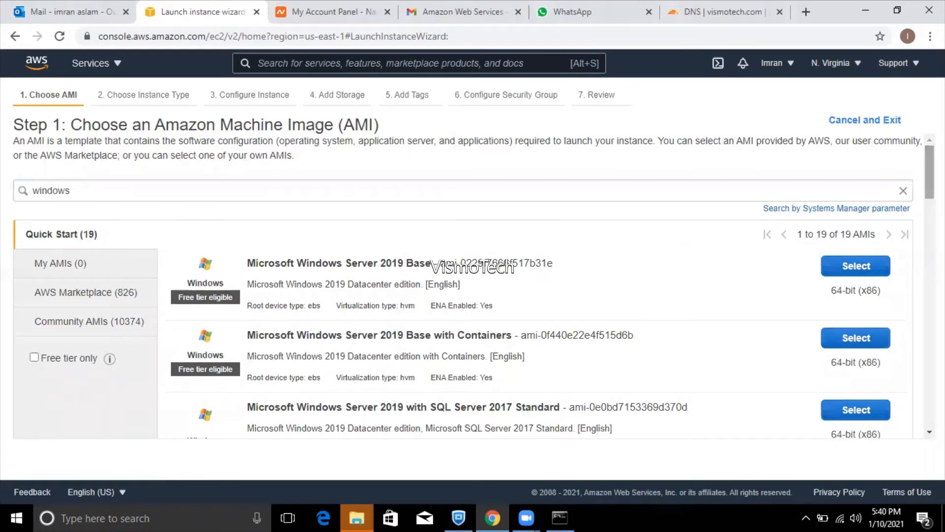
- Select the Microsoft Windows Server 2012 R2 Base 64-bit image for the new instance
scroll(537, 296, "down", 3)
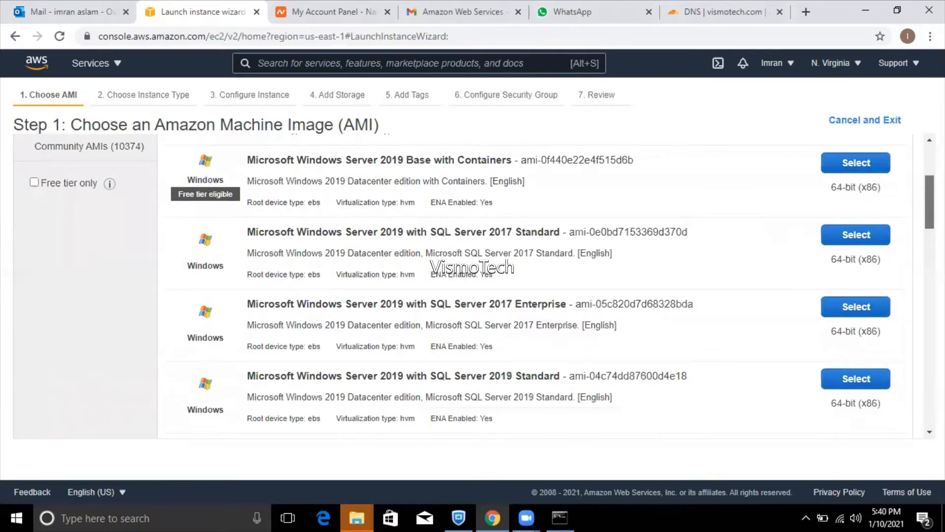
scroll(537, 296, "down", 5)
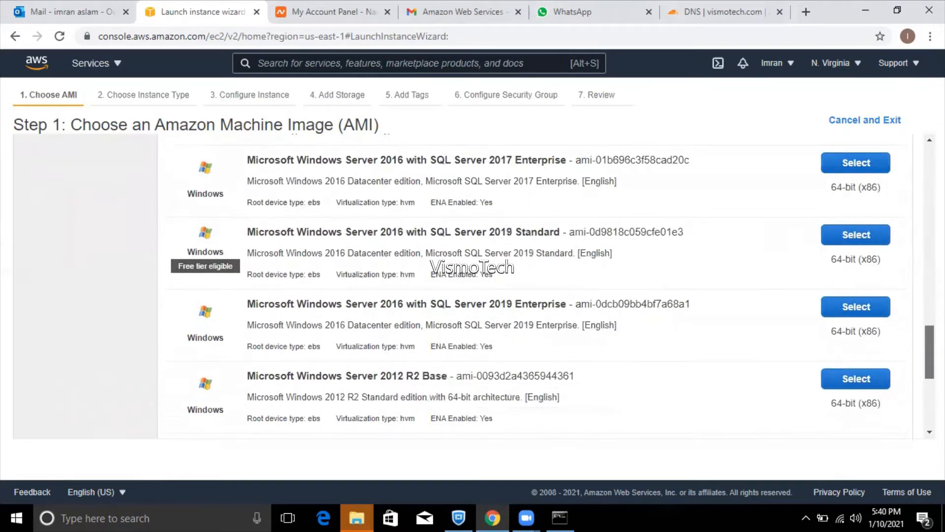
scroll(537, 295, "down", 3)
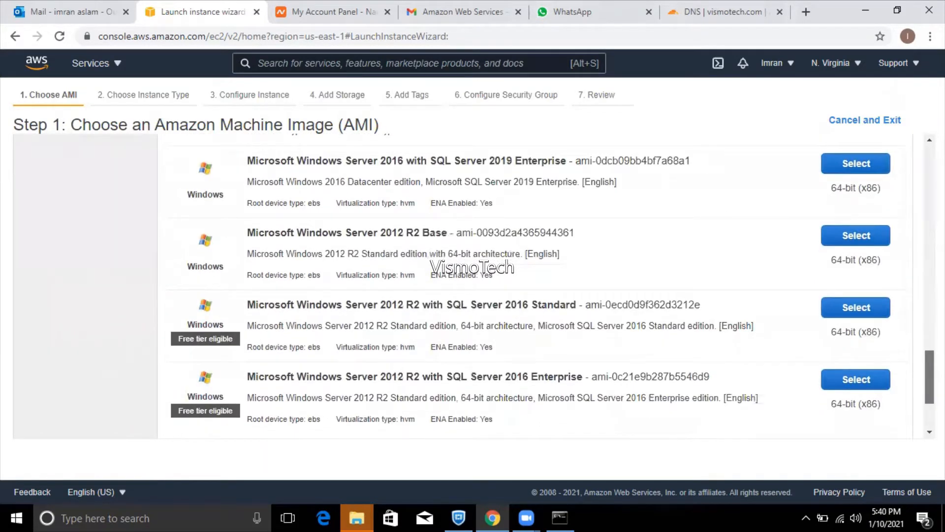
scroll(474, 375, "down", 1)
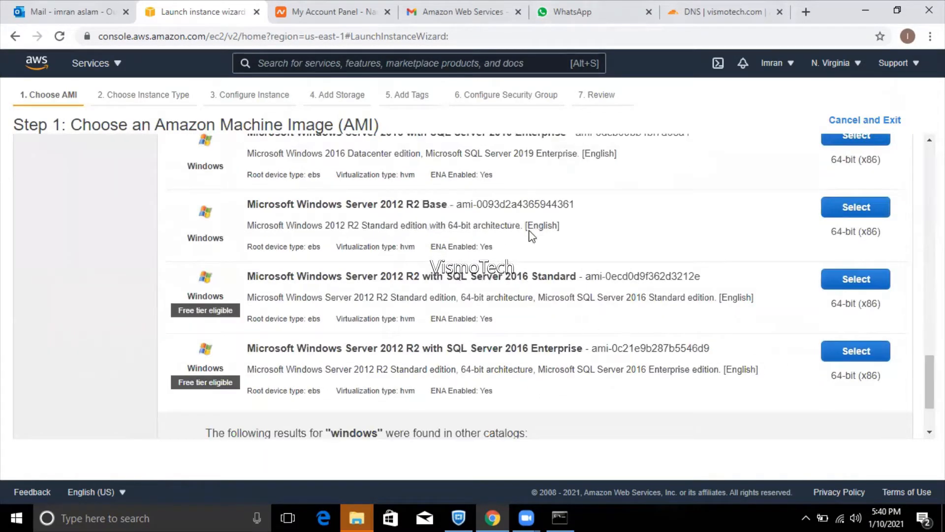
left_click(857, 208)
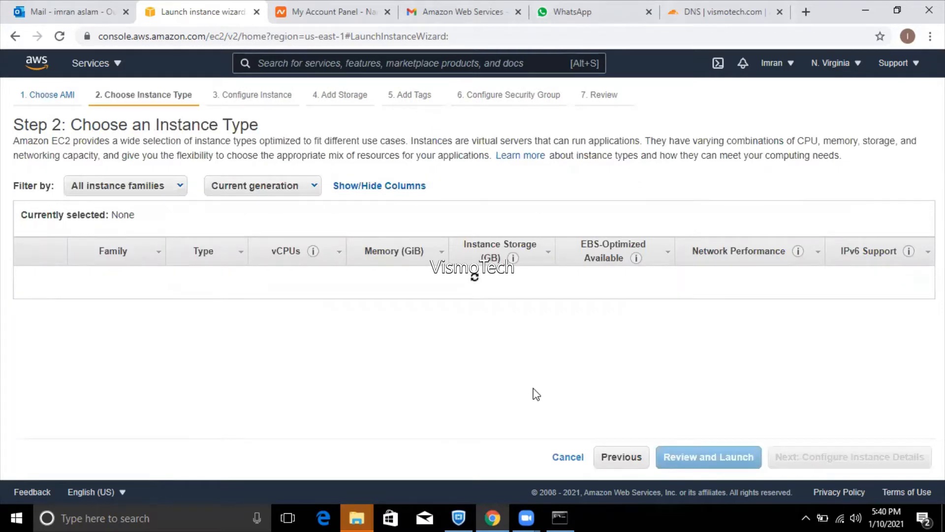
- Check the internet connection through the running ping to 8.8.8.8 and the Gmail page while the instance types load
left_click(561, 517)
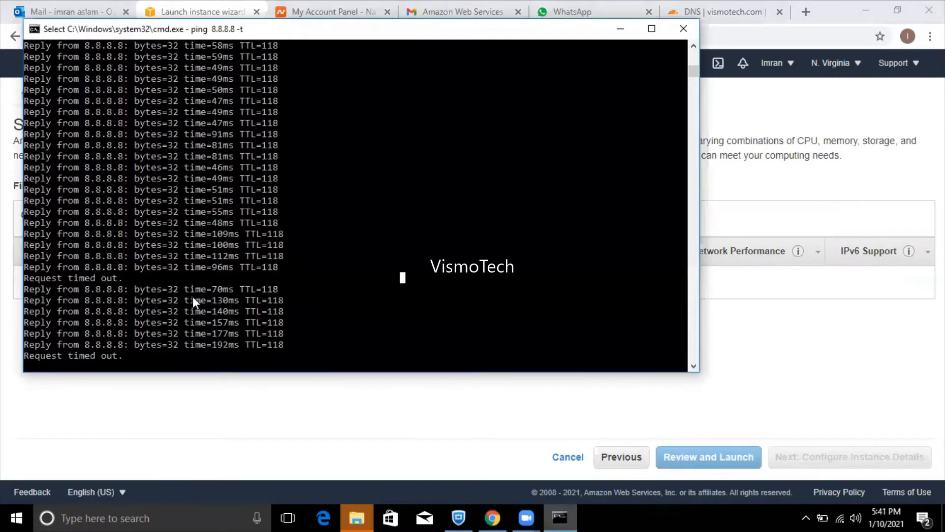
left_click(15, 199)
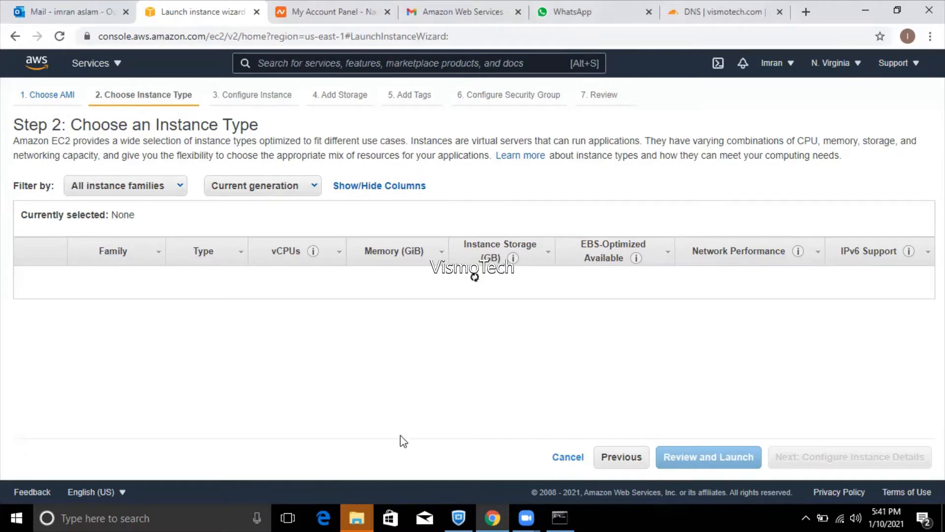
left_click(557, 516)
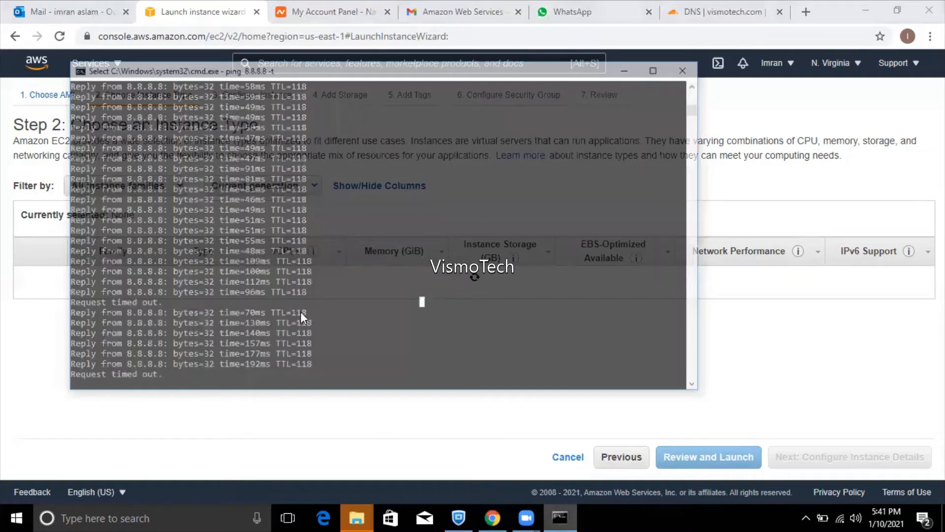
key("alt+Tab")
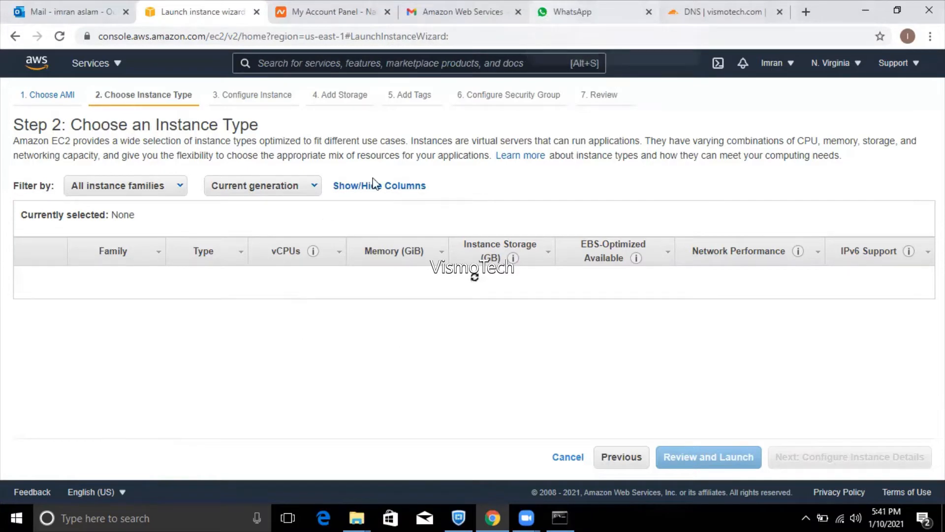
left_click(468, 4)
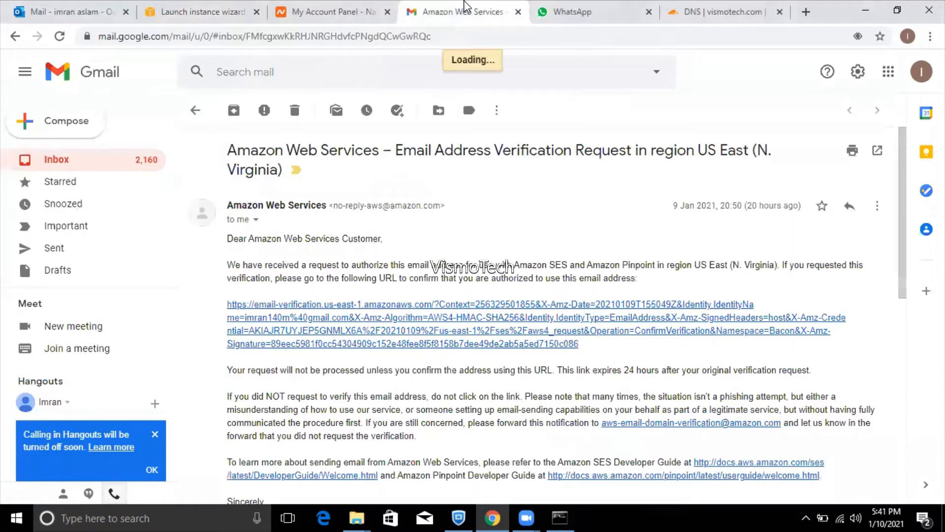
left_click(213, 6)
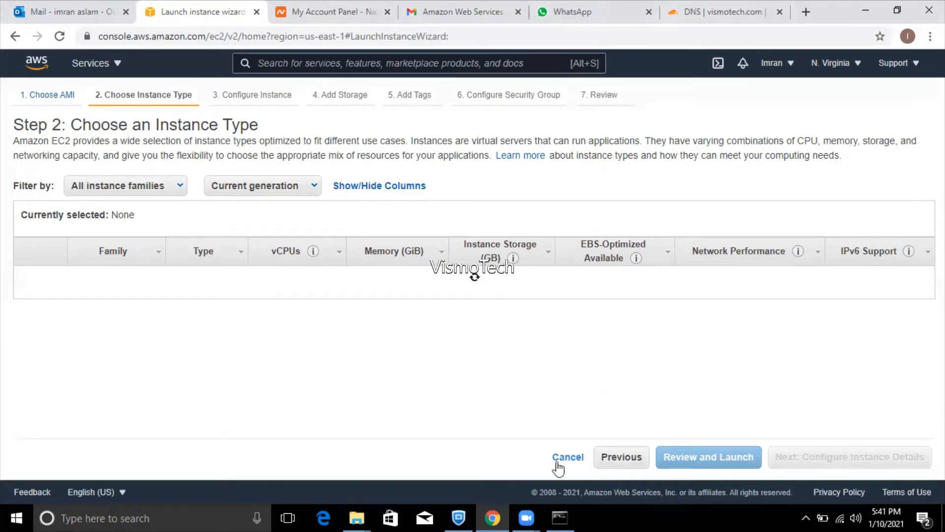
left_click(561, 517)
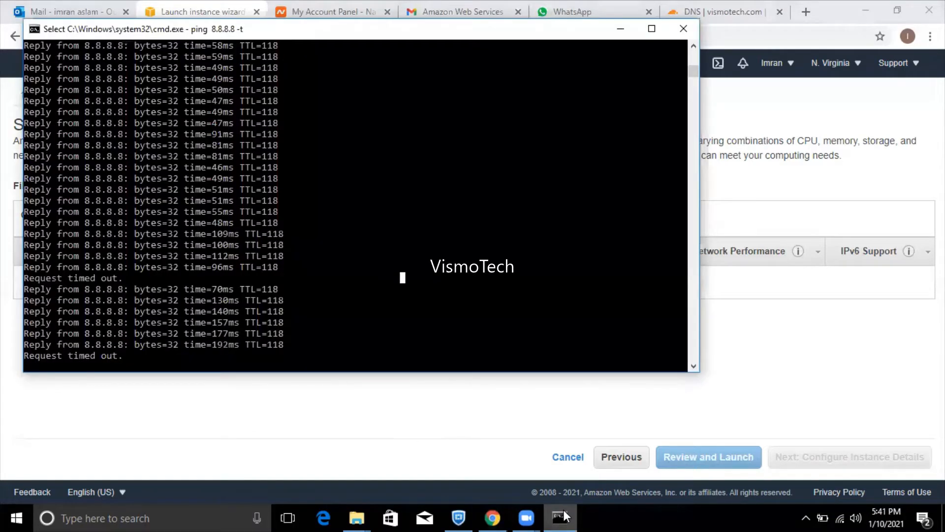
left_click(556, 517)
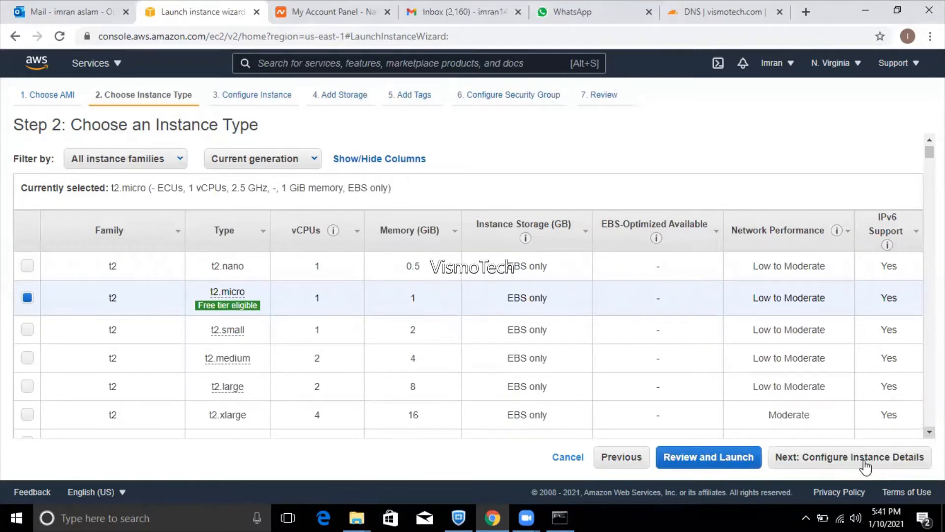
- Proceed with the t2.micro instance type to the storage settings, and go back through the wizard to the AMI selection
left_click(865, 457)
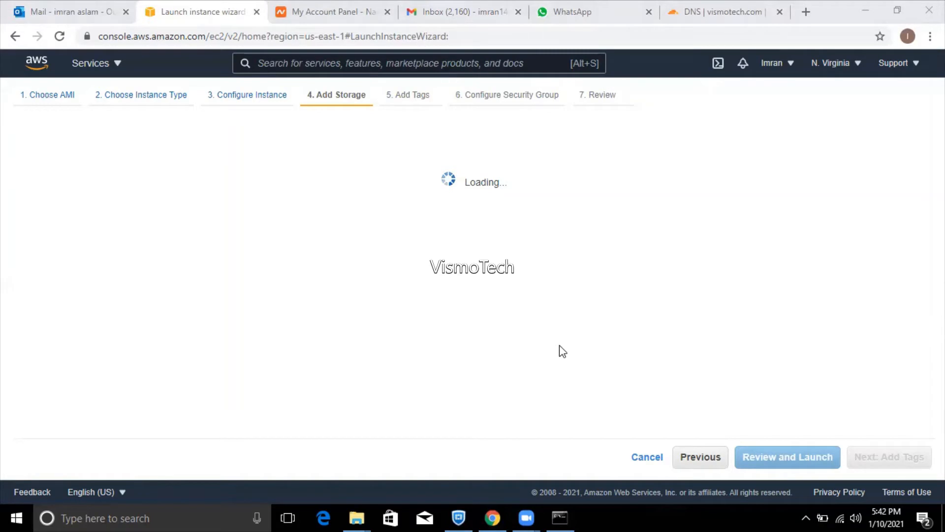
left_click(565, 516)
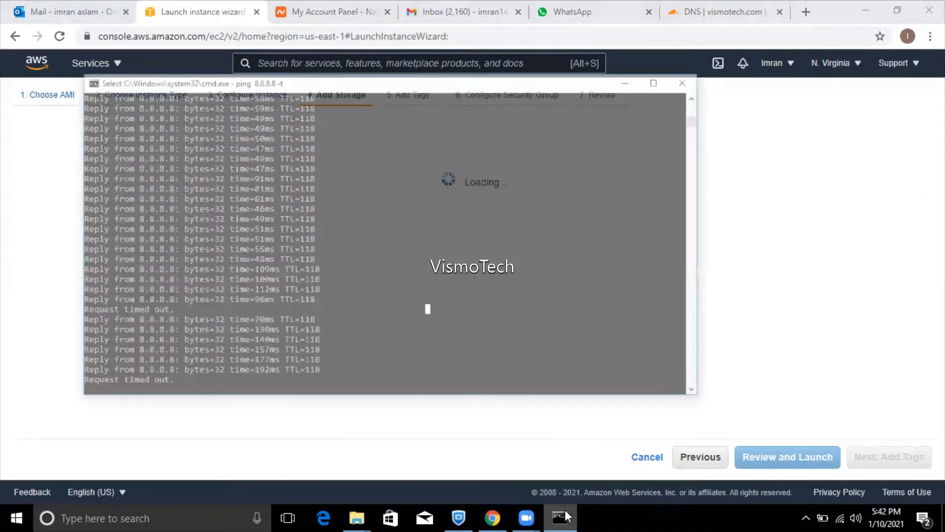
left_click(536, 428)
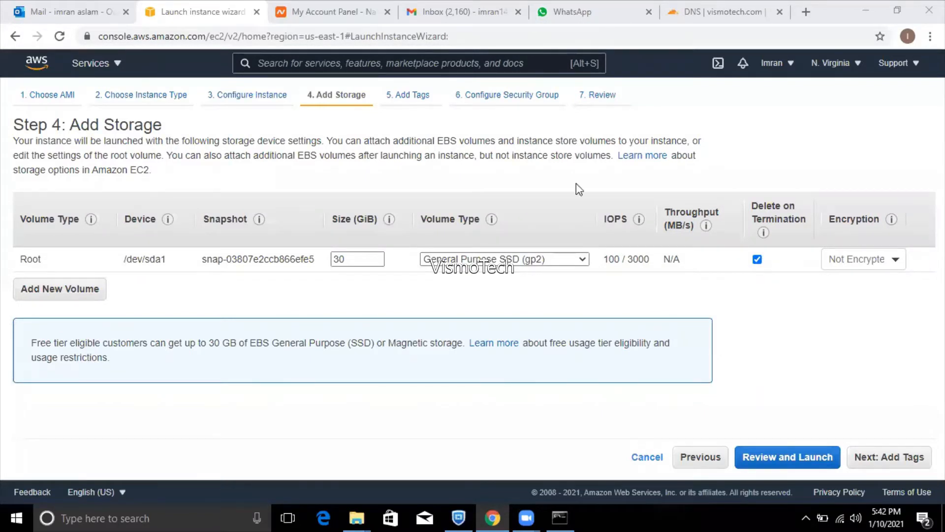
left_click(698, 462)
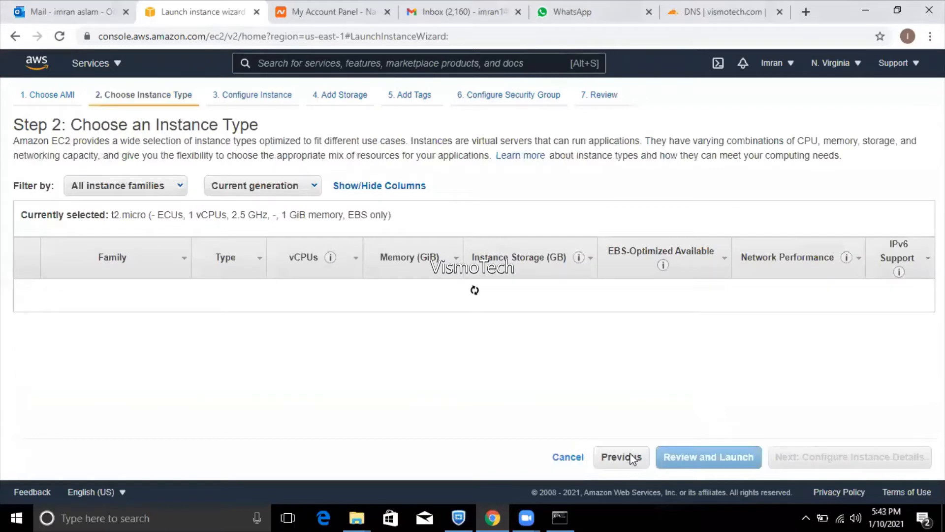
left_click(617, 458)
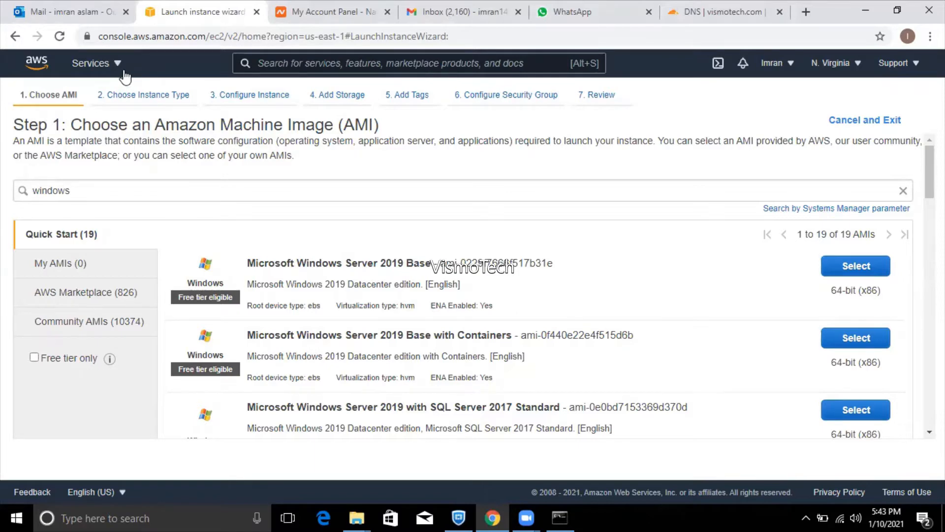
- Leave the launch wizard for the EC2 service dashboard, check the ping to 8.8.8.8, and request the console address again
left_click(118, 65)
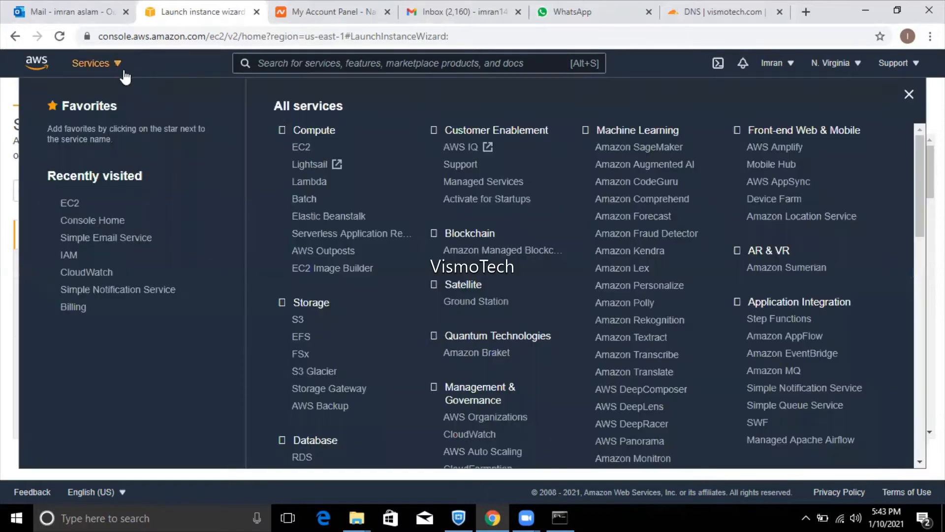
left_click(301, 152)
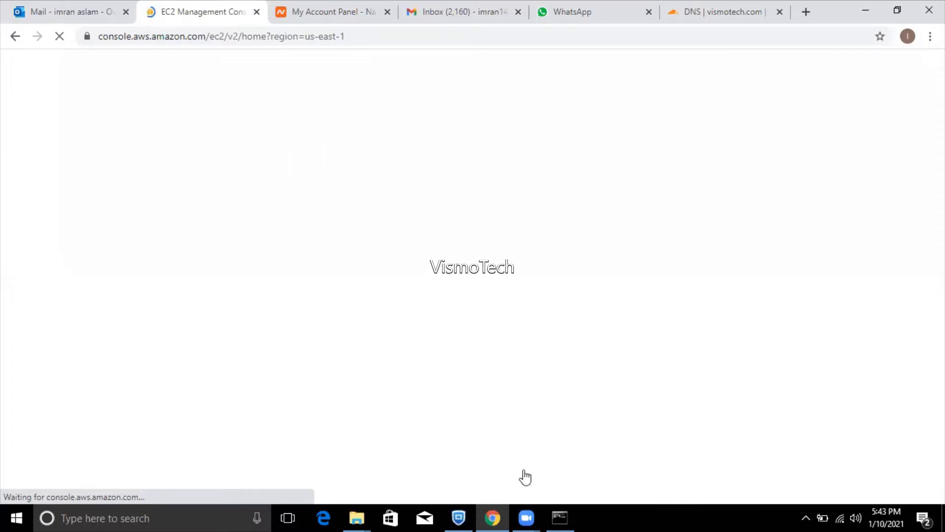
left_click(560, 516)
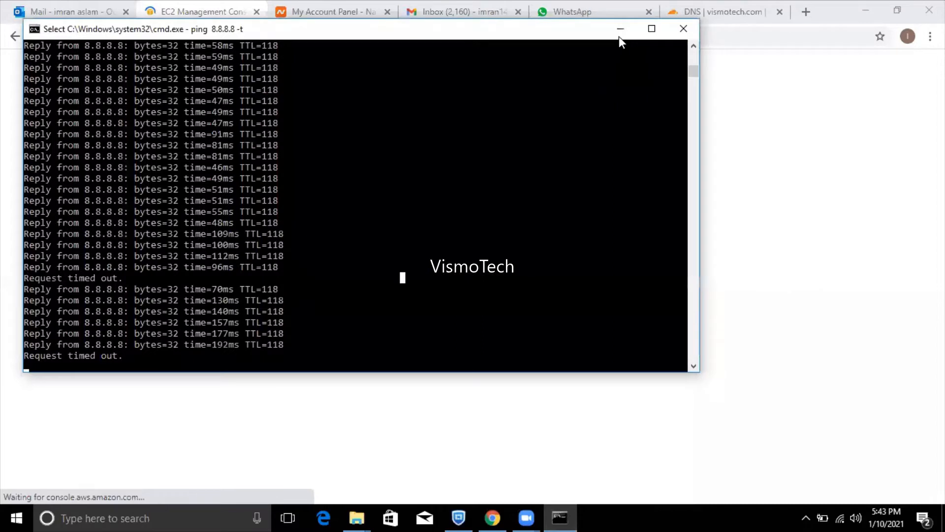
left_click(620, 30)
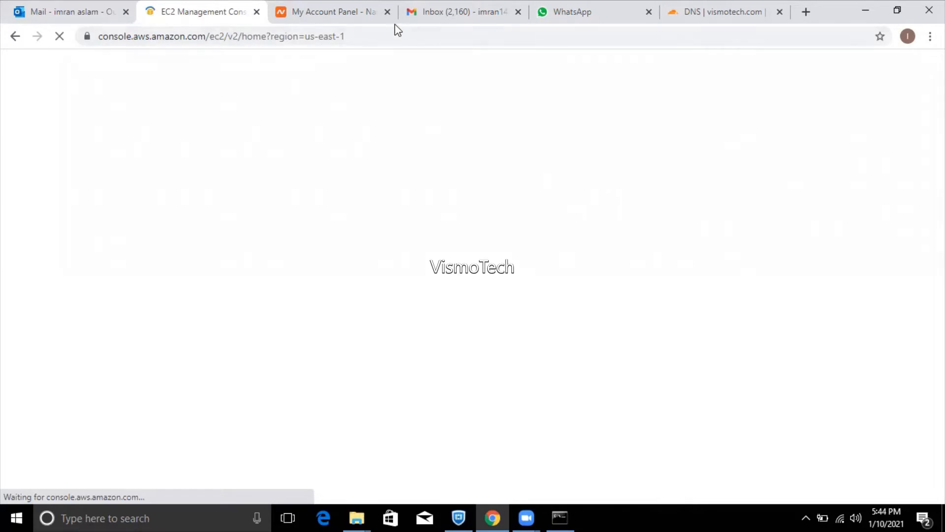
left_click(396, 44)
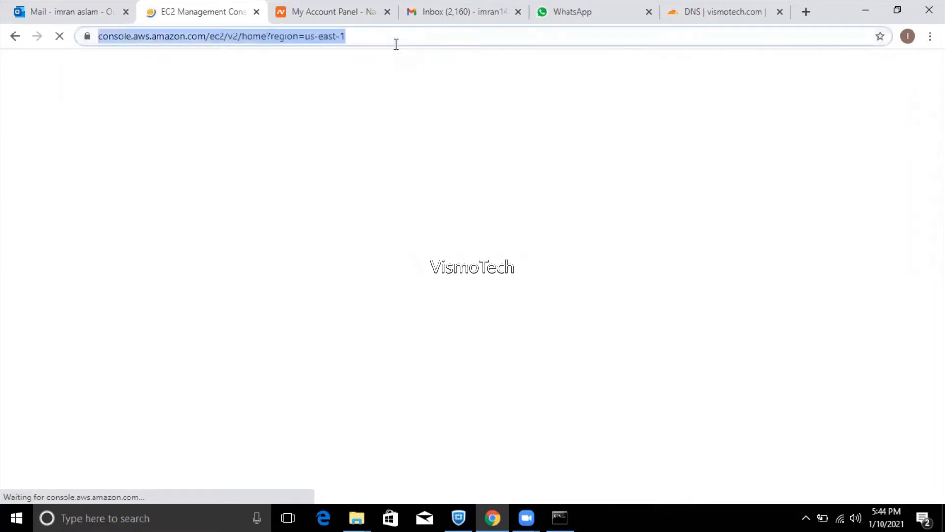
key("Return")
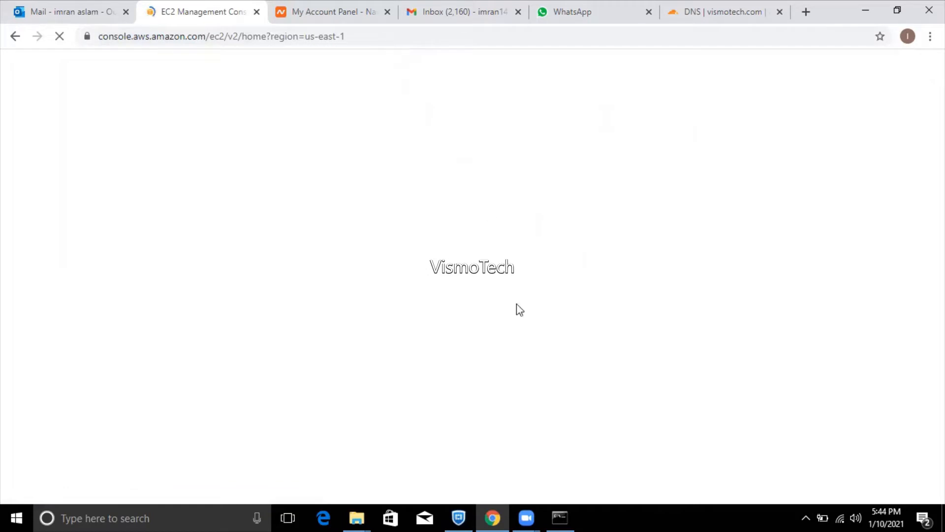
- Monitor the connection with the running ping to 8.8.8.8 while the EC2 console loads
left_click(562, 516)
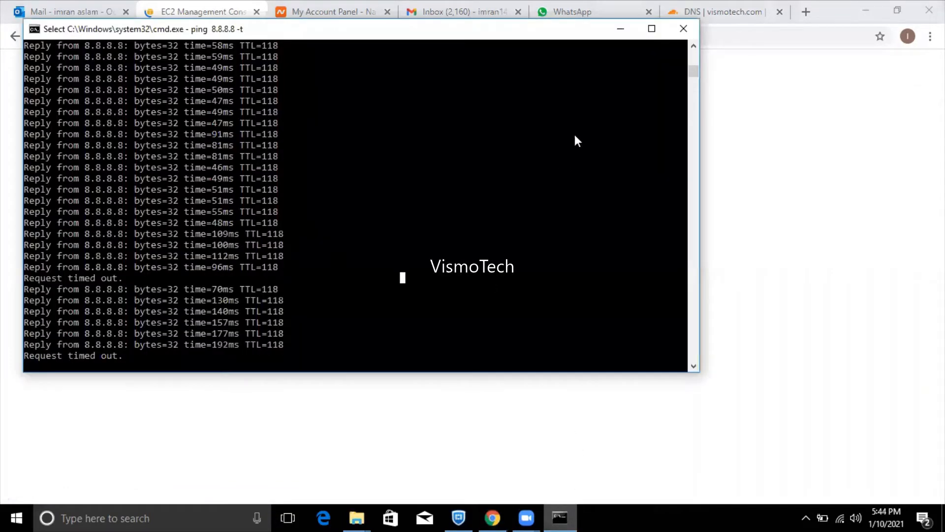
left_click(621, 33)
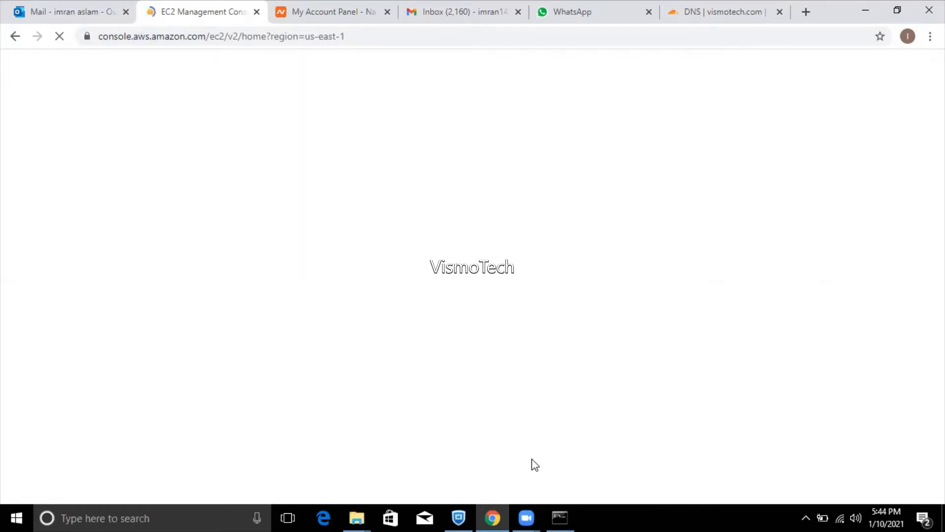
left_click(562, 517)
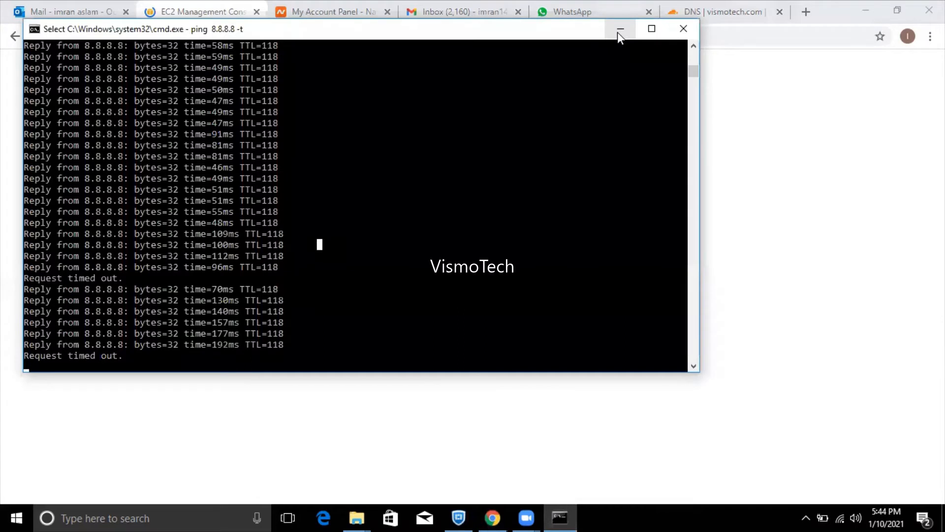
left_click(619, 32)
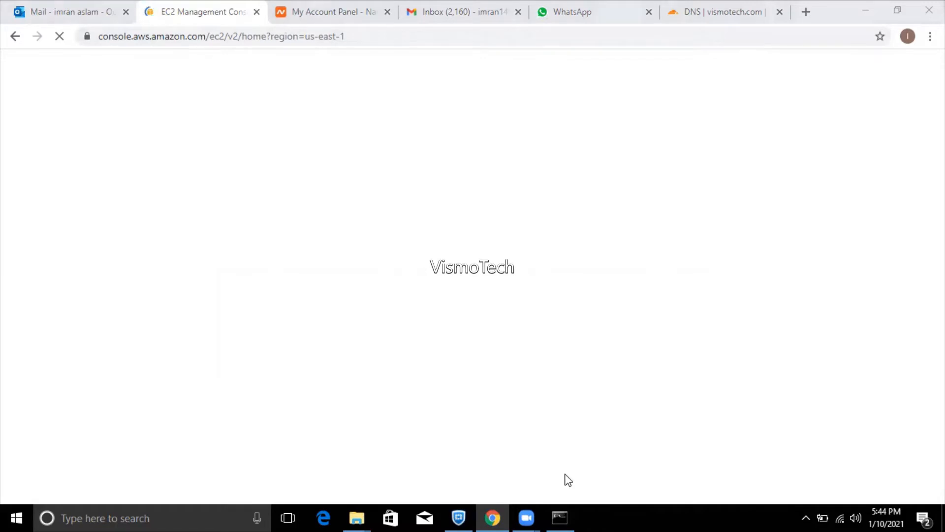
left_click(632, 240)
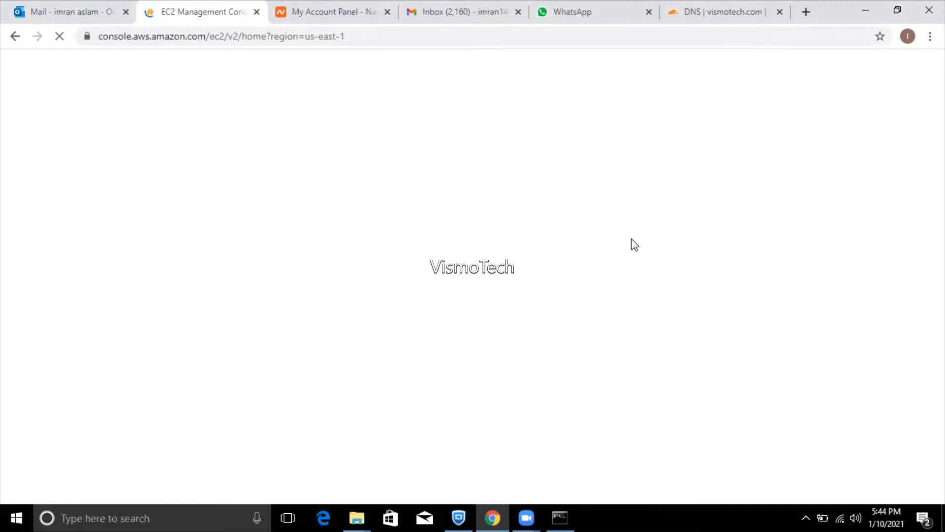
left_click(566, 513)
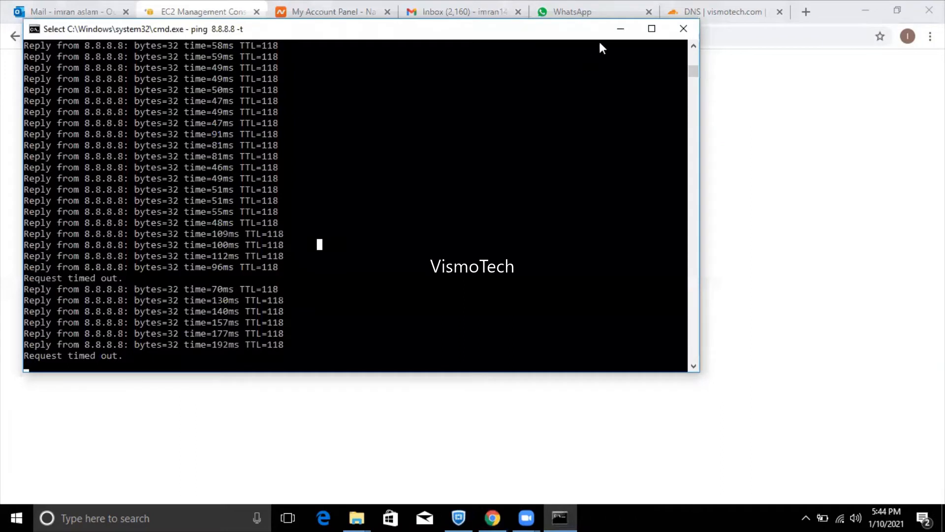
left_click(617, 32)
left_click(616, 33)
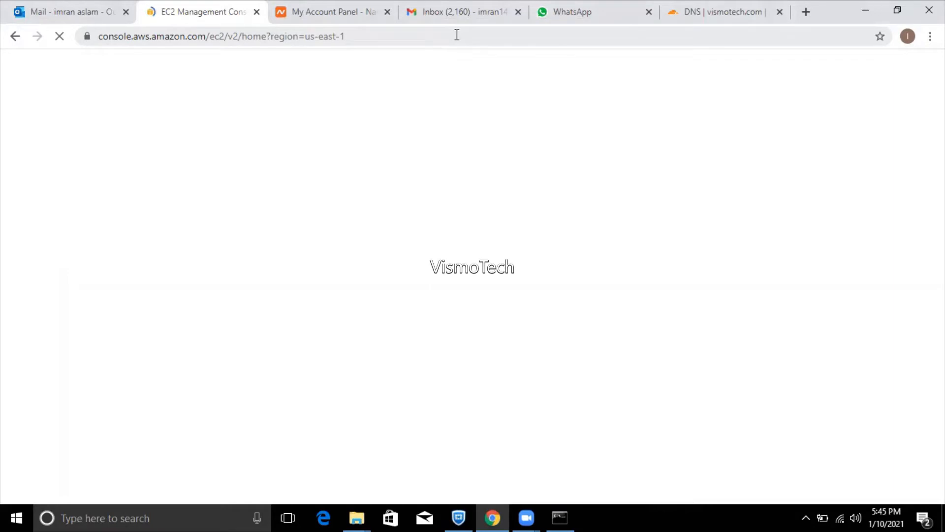
- Reload the EC2 console address for region us-east-1 and check the ping window again
left_click(457, 35)
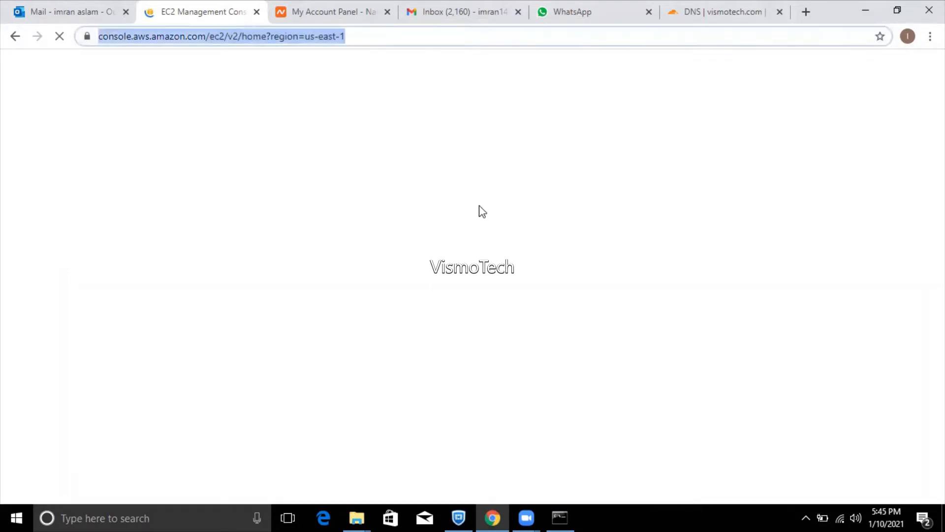
left_click(464, 38)
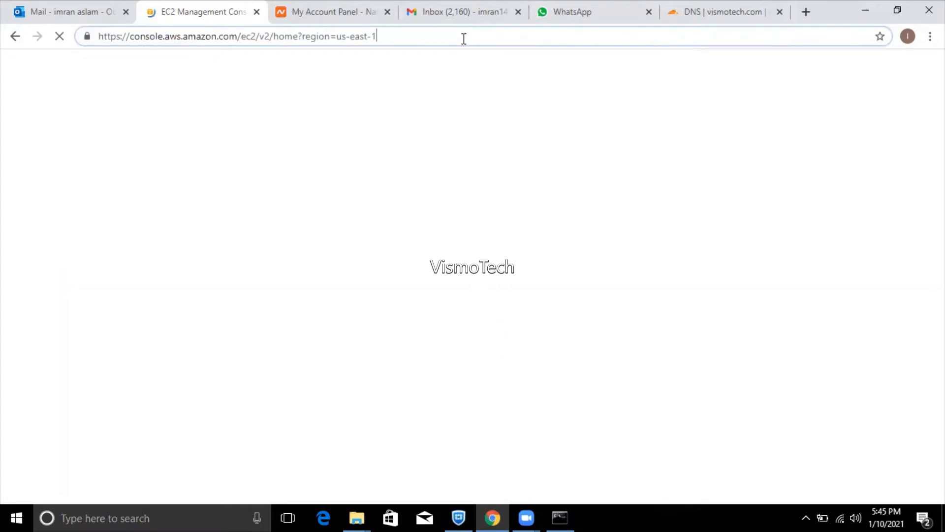
key("Return")
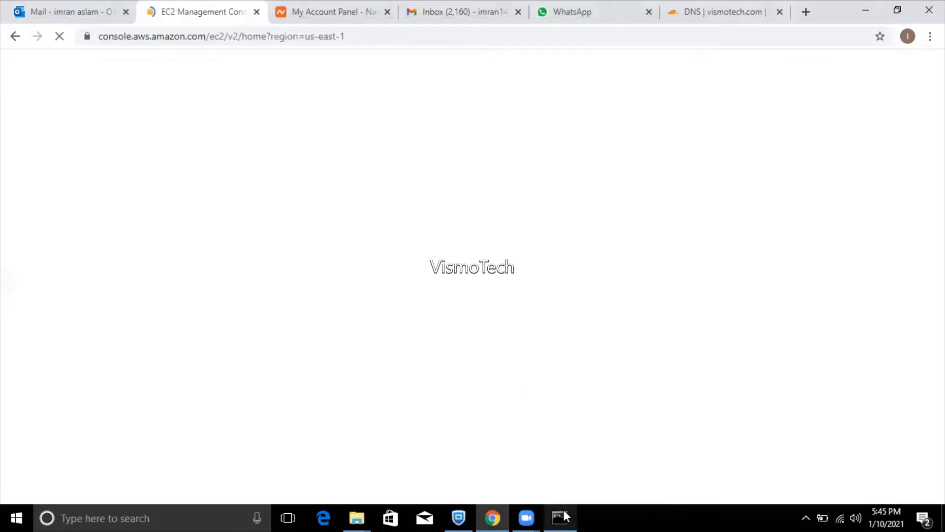
mouse_move(565, 516)
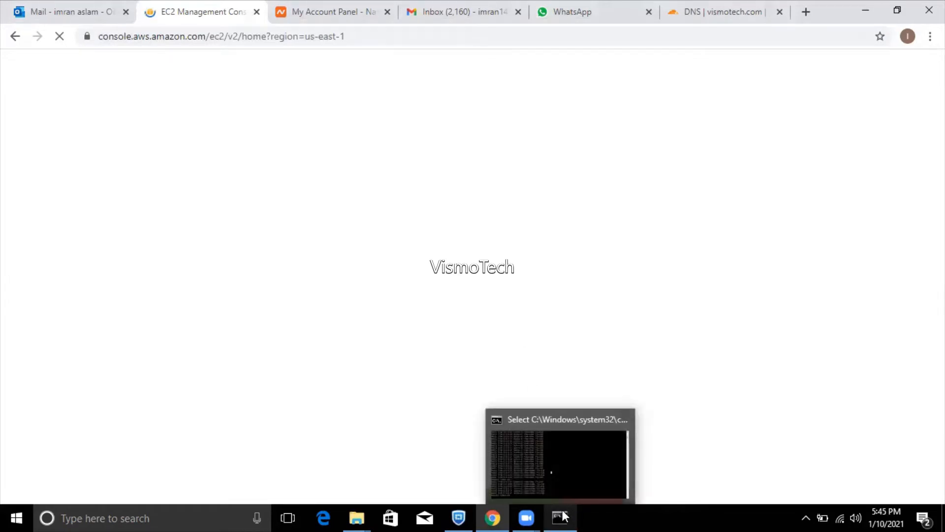
left_click(550, 473)
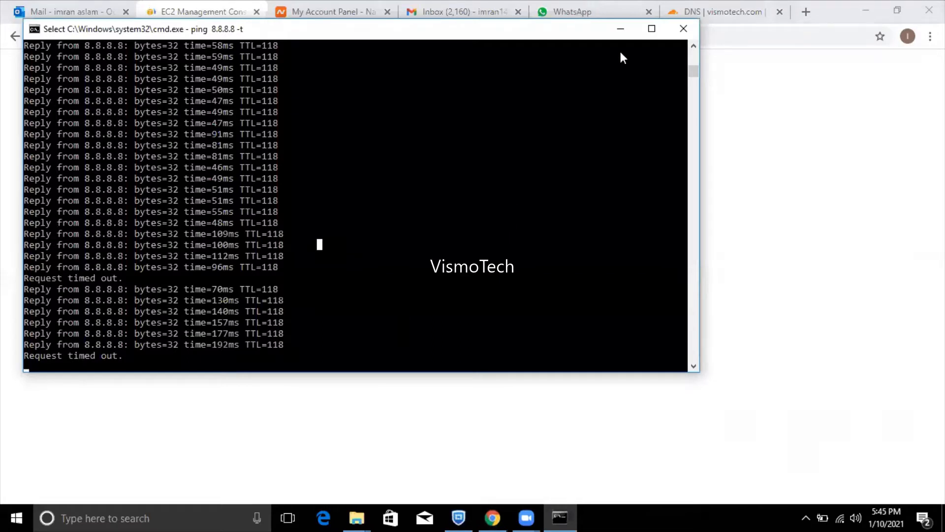
left_click(621, 30)
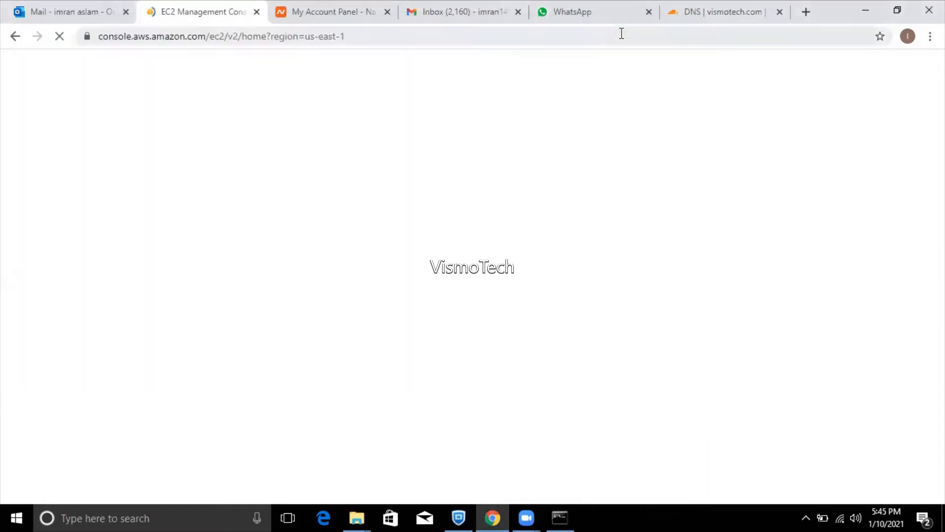
left_click(439, 37)
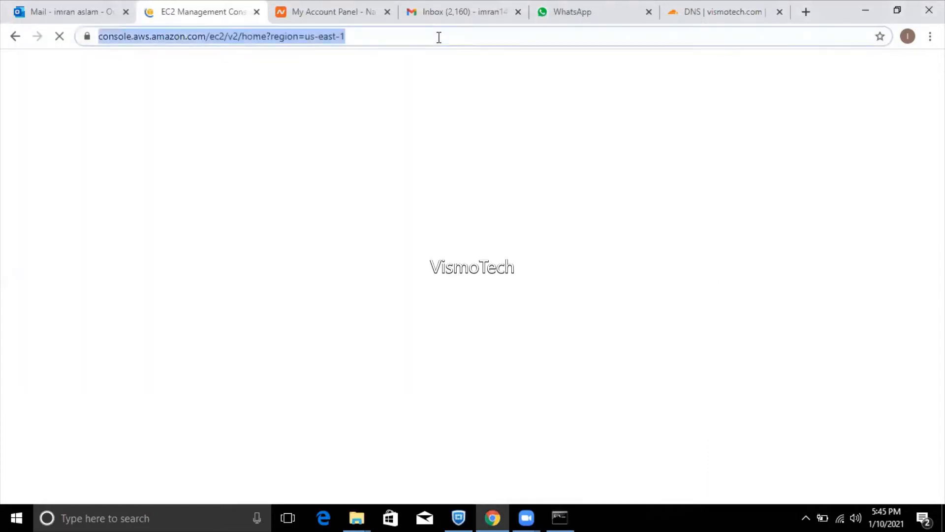
left_click(439, 37)
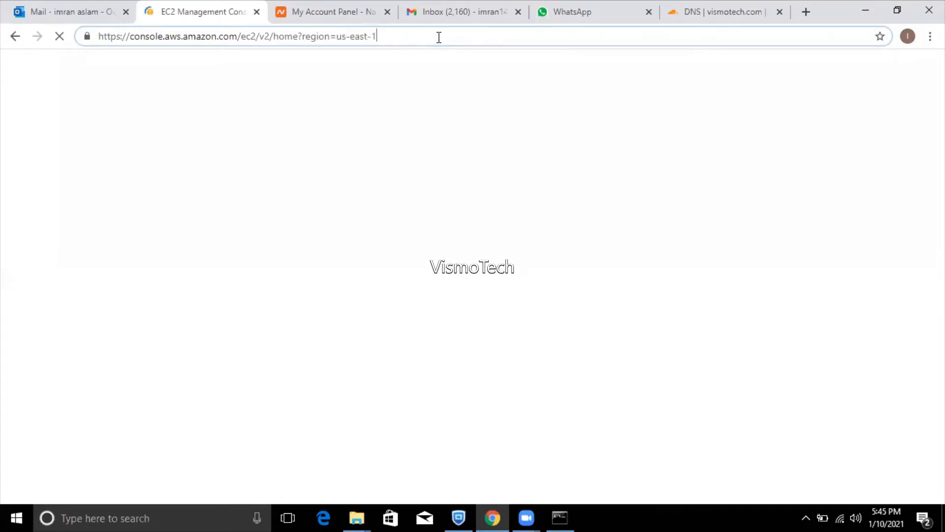
- Check the Namecheap account page and the Cloudflare DNS page while the EC2 dashboard loads, and return to the EC2 console
left_click(335, 10)
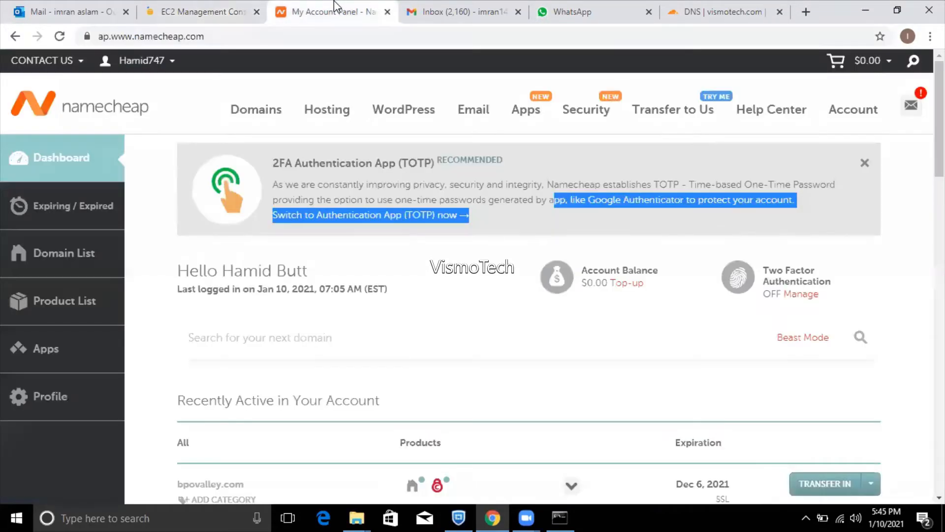
left_click(188, 12)
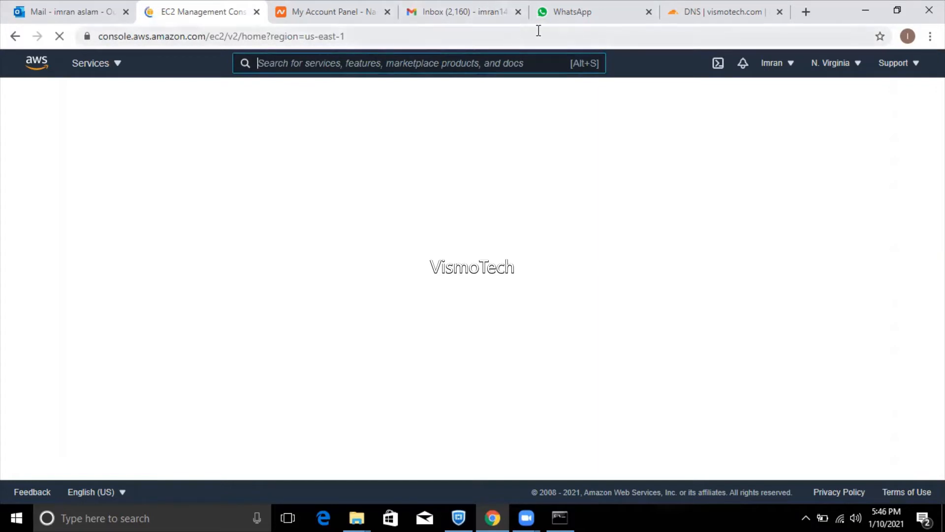
left_click(685, 15)
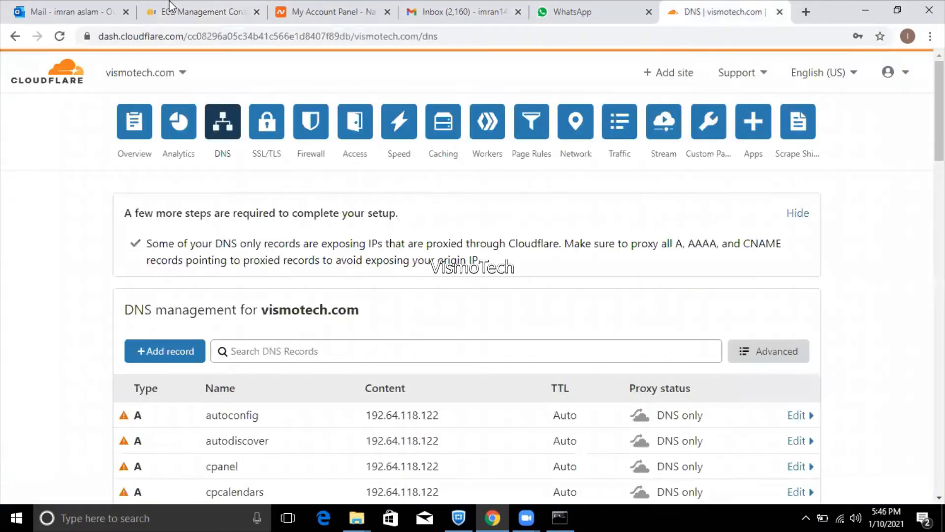
left_click(219, 4)
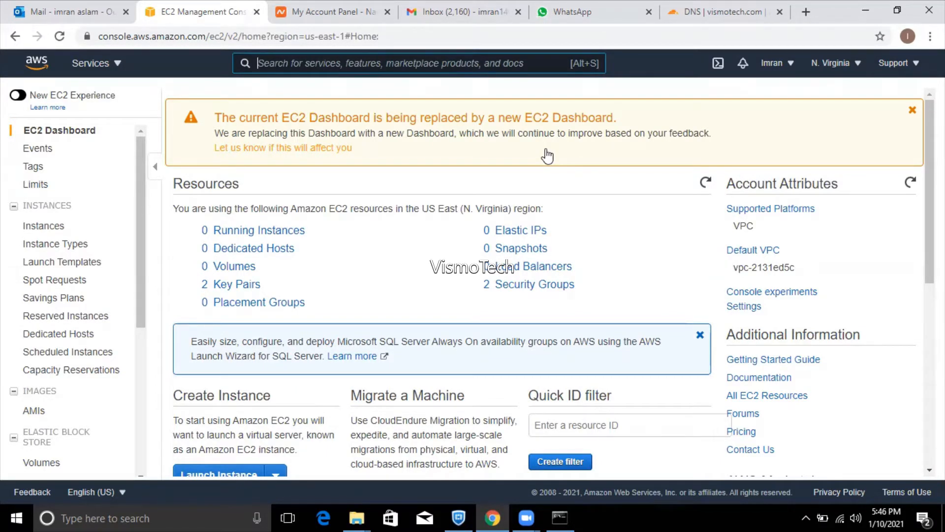
- View the running instances list, dismissing its console notice, and go back to the EC2 dashboard
left_click(275, 233)
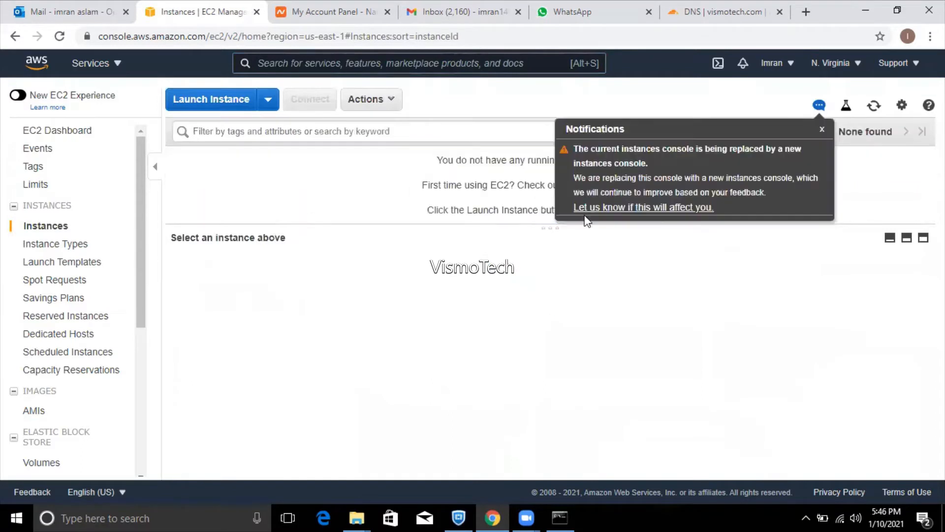
left_click(822, 130)
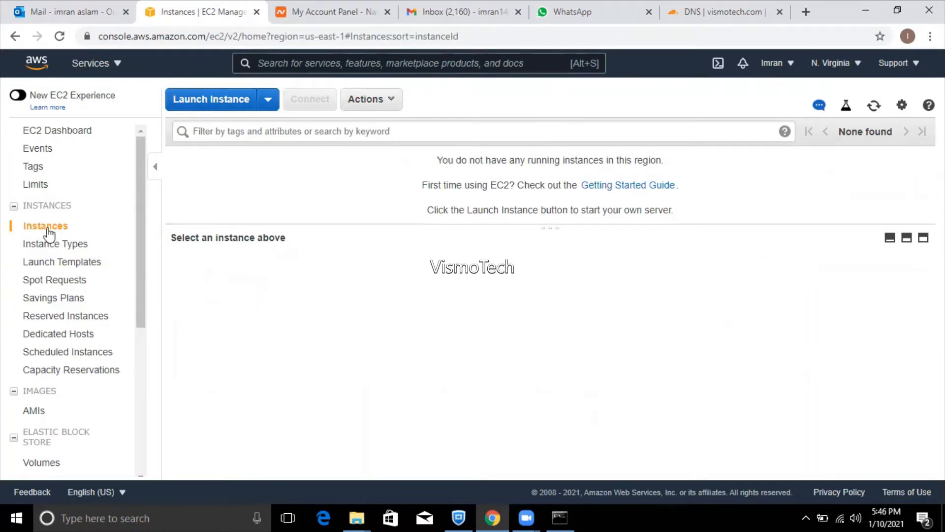
left_click(113, 69)
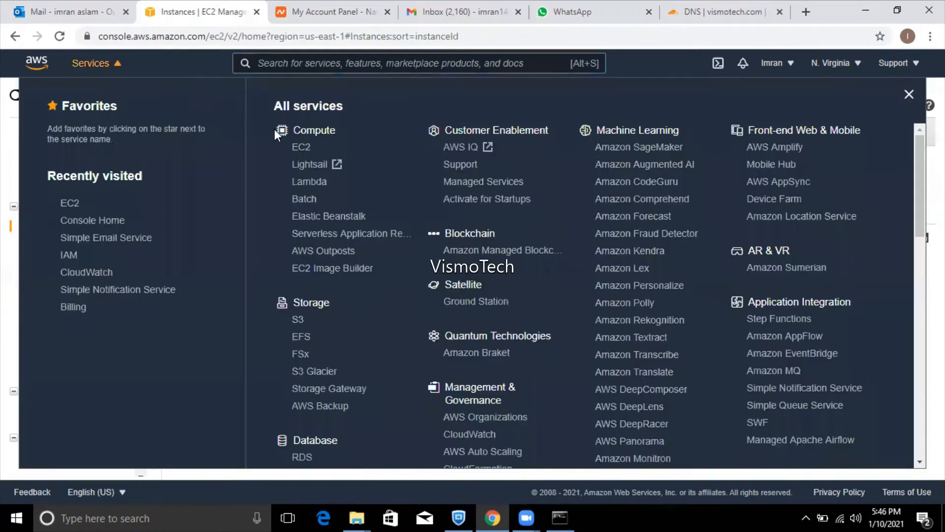
left_click(301, 148)
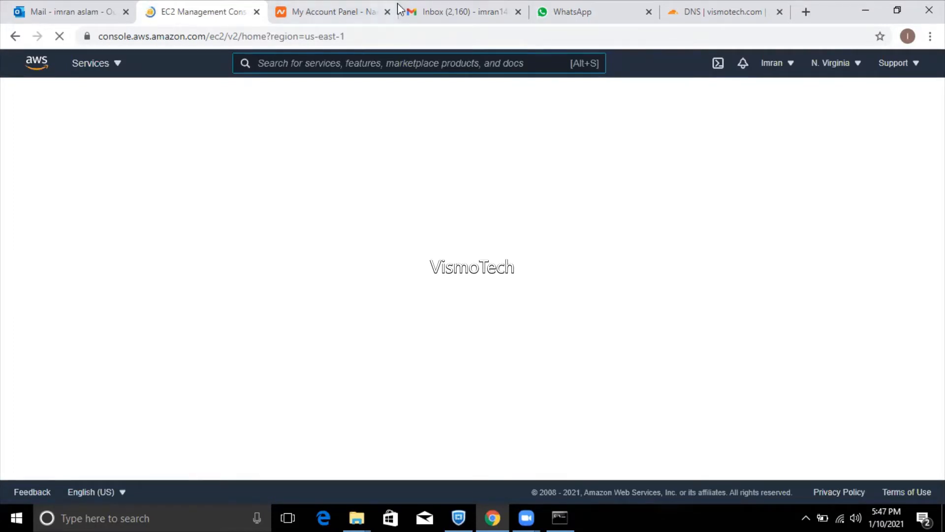
left_click(373, 37)
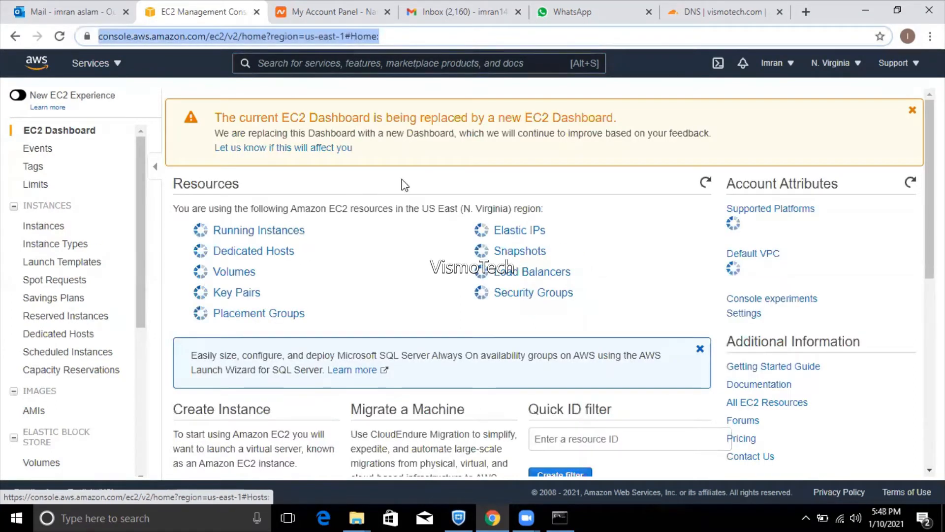
- Open the running instances list, dismiss its console notice, and begin launching a new instance
left_click(266, 235)
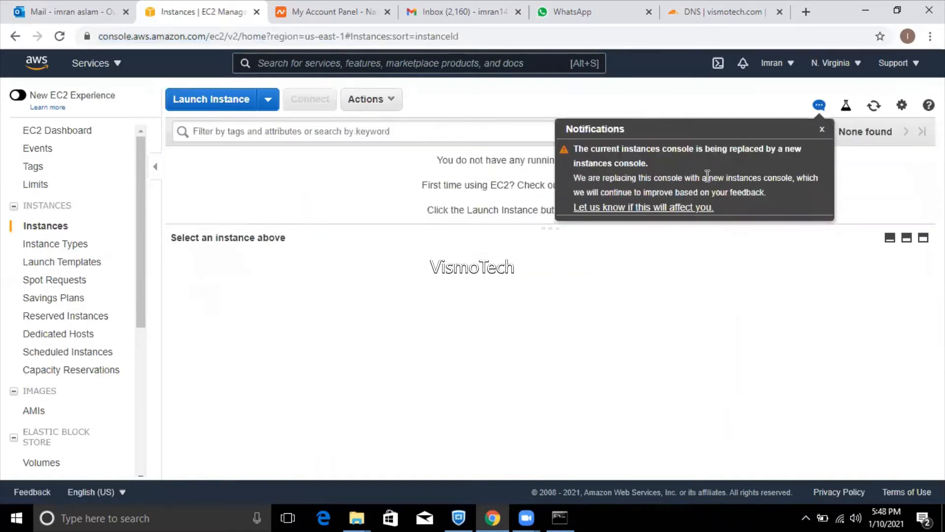
left_click(823, 131)
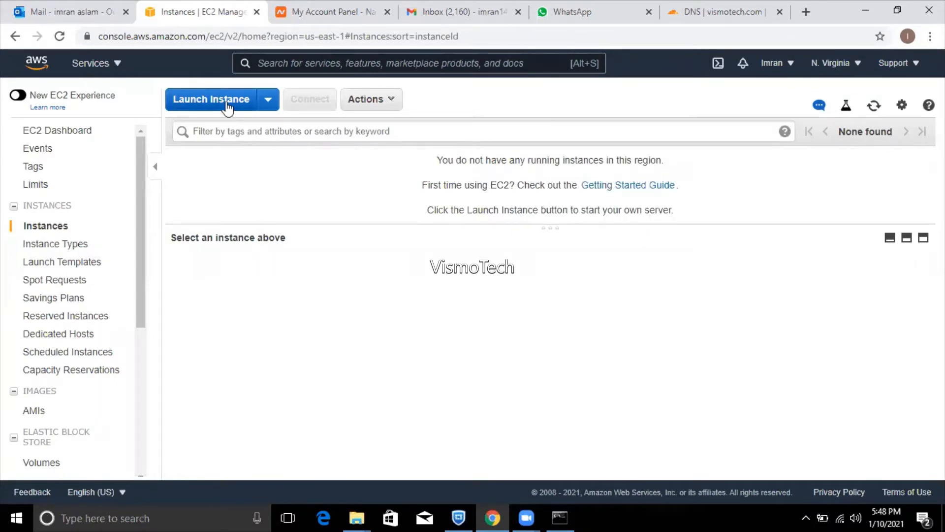
left_click(227, 108)
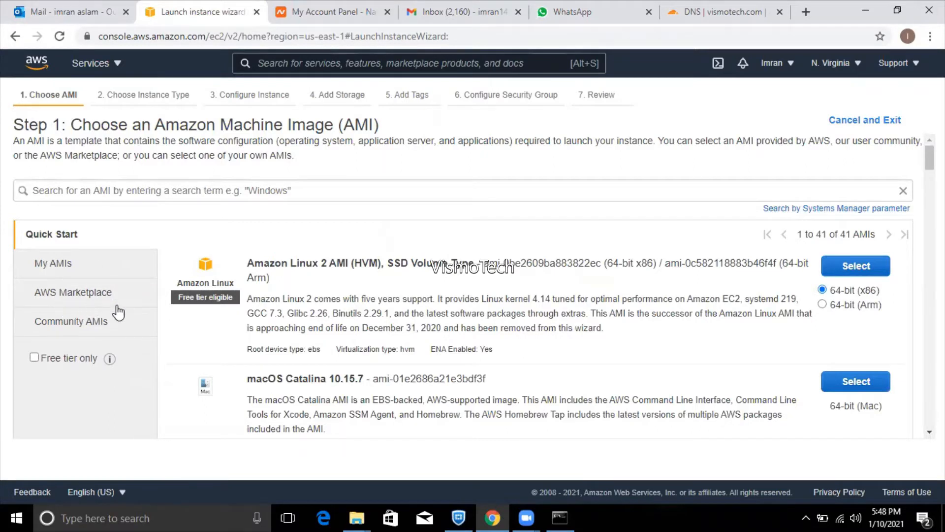
- Browse the My AMIs and AWS Marketplace catalogs in the AMI selection of the launch wizard
left_click(59, 266)
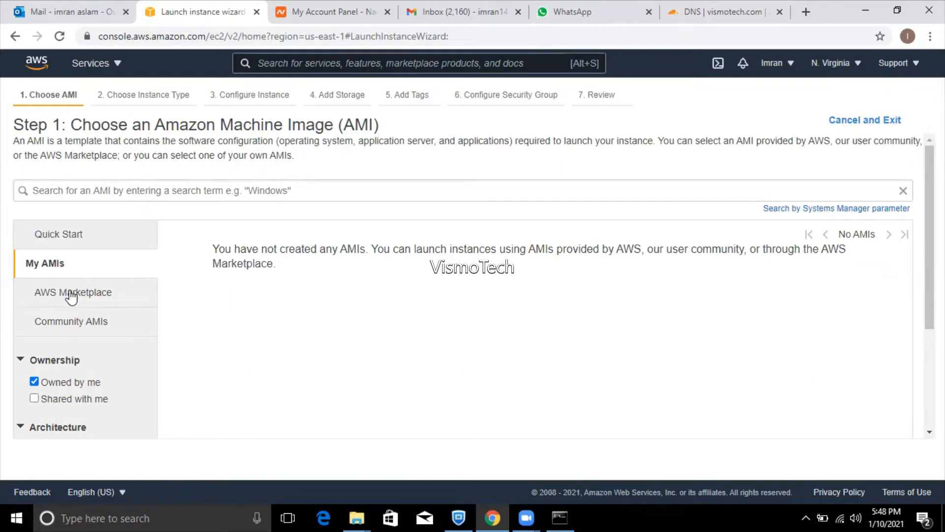
left_click(72, 297)
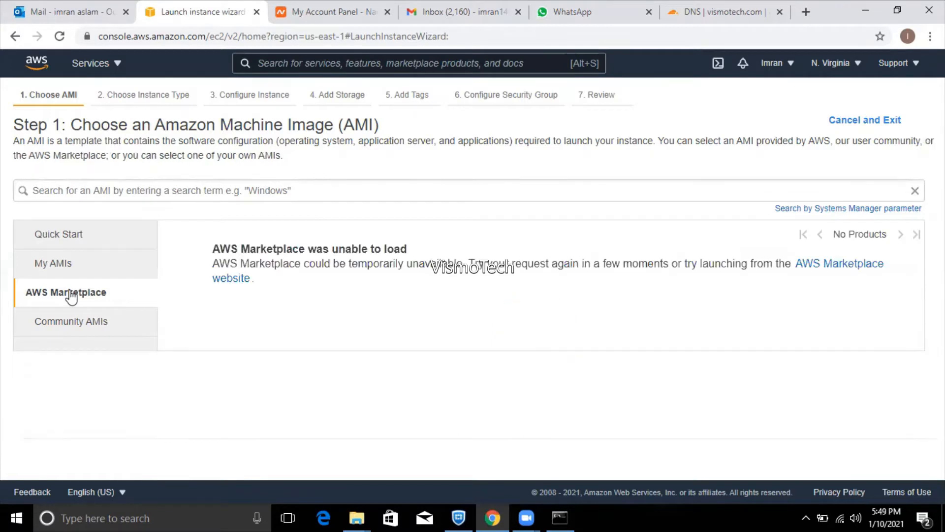
- Browse the Community AMIs and My AMIs catalogs, and return to the Quick Start AMIs
left_click(68, 327)
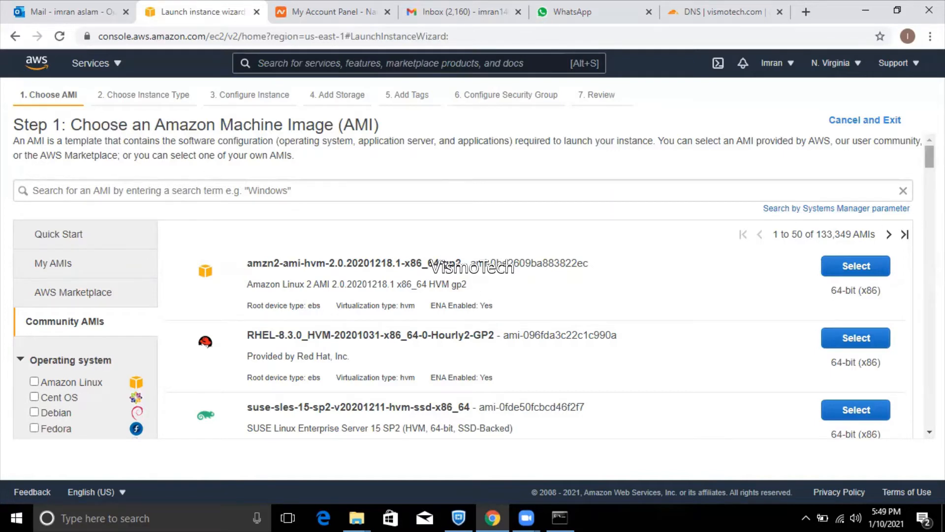
scroll(930, 158, "down", 3)
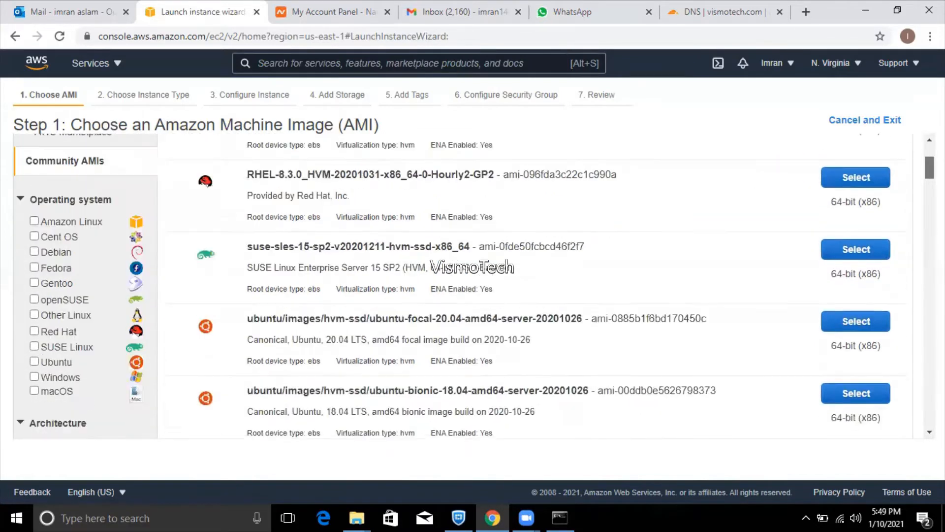
scroll(473, 285, "down", 2)
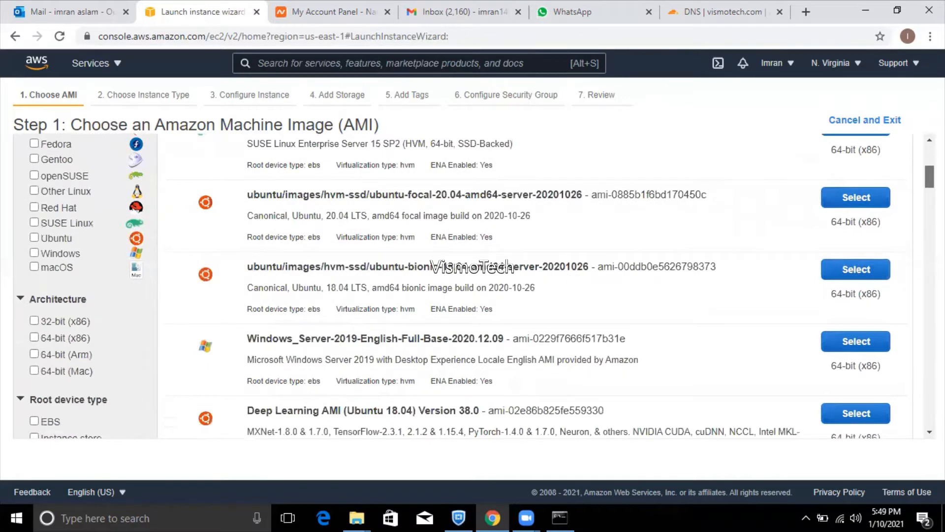
scroll(569, 180, "up", 5)
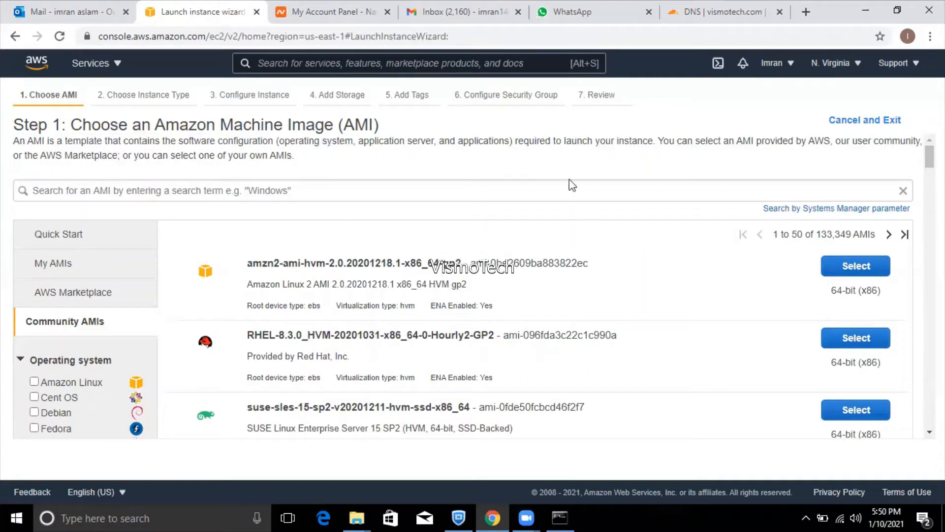
left_click(58, 270)
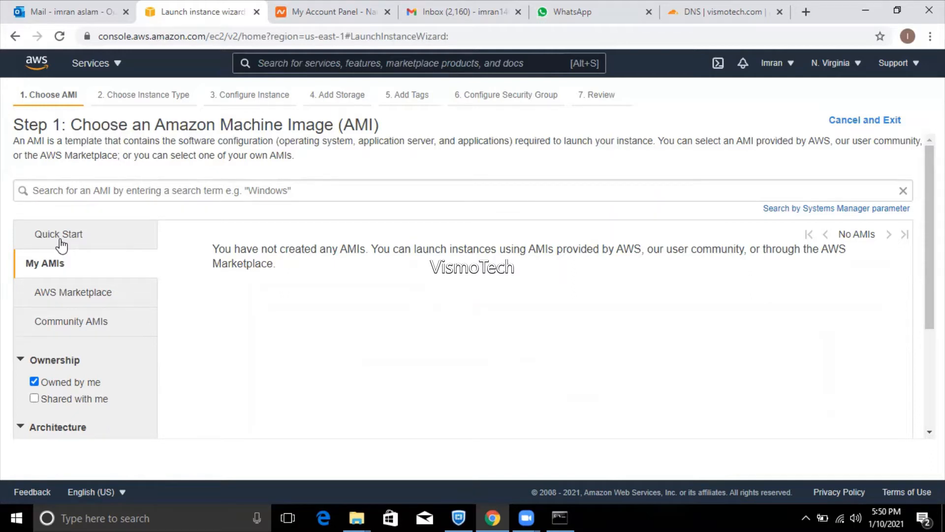
left_click(85, 236)
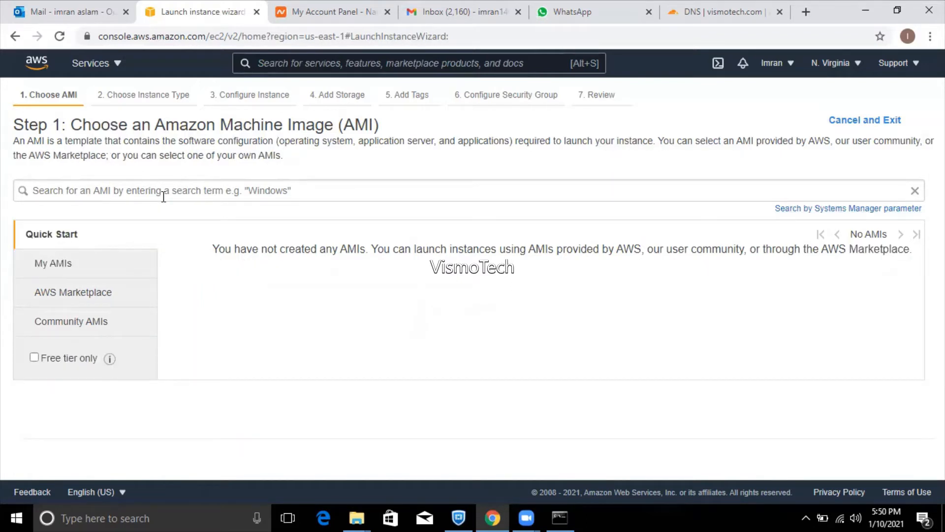
- Enter "windows" as the AMI search term and look through the Quick Start list for Windows Server images
left_click(322, 191)
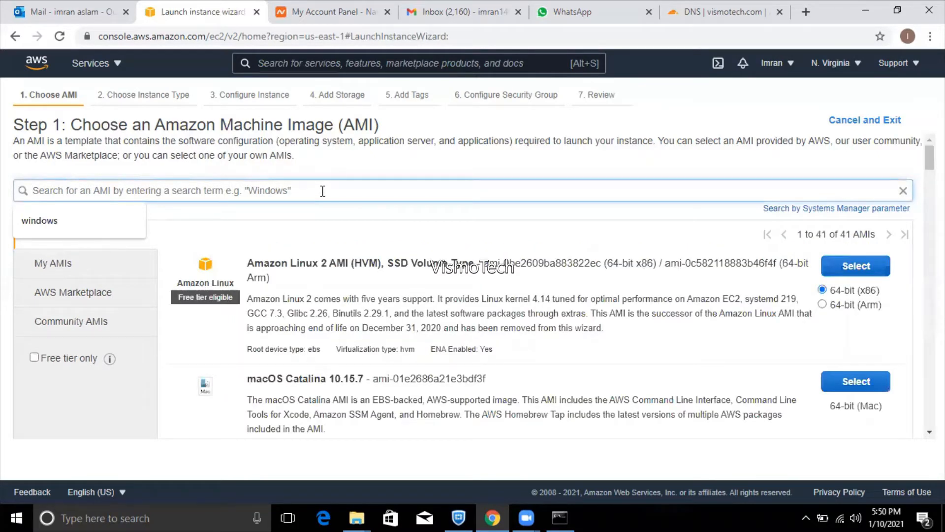
key("Down")
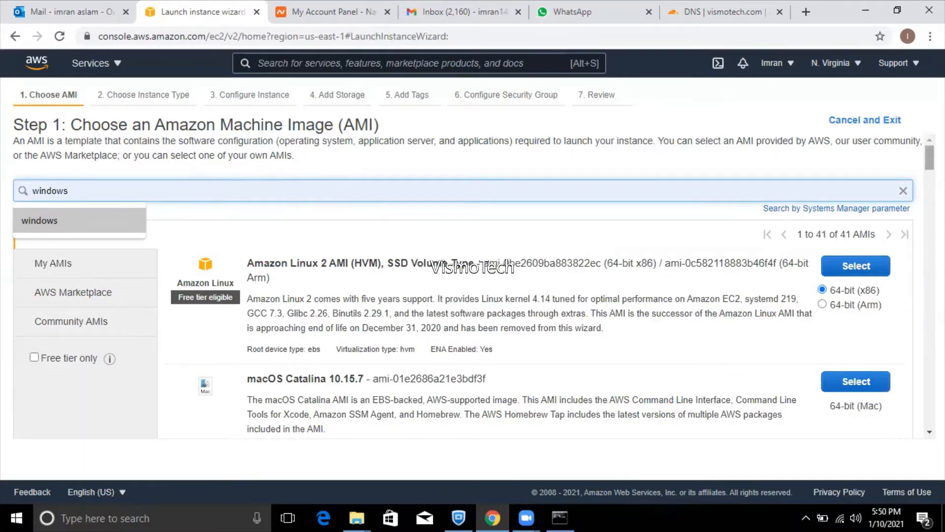
scroll(929, 158, "down", 3)
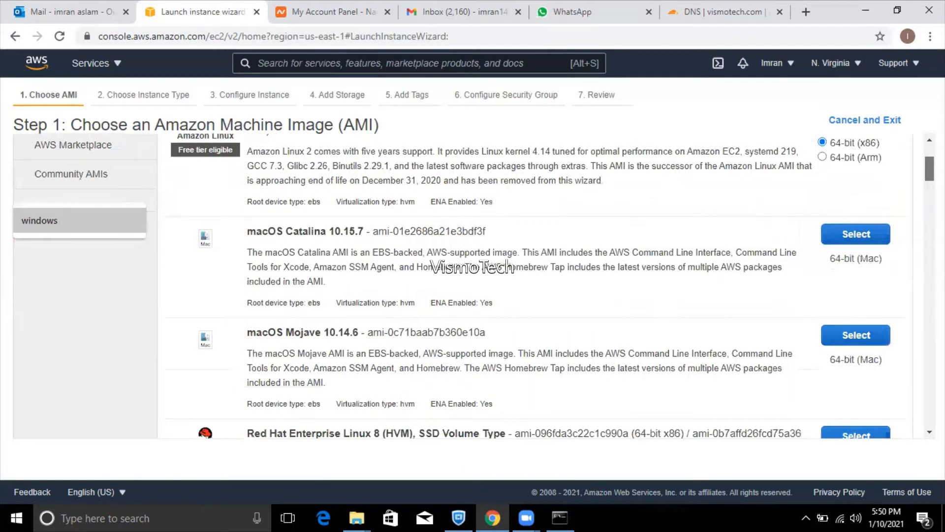
scroll(537, 285, "down", 10)
scroll(537, 286, "down", 3)
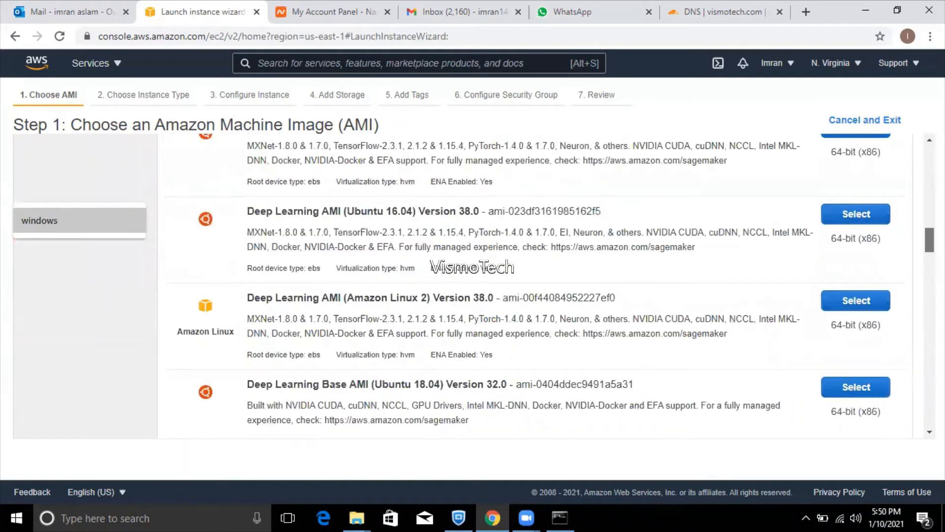
scroll(551, 280, "down", 1)
scroll(536, 286, "down", 5)
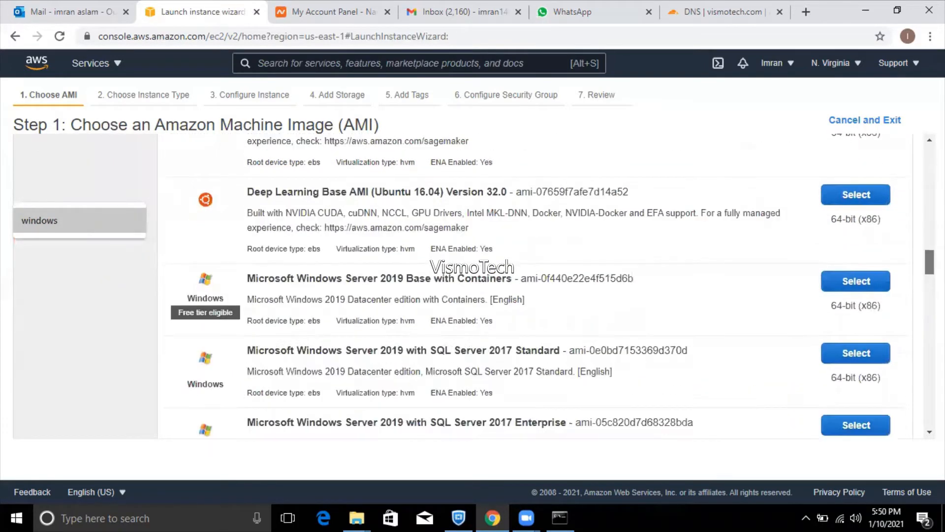
scroll(537, 286, "down", 5)
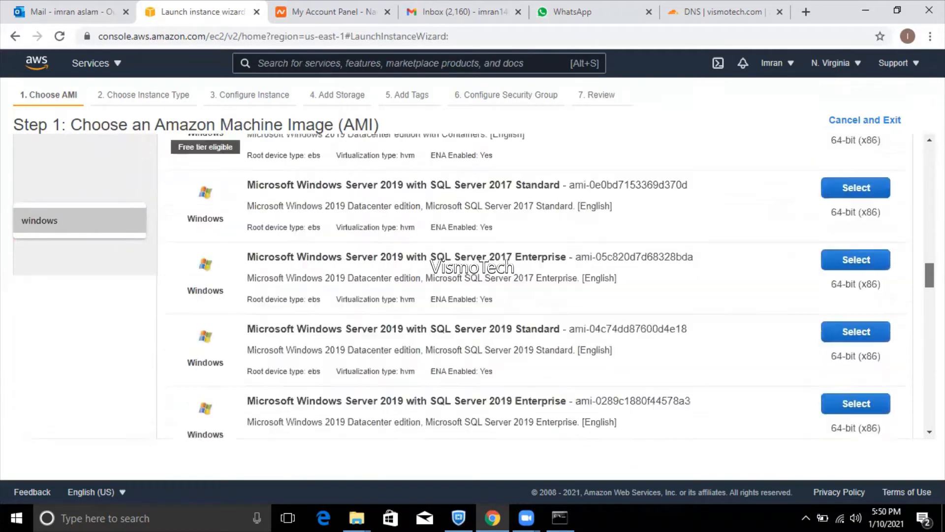
scroll(473, 285, "down", 1)
scroll(536, 286, "down", 6)
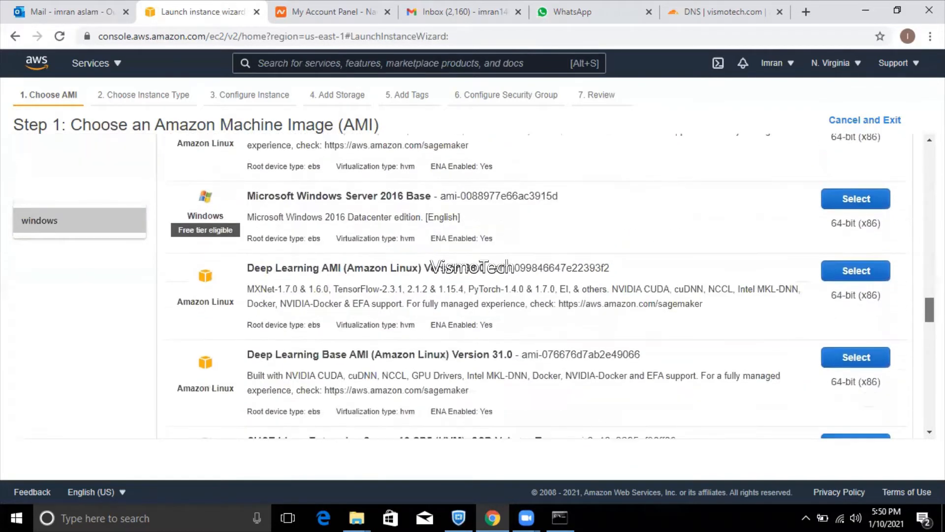
scroll(537, 286, "down", 3)
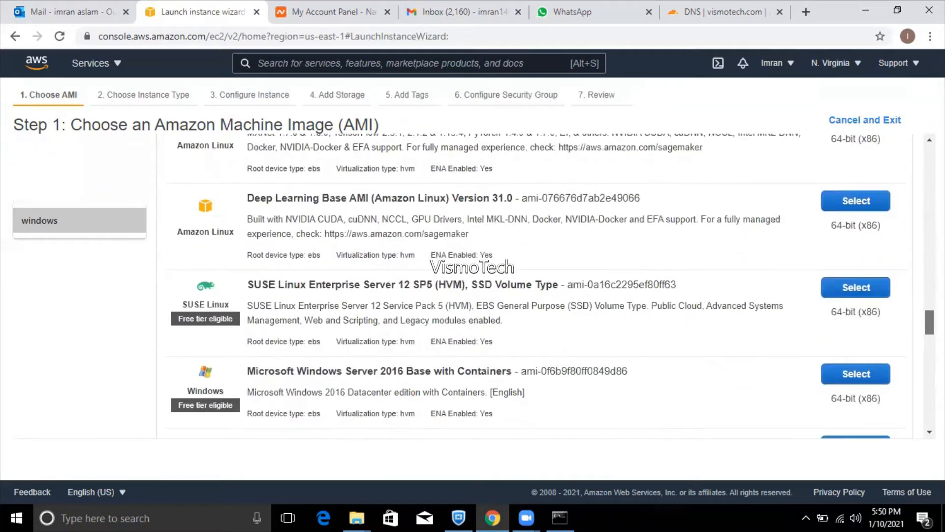
scroll(537, 285, "down", 4)
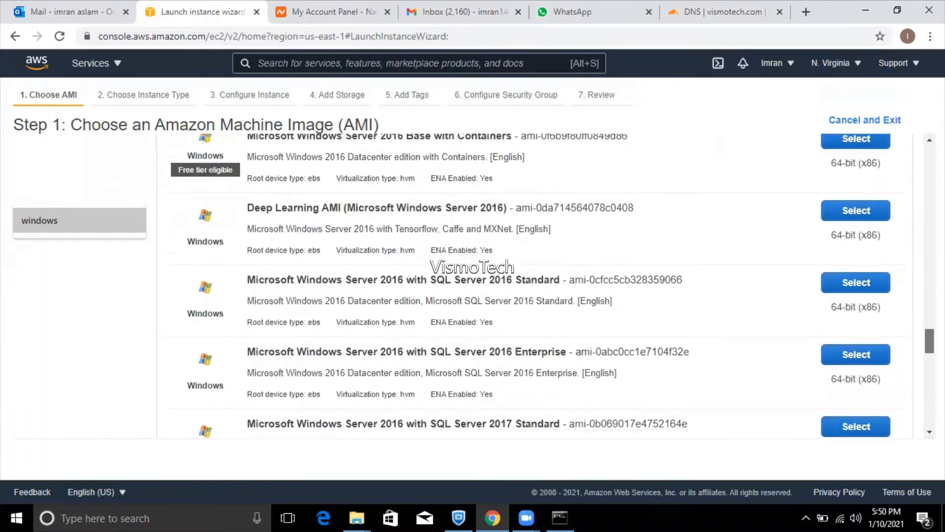
scroll(537, 286, "up", 5)
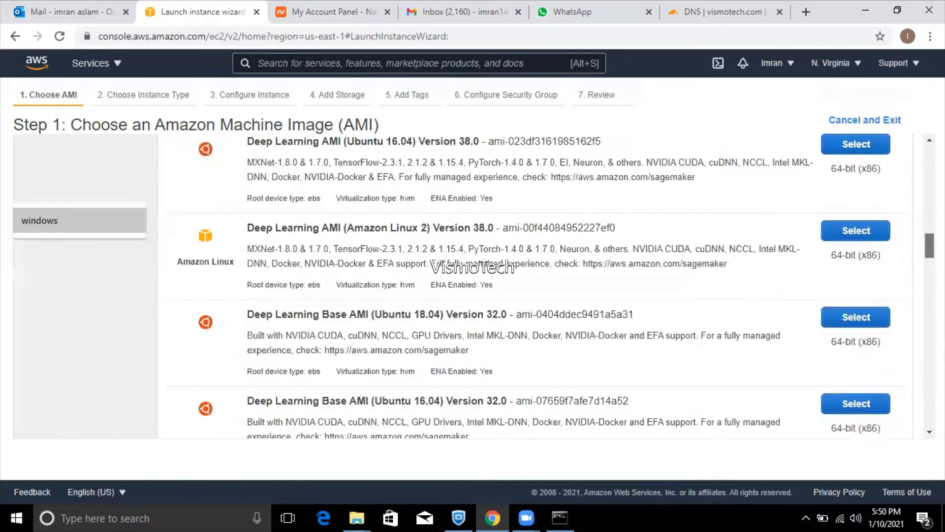
scroll(536, 286, "up", 10)
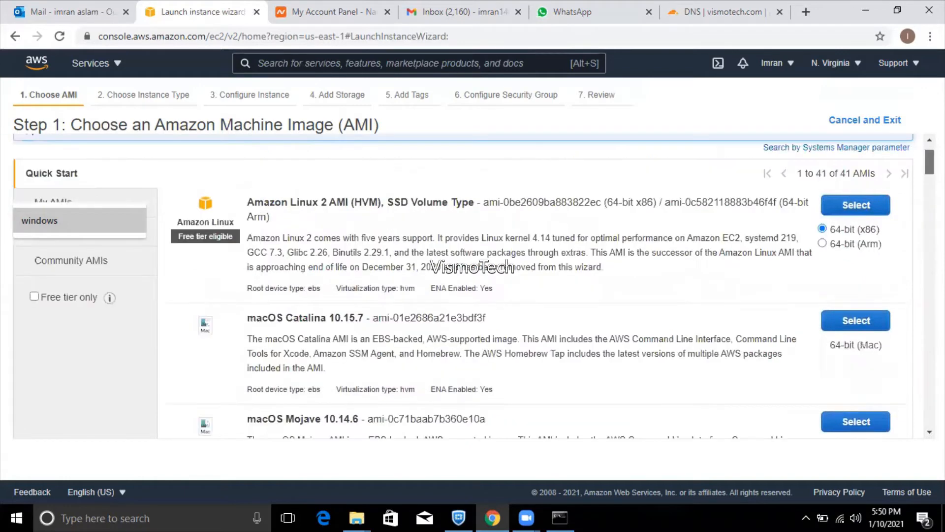
scroll(763, 167, "up", 2)
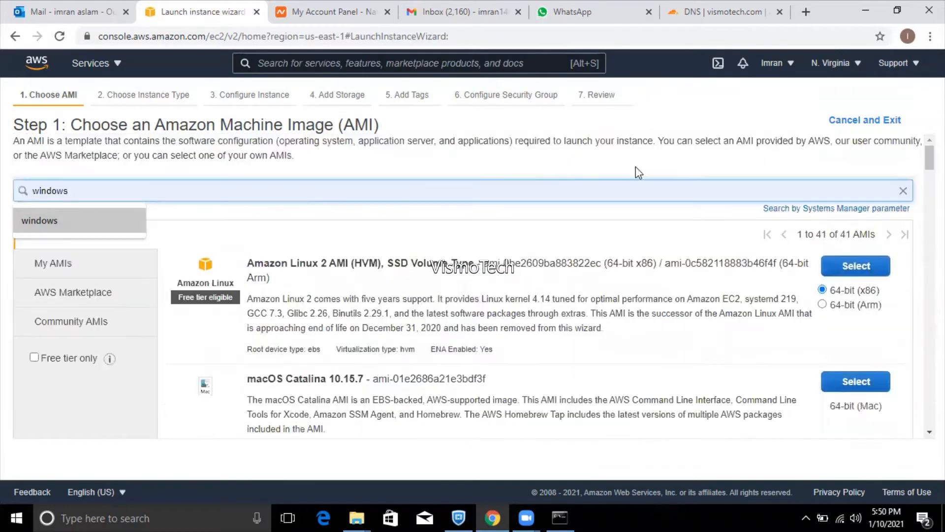
- Run the AMI search for "windows" and select Microsoft Windows Server 2012 R2 Base from the Quick Start results
left_click(490, 192)
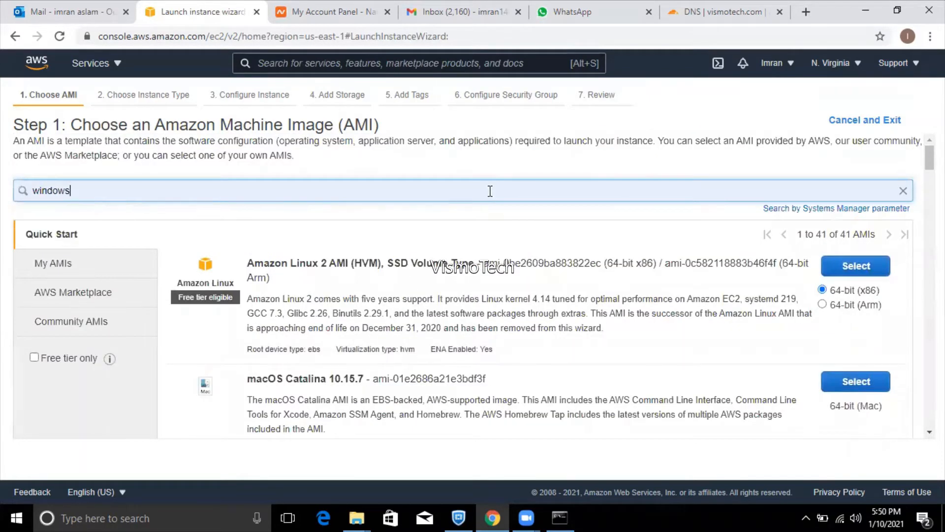
key("Return")
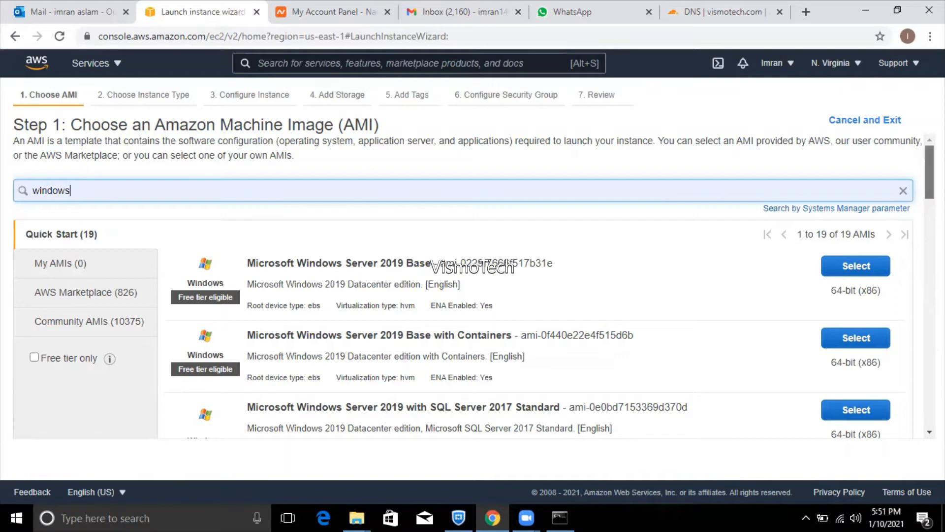
scroll(472, 286, "down", 7)
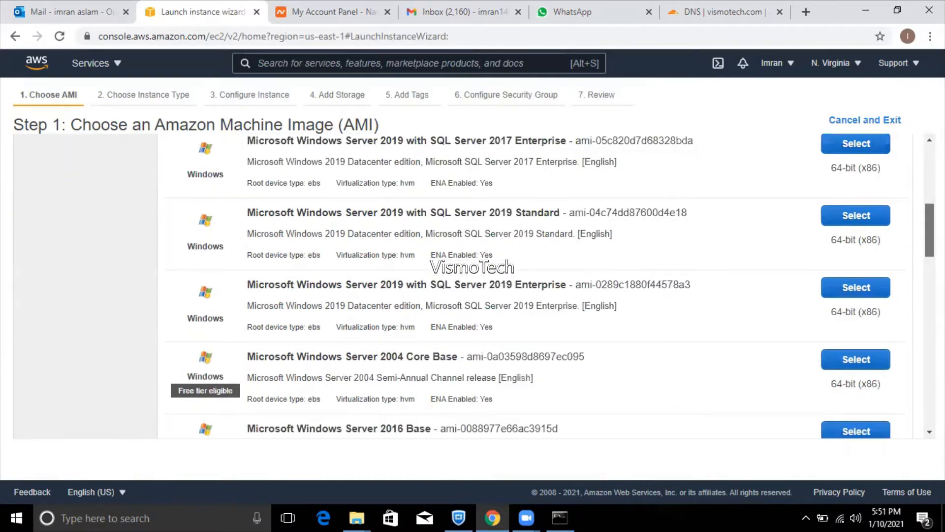
scroll(472, 285, "down", 9)
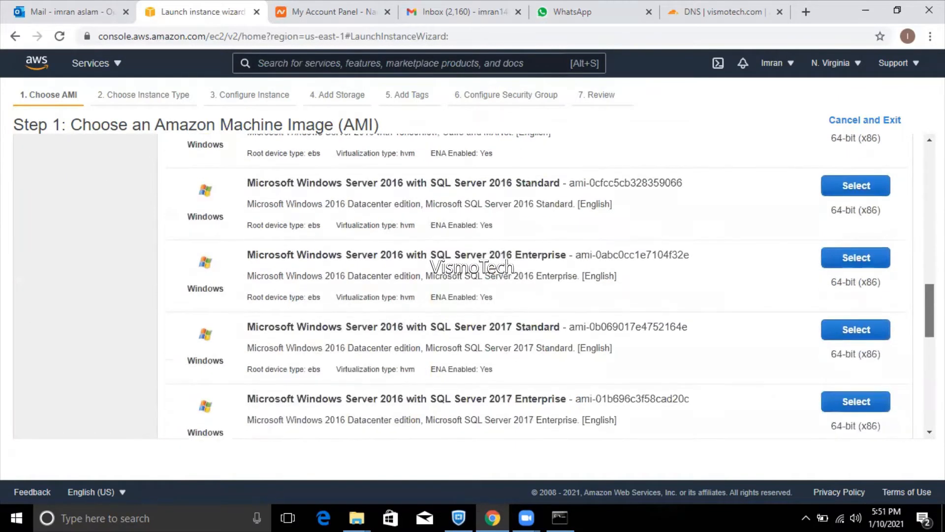
scroll(473, 285, "down", 2)
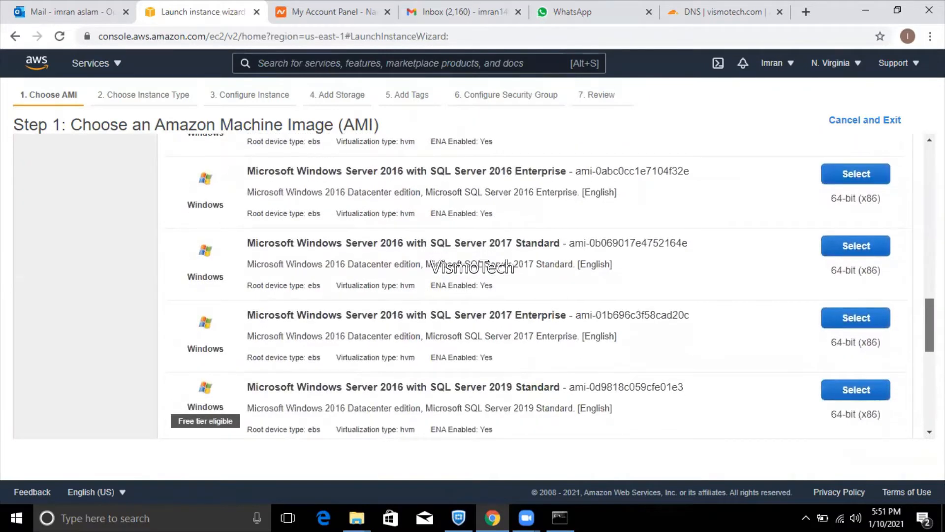
scroll(472, 286, "down", 4)
scroll(472, 286, "down", 1)
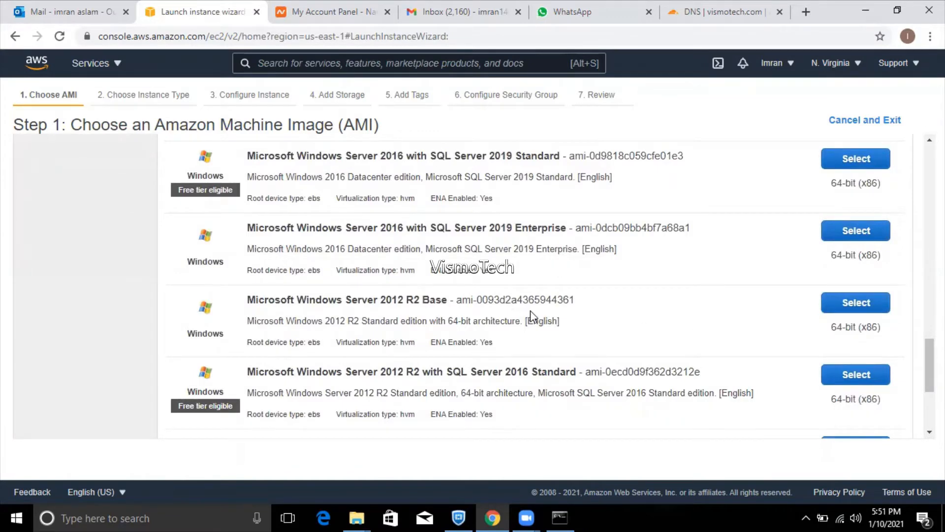
left_click(853, 306)
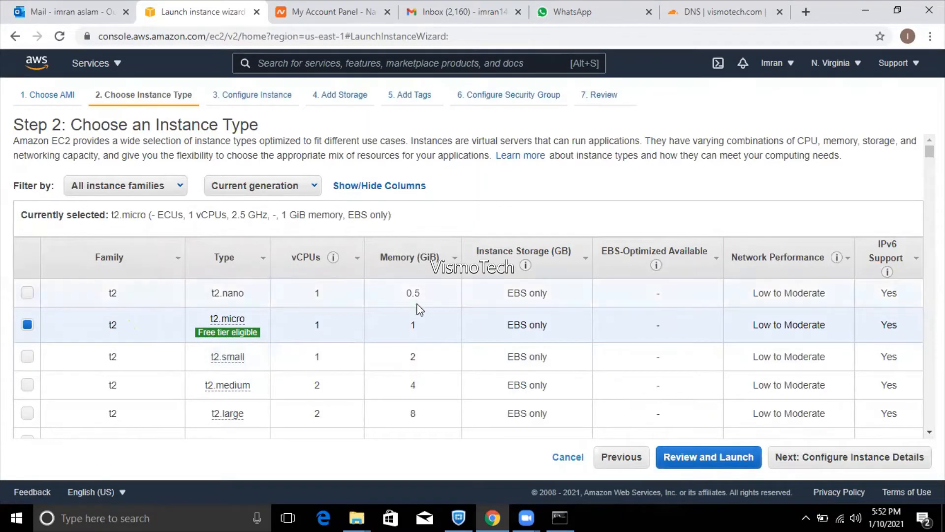
- Recheck the available instance types and proceed to the instance details with t2.micro
left_click(844, 460)
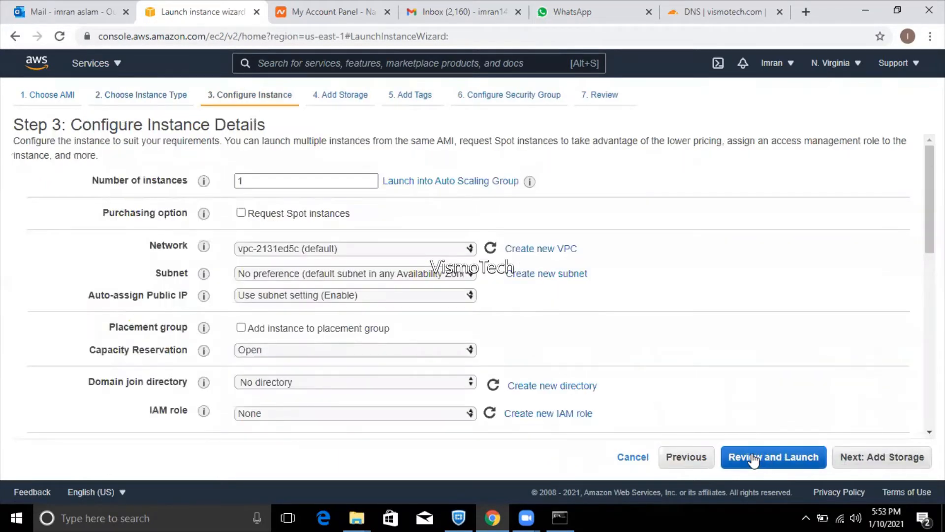
left_click(703, 457)
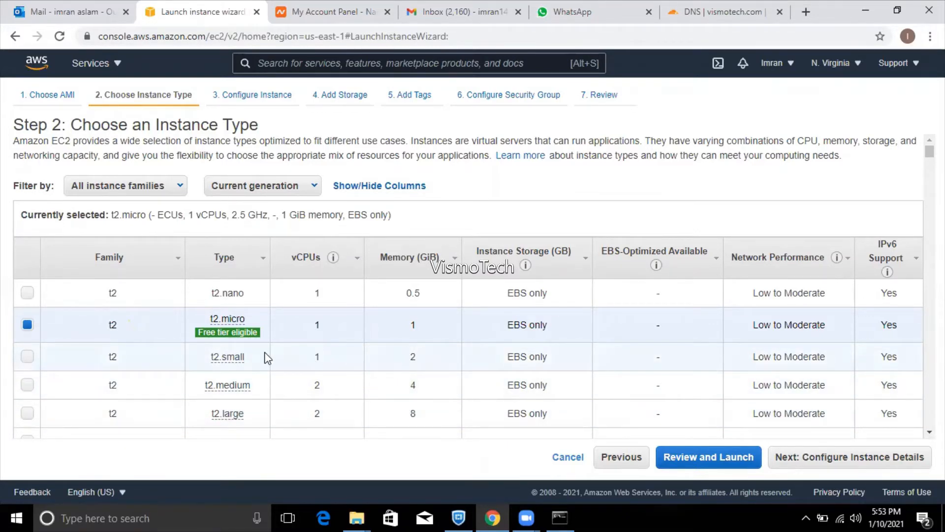
mouse_move(235, 358)
mouse_move(228, 385)
left_click(838, 458)
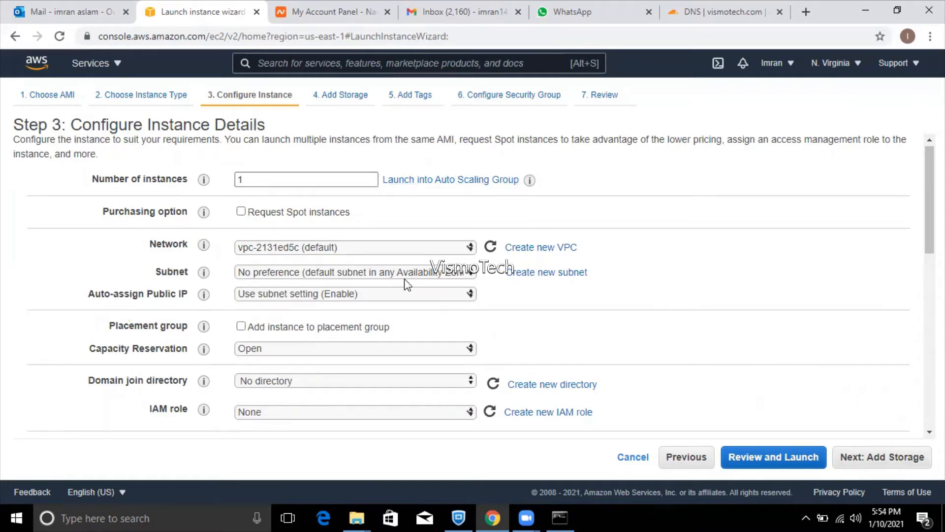
- Review the network choices and remaining instance details, keep the defaults, and proceed to the storage settings
left_click(361, 252)
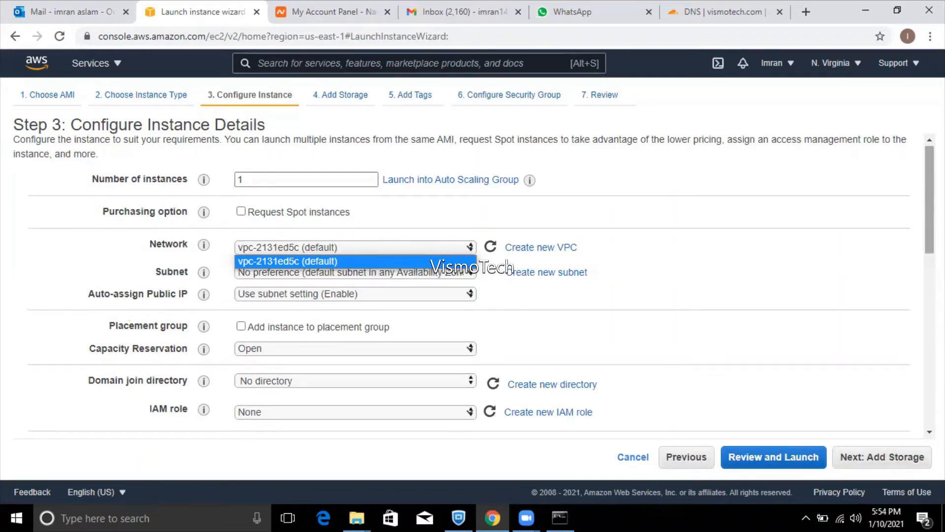
scroll(473, 283, "down", 3)
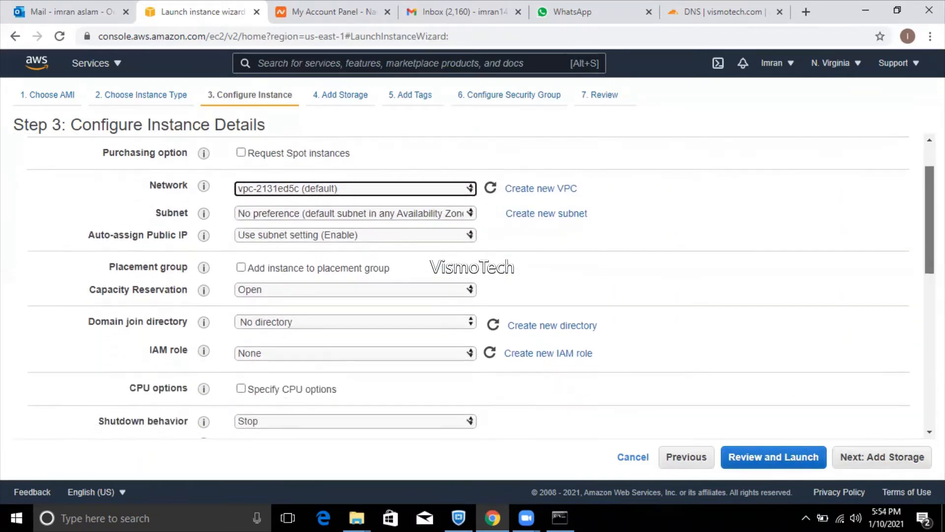
scroll(473, 282, "down", 3)
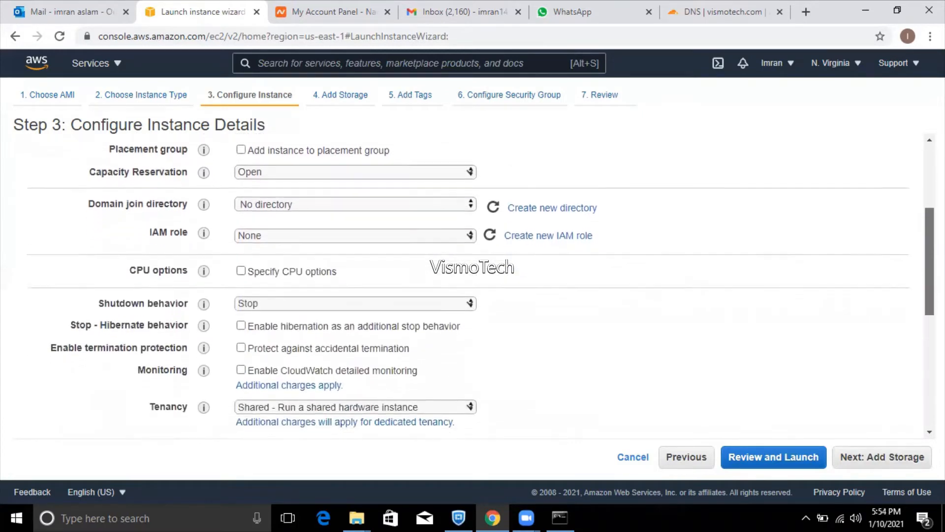
scroll(922, 345, "down", 2)
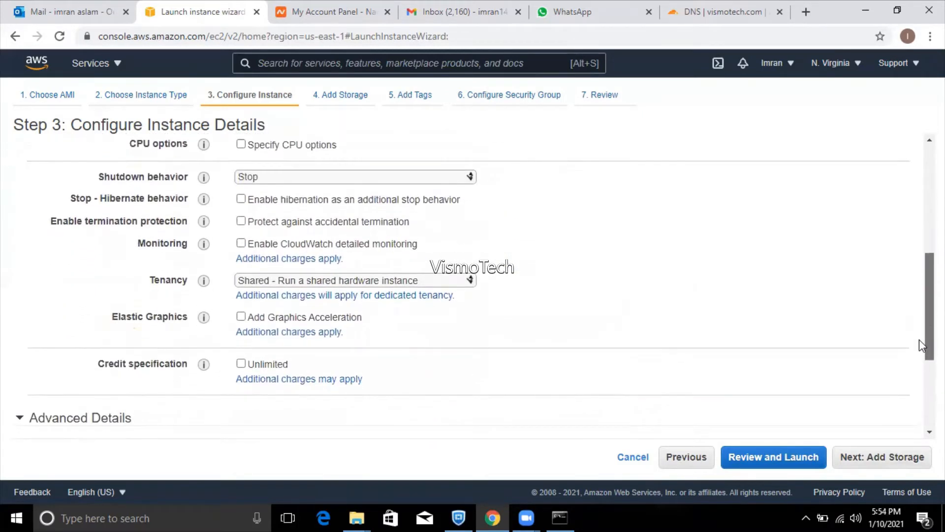
left_click(867, 470)
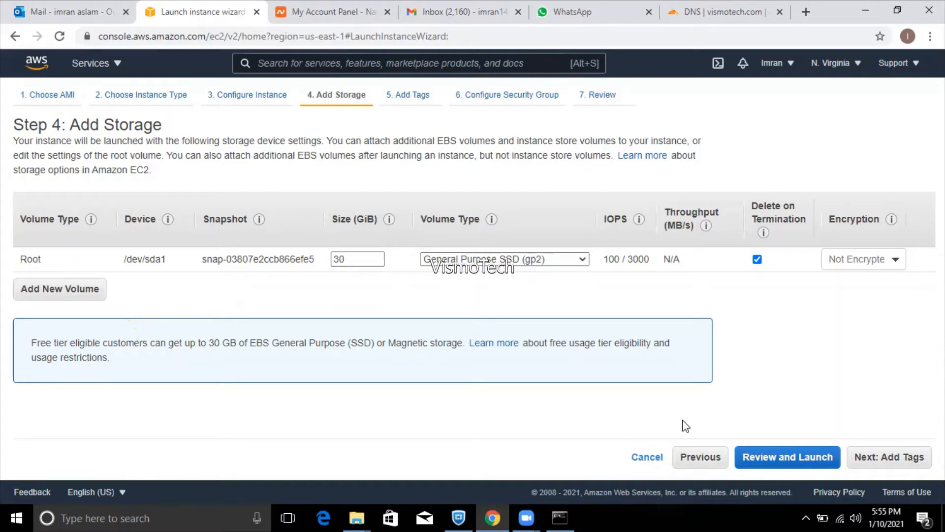
- Keep the default storage, add a tag with key Name and value Vismo-Class, and proceed to the security group settings
left_click(872, 460)
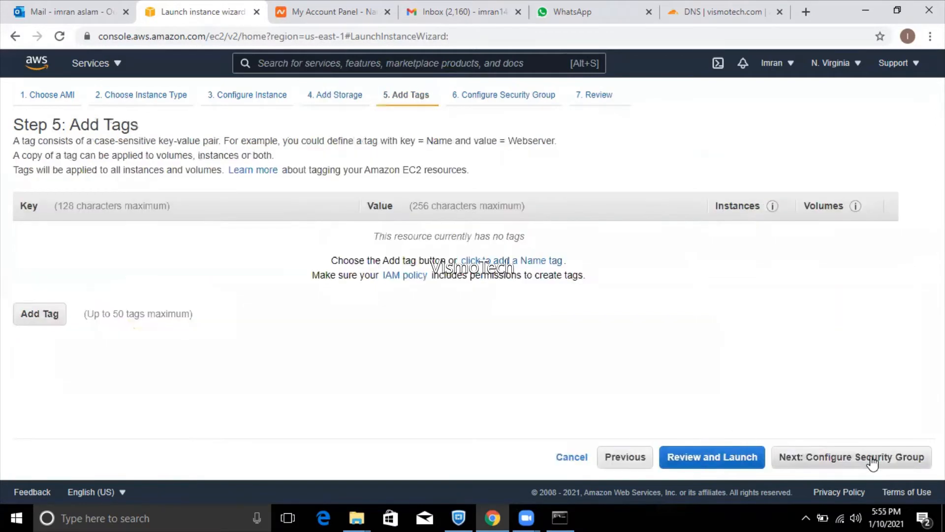
left_click(53, 315)
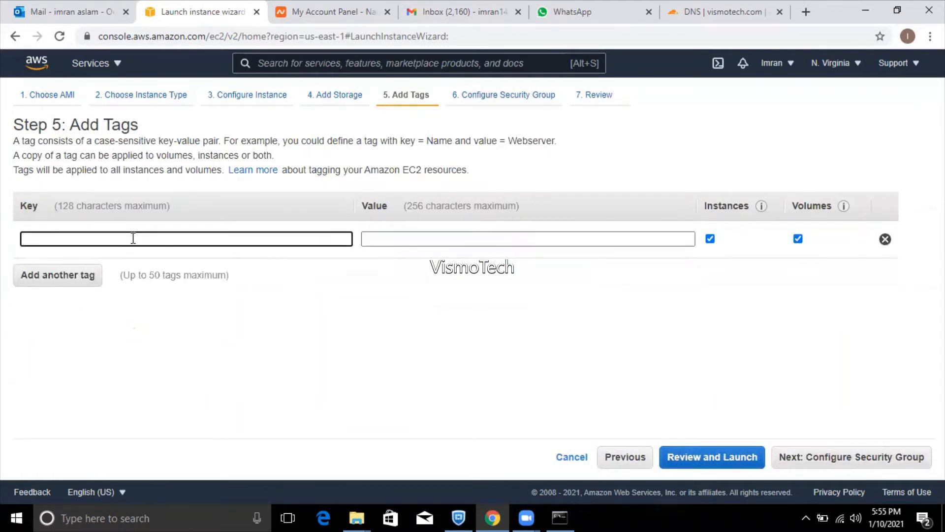
type("Name")
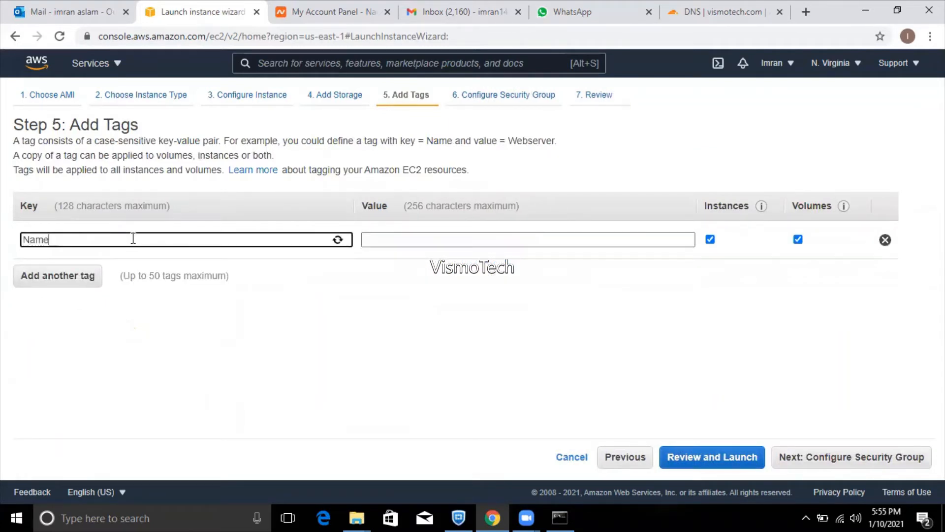
key("Tab")
type("V")
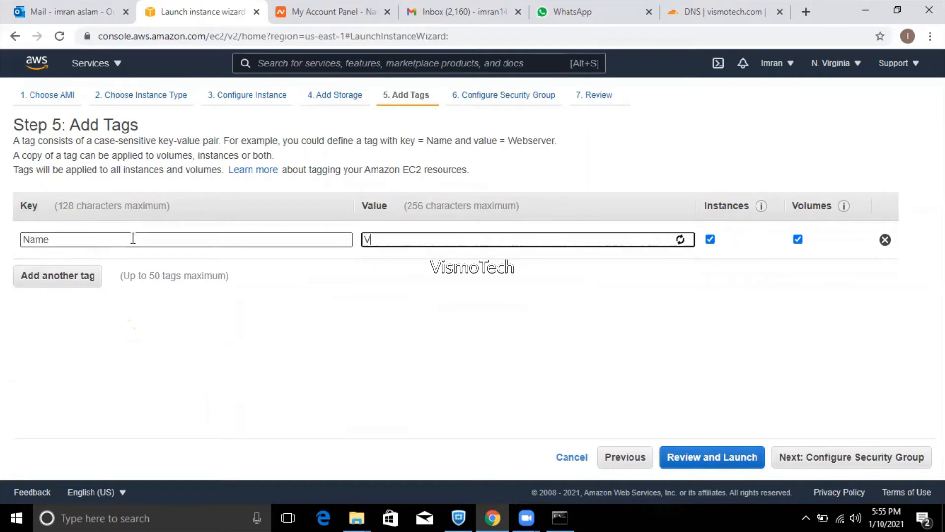
type("ismo-CLass")
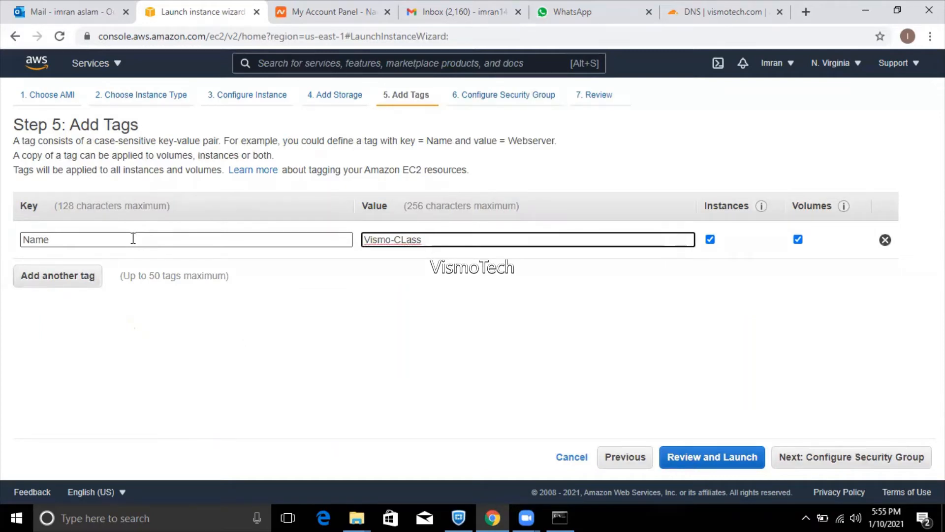
key("Left")
key("Left")
key("Left")
key("BackSpace")
type("l")
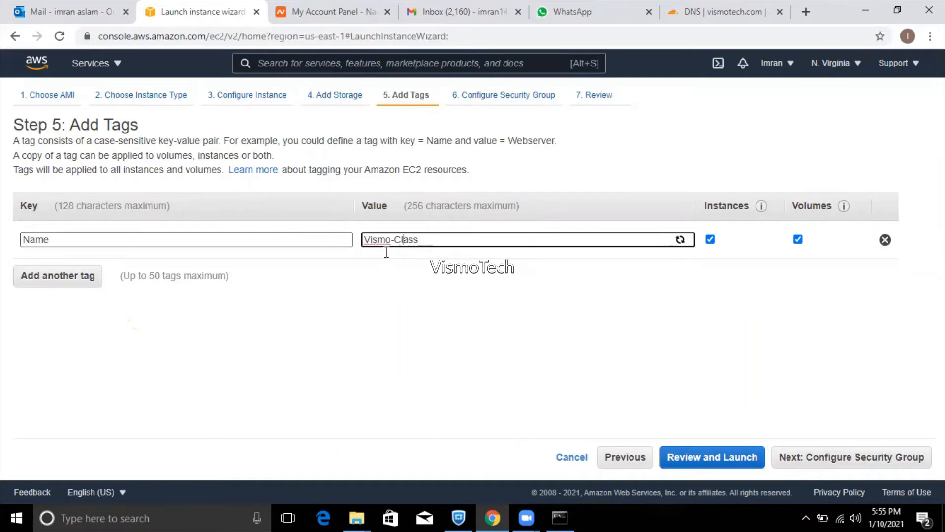
left_click(829, 459)
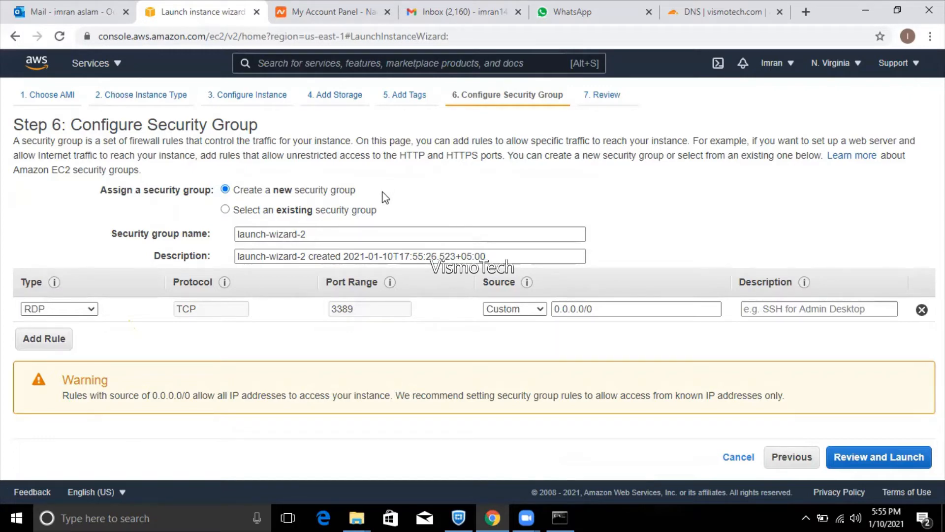
- In a new security group, add an All traffic rule with custom source 0.0.0.0/0 and proceed to the launch review
left_click(335, 214)
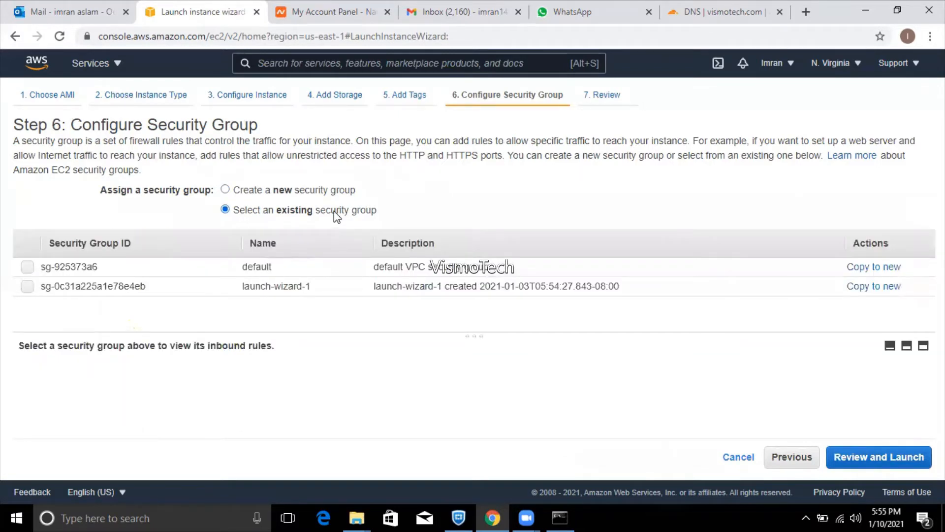
left_click(318, 190)
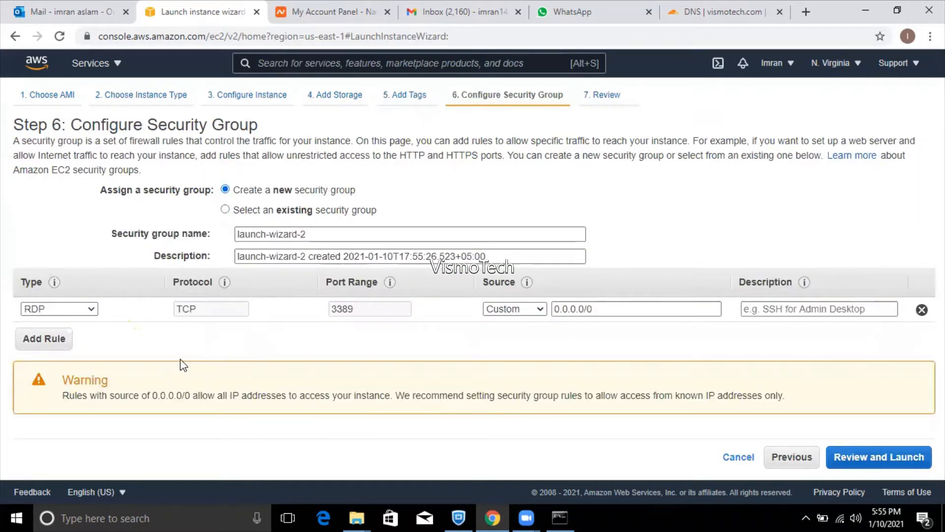
left_click(58, 343)
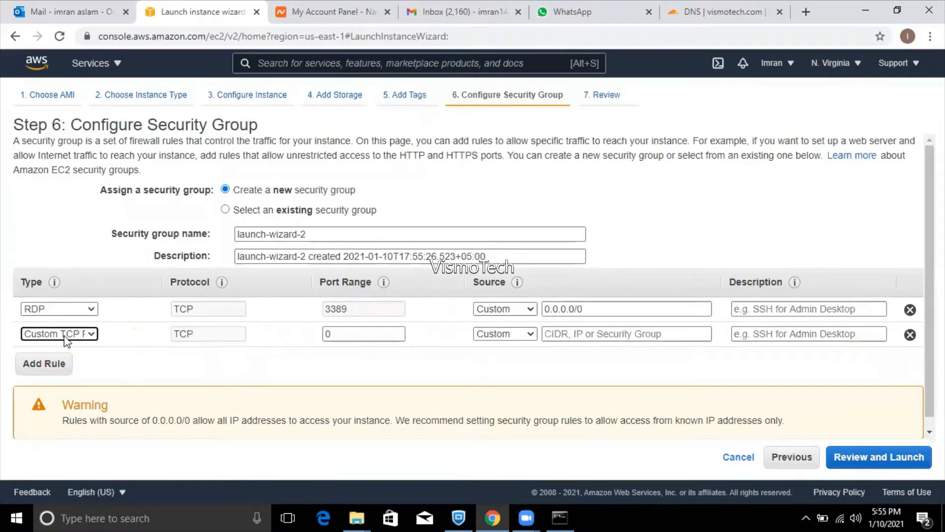
left_click(65, 336)
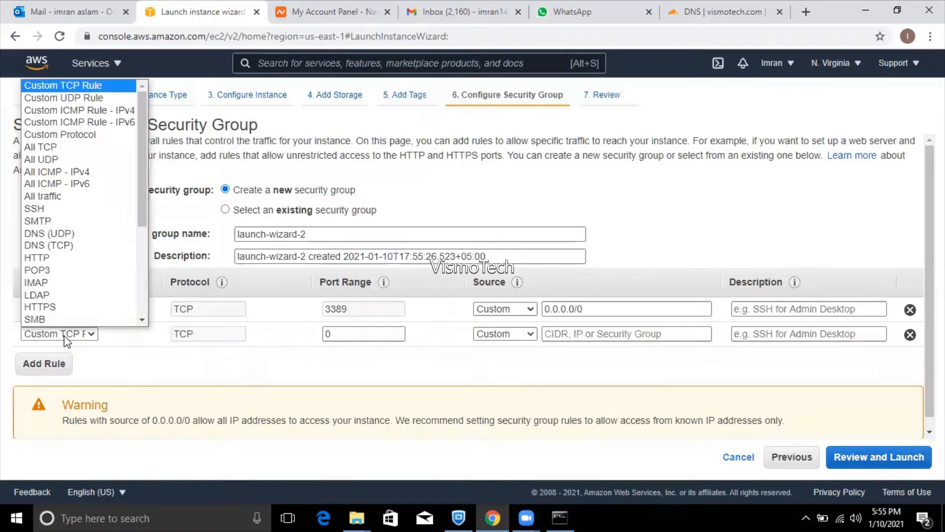
left_click(56, 197)
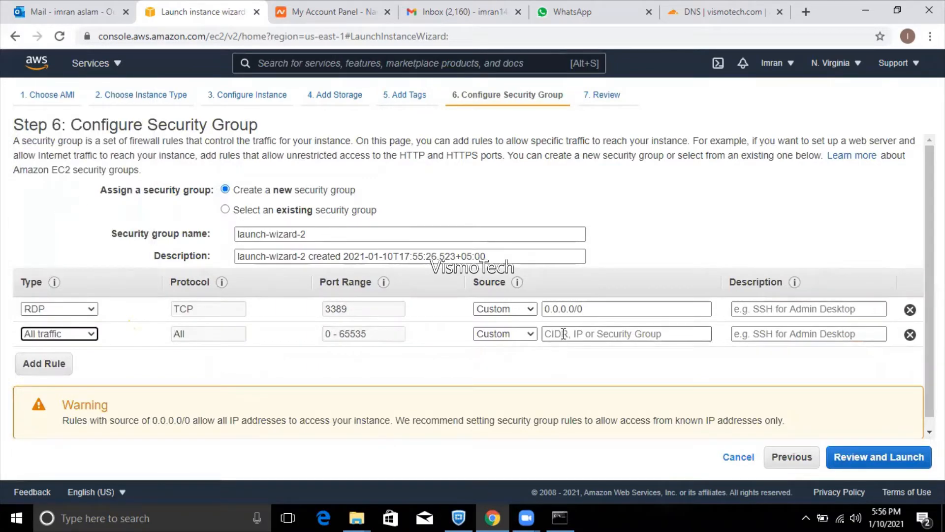
left_click(563, 334)
type("0.0")
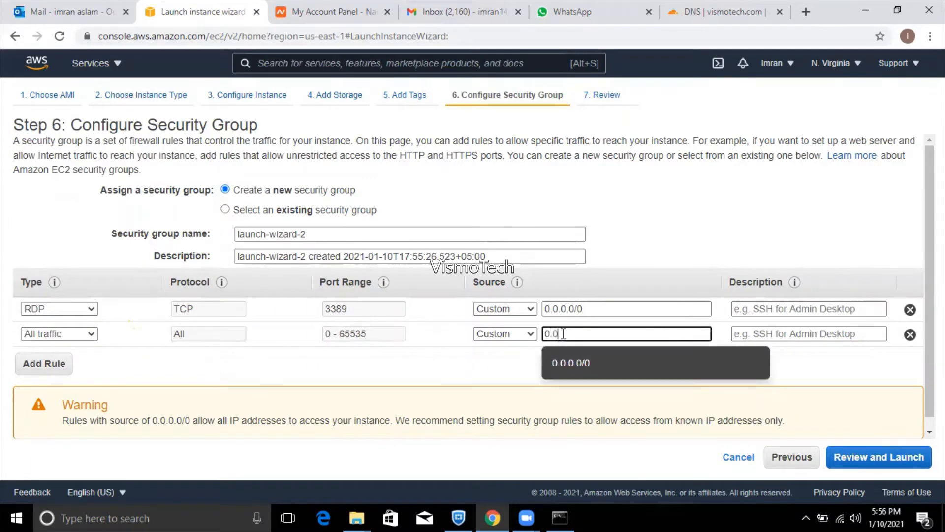
type(".0")
left_click(584, 370)
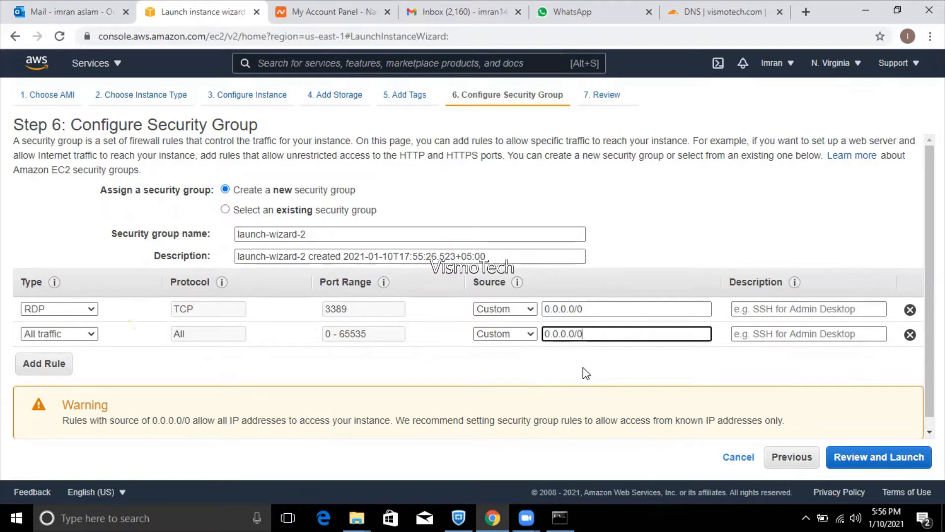
left_click(843, 462)
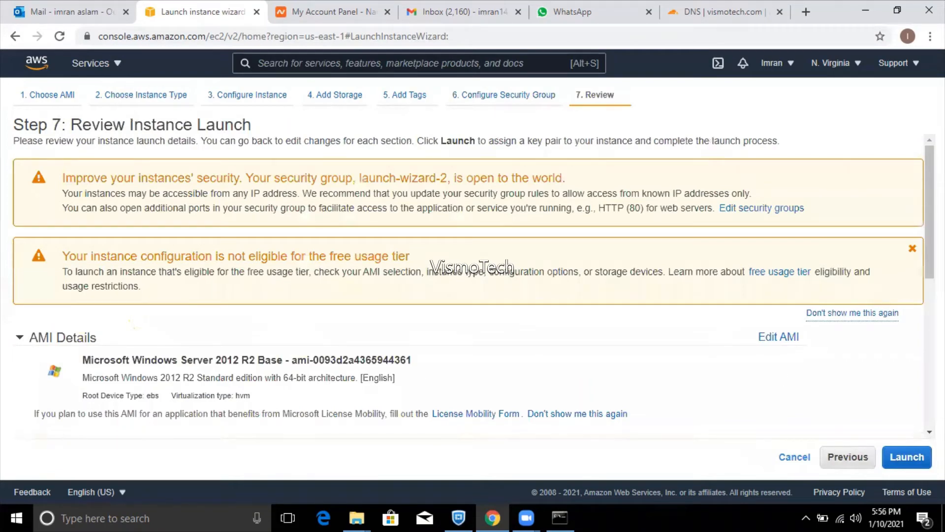
- Review the launch summary, including the AMI, security group rules, and expanded instance details, storage and tags
scroll(929, 212, "down", 4)
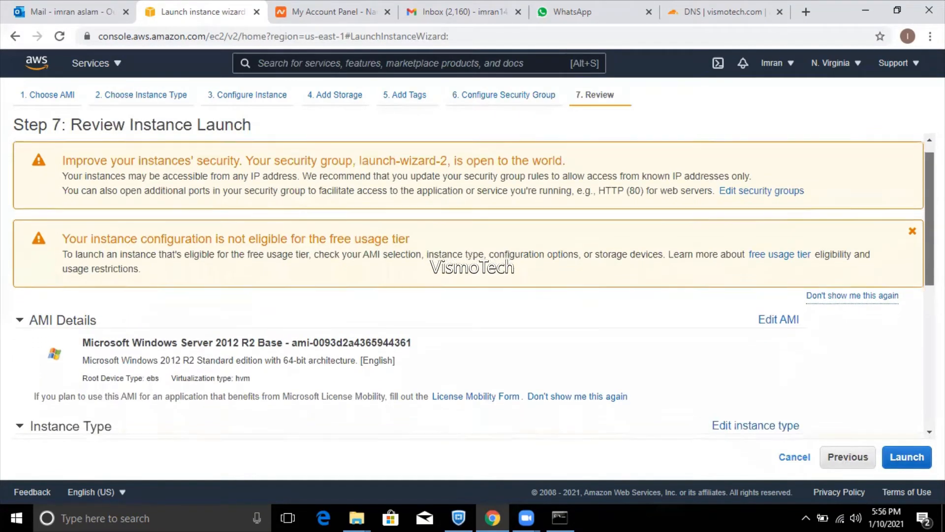
scroll(473, 286, "down", 4)
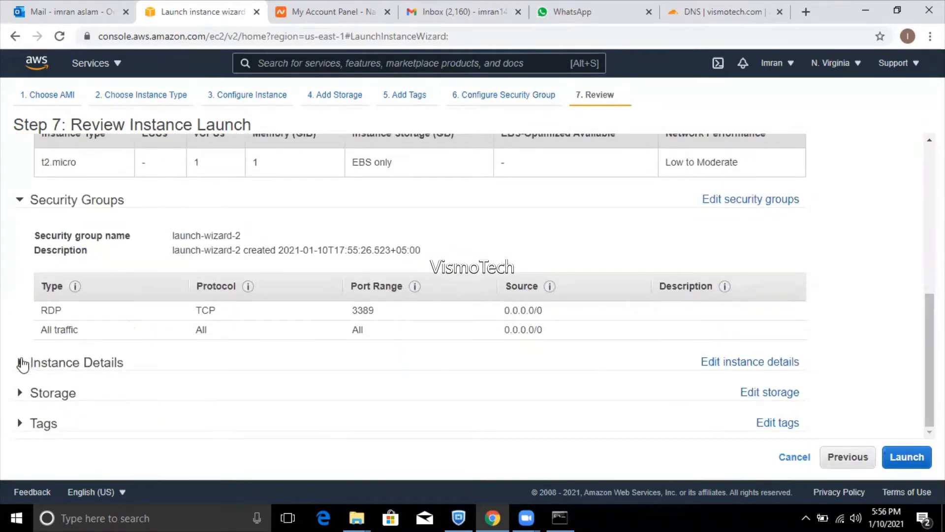
left_click(20, 363)
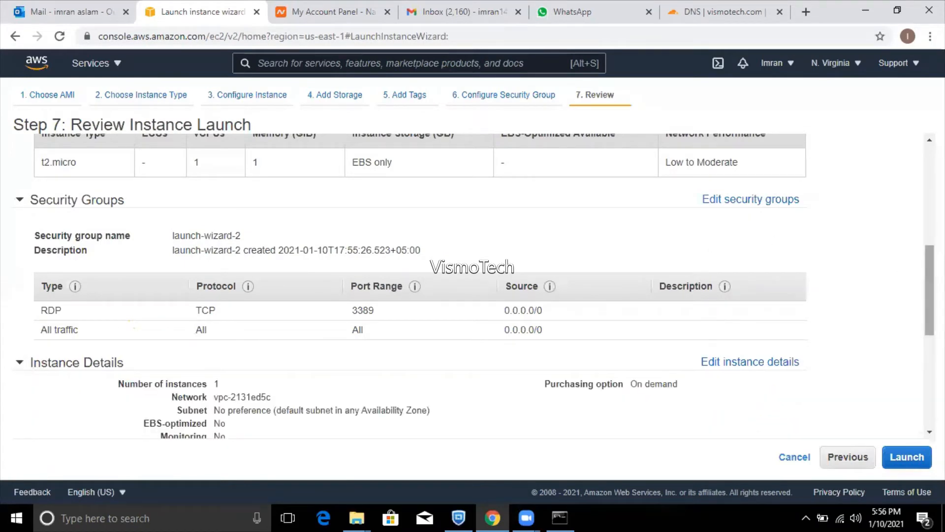
scroll(472, 285, "down", 2)
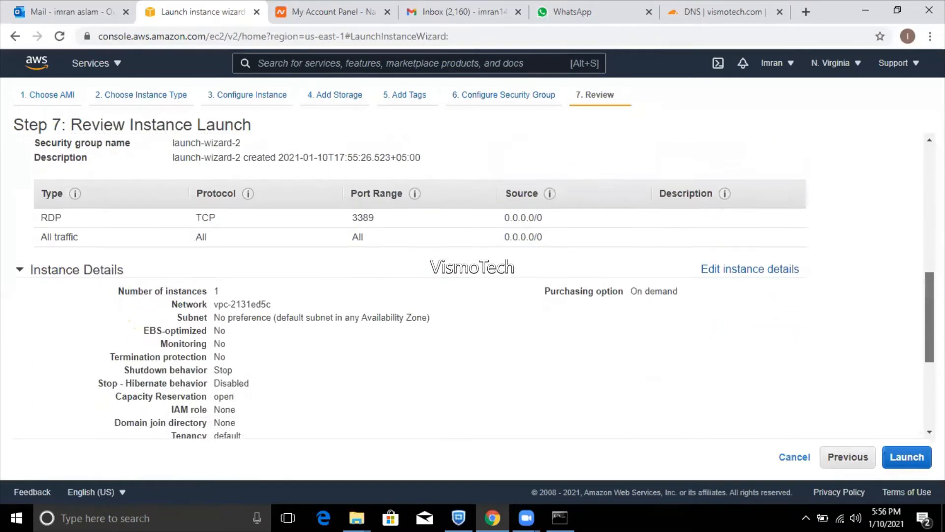
scroll(473, 285, "down", 4)
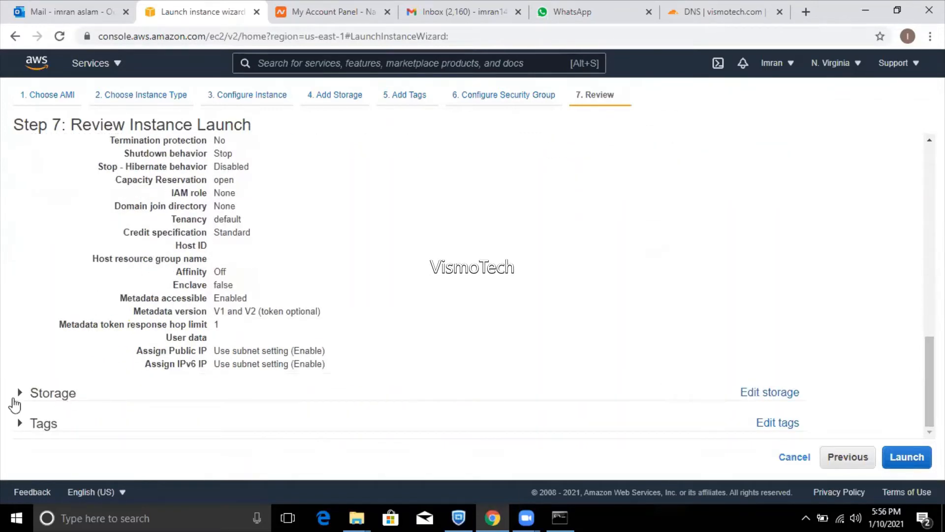
left_click(17, 397)
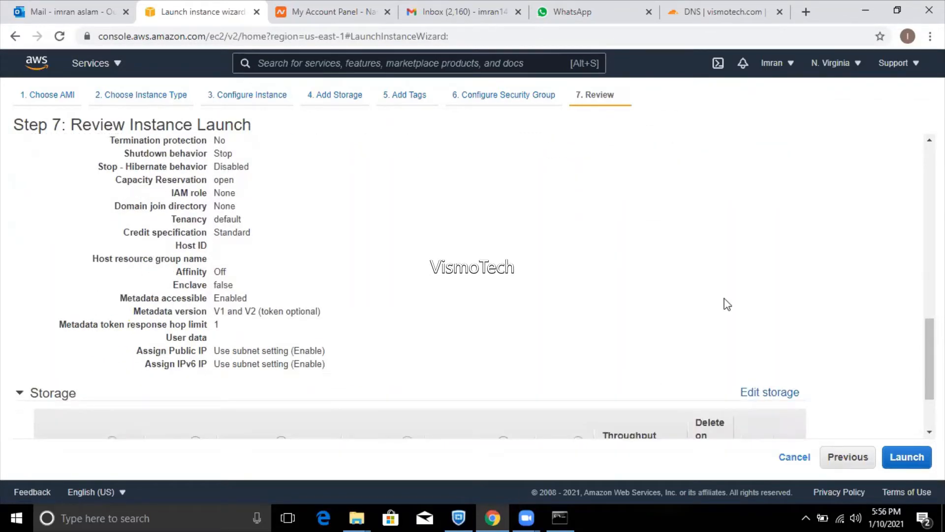
scroll(473, 286, "down", 2)
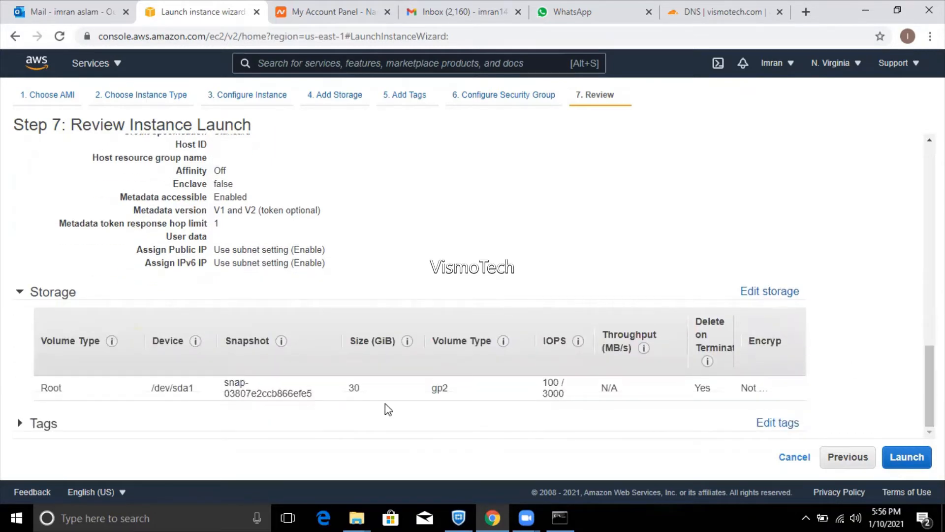
left_click(21, 427)
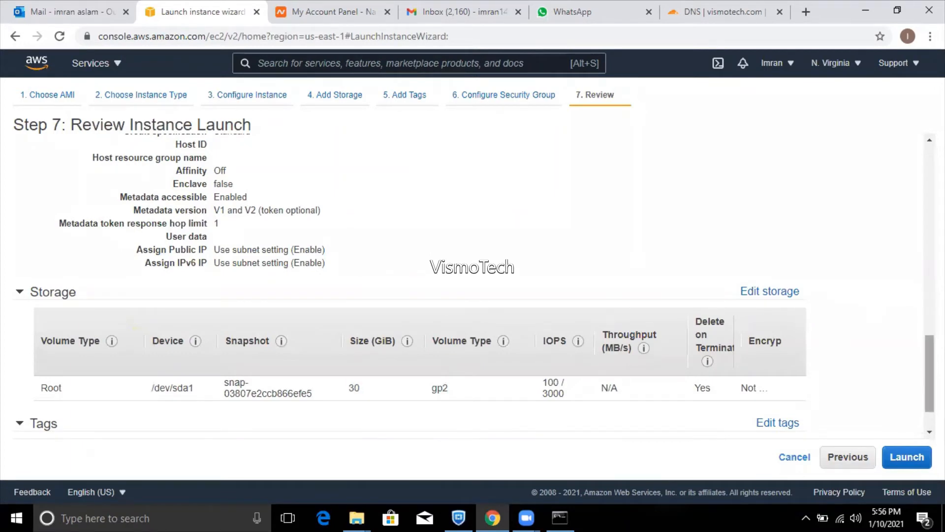
scroll(930, 374, "down", 1)
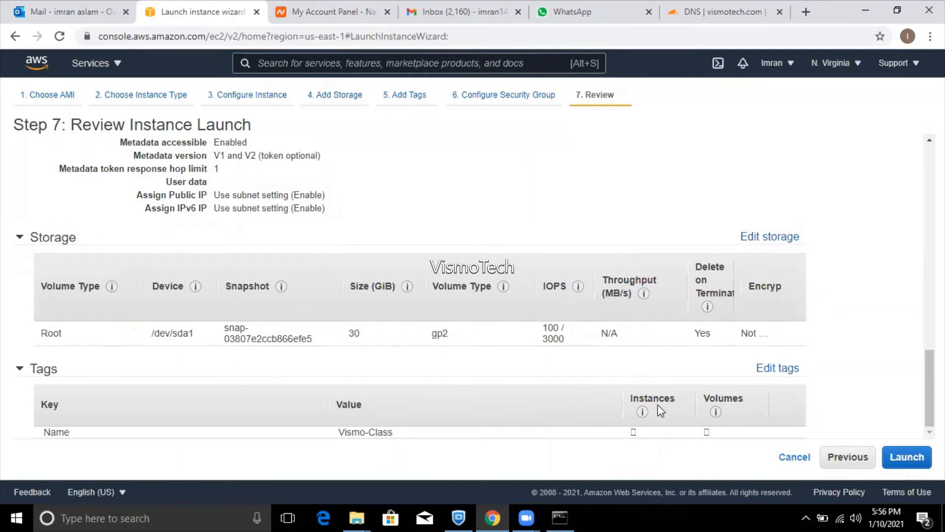
- Launch the instance with the existing Vismo-class key pair, acknowledging access to its private key file
left_click(919, 465)
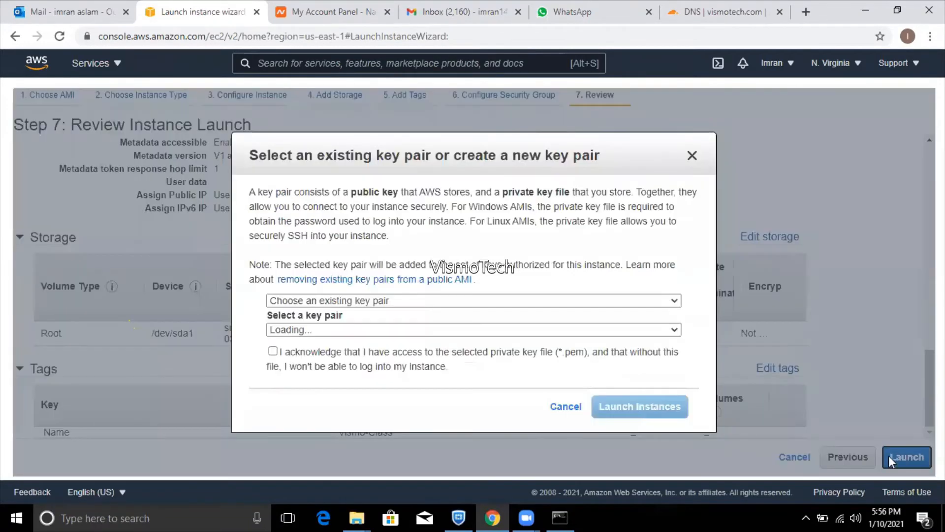
left_click(359, 331)
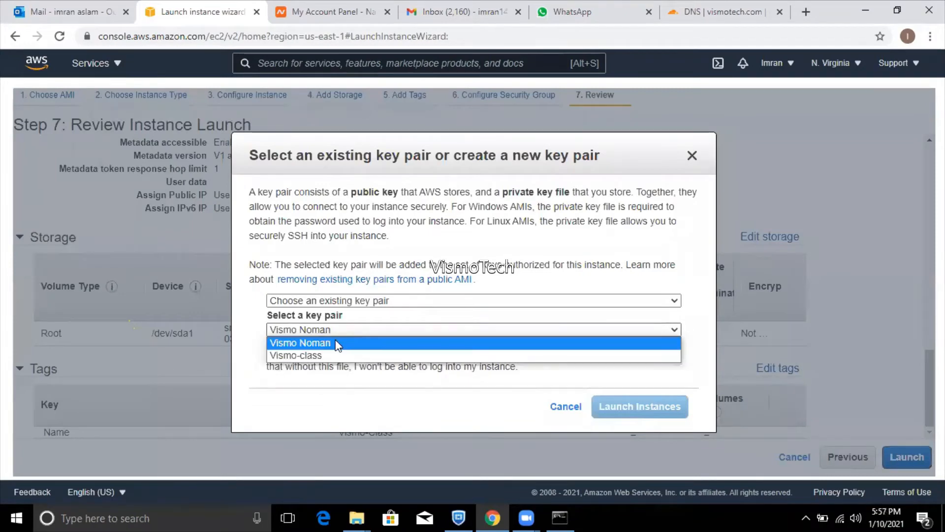
left_click(302, 355)
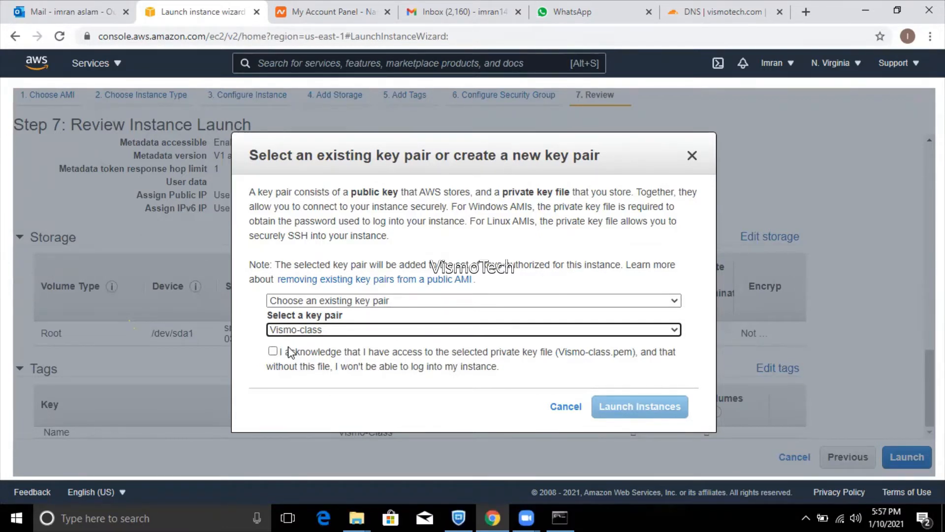
left_click(272, 351)
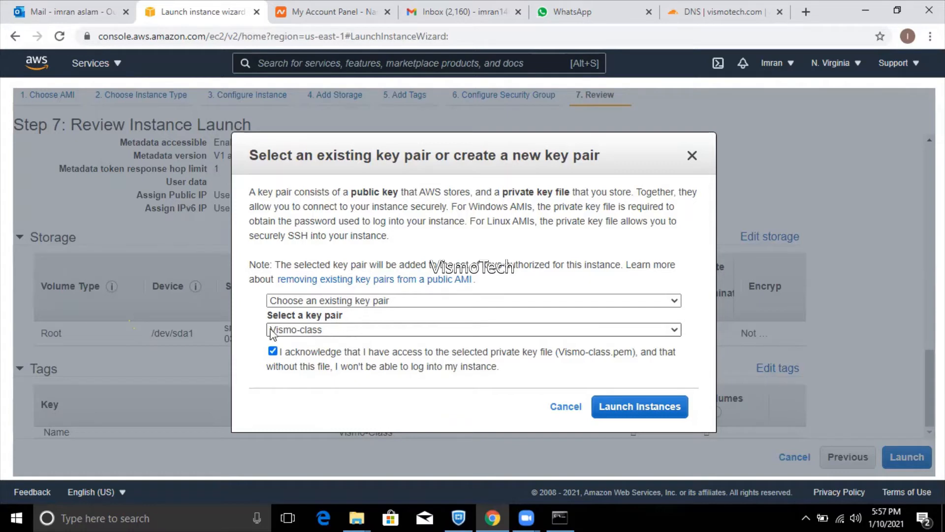
left_click(629, 407)
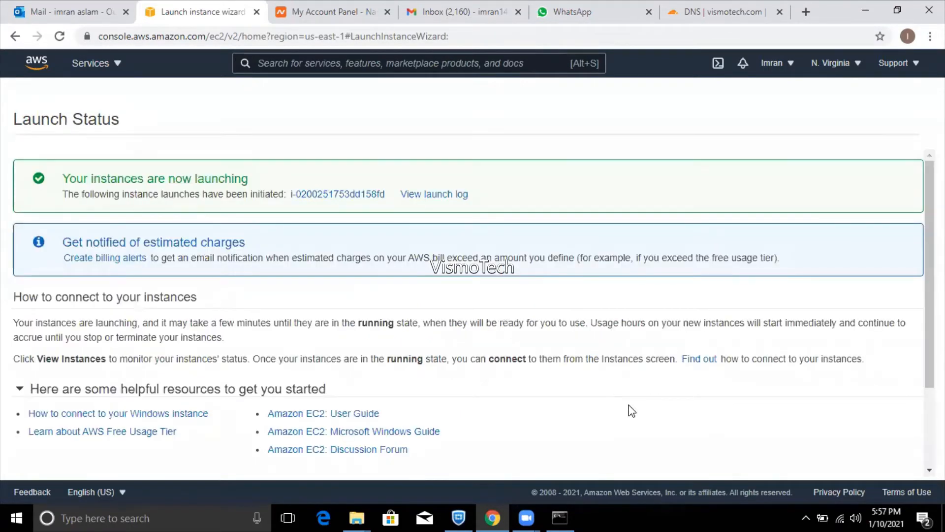
- Open the newly launched instance in the instances list and refresh the list to check its state
left_click(373, 200)
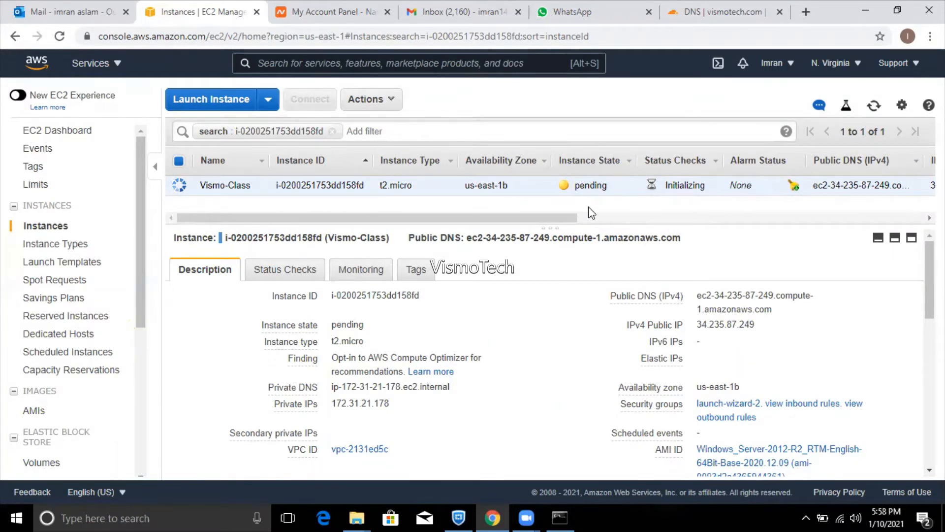
left_click(874, 107)
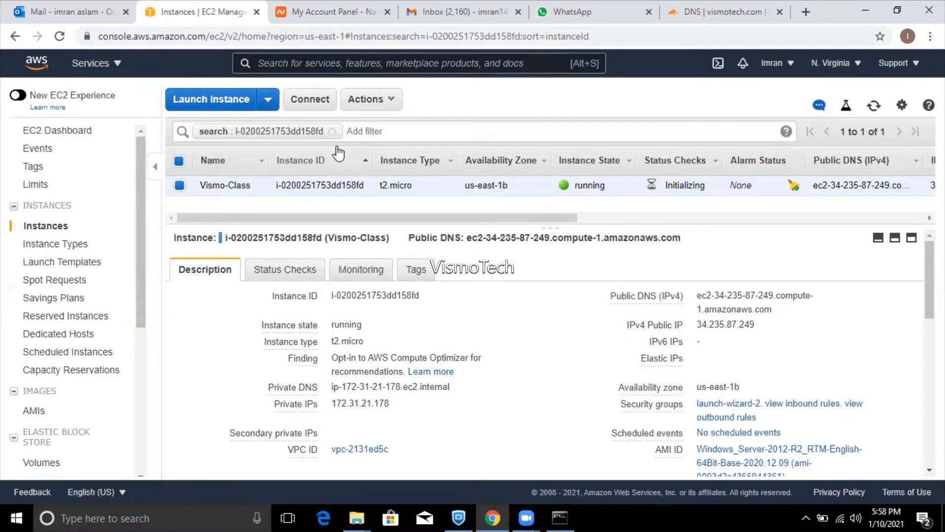
- Switch to the Namecheap account and search its domain list for "vismo"
left_click(308, 10)
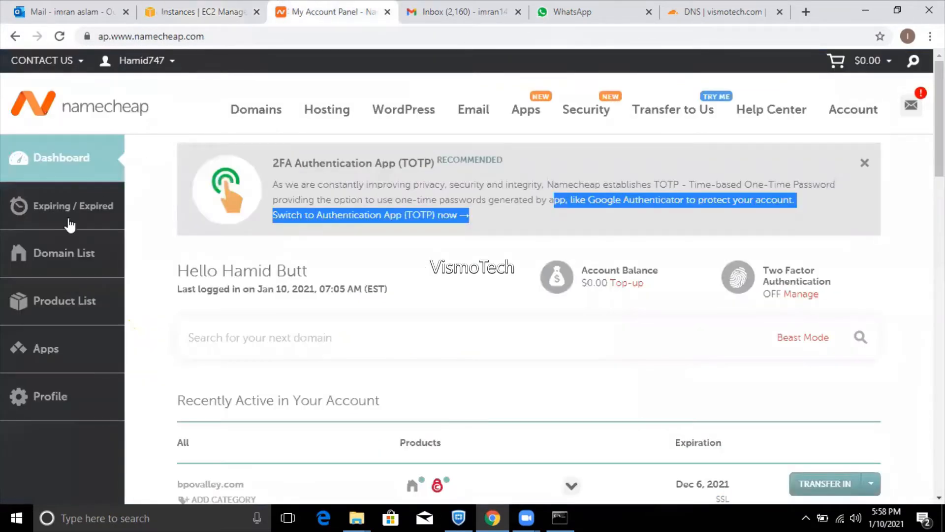
left_click(78, 265)
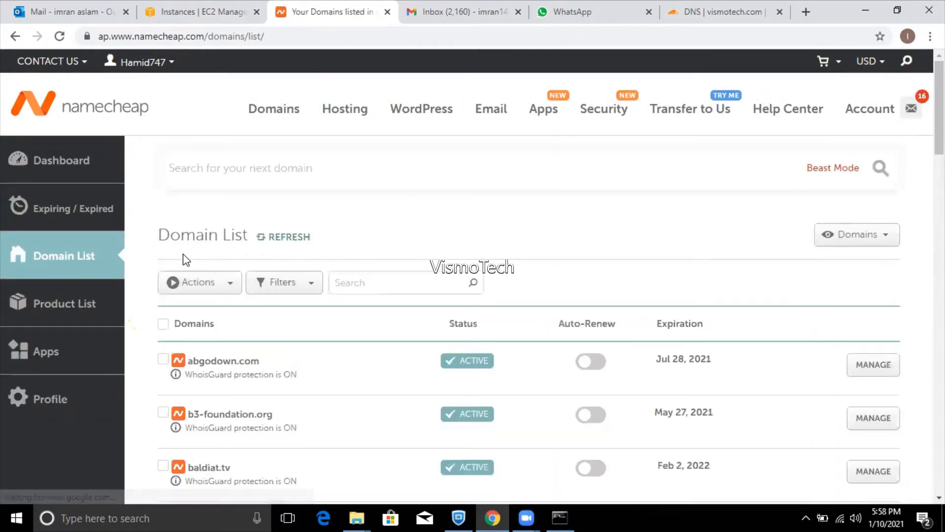
left_click(374, 283)
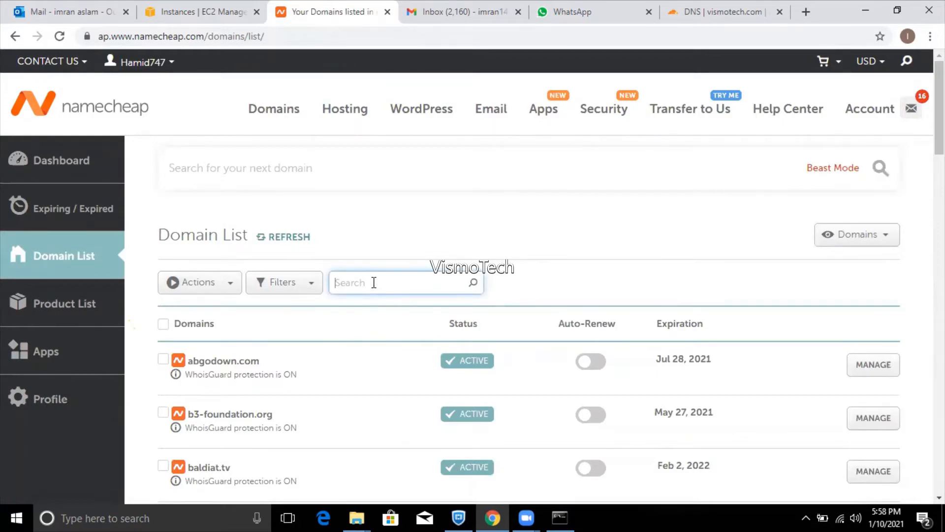
type("vismo")
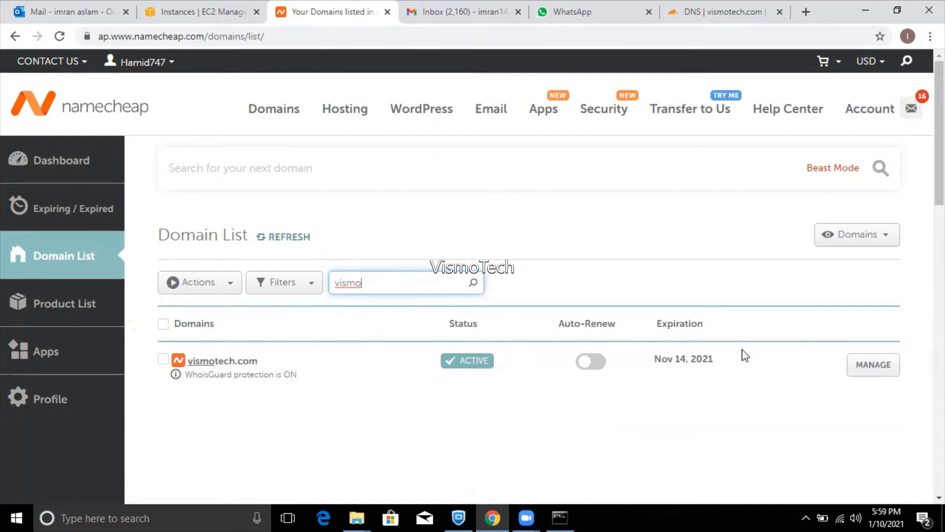
- Open the management page of vismotech.com, set its nameservers to Namecheap BasicDNS, and save the change
left_click(880, 365)
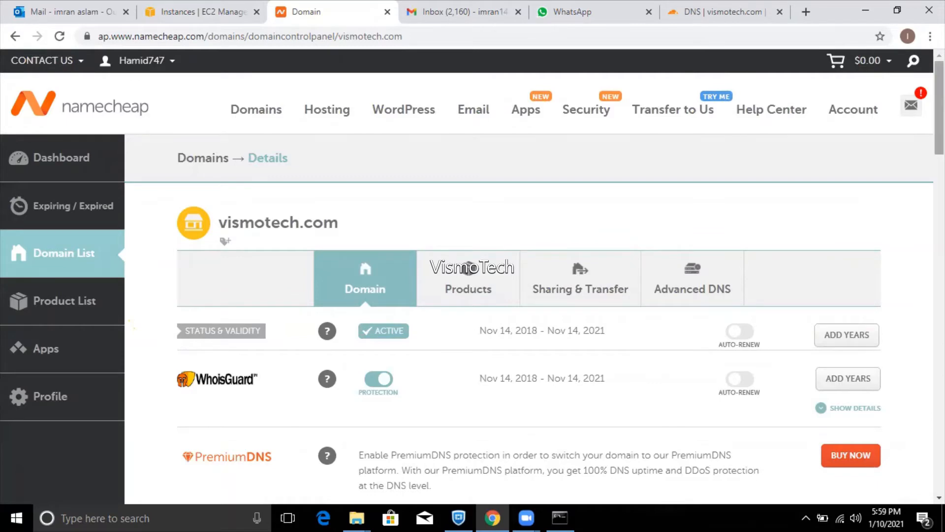
scroll(939, 108, "down", 4)
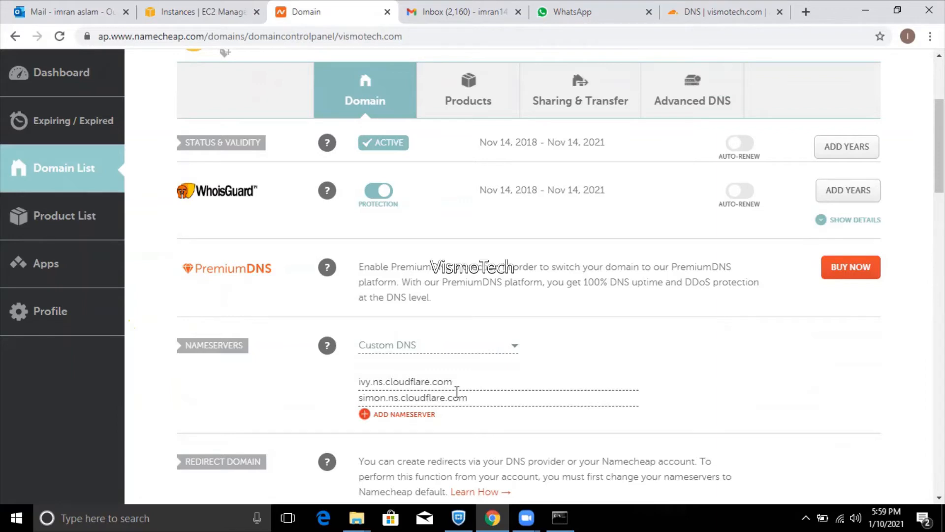
left_click(455, 350)
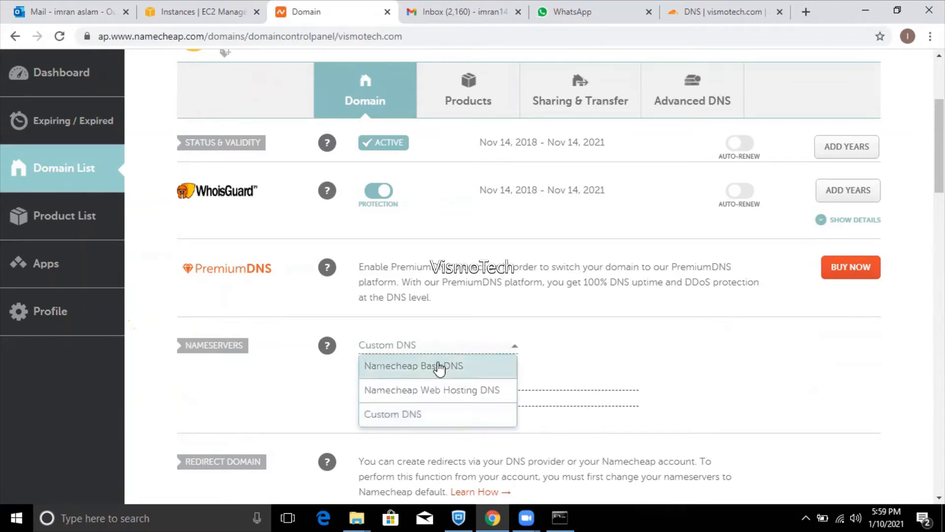
left_click(438, 367)
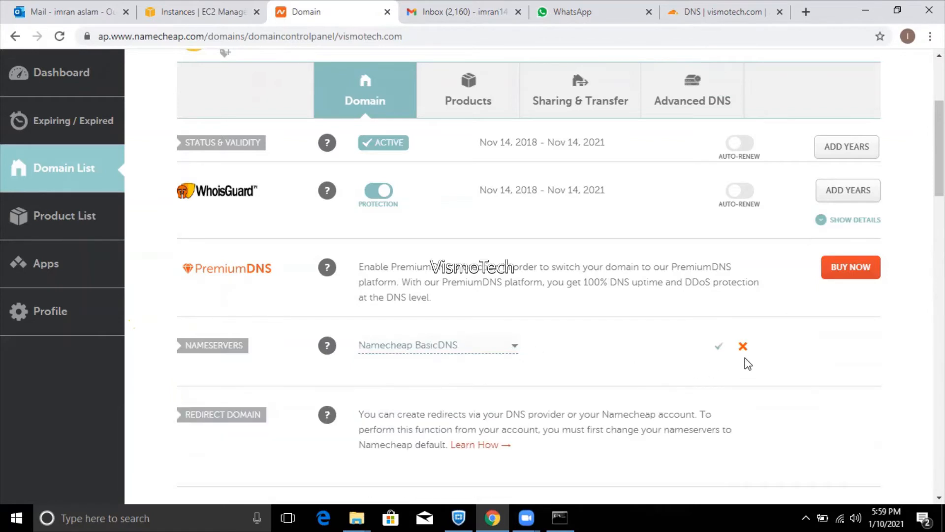
left_click(719, 347)
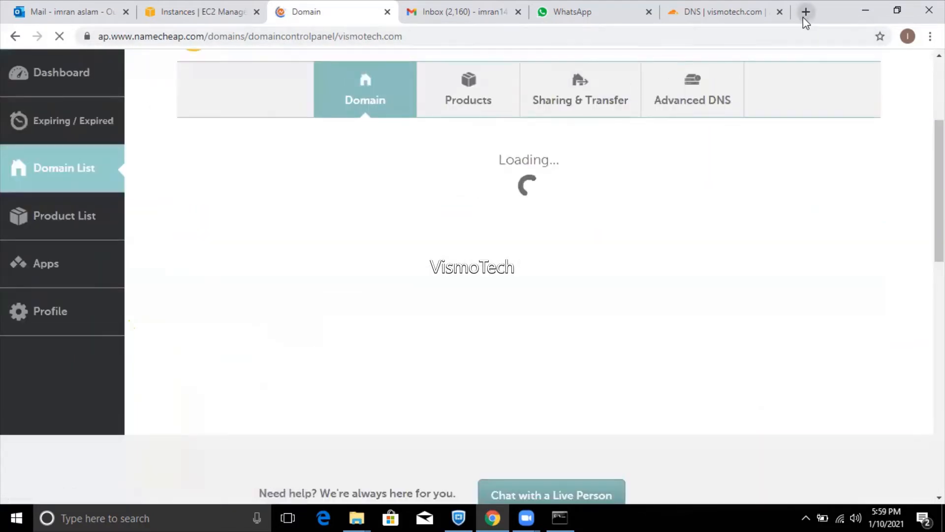
- Load vismotech.com in a new browser tab to check whether the site is reachable
left_click(803, 17)
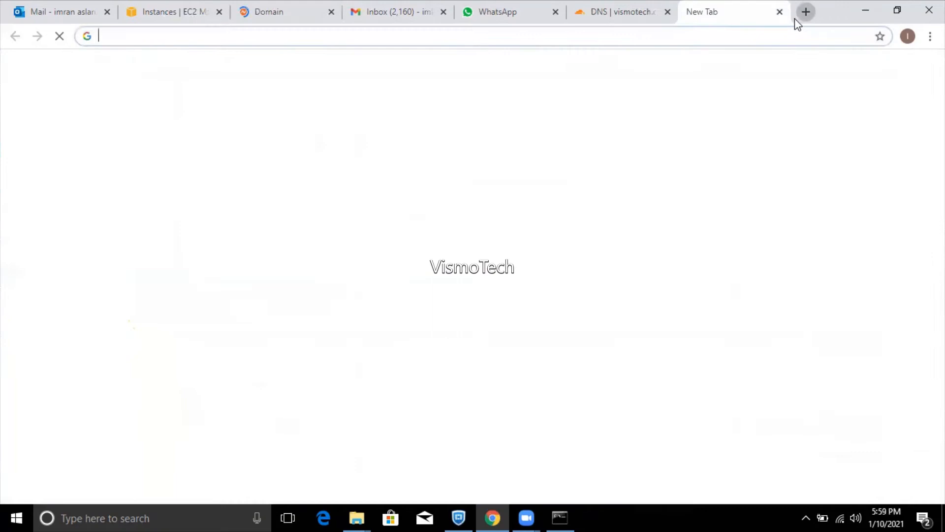
left_click(734, 37)
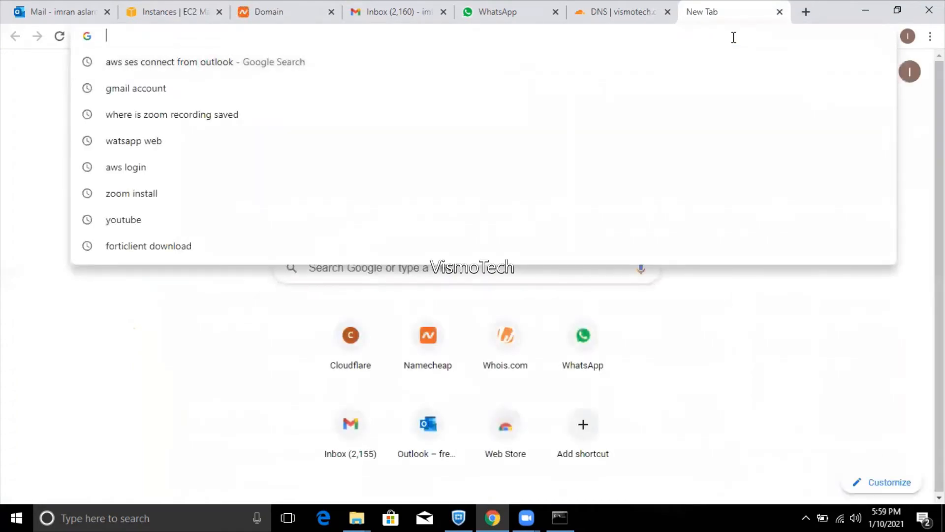
type("vismote")
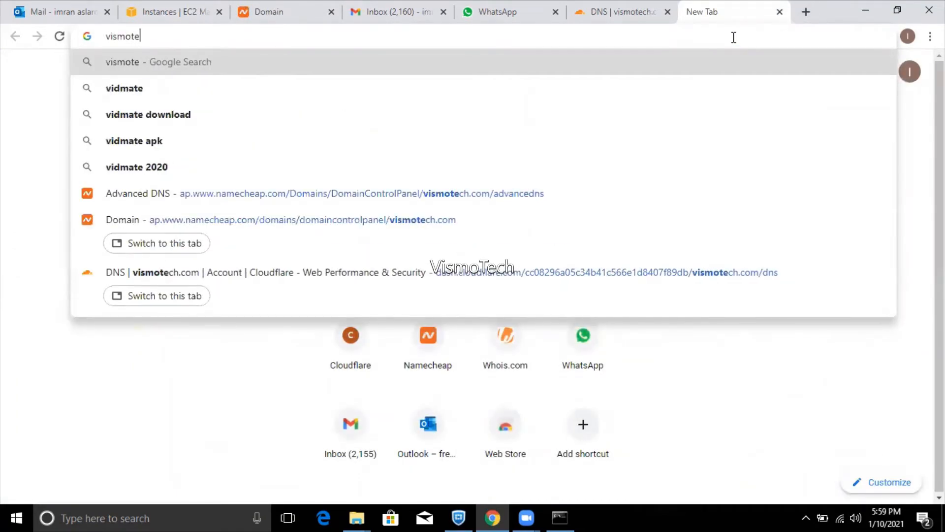
type("ch.com")
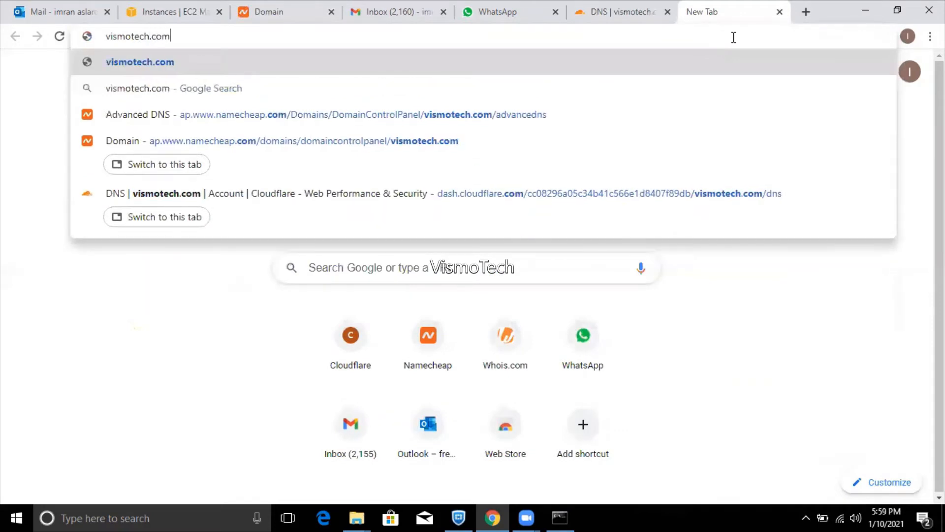
key("Return")
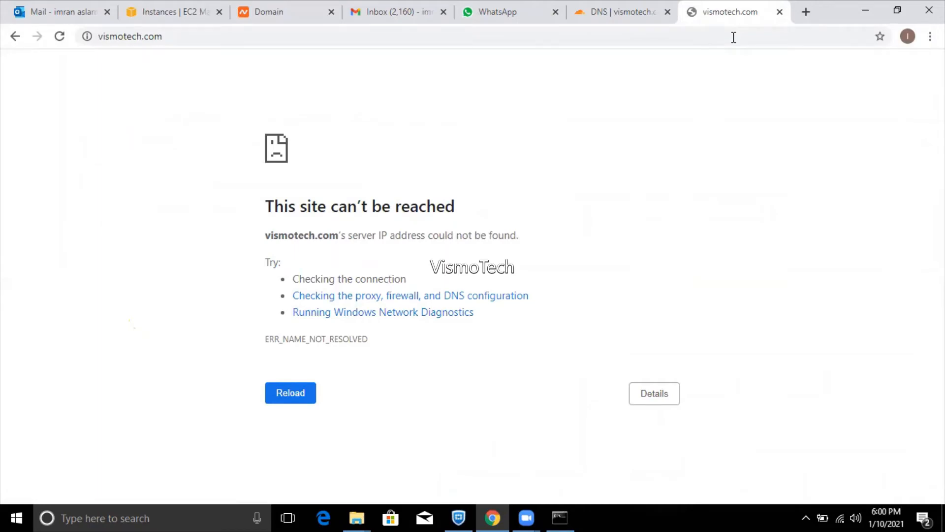
- Review the vismotech.com DNS records in Cloudflare, including the IPv4 address of the imap record
left_click(614, 14)
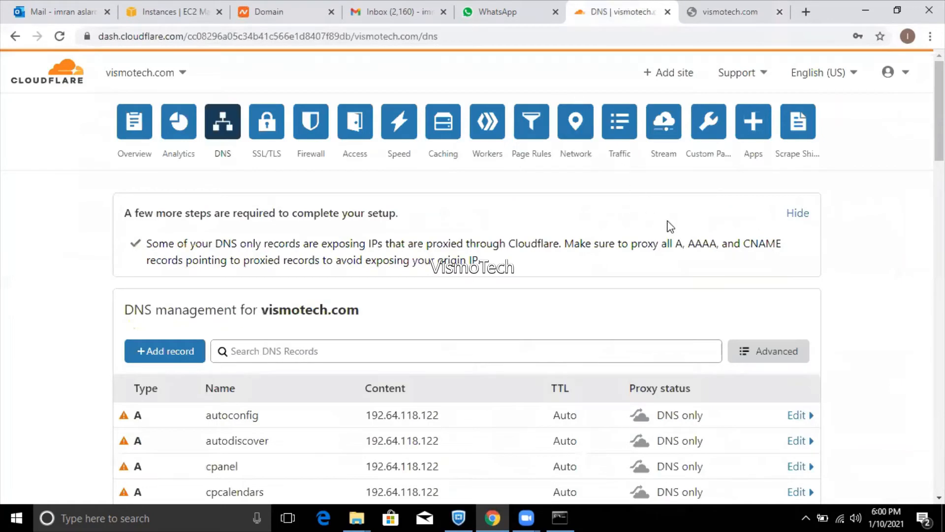
scroll(473, 295, "down", 7)
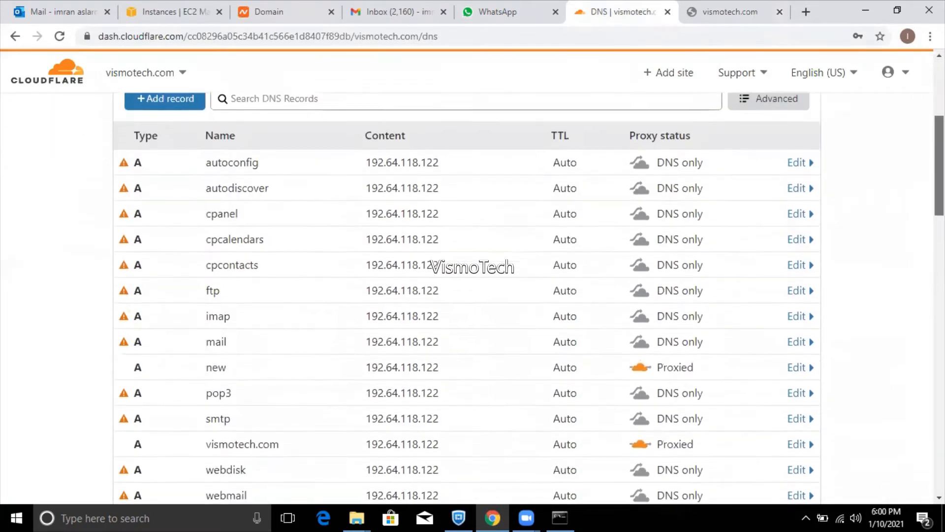
scroll(473, 295, "down", 2)
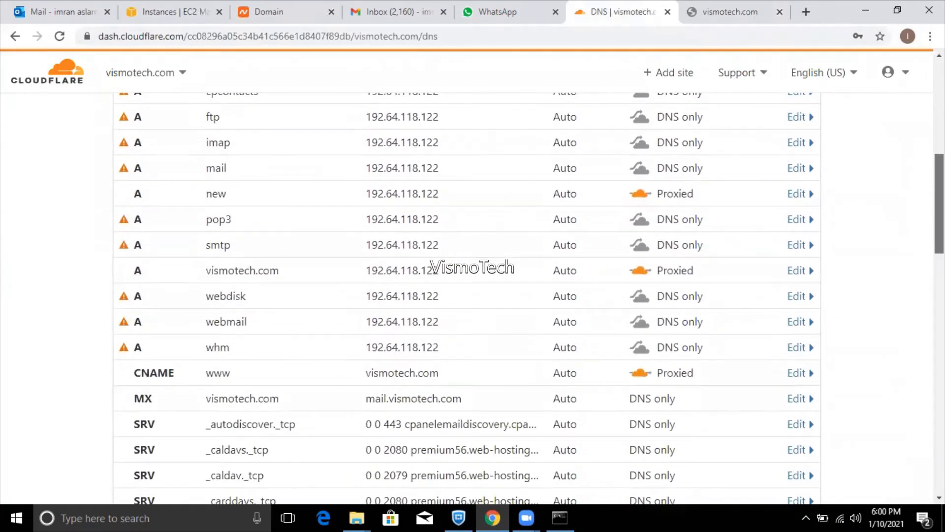
left_click_drag(940, 217, 940, 220)
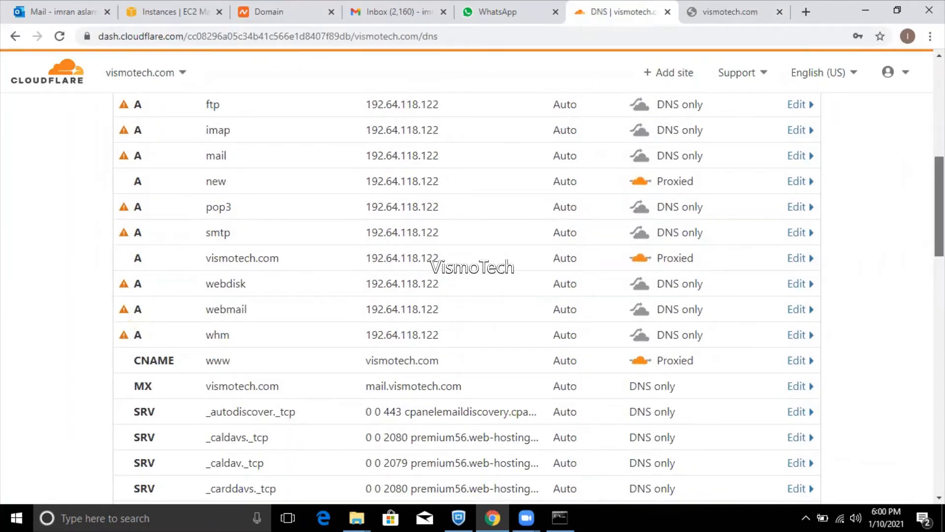
left_click_drag(940, 207, 940, 176)
left_click(441, 280)
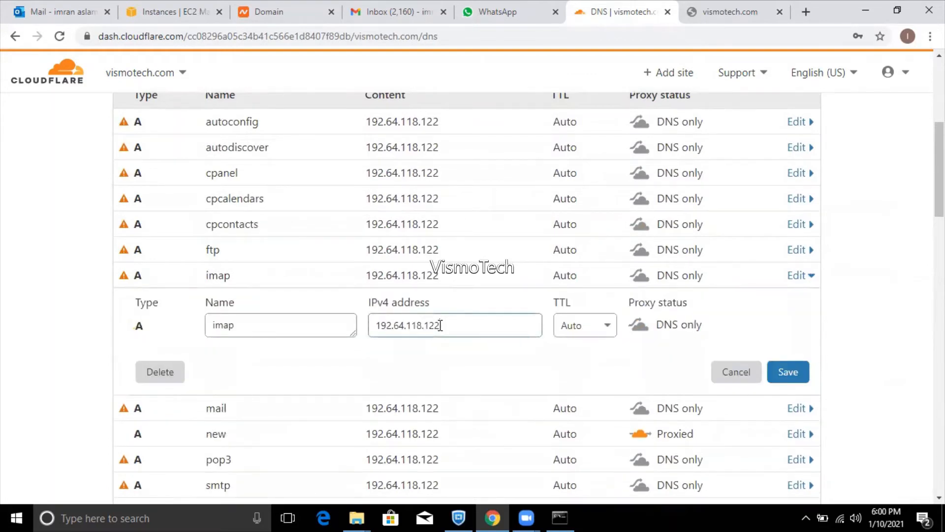
double_click(441, 325)
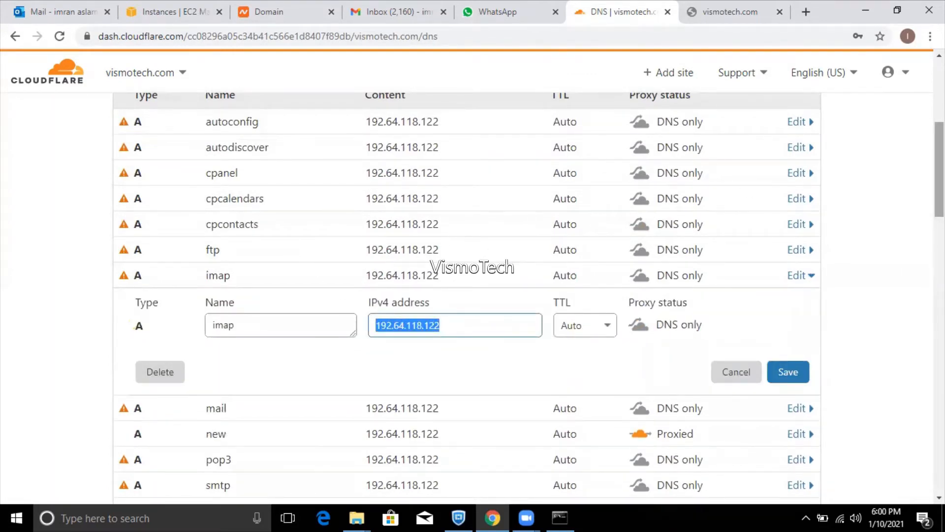
left_click_drag(940, 168, 940, 214)
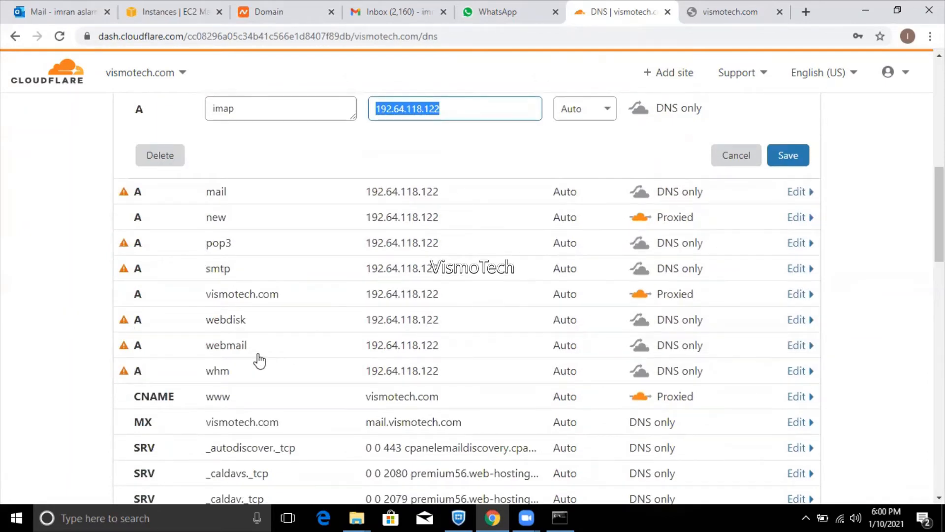
left_click_drag(248, 347, 537, 325)
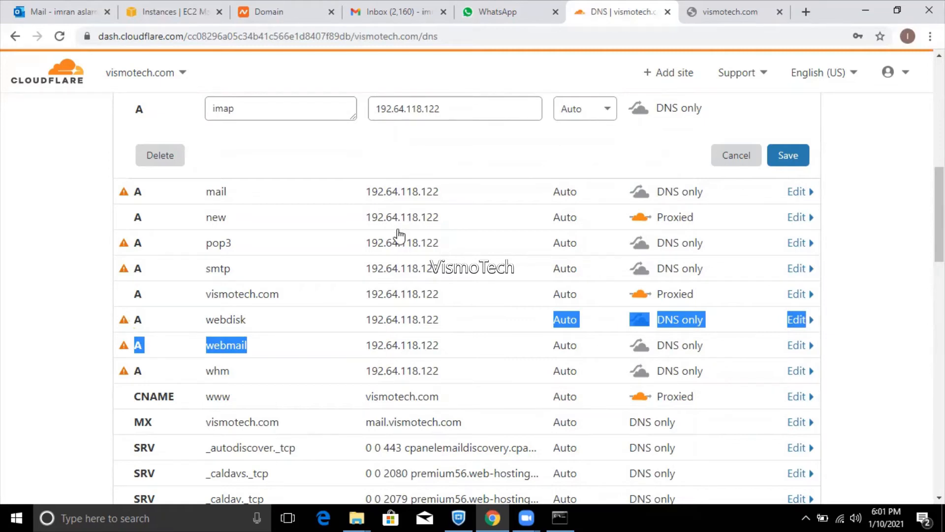
- Return to the vismotech.com page and copy the domain name from its address
left_click(721, 14)
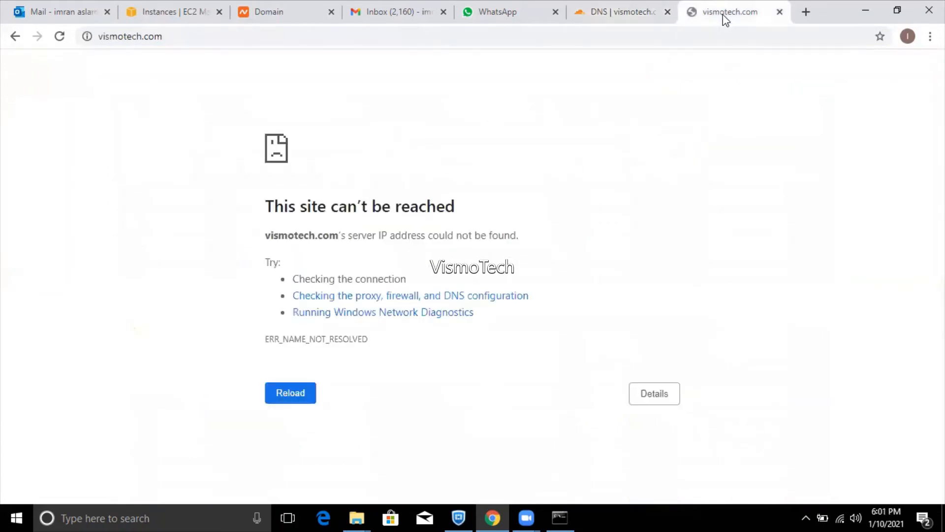
left_click(297, 42)
double_click(297, 41)
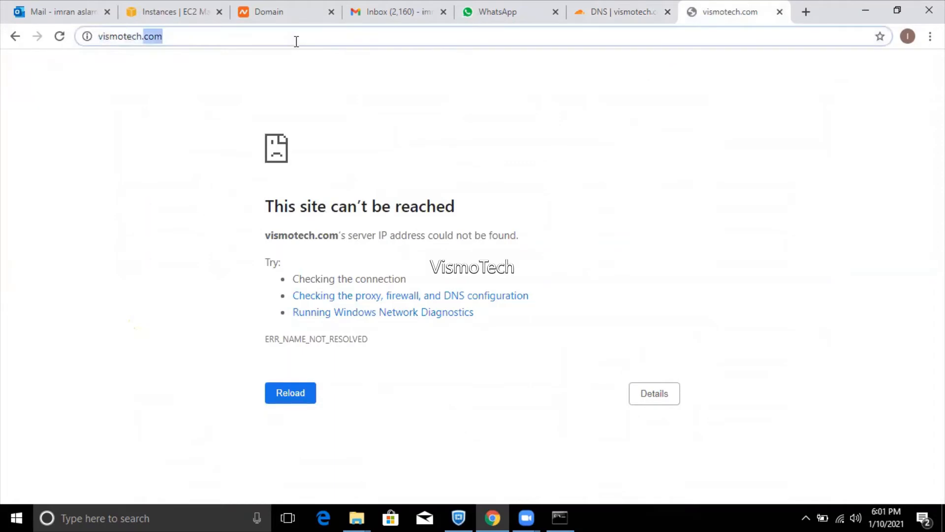
key("Left")
key("Left")
left_click_drag(224, 34, 104, 36)
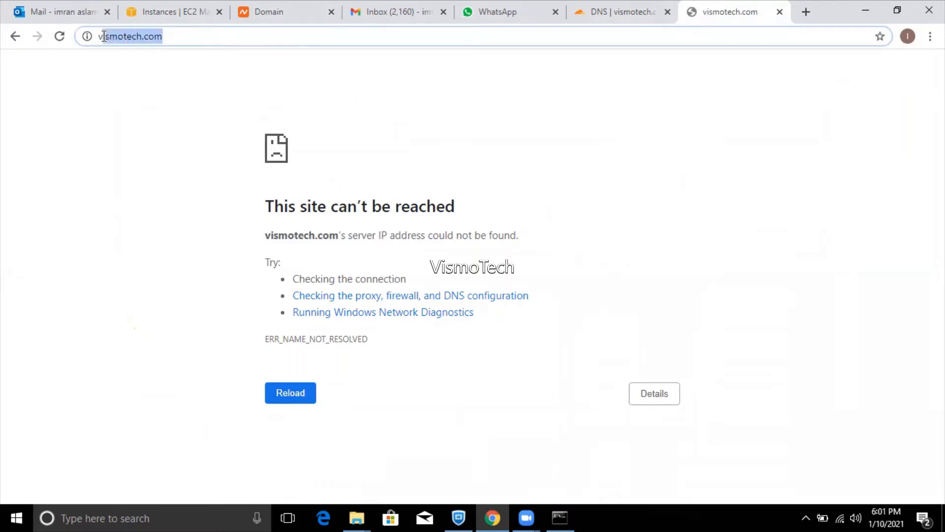
- Open a new Command Prompt window and run "ping vismotech.com -t" to test name resolution
right_click(560, 517)
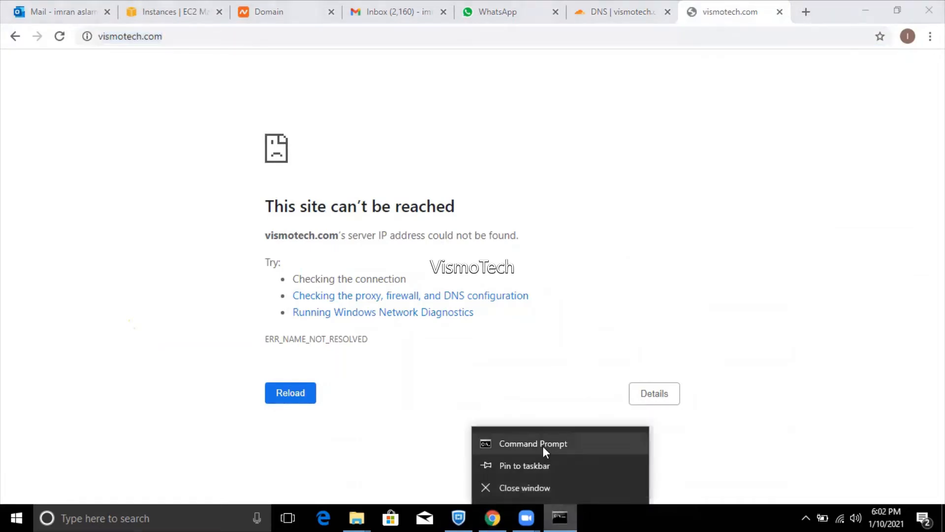
left_click(542, 445)
left_click(438, 141)
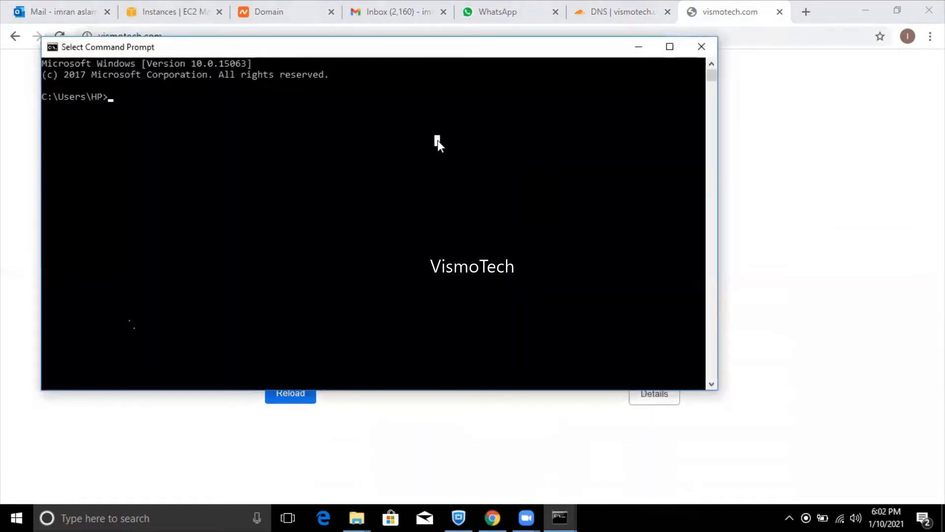
type("ping")
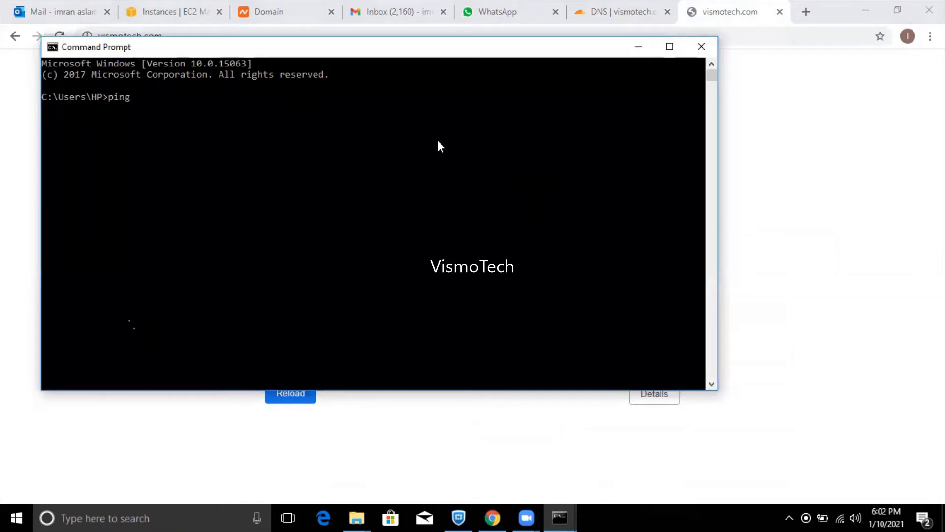
type(" ismotech.com")
type("v")
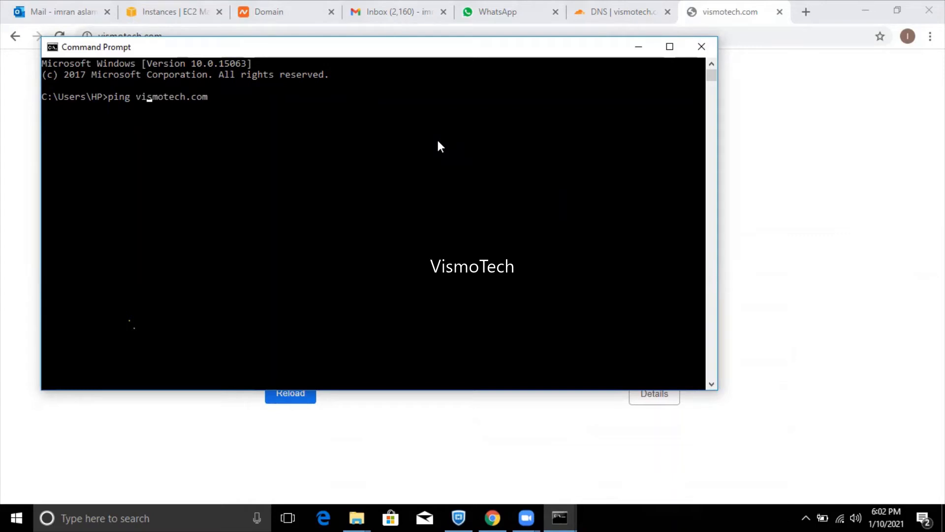
key("Right")
key("Right")
key("Right")
key("Right")
key("Right")
key("Right")
key("Right")
key("Right")
key("Right")
key("Right")
type("-t")
key("Return")
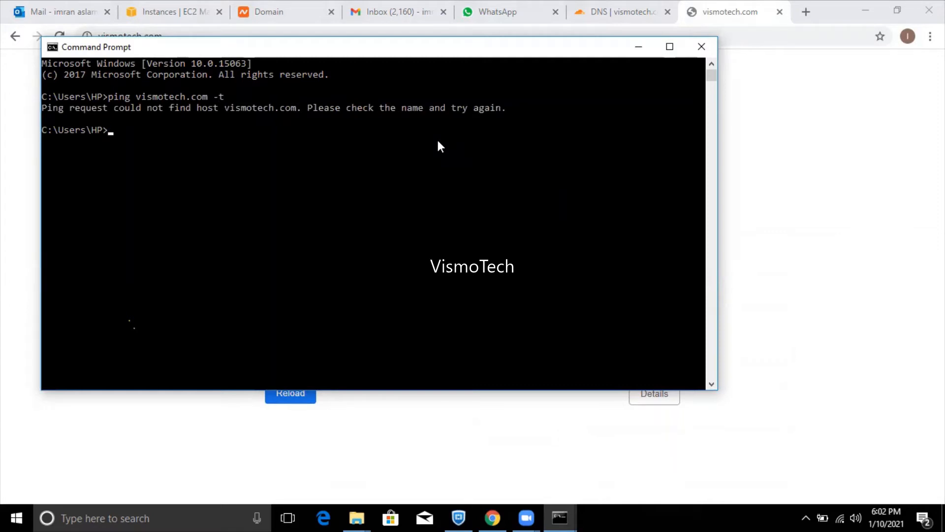
- Reuse the previous command with a host prefix and run "ping ww.vismotech.com -t"
key("Up")
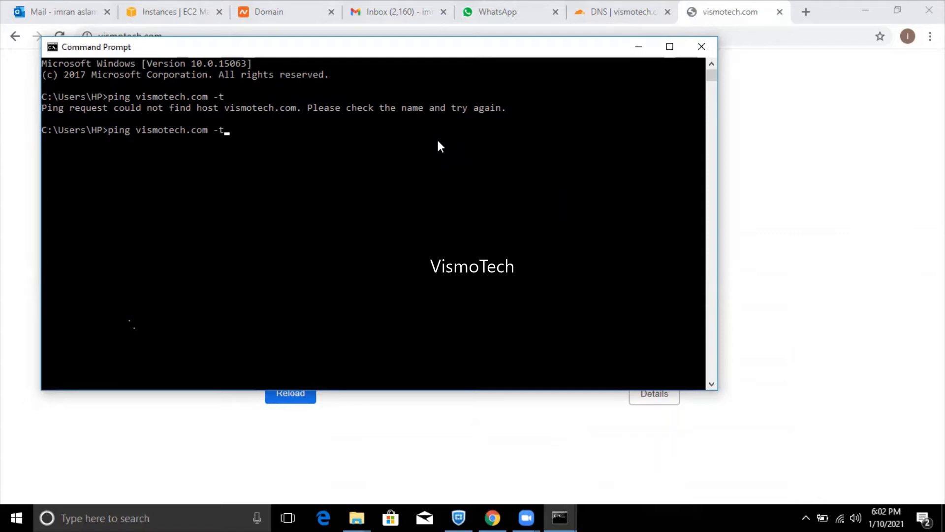
key("Left")
key("Left")
key("Left")
key("Left")
key("Left")
key("Left")
key("Left")
key("Left")
key("Left")
key("Left")
key("Left")
key("Left")
key("Left")
key("Left")
key("Left")
type("ww.")
key("Return")
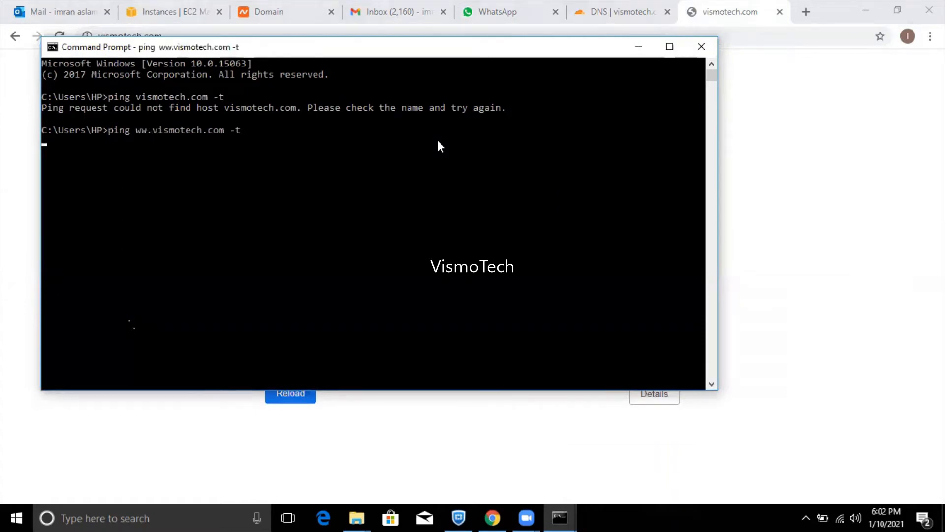
key("Up")
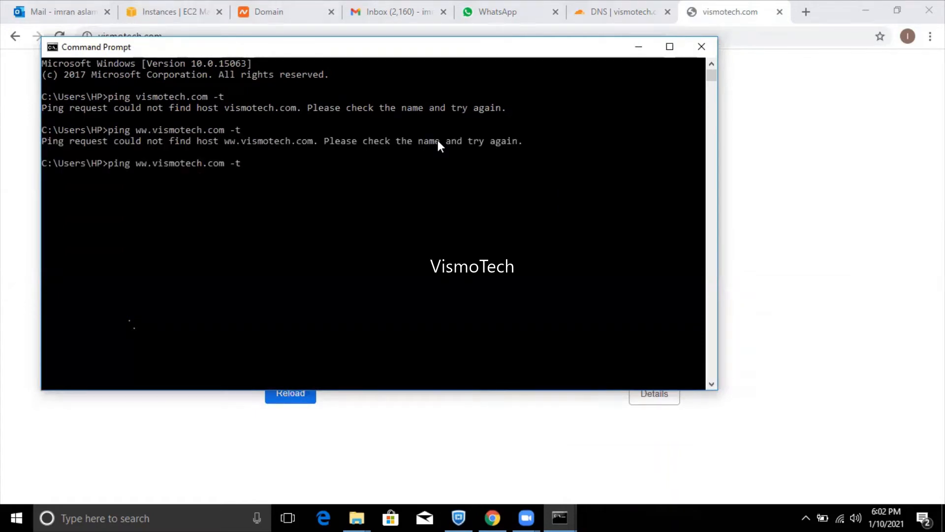
key("Left")
key("Left")
key("Left")
key("Left")
key("Left")
key("Left")
key("Left")
key("Left")
key("Left")
type("w")
key("Return")
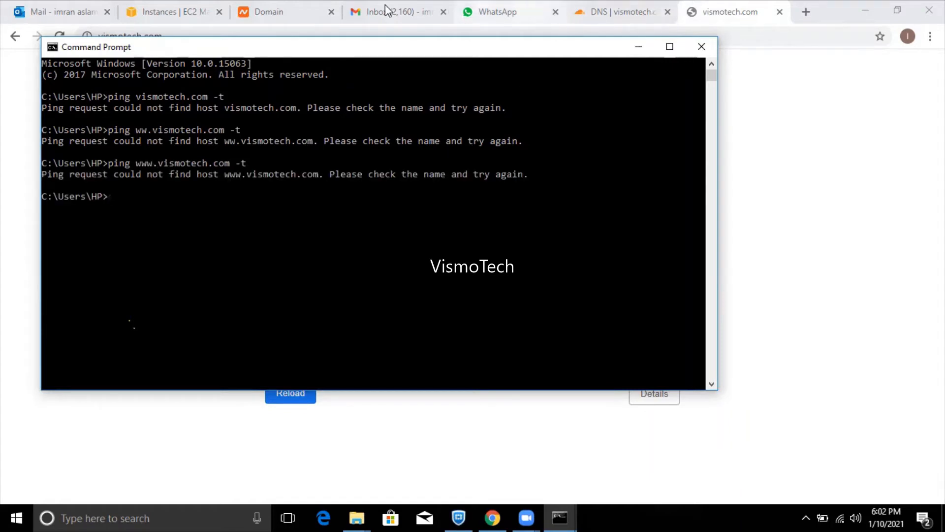
- Switch to Namecheap, open the Advanced DNS settings of vismotech.com, and review its host records and mail settings
left_click(305, 6)
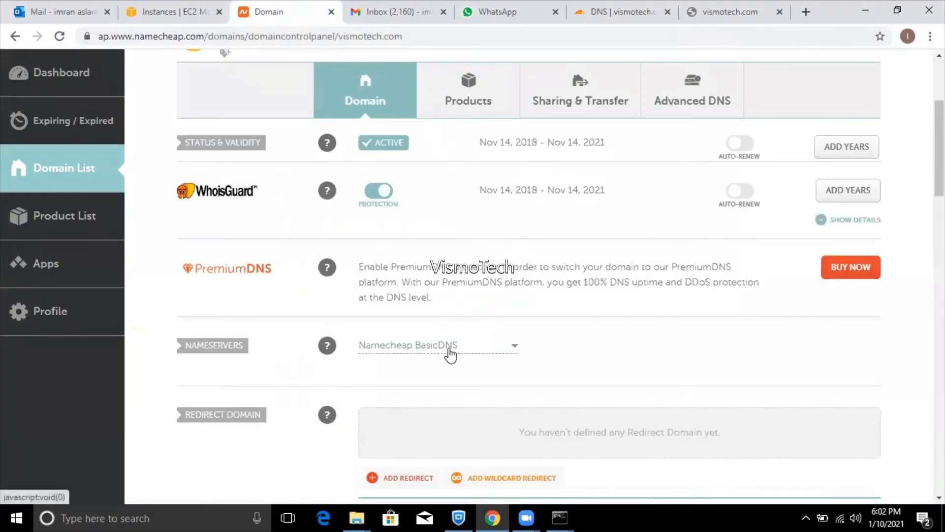
left_click(686, 96)
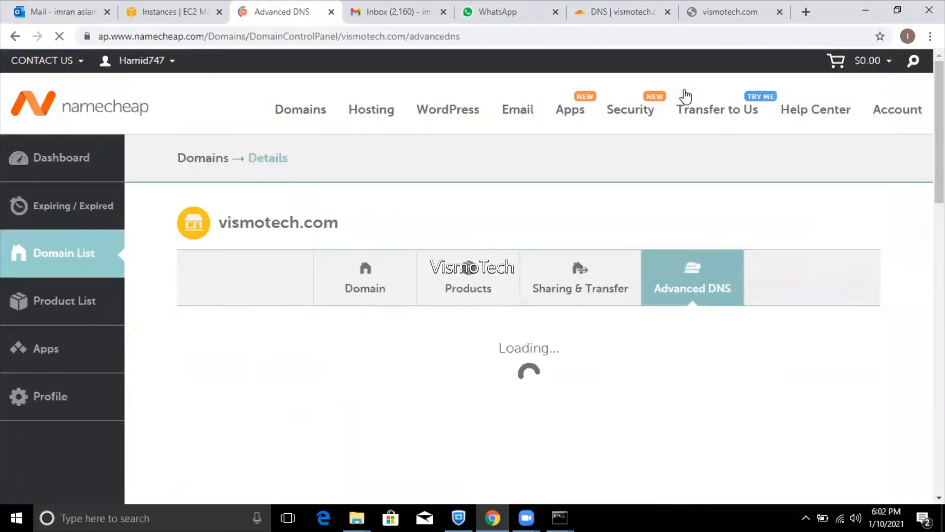
mouse_move(911, 111)
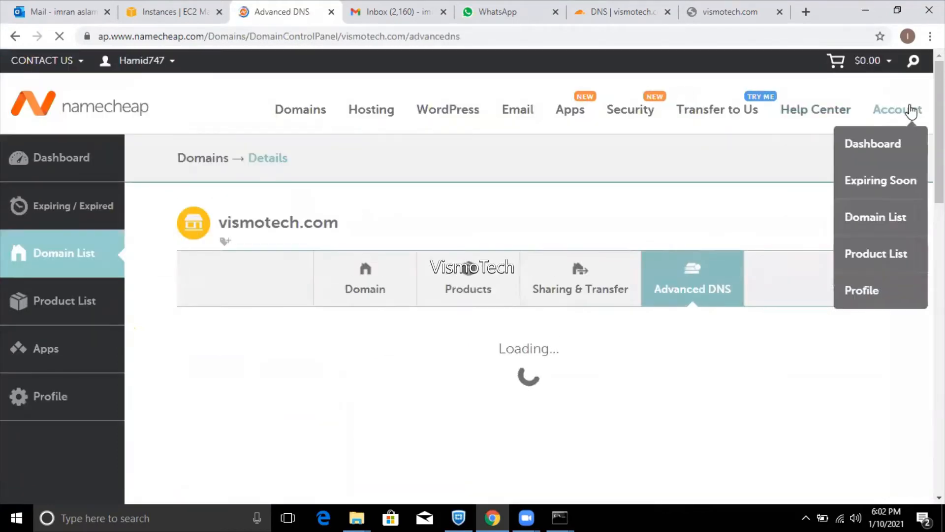
scroll(530, 276, "down", 3)
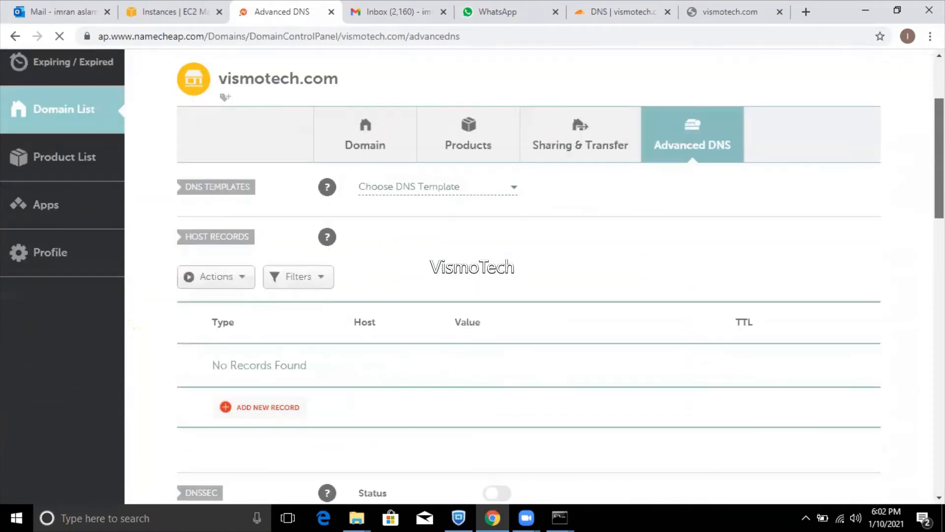
scroll(529, 275, "down", 4)
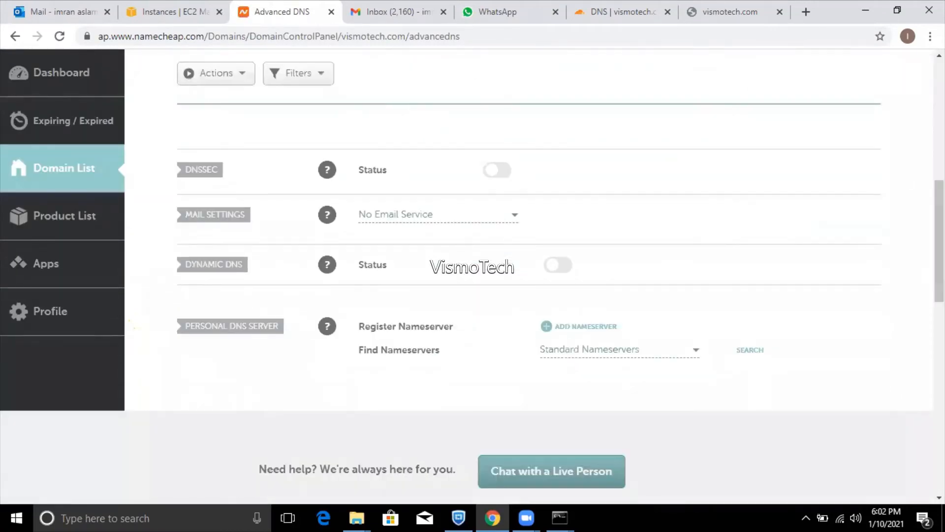
- Compare the IP address in the A records of vismotech.com with the public IP of the Vismo-Class EC2 instance
left_click_drag(940, 241, 940, 129)
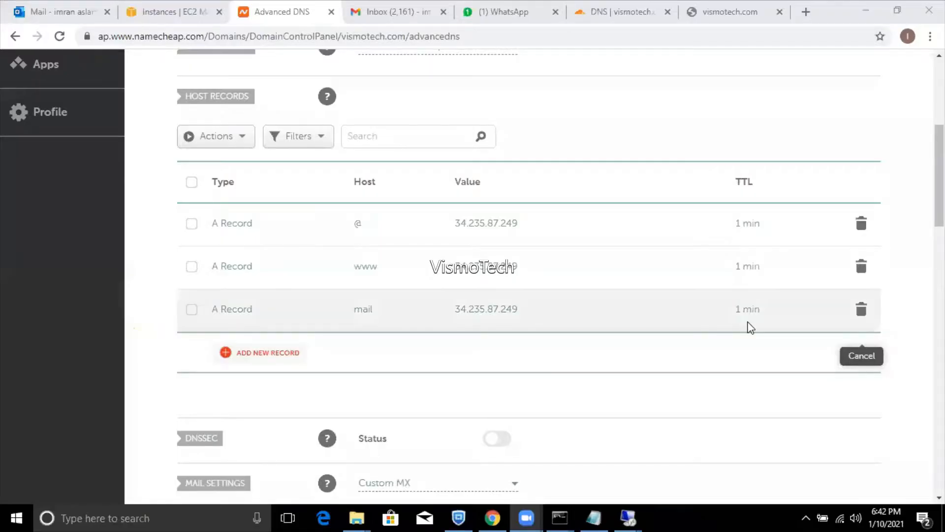
left_click(154, 11)
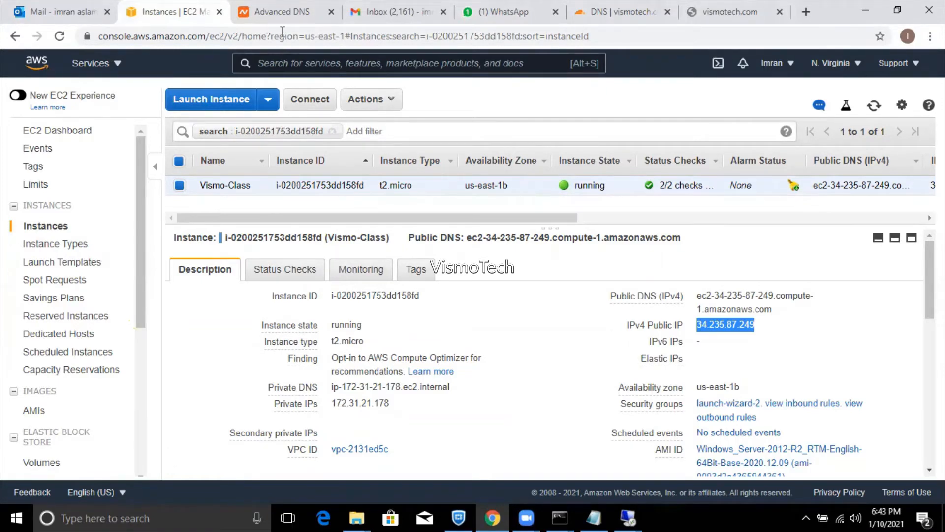
left_click(280, 12)
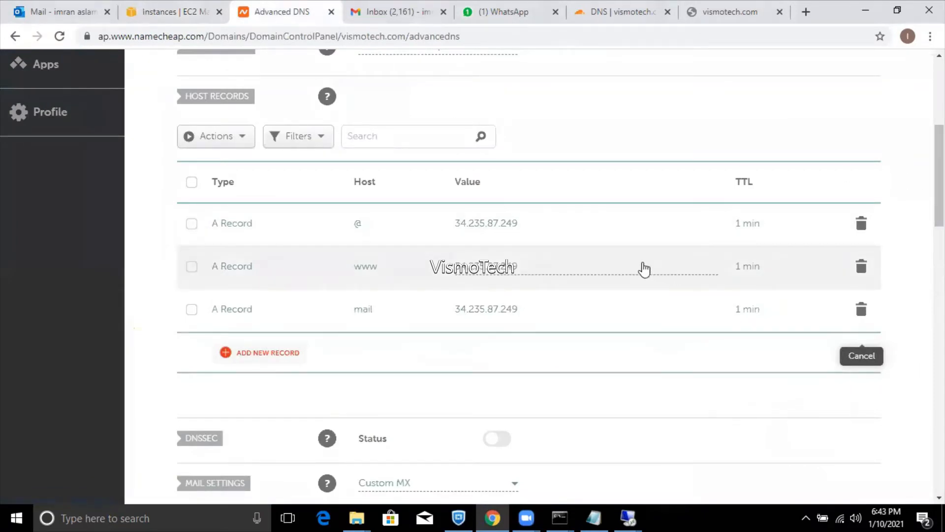
left_click(182, 22)
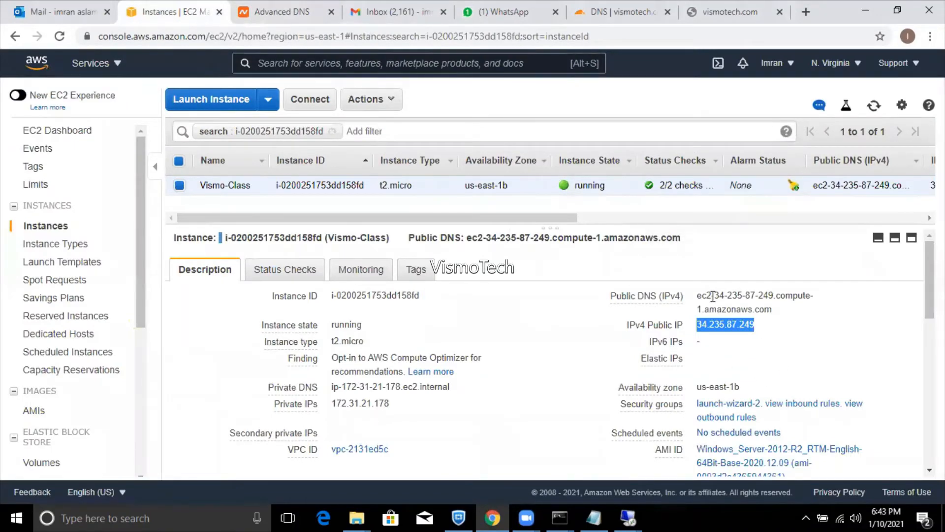
left_click(281, 7)
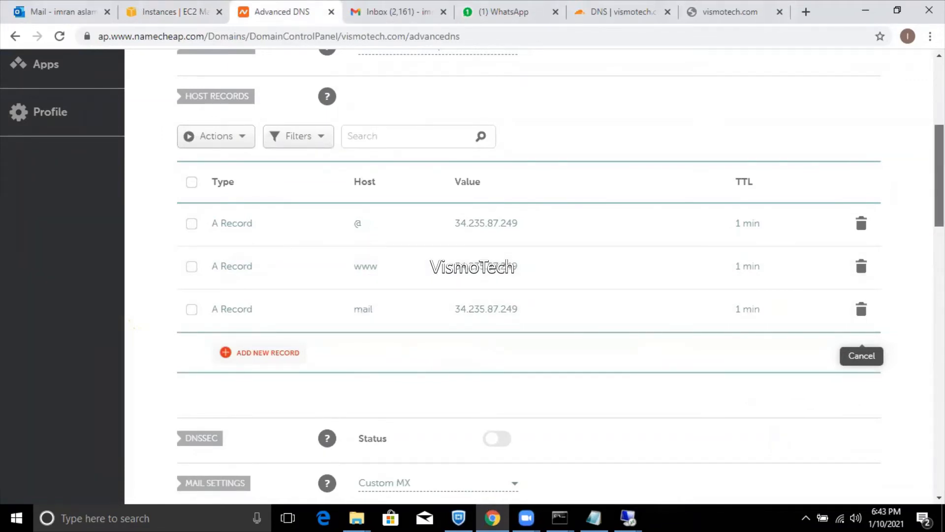
- Review the A records and the Custom MX mail settings in the Advanced DNS page of vismotech.com
scroll(527, 276, "down", 3)
left_click_drag(940, 201, 940, 196)
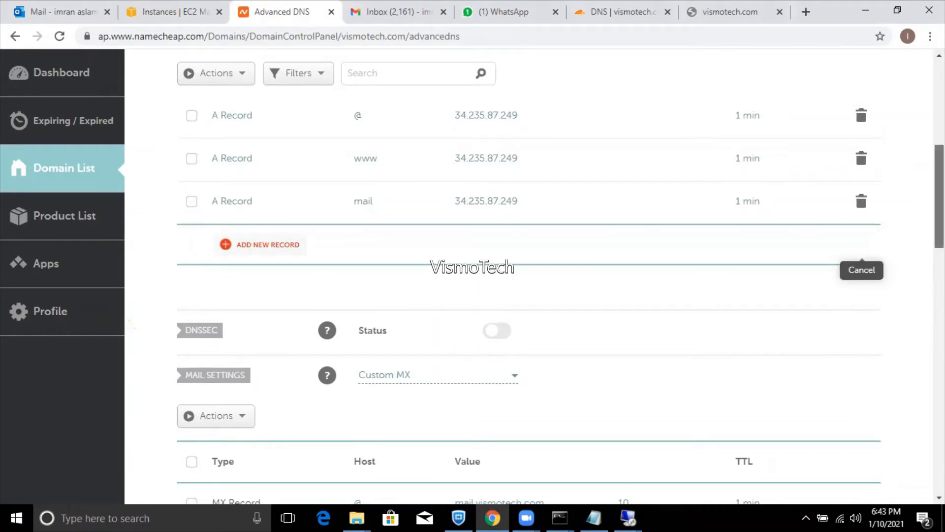
left_click_drag(940, 197, 939, 234)
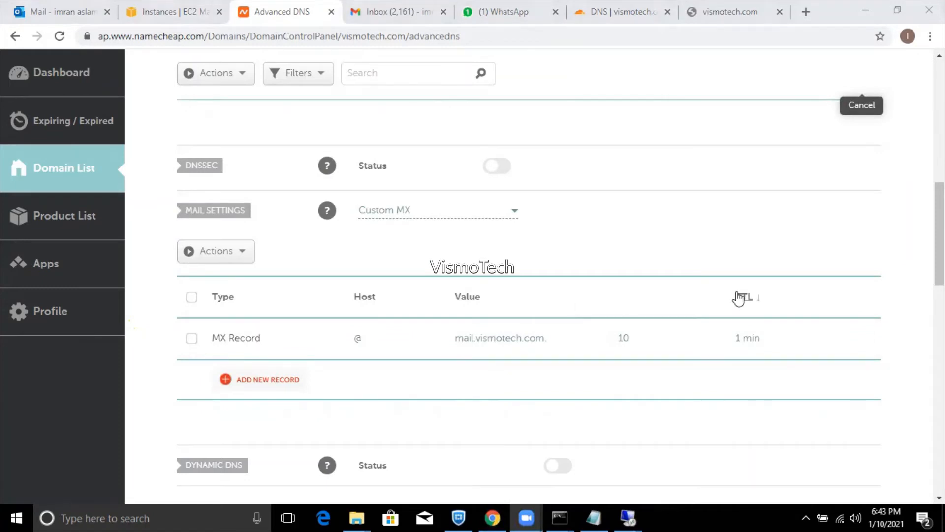
scroll(745, 296, "up", 10)
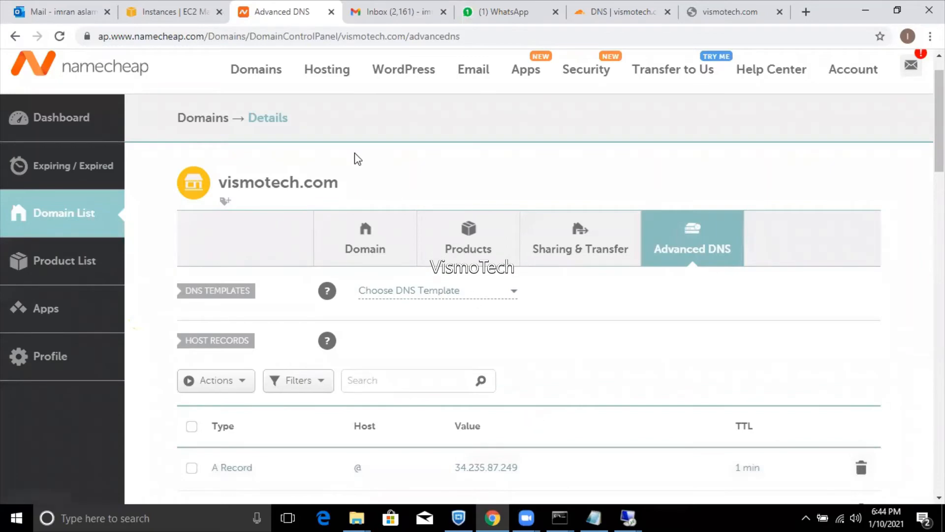
- Return to the EC2 instance details, switch to the remote desktop session, and close the finished Add Roles and Features Wizard
left_click(154, 16)
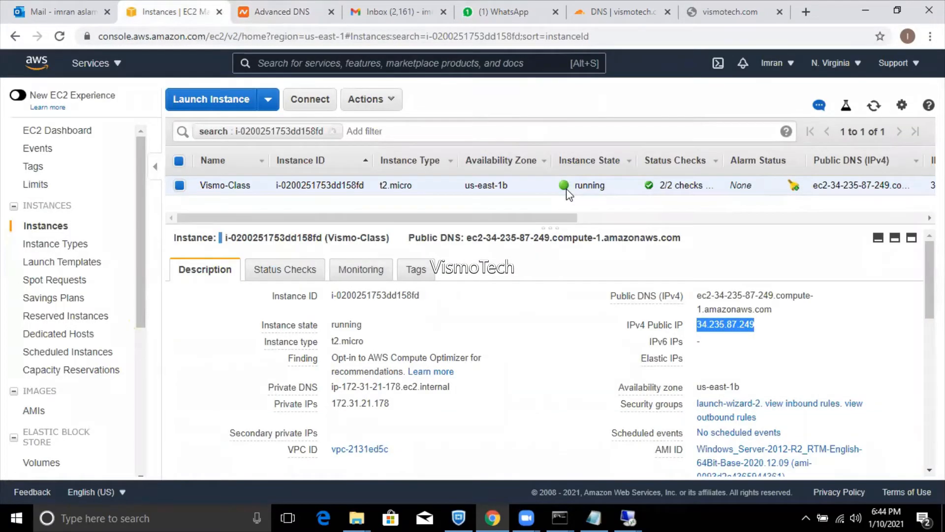
left_click(628, 518)
left_click(693, 465)
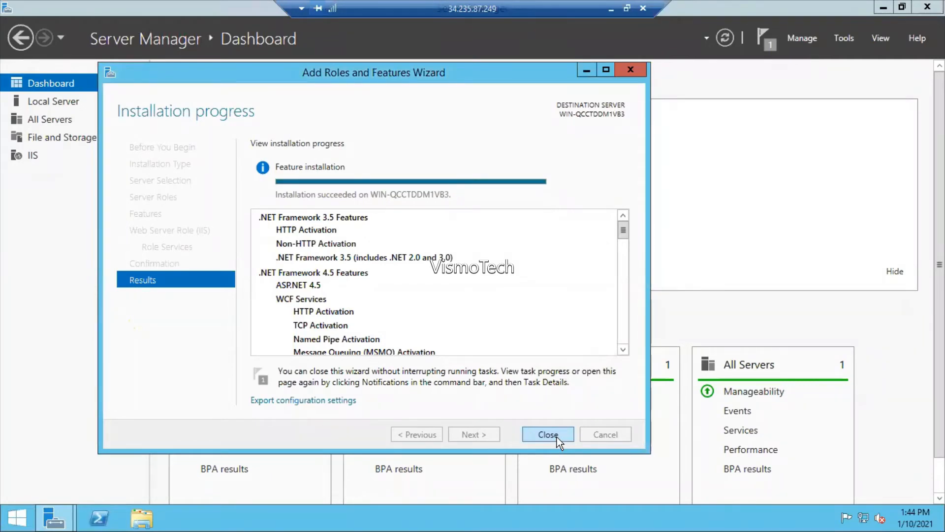
left_click(557, 437)
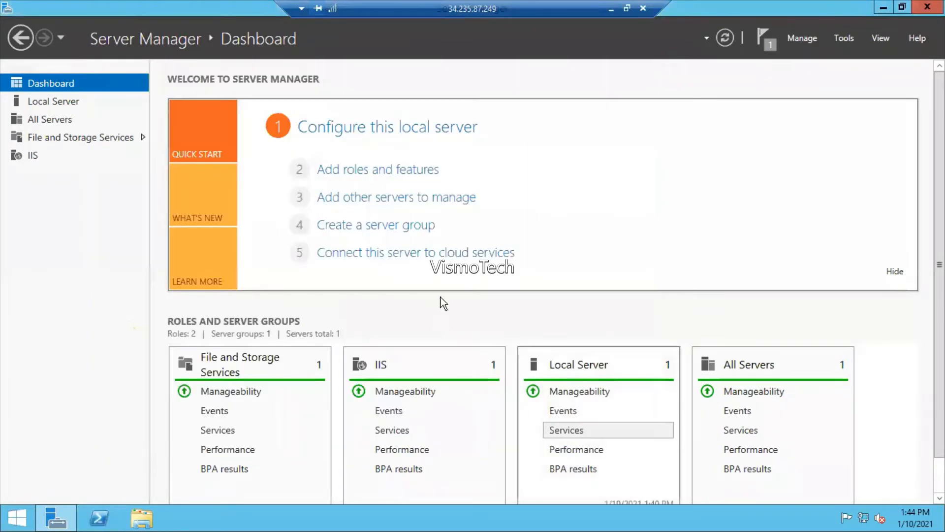
- Start the Add Roles and Features Wizard with role-based or feature-based installation and proceed to the server selection
left_click(391, 171)
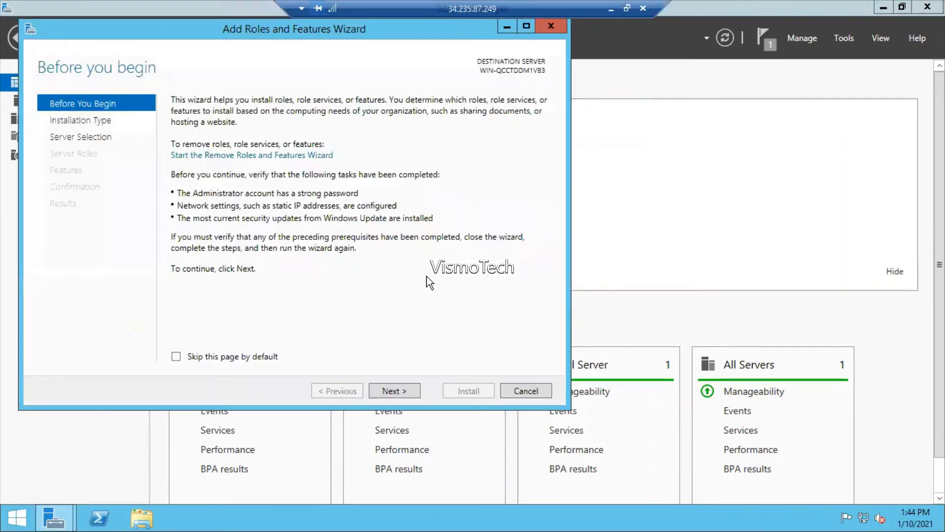
left_click(408, 391)
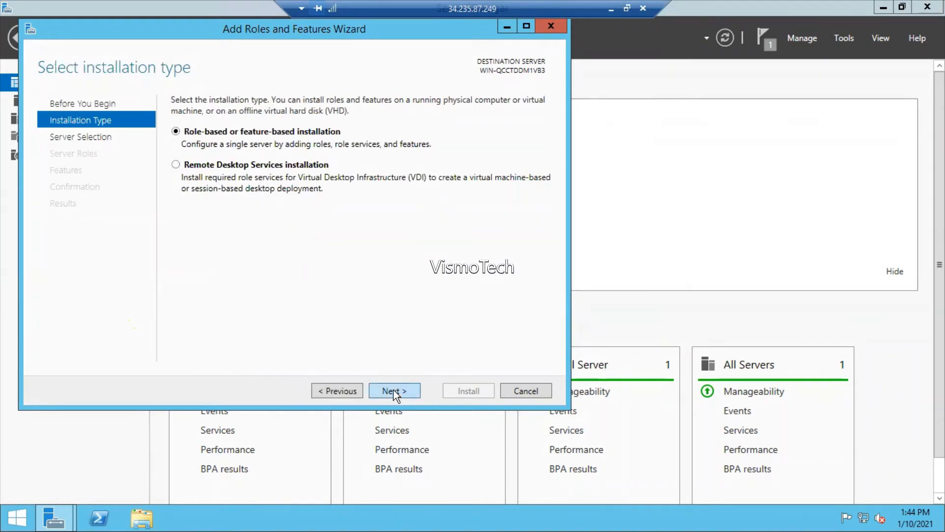
left_click(394, 390)
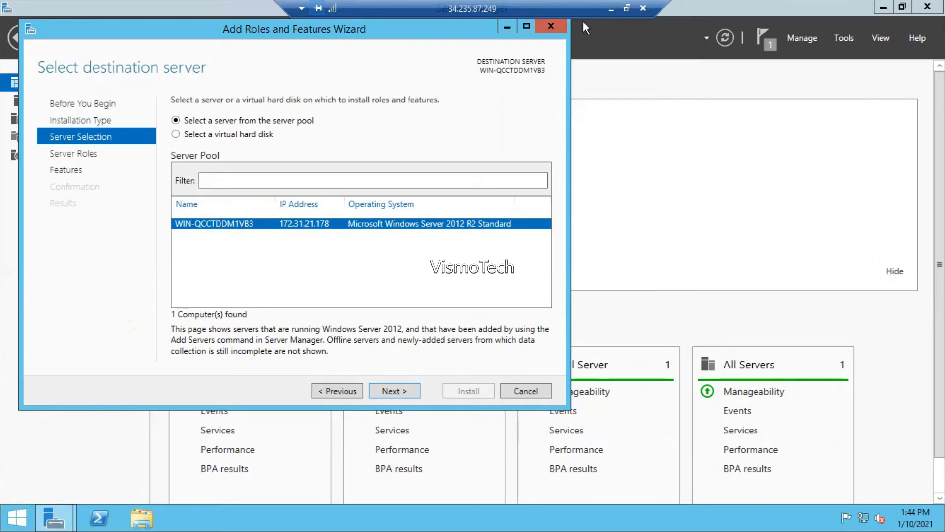
- Switch back to the EC2 console and examine the public and private IP addresses of the Vismo-Class instance
left_click(610, 9)
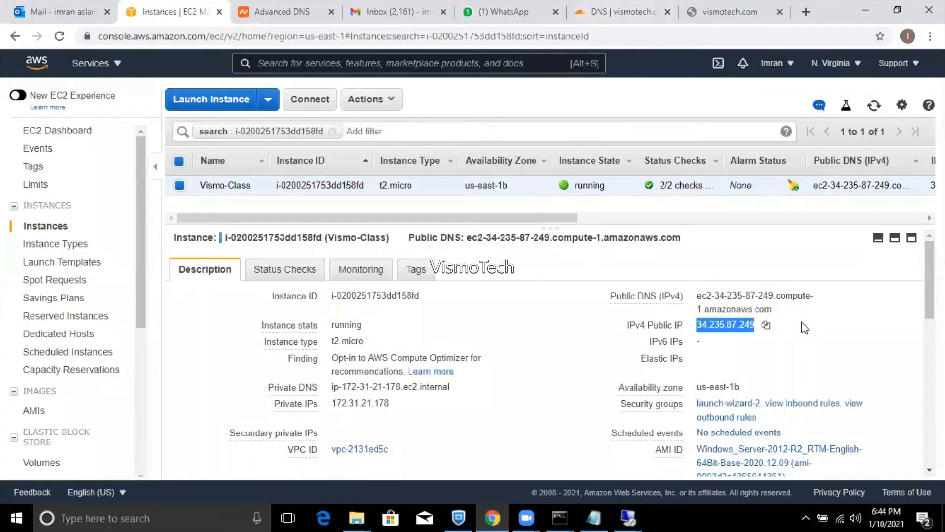
scroll(920, 349, "down", 1)
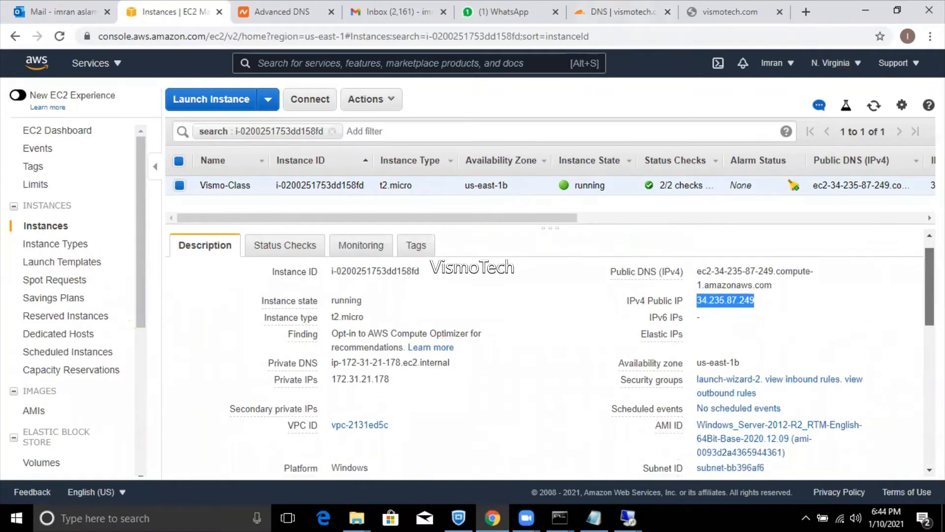
left_click_drag(930, 308, 930, 304)
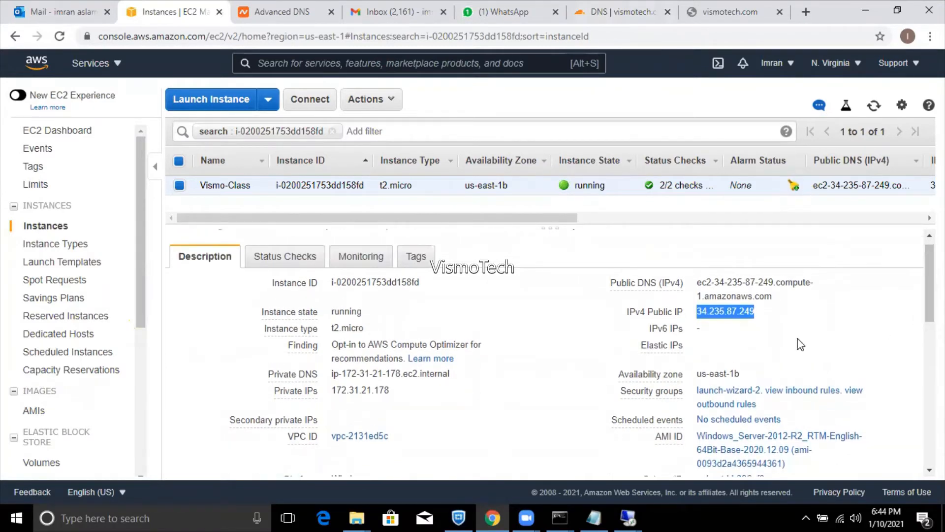
left_click(773, 316)
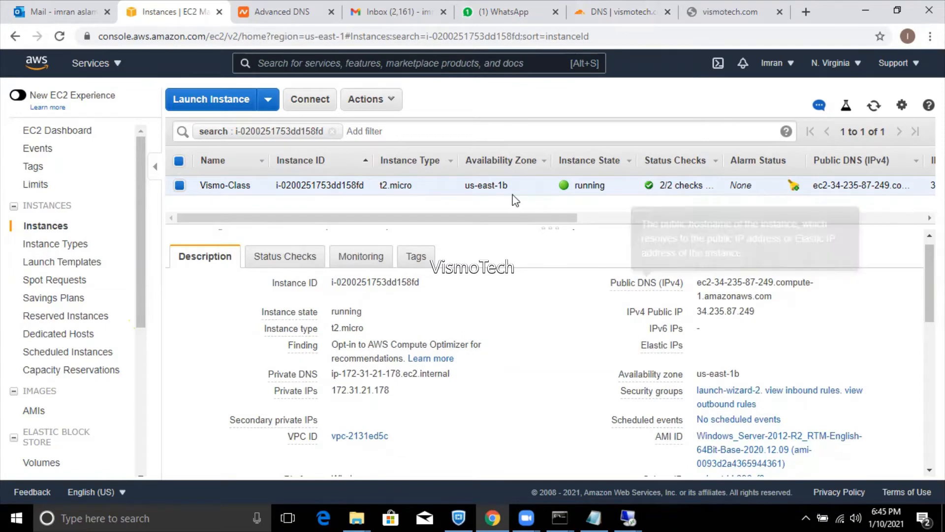
- Try adding an auto-assigned private IP to the Vismo-Class instance's eth0 interface, and close Manage IP Addresses without updating
right_click(229, 188)
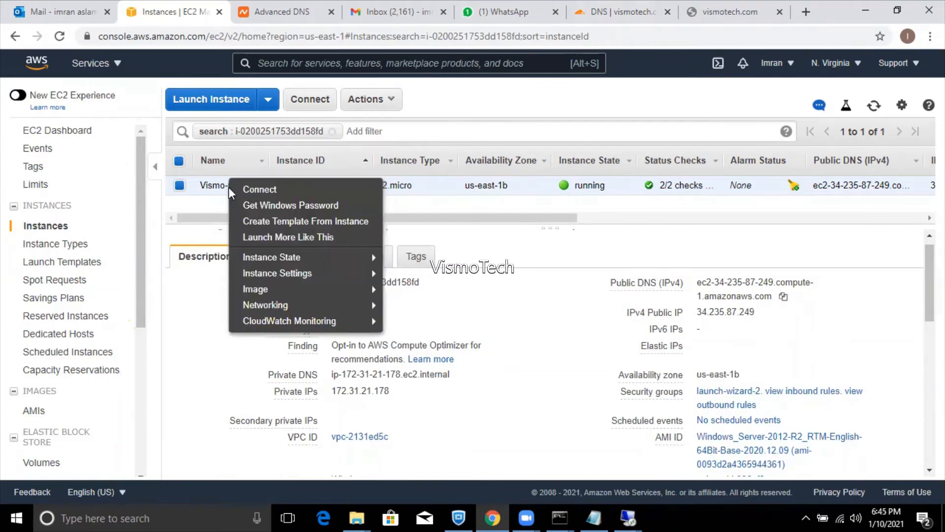
mouse_move(326, 310)
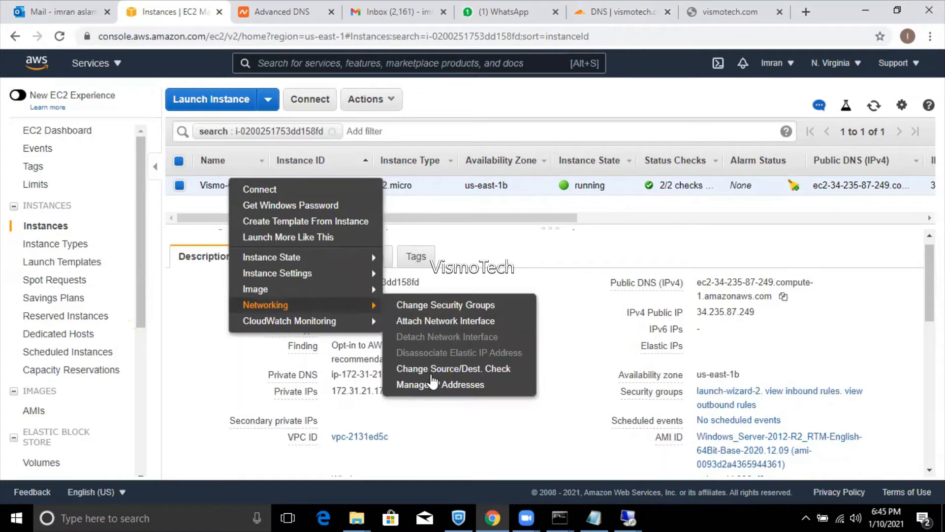
left_click(433, 384)
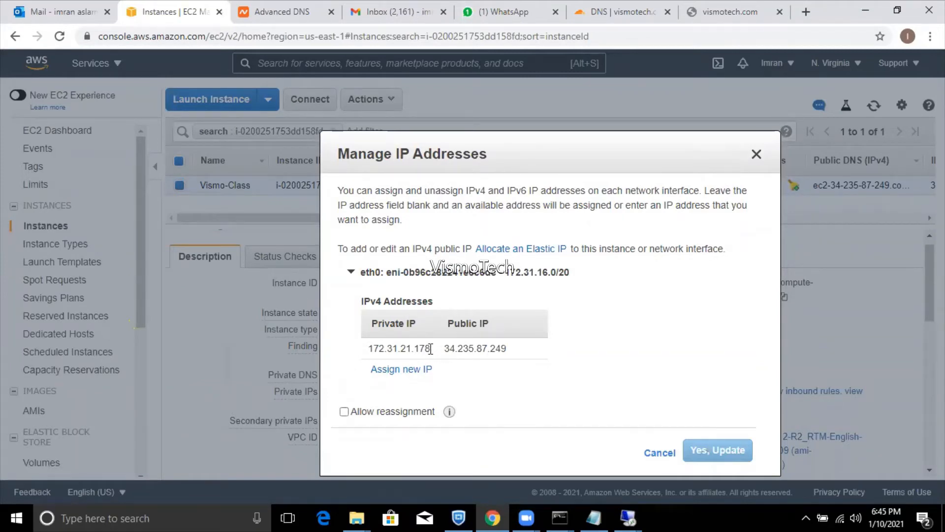
left_click(415, 375)
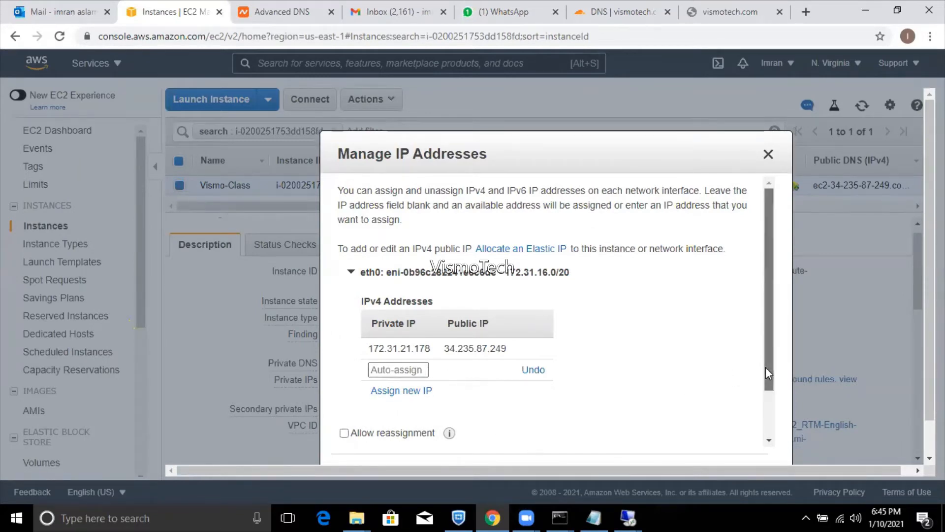
left_click_drag(766, 367, 781, 333)
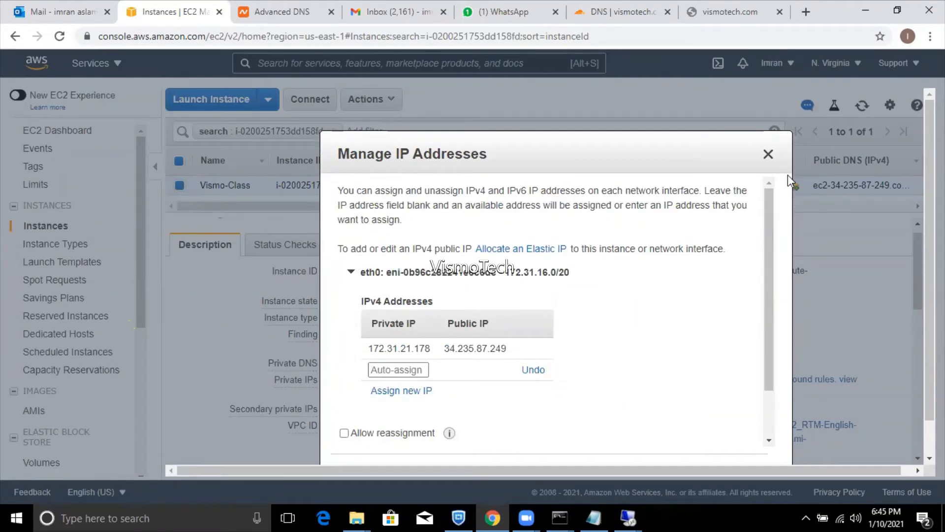
left_click(768, 154)
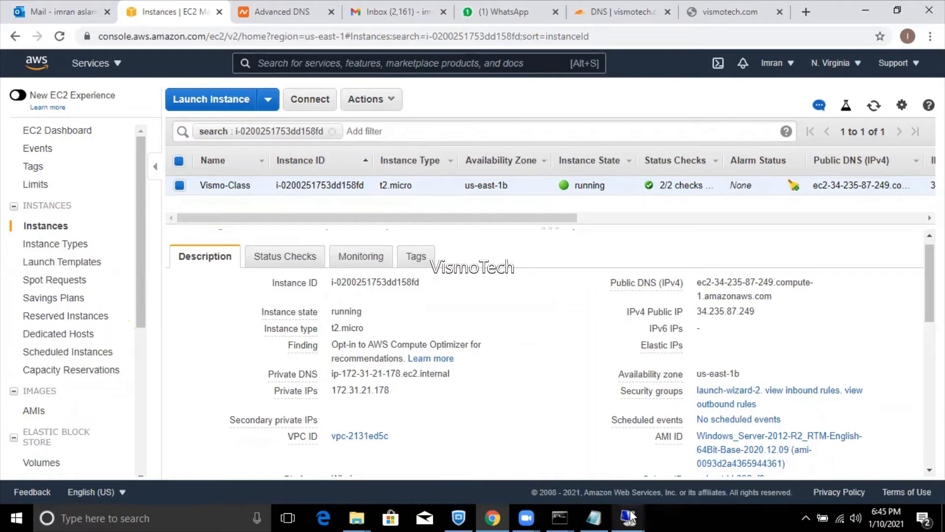
- Return to the remote desktop, continue the wizard with the server from the pool, and examine the Web Server (IIS) role
mouse_move(632, 517)
left_click(695, 482)
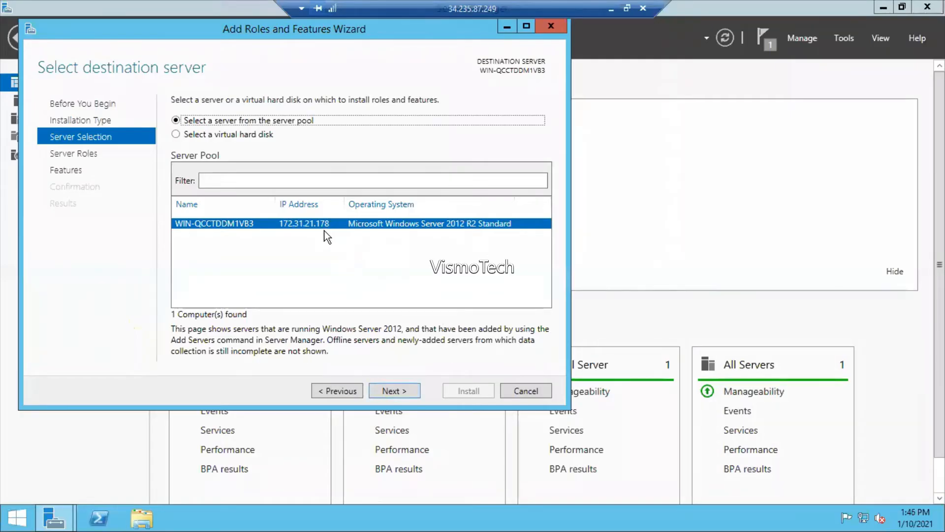
left_click(381, 394)
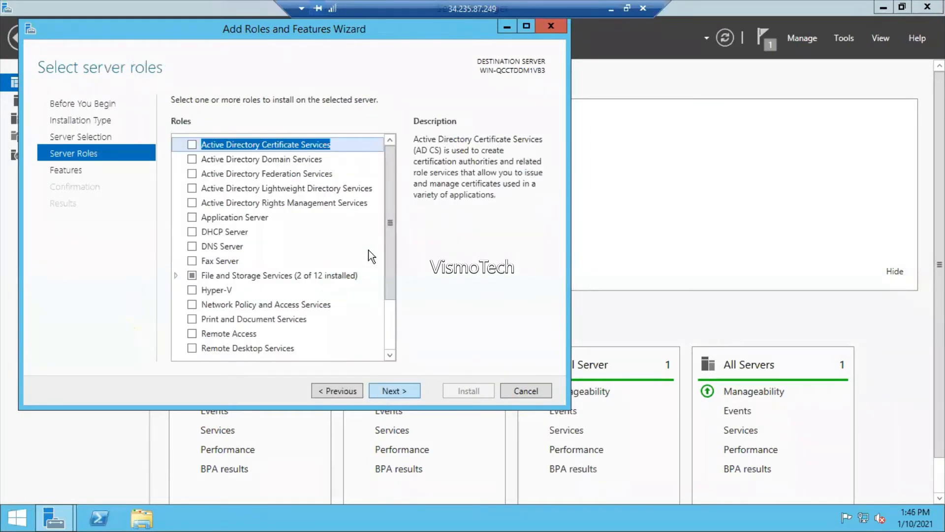
left_click(389, 323)
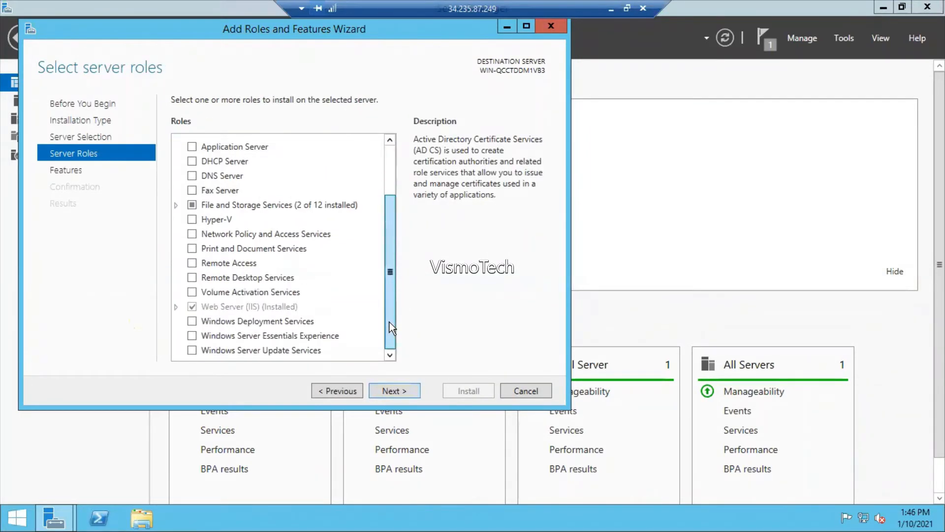
left_click(203, 320)
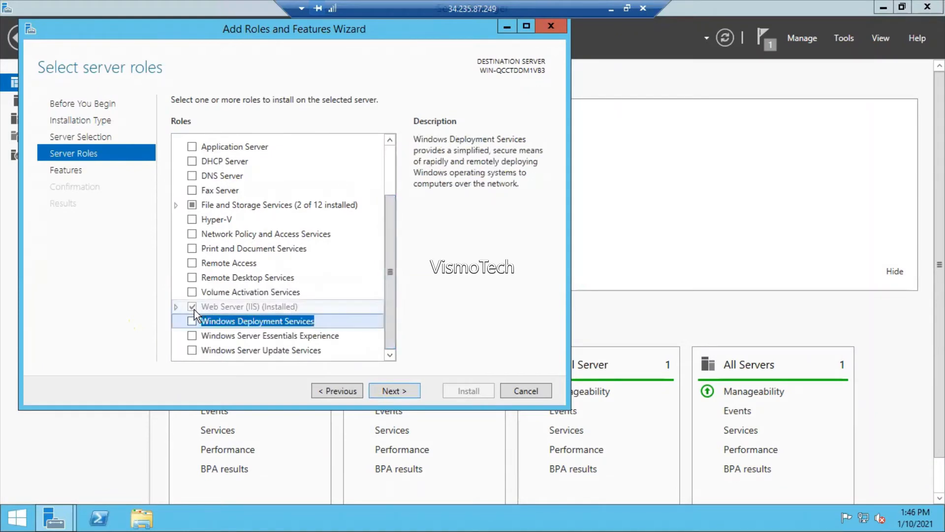
left_click(238, 310)
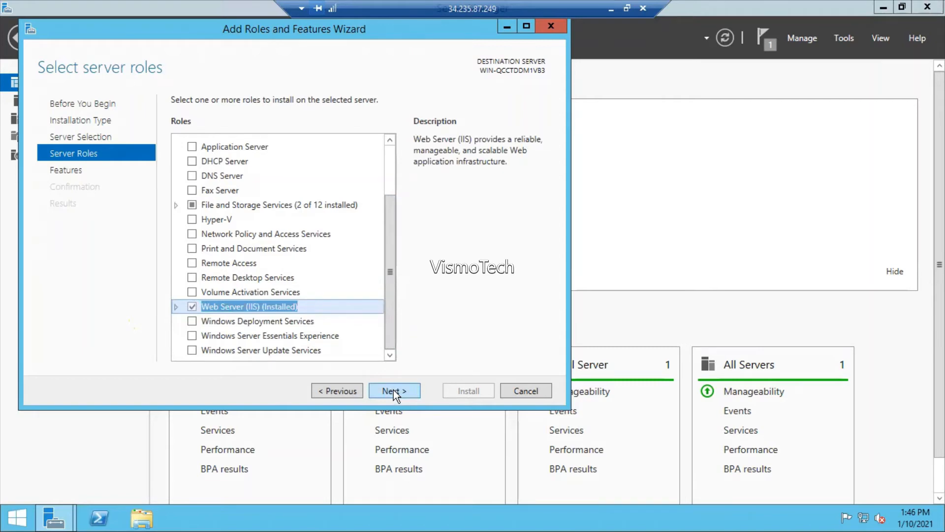
- Review the server's available and installed features, recheck the server roles, and cancel the Add Roles and Features Wizard
left_click(394, 390)
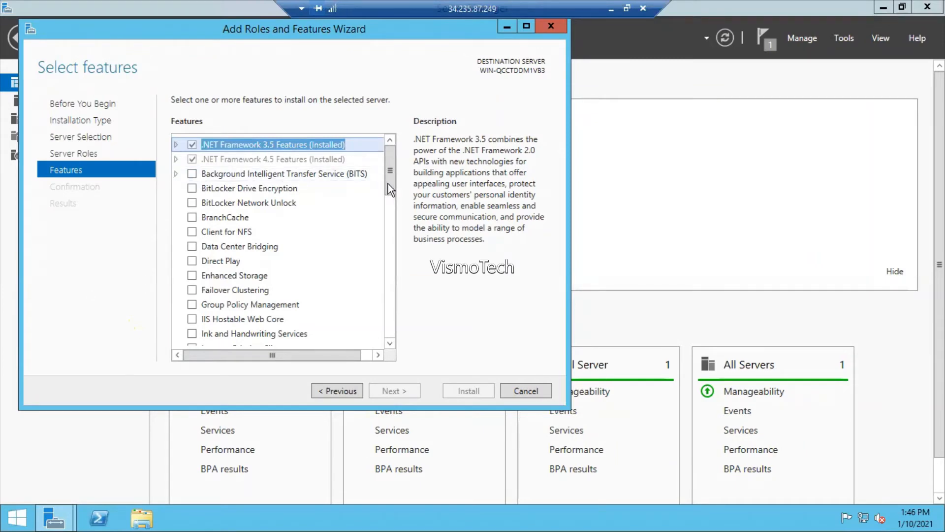
left_click_drag(389, 184, 395, 288)
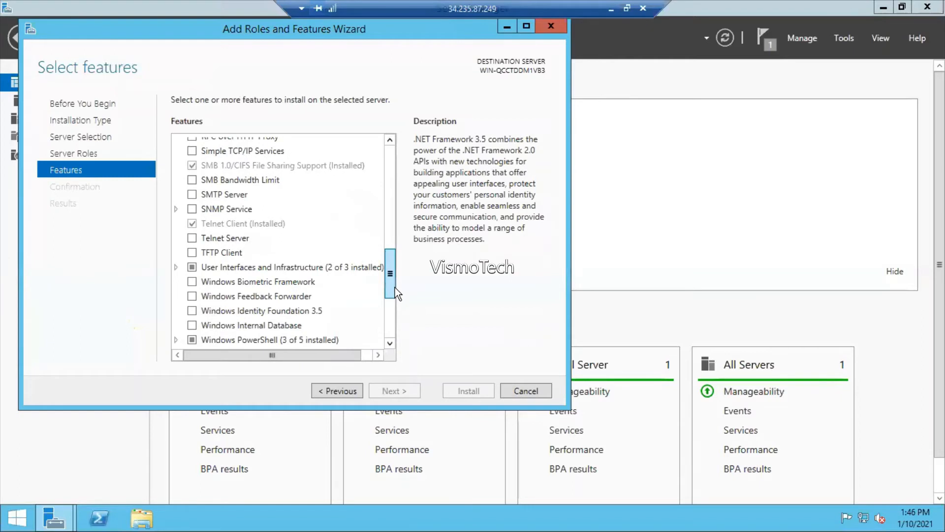
left_click_drag(395, 288, 389, 322)
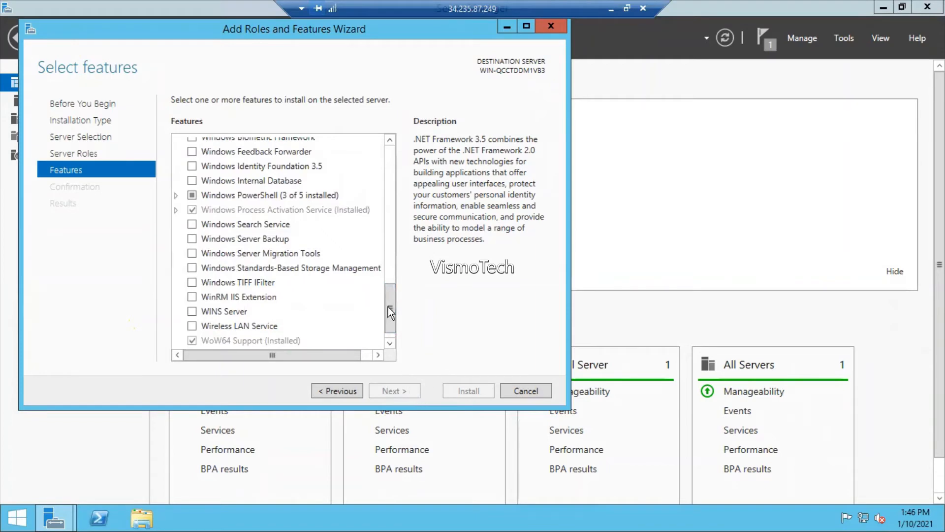
left_click(84, 151)
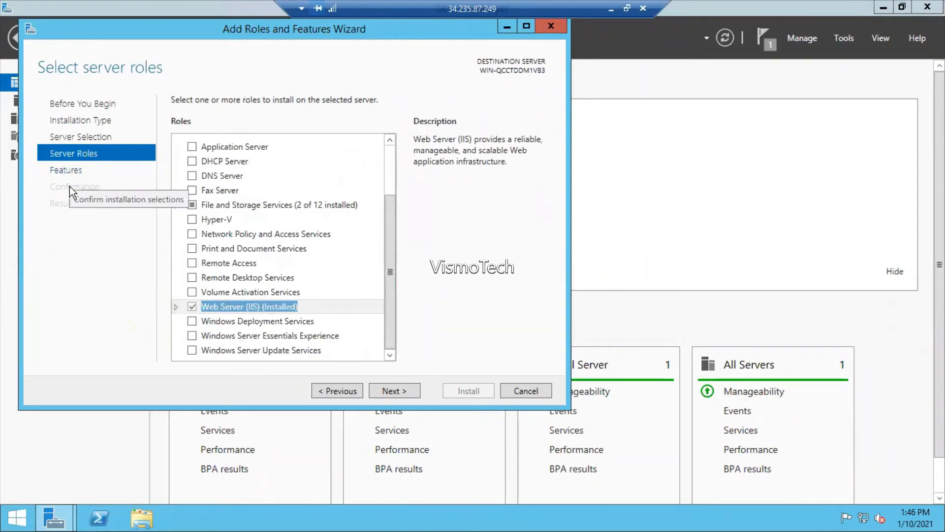
left_click(390, 392)
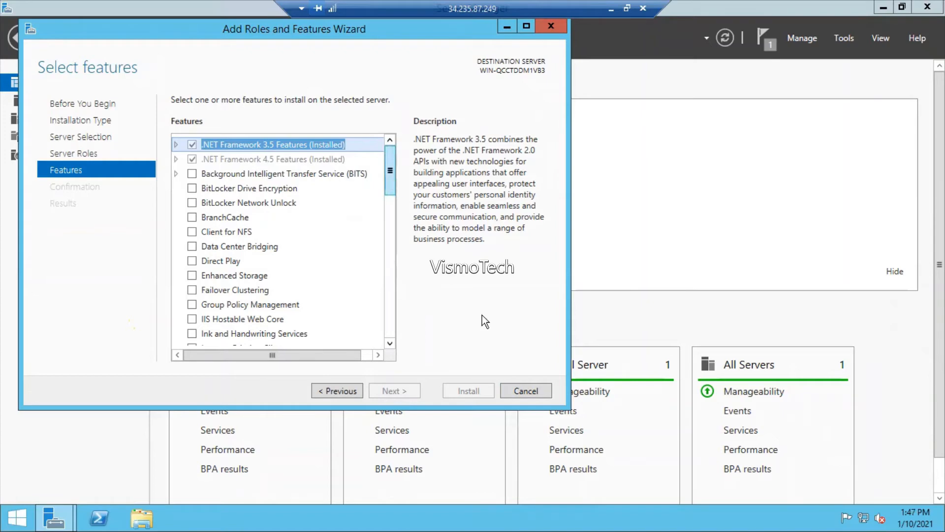
left_click(524, 391)
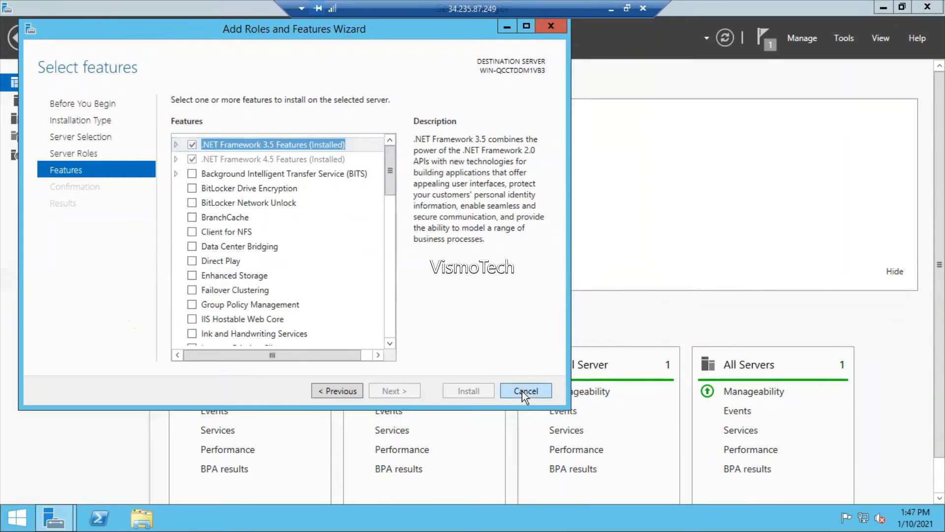
- Search the server's Start screen for IIS and pin Internet Information Services (IIS) Manager to Start
left_click(18, 520)
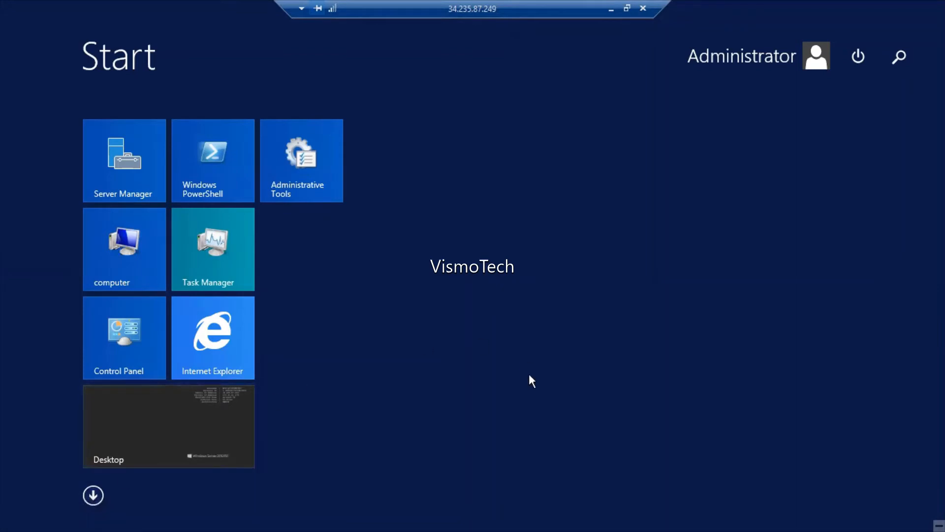
type("iis) Manager")
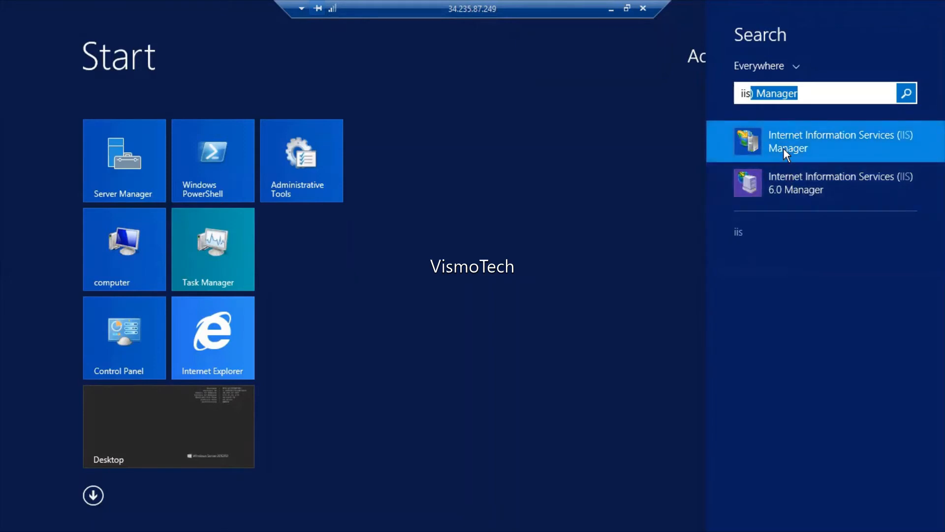
right_click(784, 150)
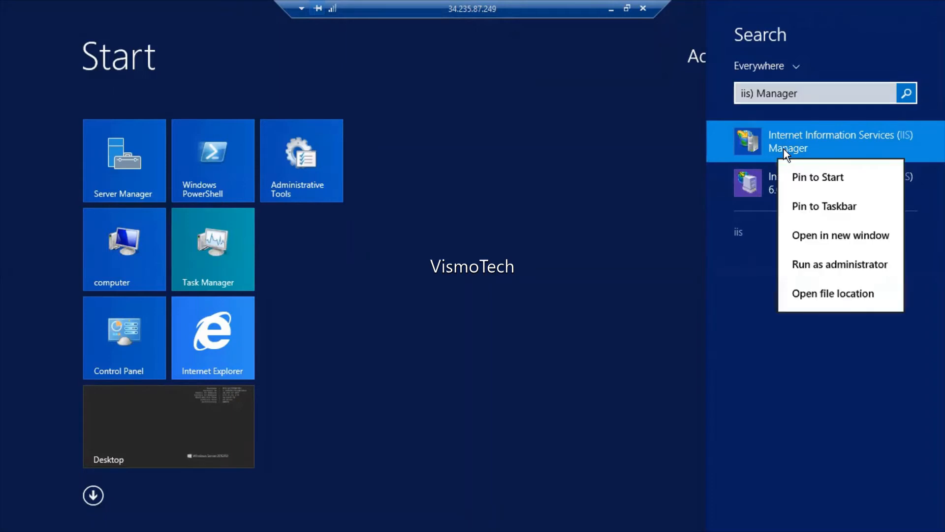
left_click(802, 178)
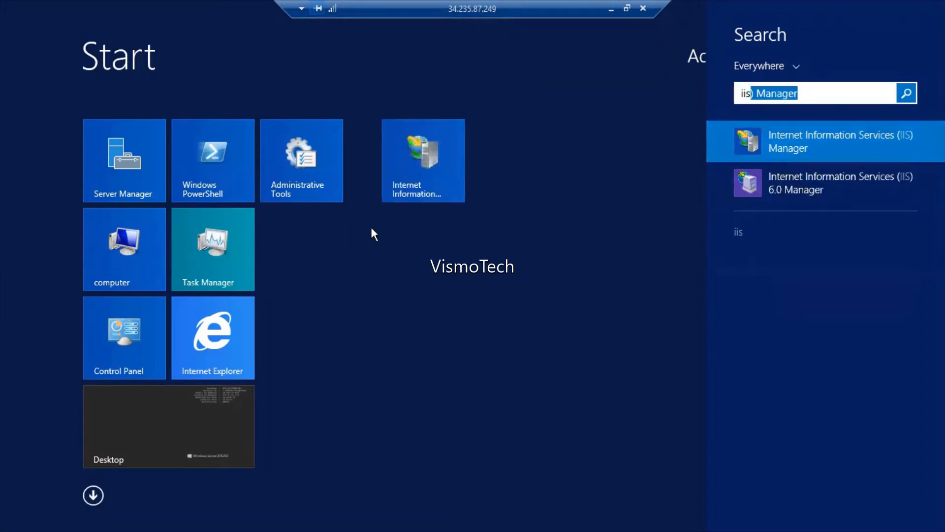
- Open IIS Manager in a maximized window, expand the local server's node, and decline getting started with Microsoft Web Platform
left_click(414, 170)
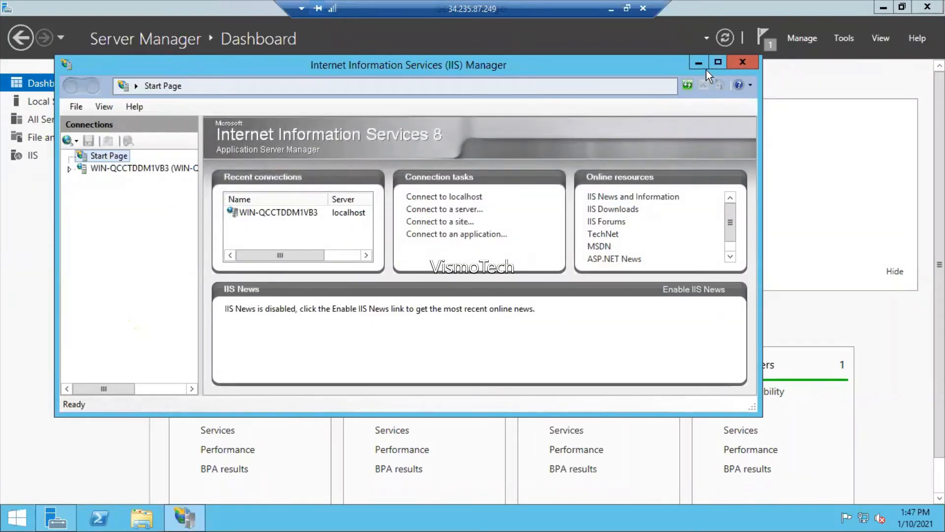
left_click(718, 62)
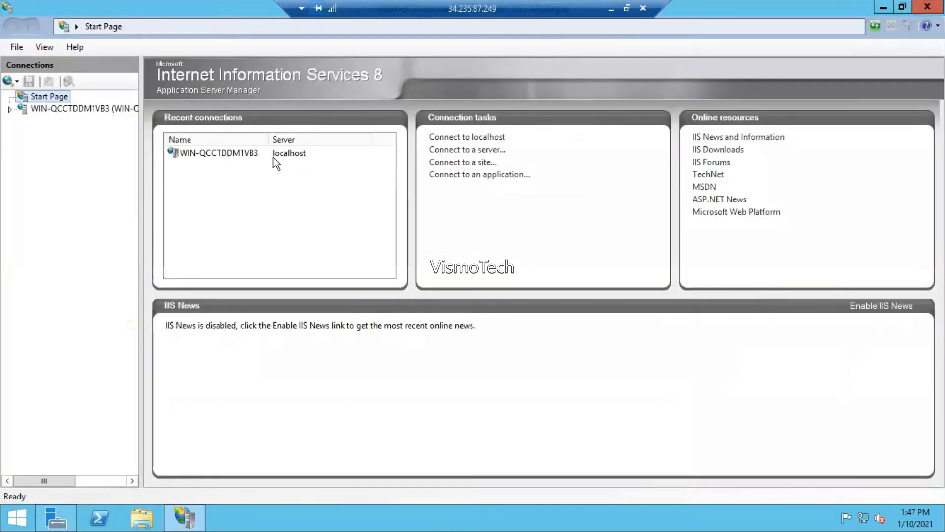
left_click(10, 110)
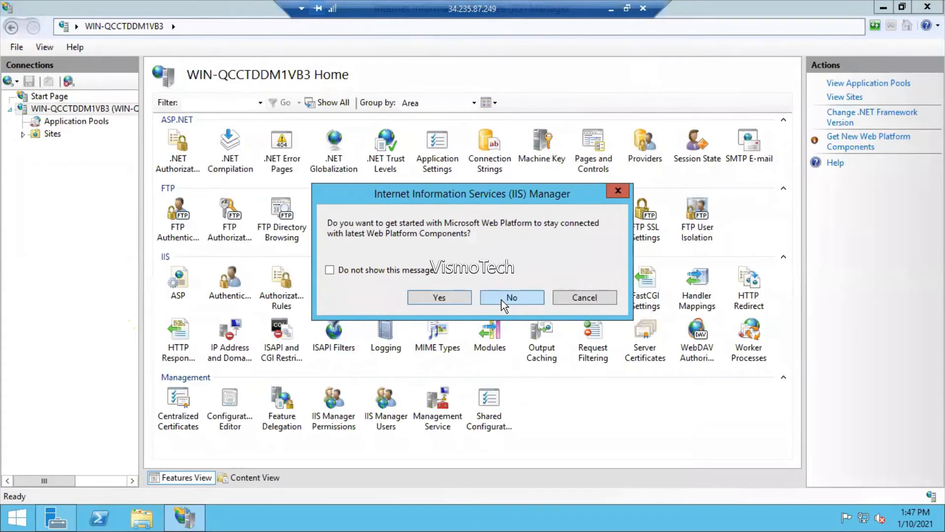
left_click(501, 297)
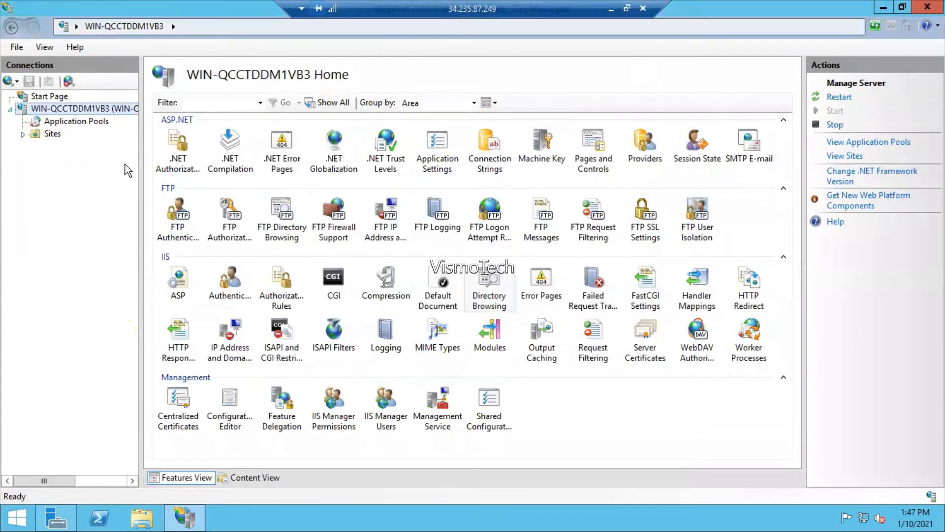
- Examine the server's Sites list in IIS Manager, recheck the server's home page, and go back to Sites
left_click(52, 138)
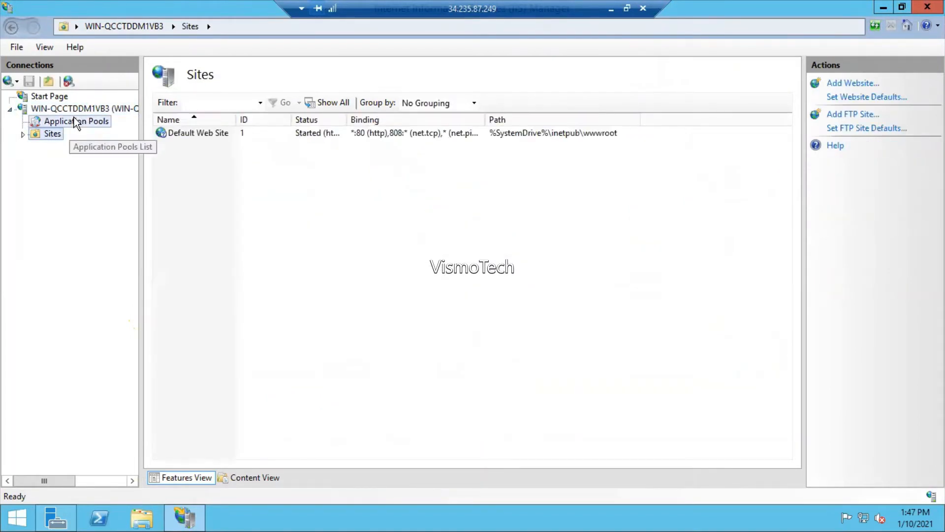
left_click(73, 119)
left_click(76, 113)
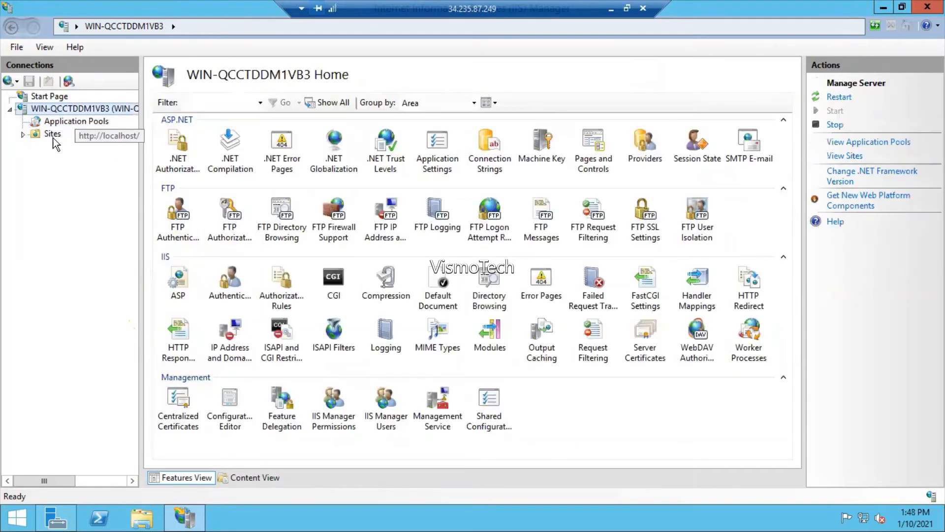
left_click(52, 135)
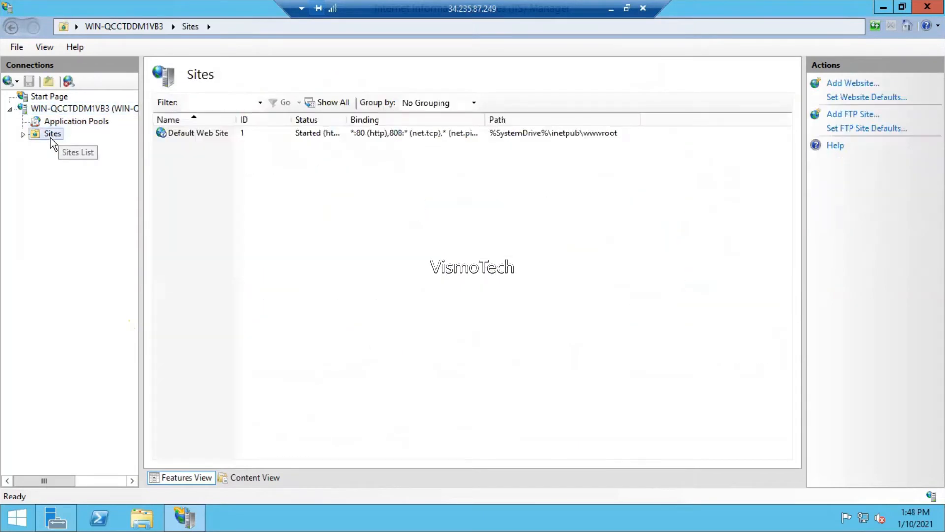
- Switch to Namecheap's Advanced DNS page, highlight the domain name vismotech.com, and return to the 34.235.87.249 remote desktop
left_click(612, 9)
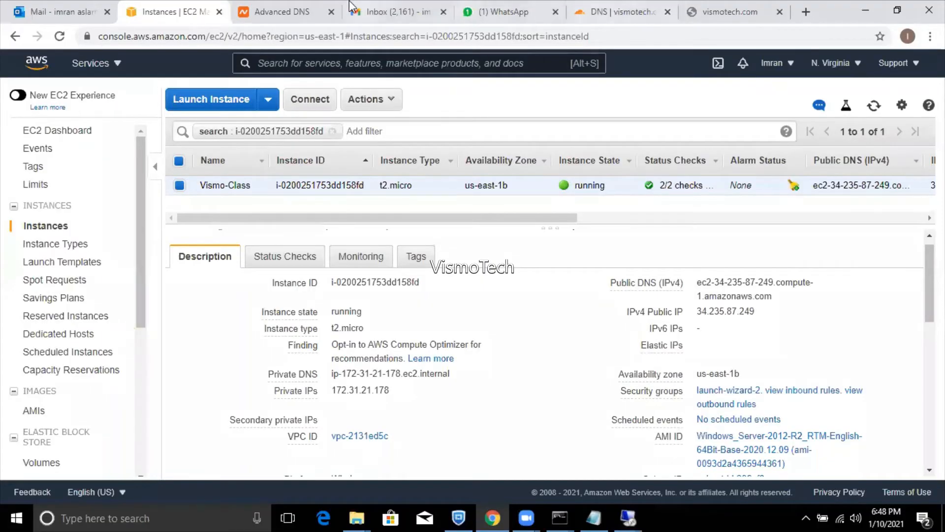
left_click(274, 11)
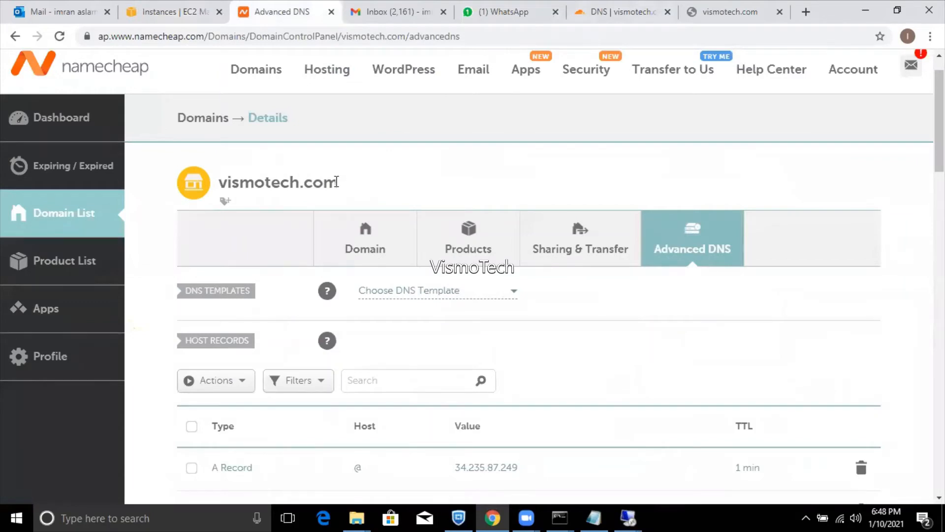
left_click_drag(337, 181, 223, 180)
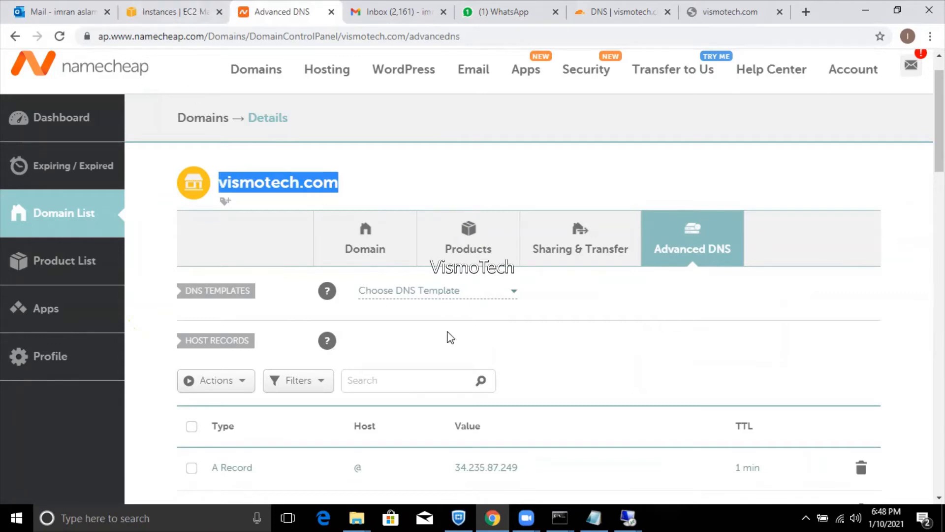
mouse_move(628, 517)
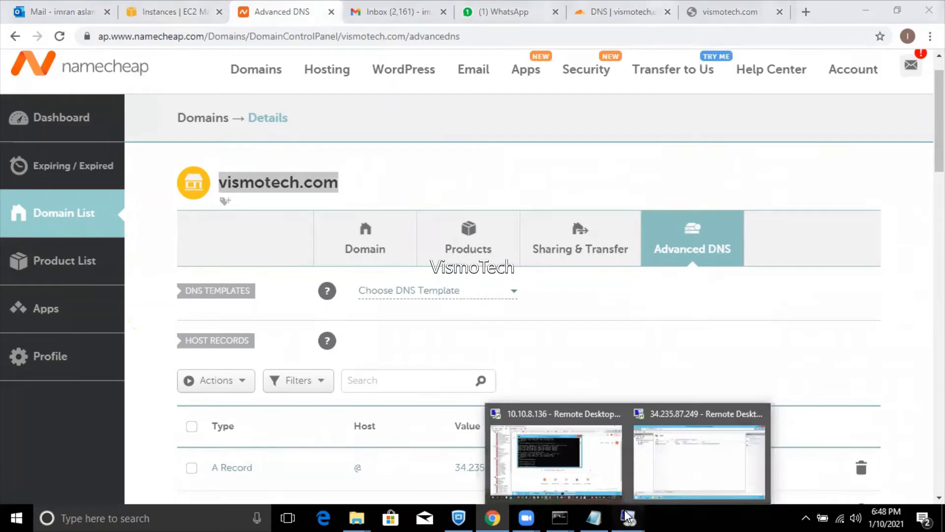
left_click(668, 469)
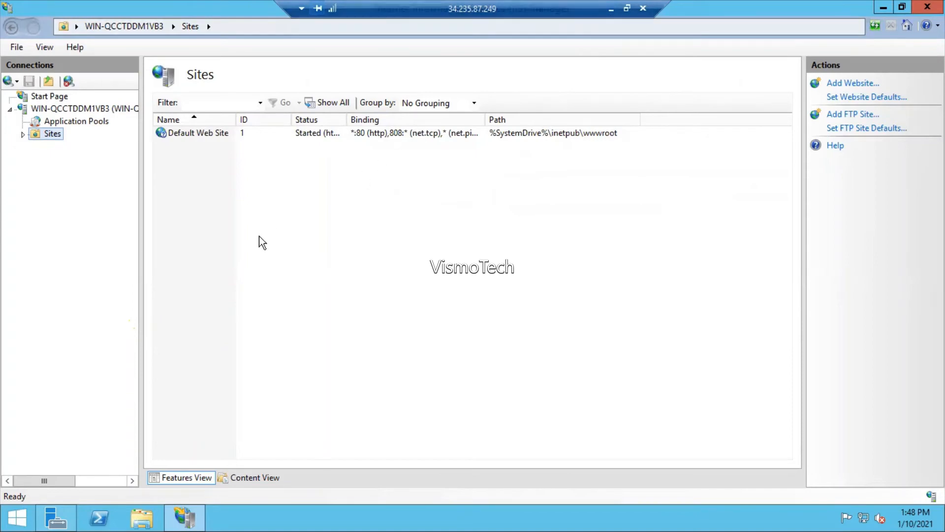
- Switch to the EC2 console, start the launch instance wizard, search the AMIs for "windows", and review the Windows Server images
left_click(611, 9)
left_click(167, 6)
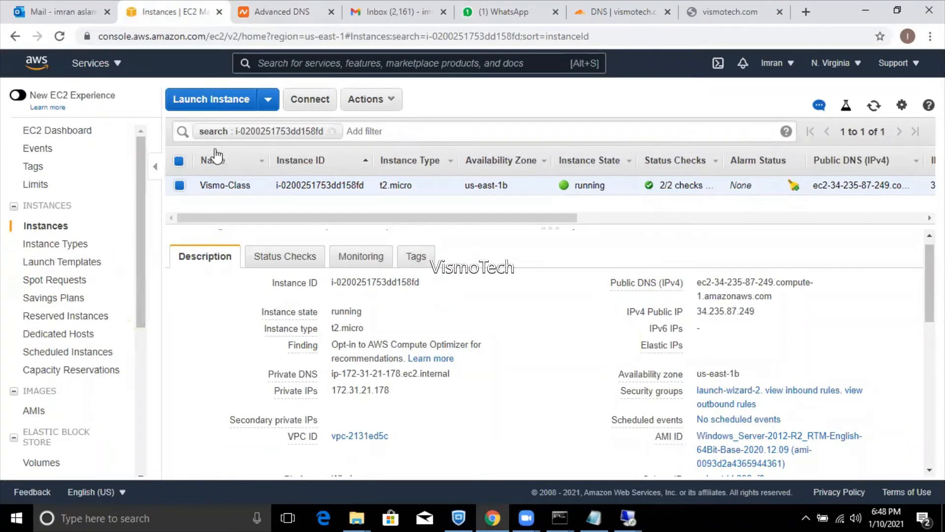
left_click(208, 100)
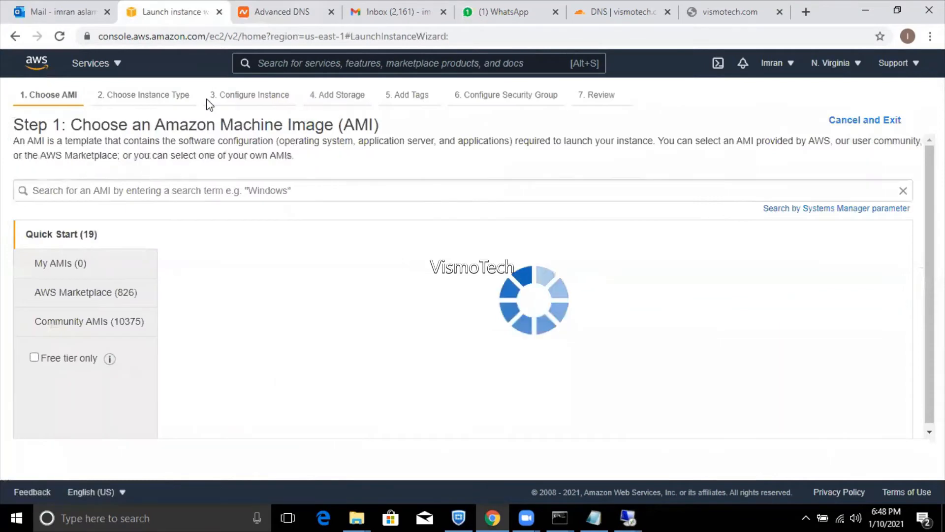
left_click(138, 185)
type("windows")
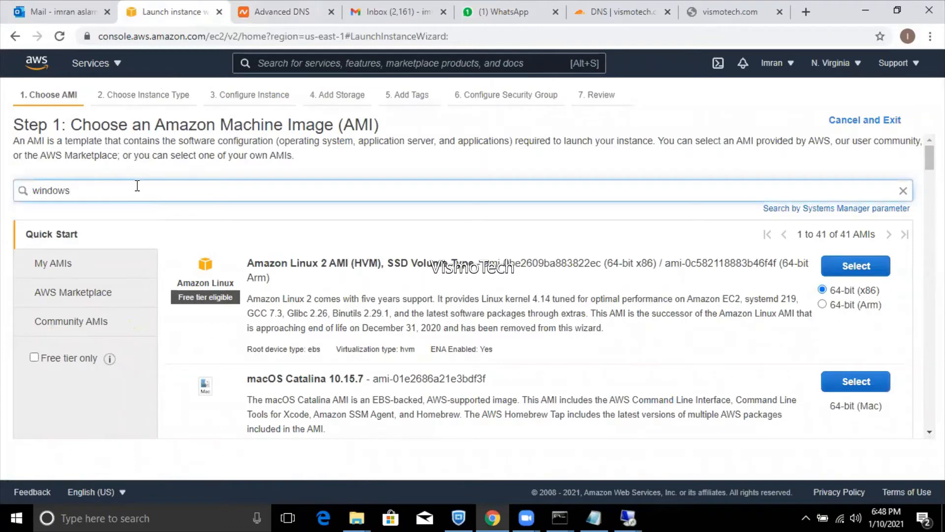
key("Return")
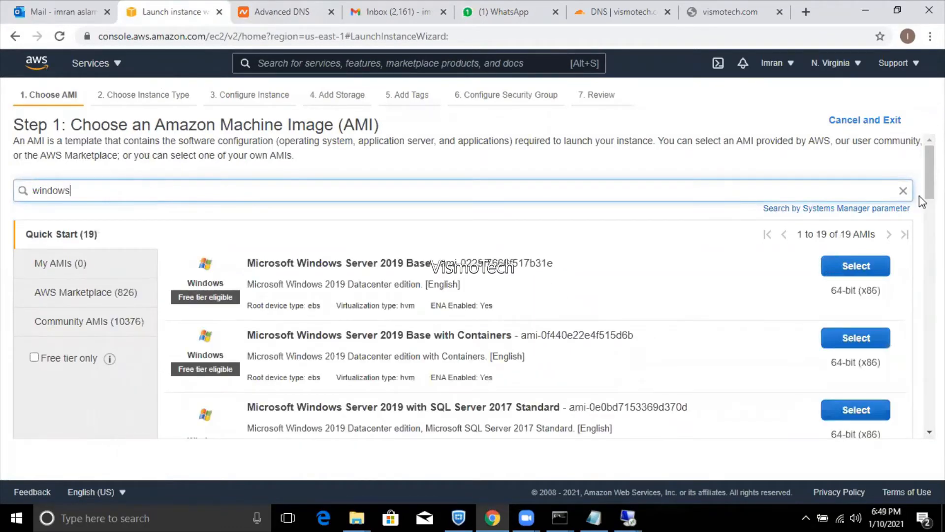
scroll(546, 270, "down", 3)
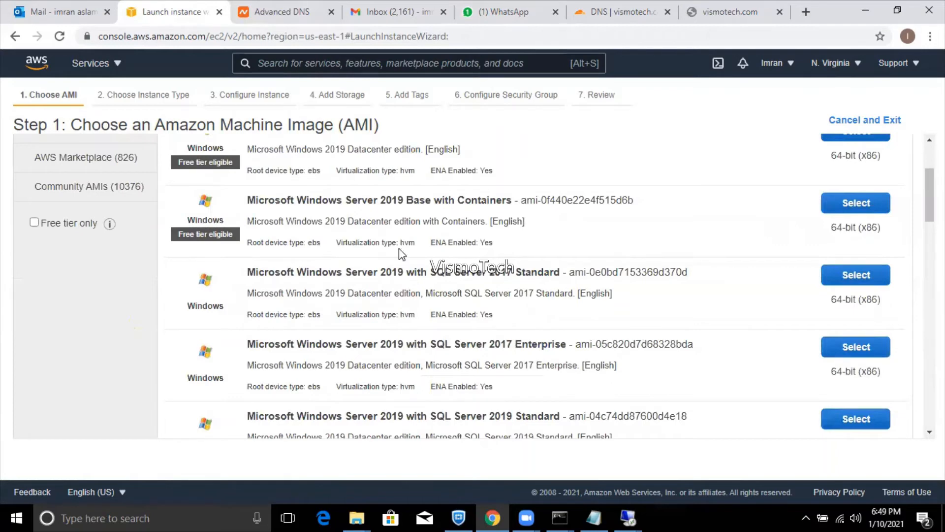
left_click_drag(512, 272, 247, 222)
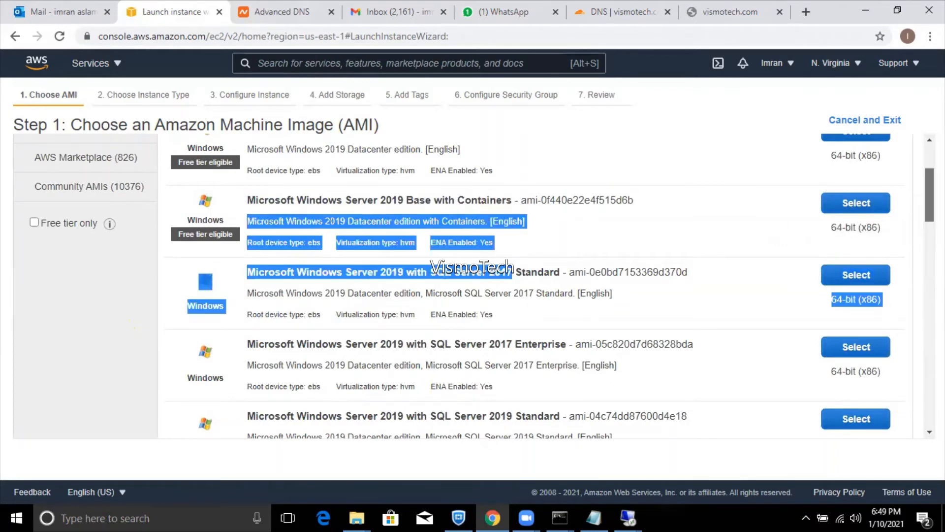
scroll(465, 234, "down", 5)
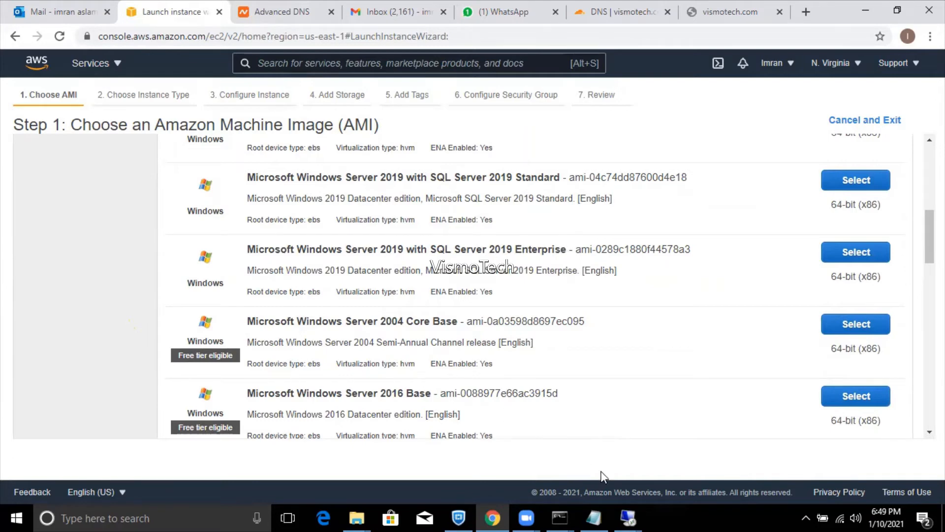
- Switch to the Remote Desktop session at 34.235.87.249 and search the server for sql
left_click(622, 509)
left_click(687, 446)
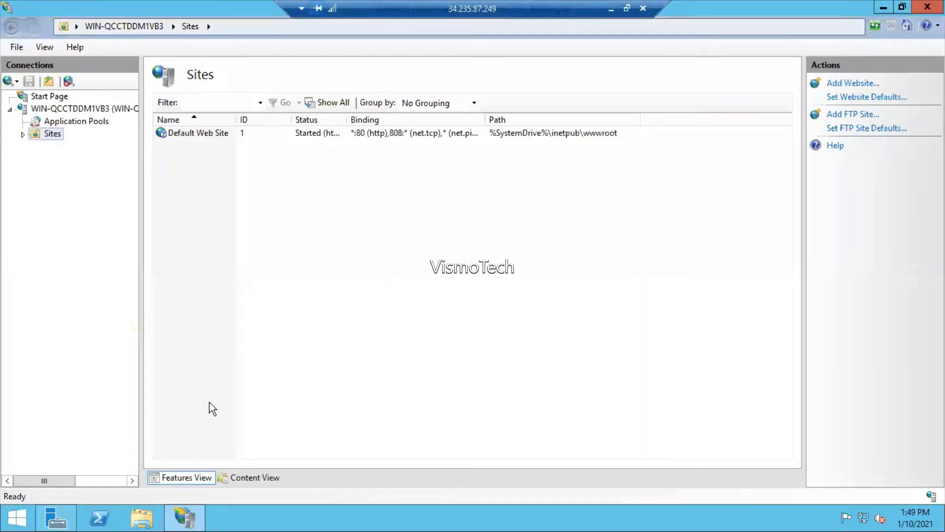
left_click(18, 518)
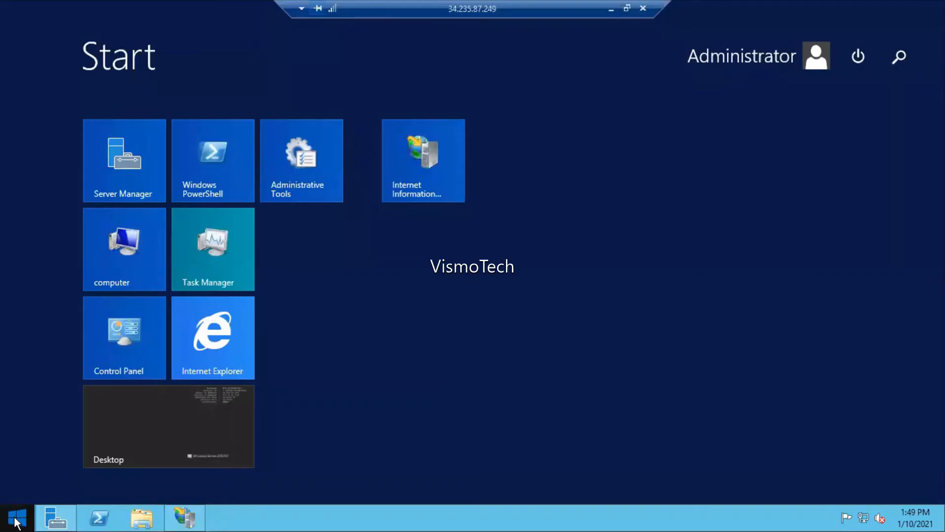
type("sql")
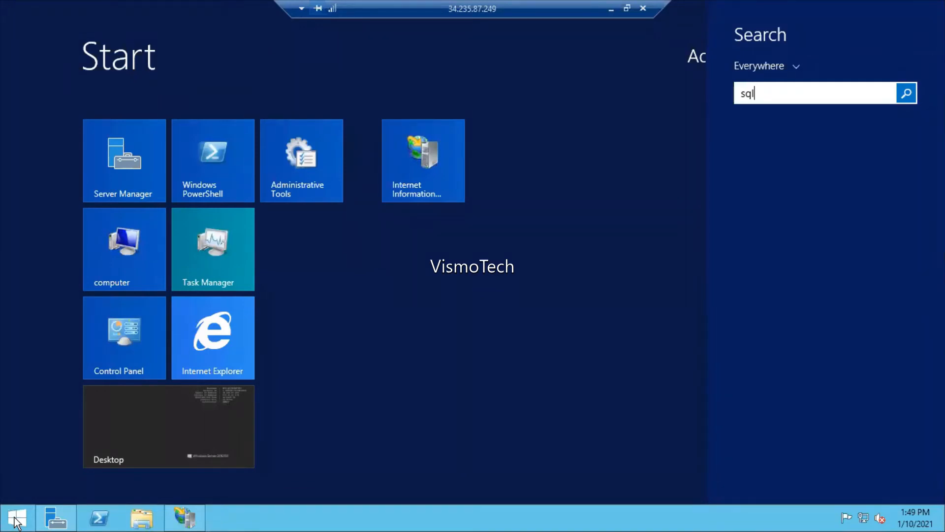
key("BackSpace")
key("BackSpace")
key("BackSpace")
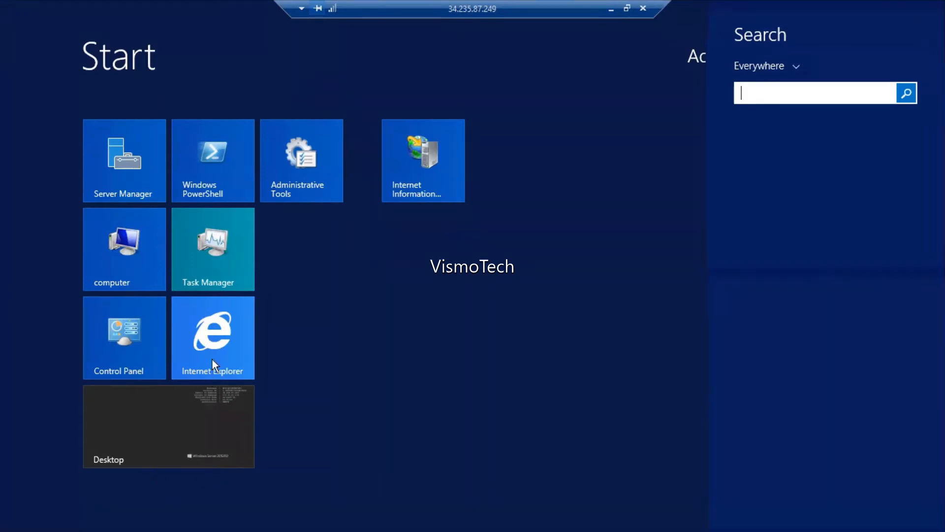
- Try to open Internet Explorer on the remote server
left_click(212, 342)
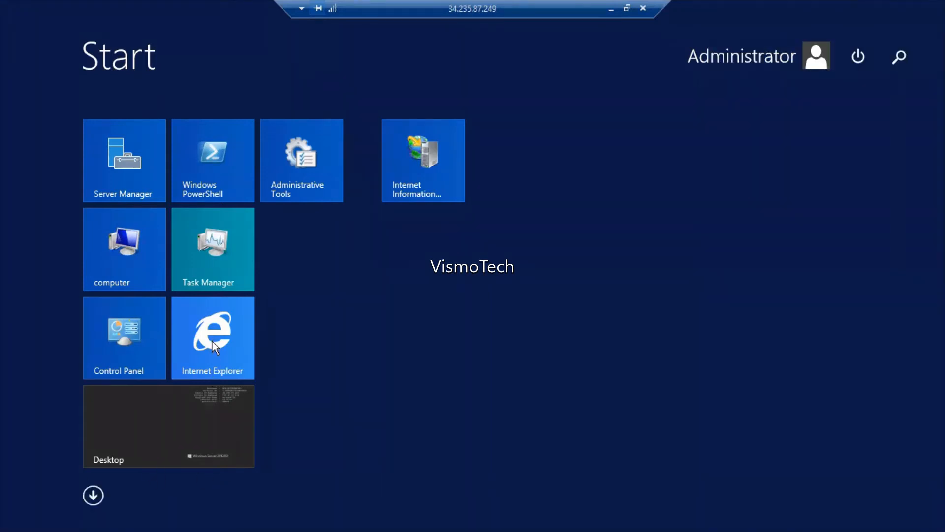
left_click(212, 341)
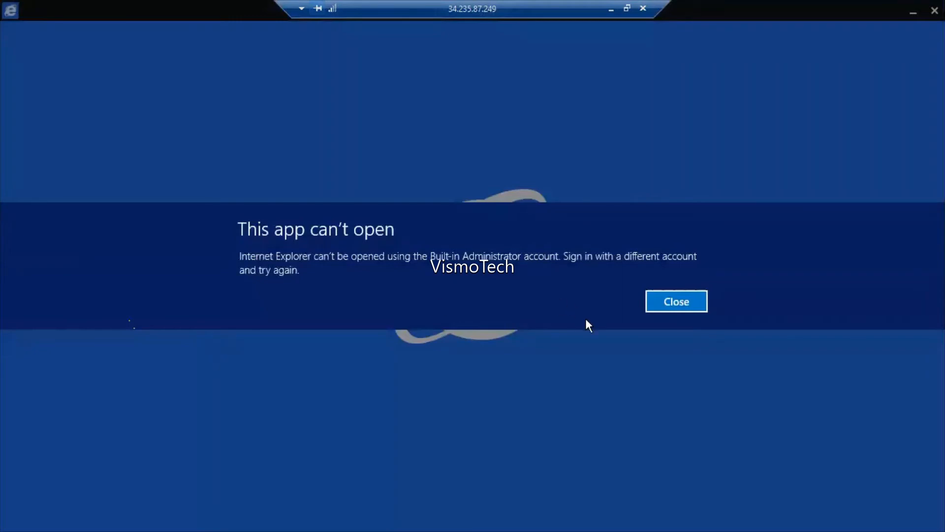
left_click(675, 301)
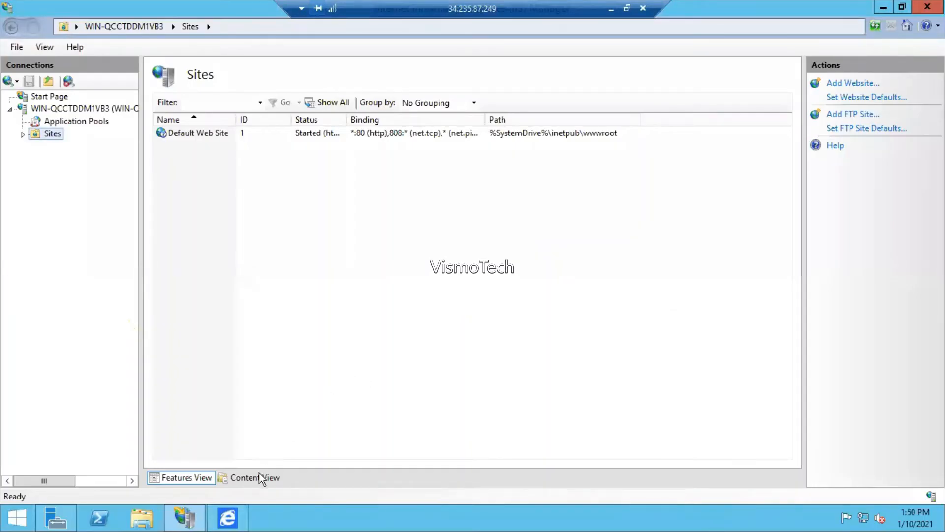
left_click(228, 519)
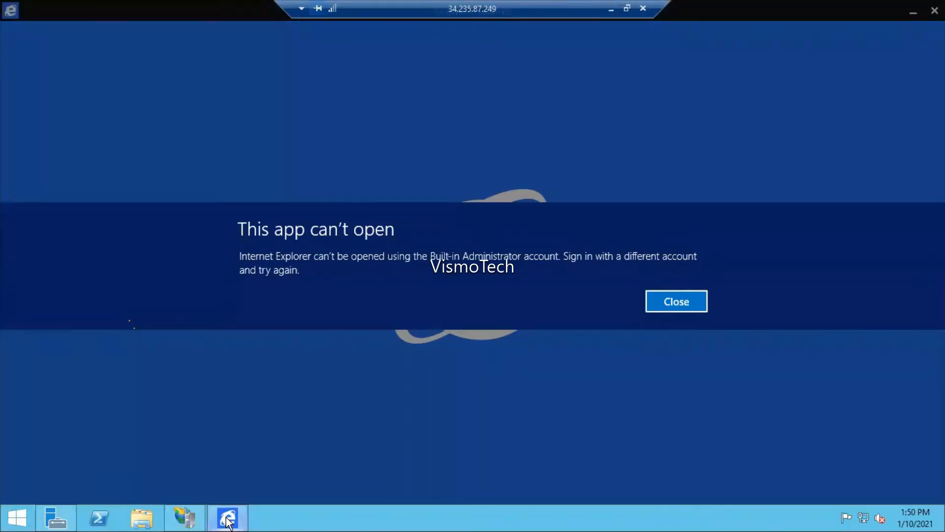
left_click(658, 300)
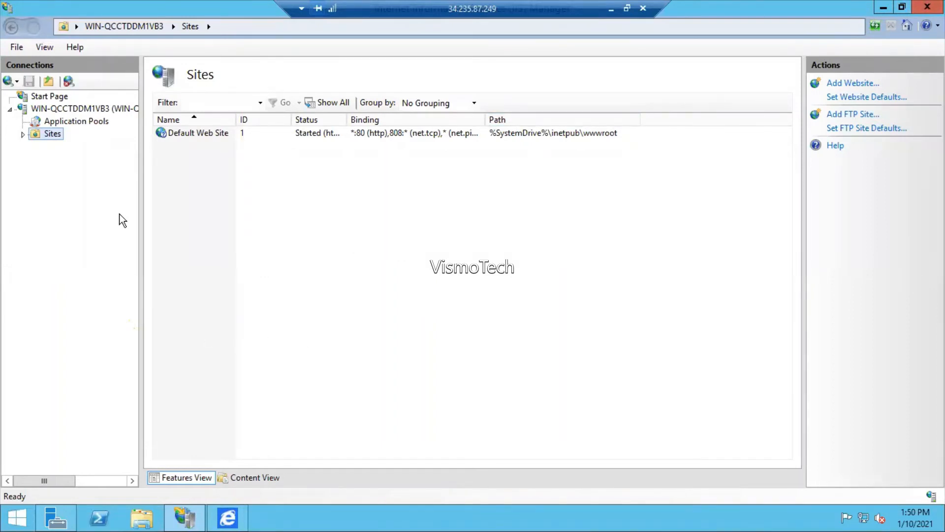
- Start adding a new website to the server's Sites in IIS Manager
left_click(209, 137)
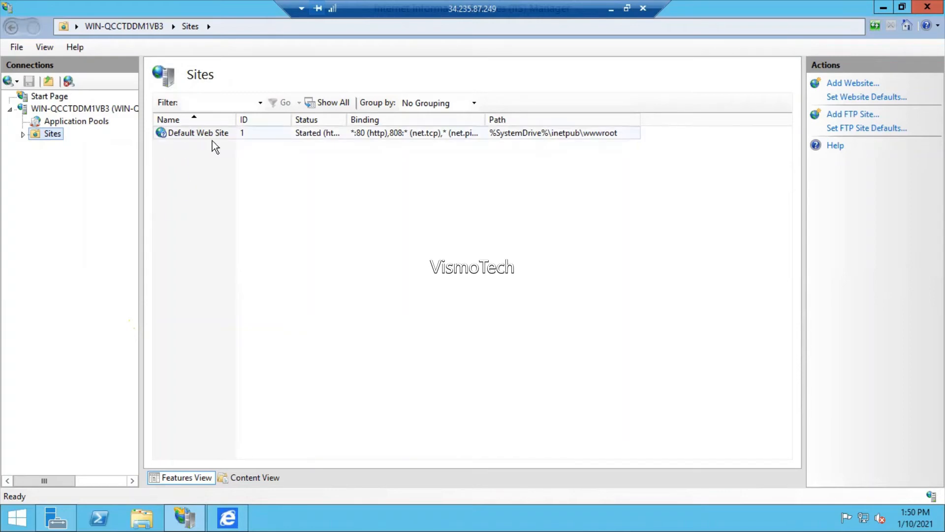
left_click(46, 135)
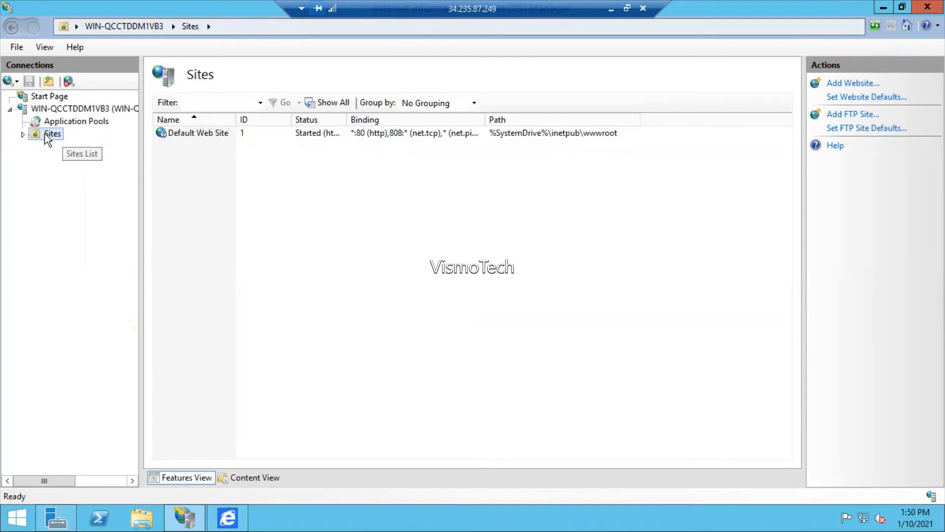
right_click(46, 136)
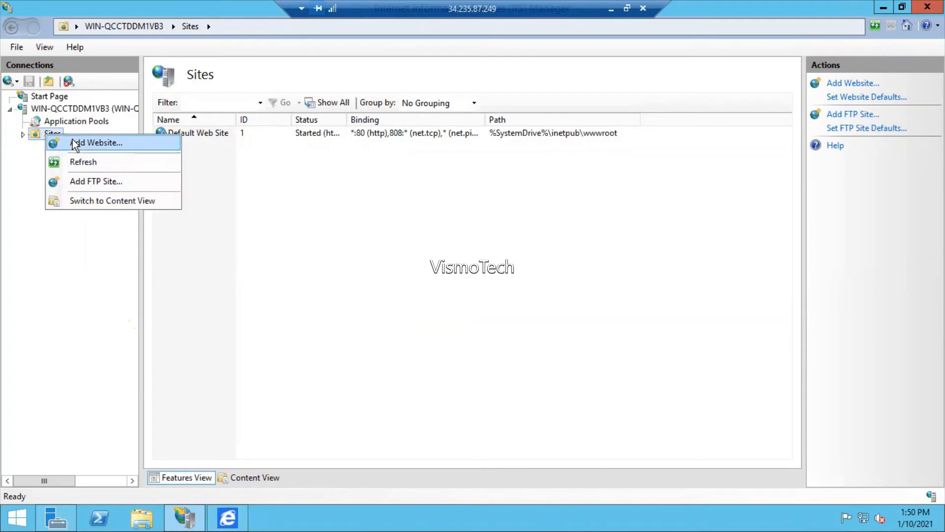
left_click(73, 142)
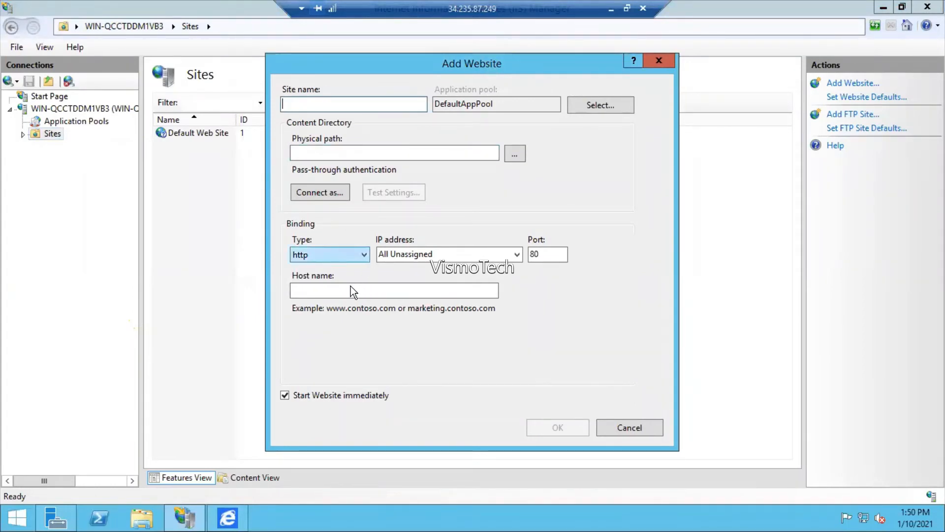
- Create a folder named websites at the root of the Local Disk (C:) drive in File Explorer
left_click(142, 520)
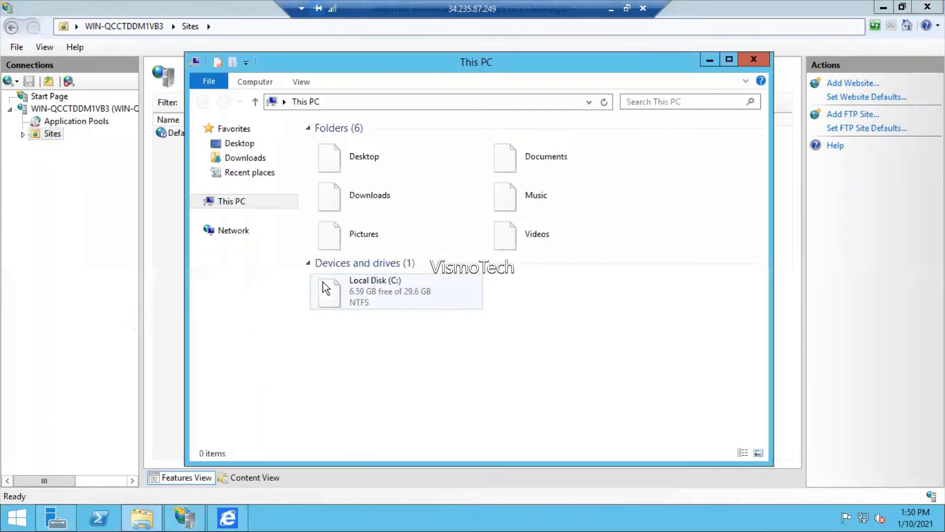
double_click(405, 298)
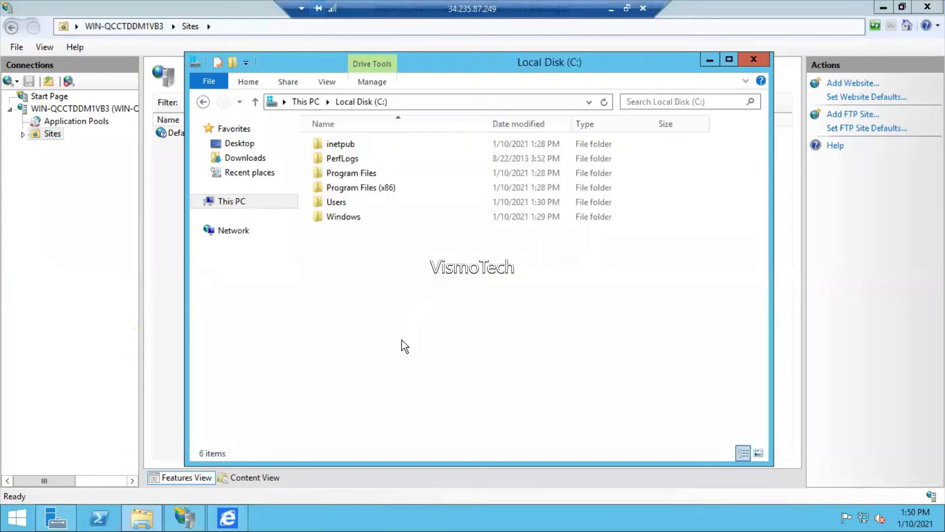
right_click(375, 318)
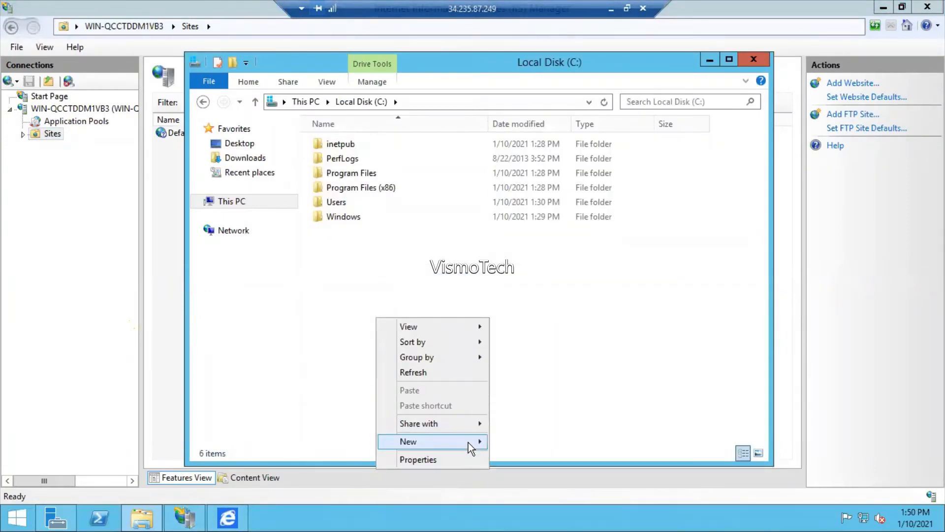
mouse_move(469, 443)
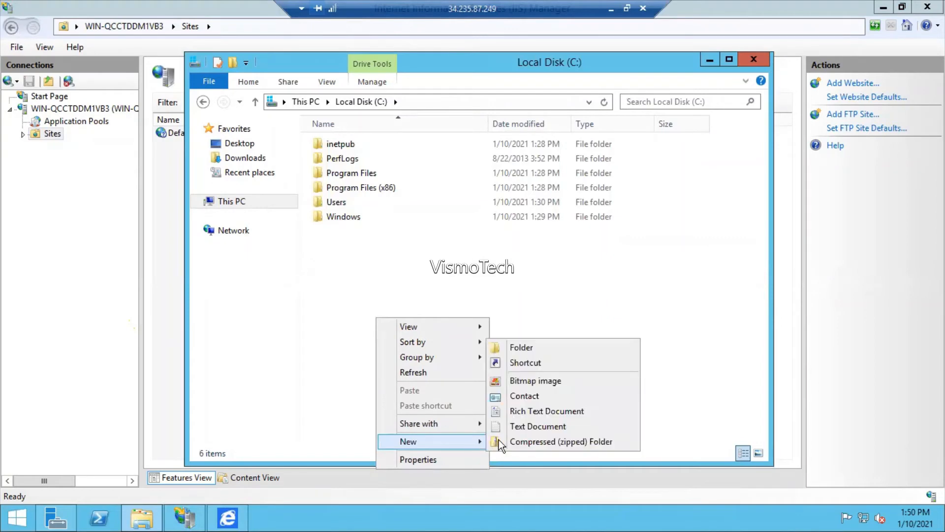
left_click(518, 351)
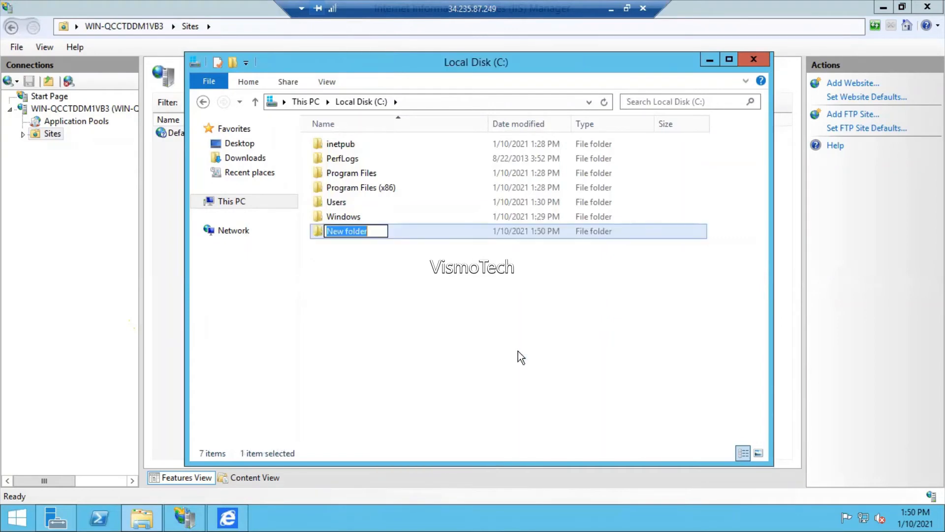
type("websires")
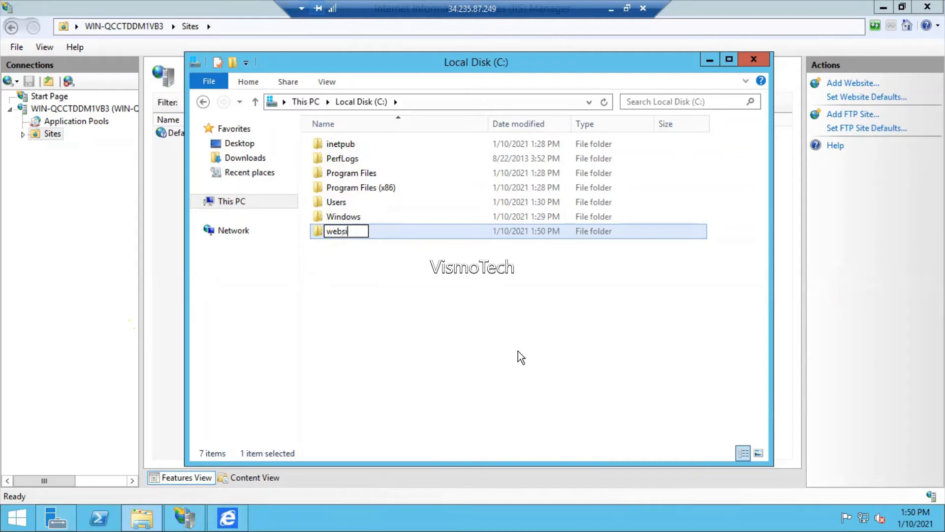
key("BackSpace")
key("BackSpace")
key("BackSpace")
type("tes")
key("Return")
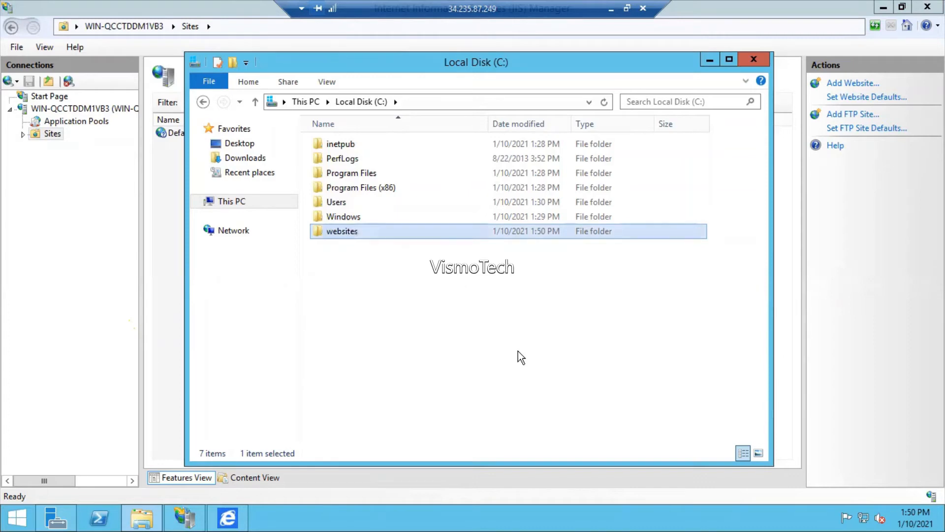
- Create a subfolder named vismotech.com inside the new websites folder
key("Return")
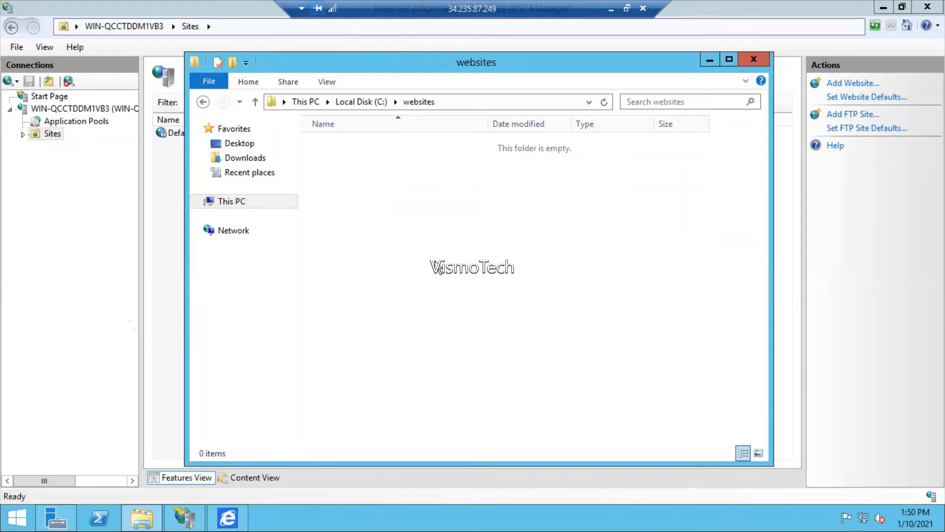
right_click(424, 217)
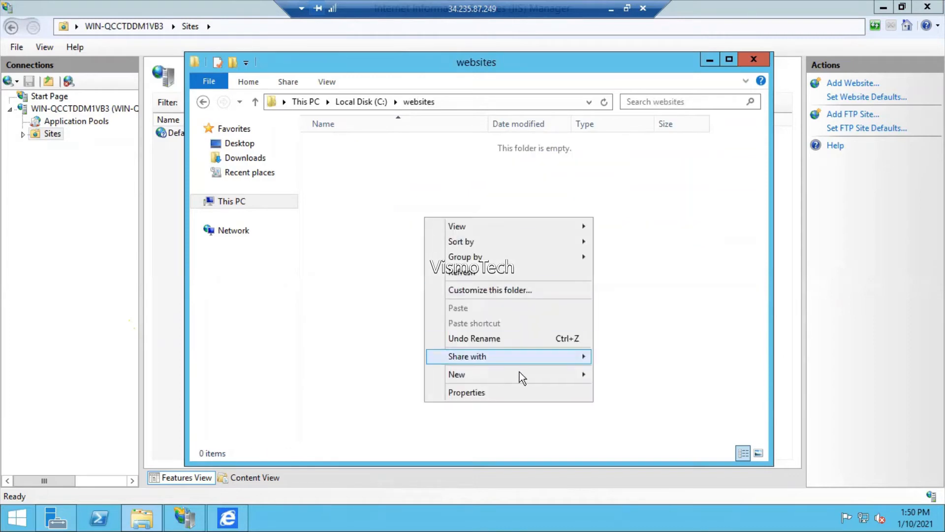
mouse_move(531, 373)
left_click(622, 374)
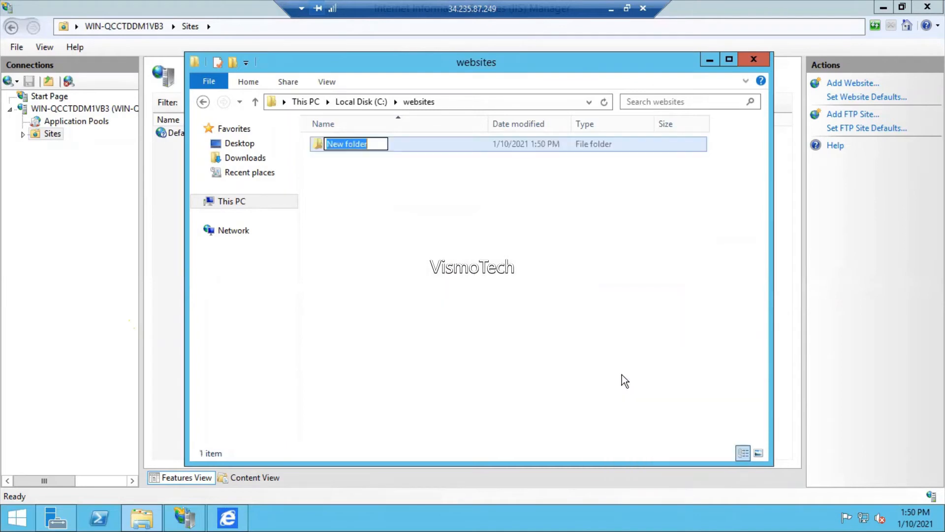
type("vismotech.com")
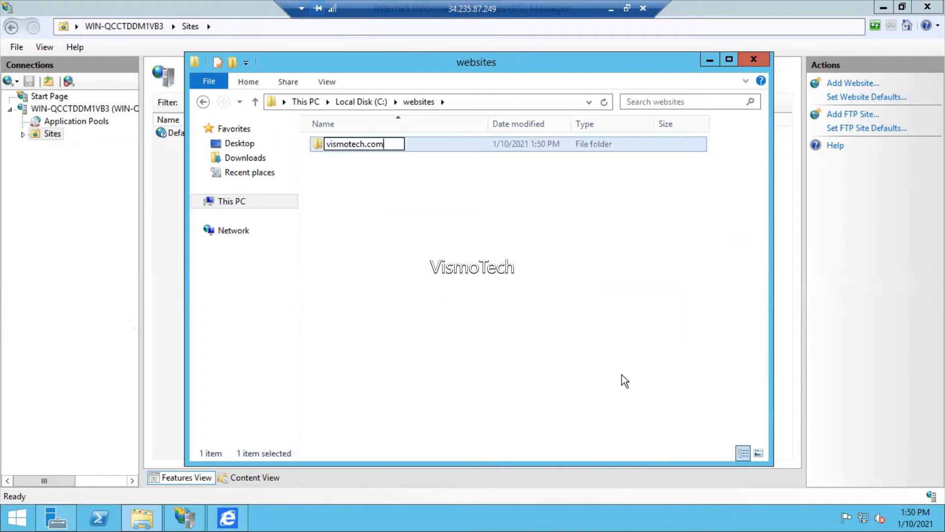
key("Return")
- Copy the path of the vismotech.com folder and set it as the new website's physical path, C:\websites\vismotech.com
key("Return")
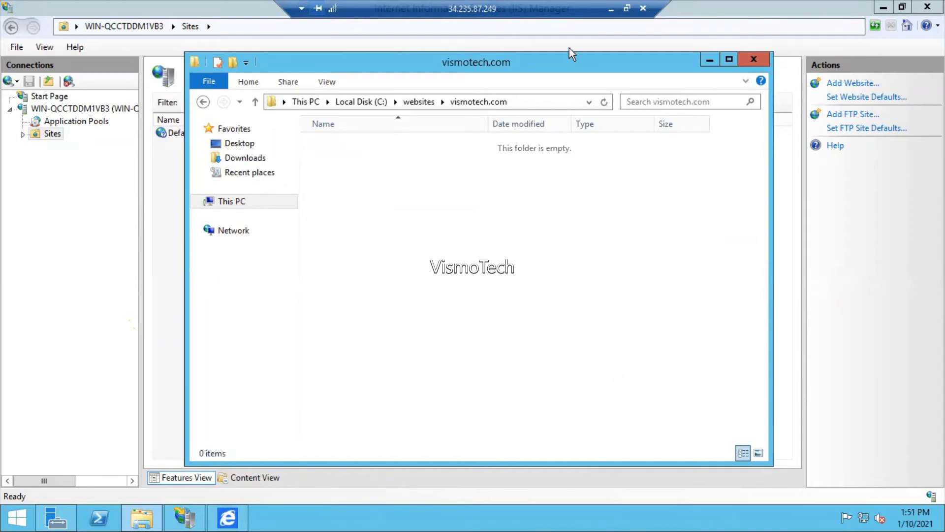
left_click(541, 101)
key("ctrl+c")
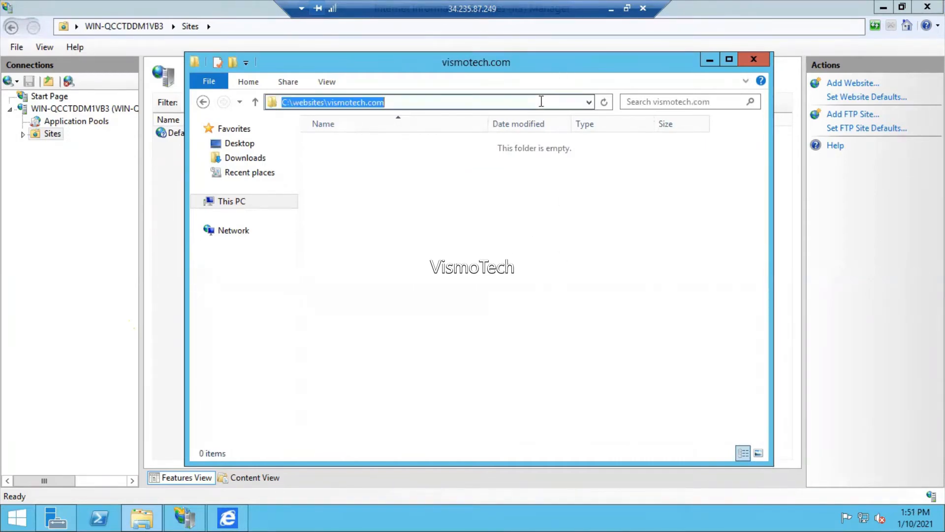
left_click(713, 63)
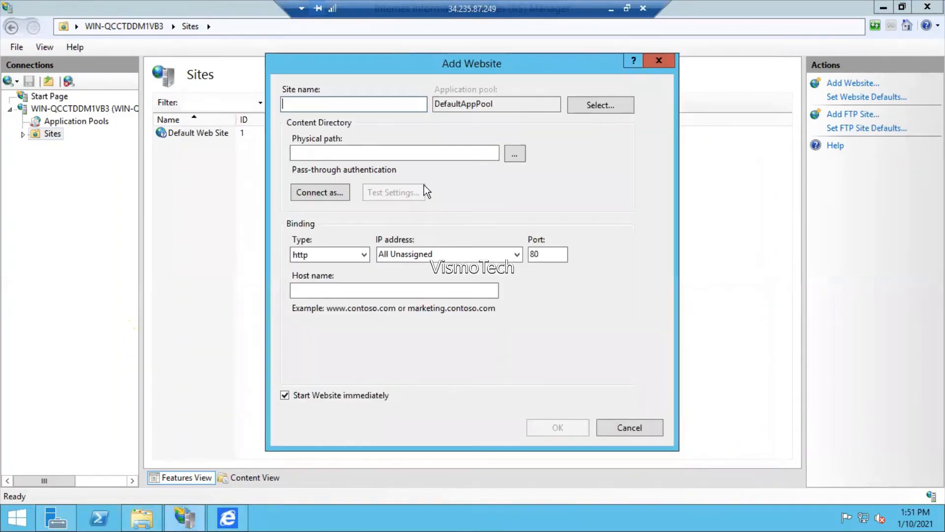
left_click(423, 155)
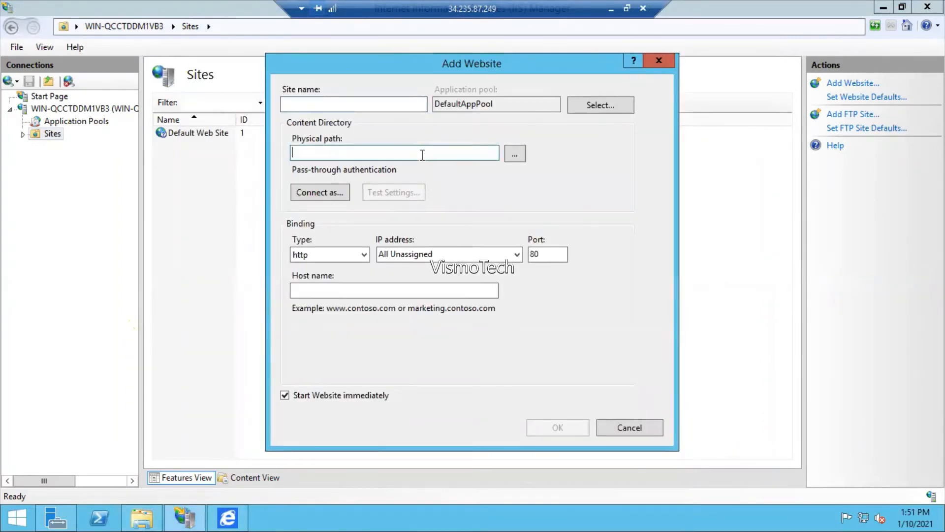
key("ctrl+v")
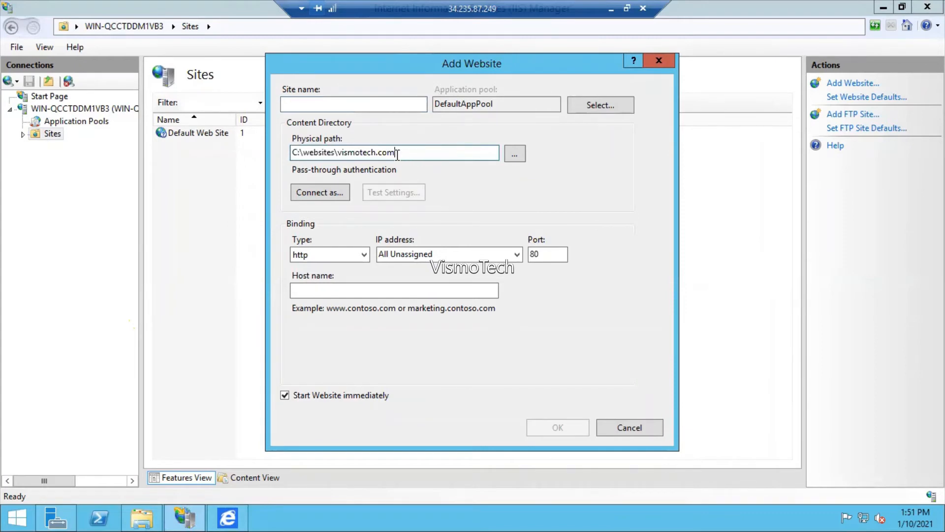
- Set the new website's site name to vismotech.com, copying it from the physical path
left_click_drag(398, 155, 337, 155)
key("ctrl+c")
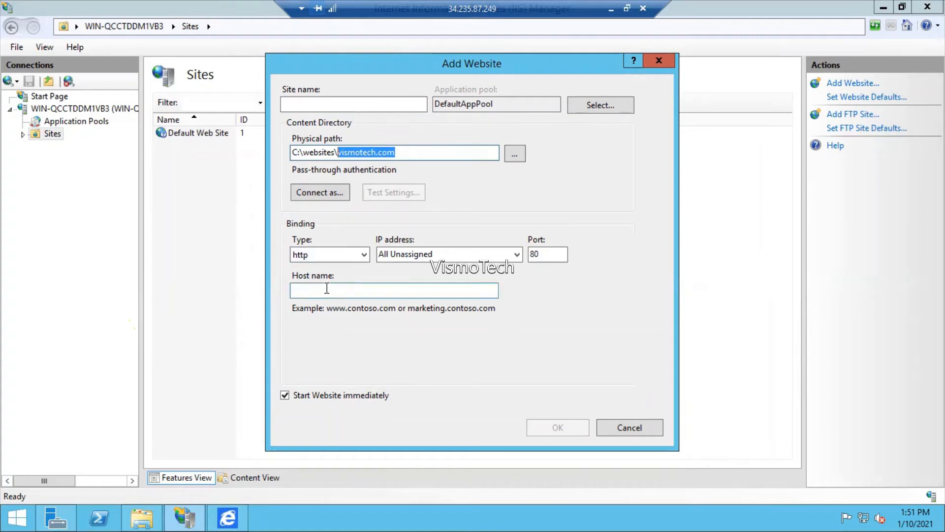
left_click(327, 104)
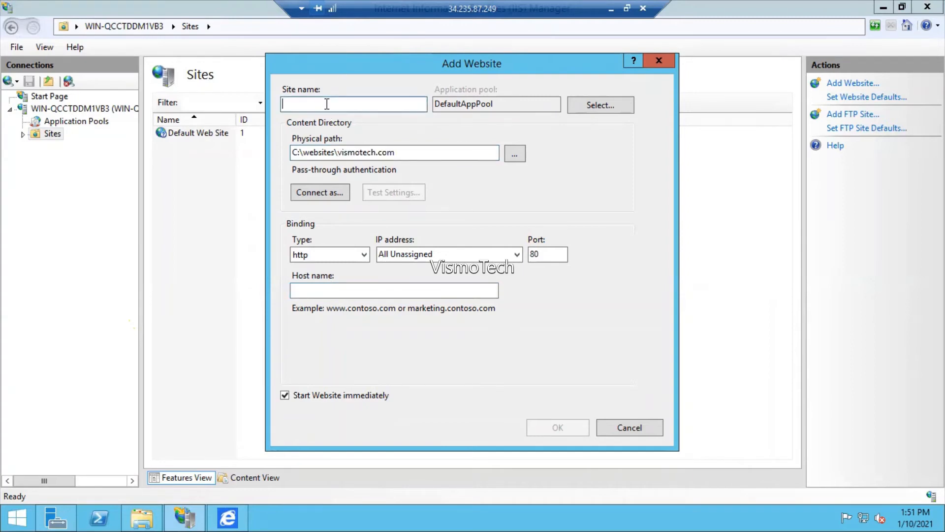
key("ctrl+v")
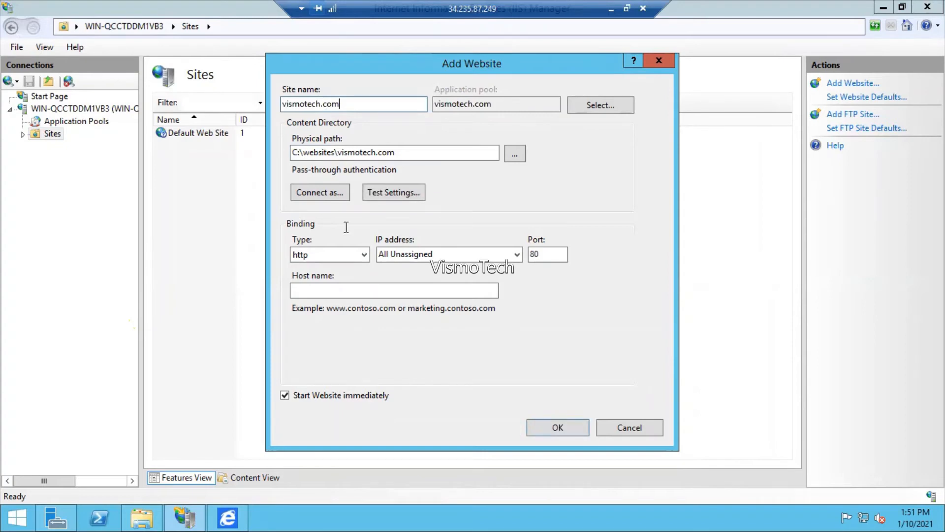
- Set the website binding's host name to vismotech.com and its IP address to 172.31.21.178
left_click(338, 289)
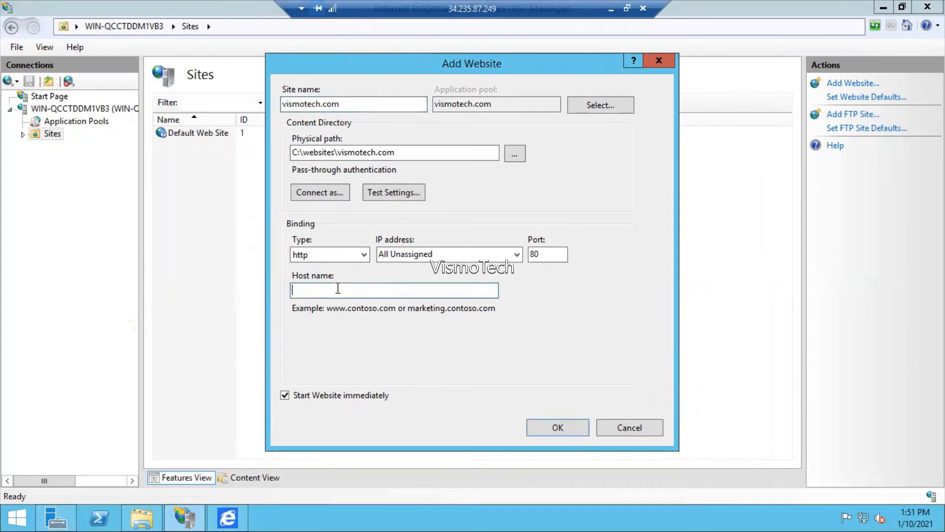
key("ctrl+v")
left_click(516, 255)
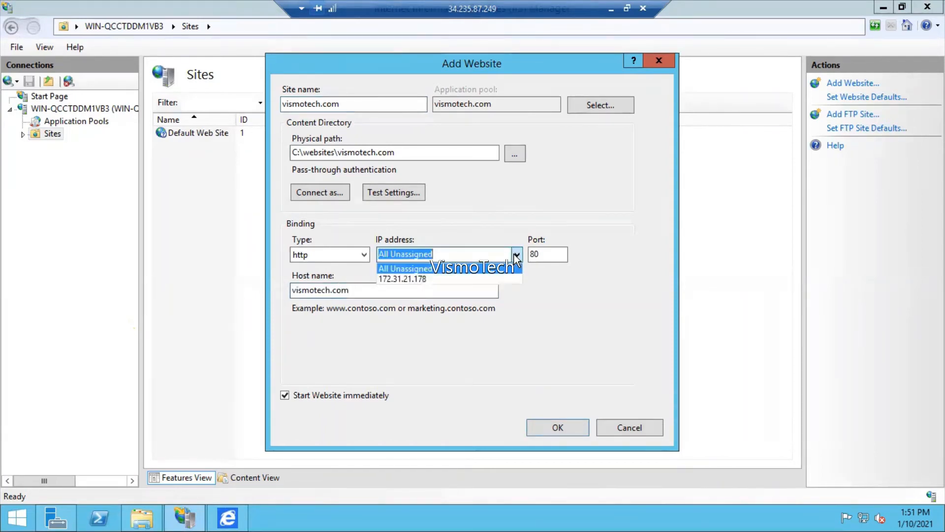
left_click(421, 279)
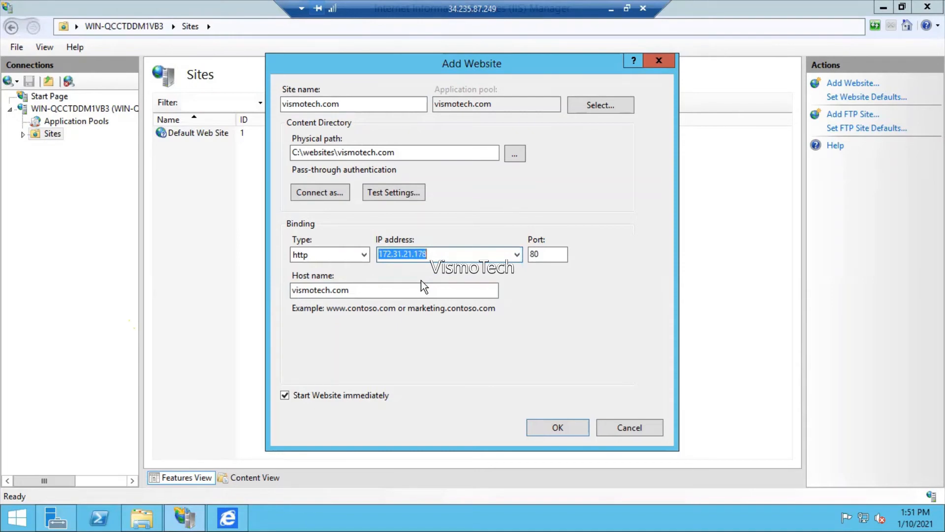
- Switch to the Namecheap Advanced DNS page to check the vismotech.com A record, and return to the remote server's Add Website dialog
left_click(610, 8)
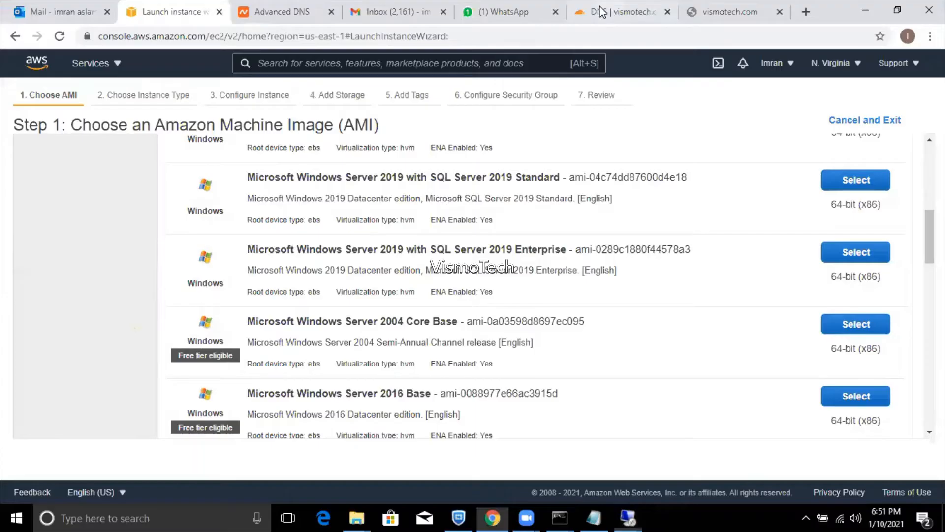
left_click(258, 6)
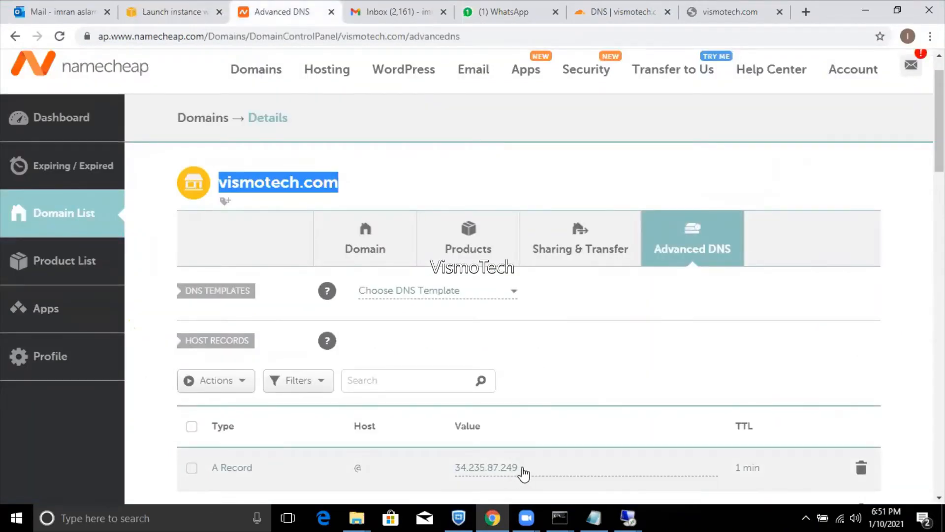
left_click(625, 517)
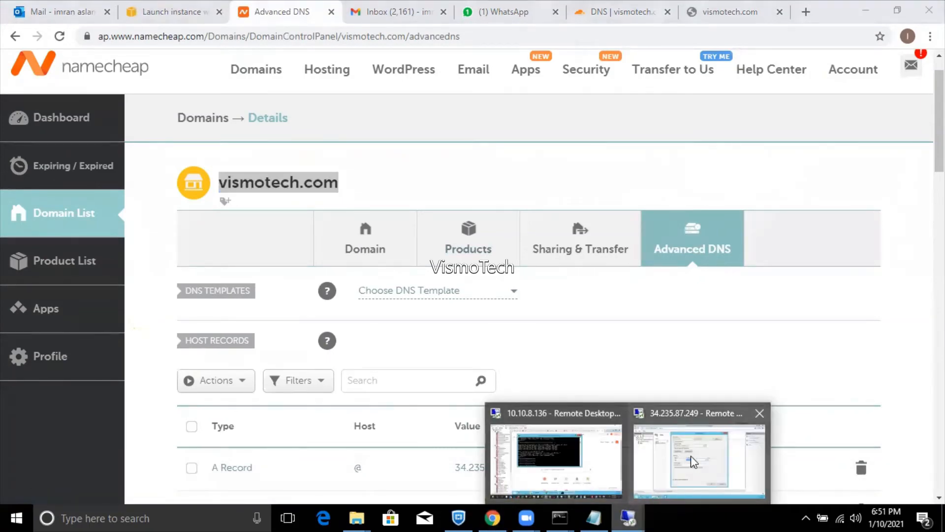
left_click(690, 456)
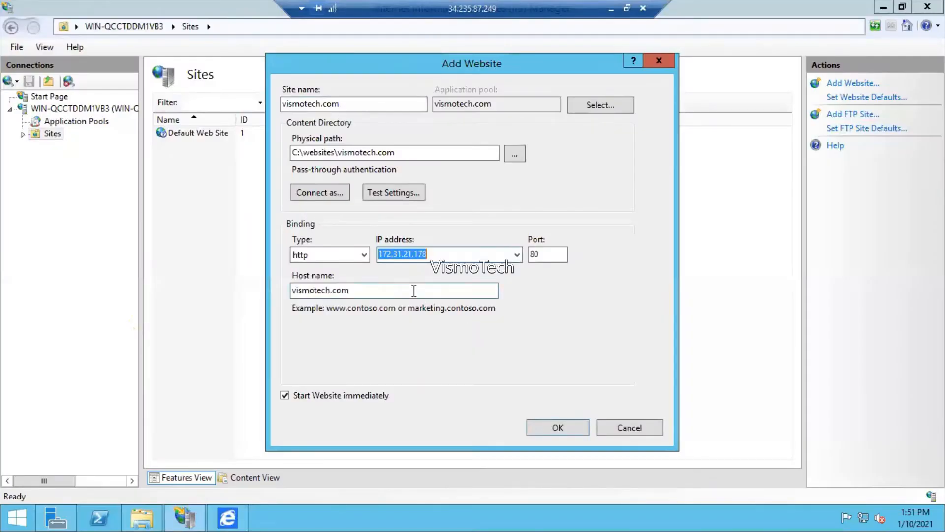
left_click(414, 291)
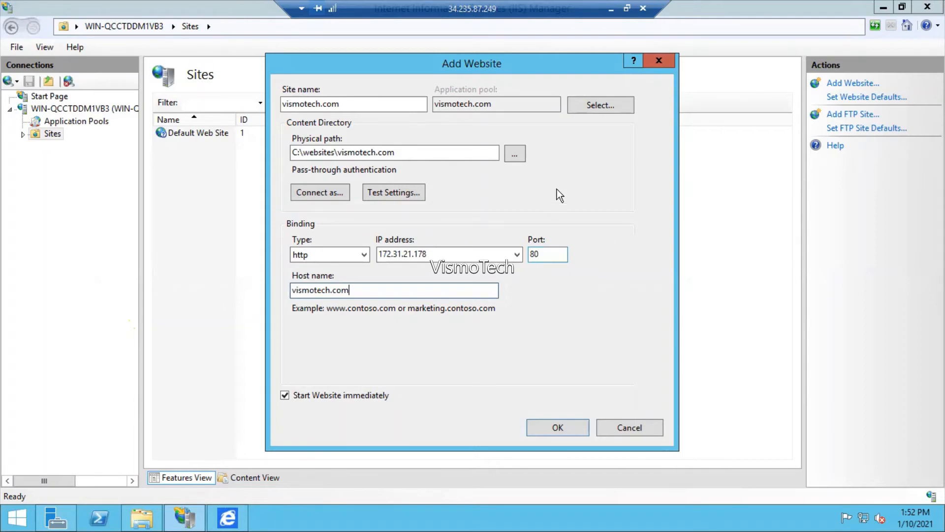
- Switch to the AWS console in the browser and open the list of running EC2 instances
left_click(608, 6)
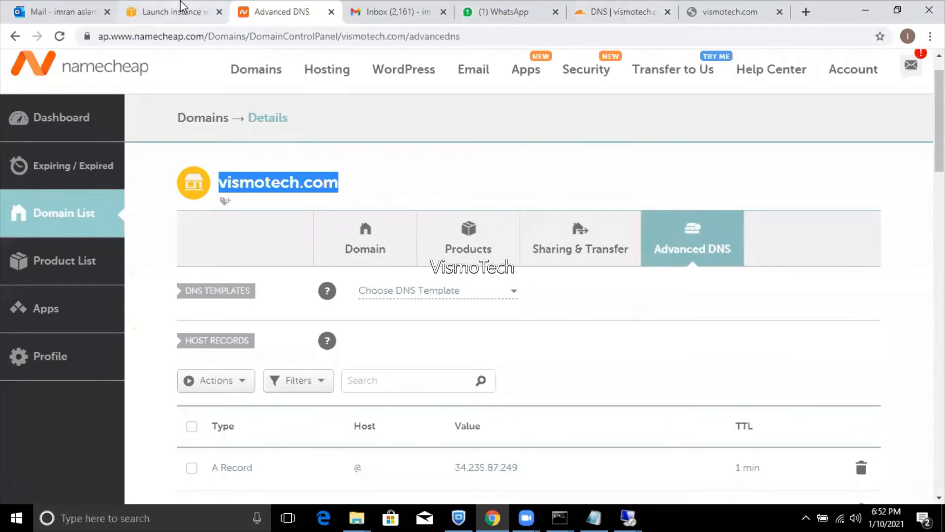
left_click(170, 11)
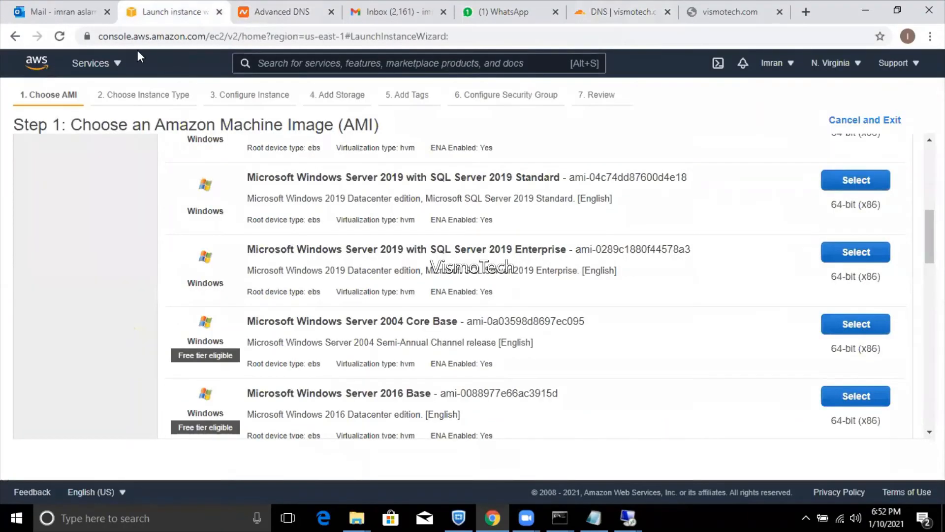
left_click(121, 60)
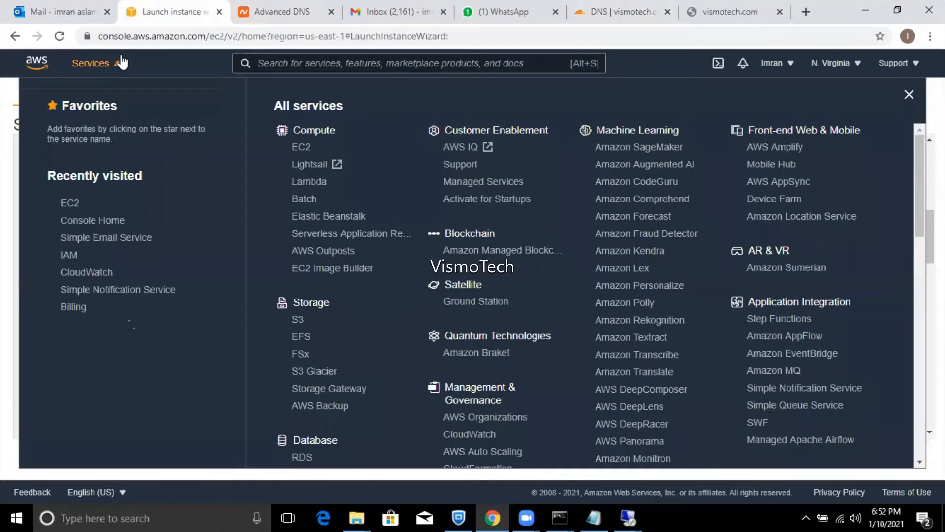
left_click(302, 149)
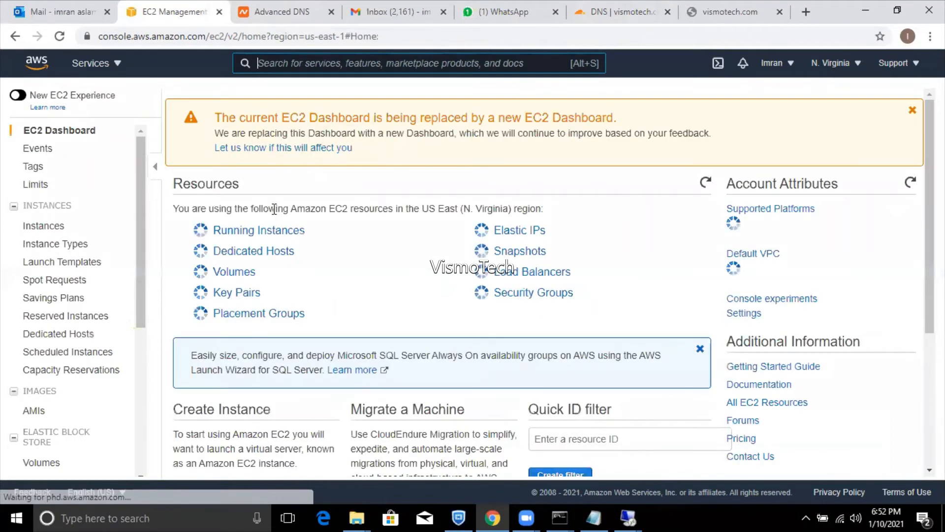
left_click(261, 230)
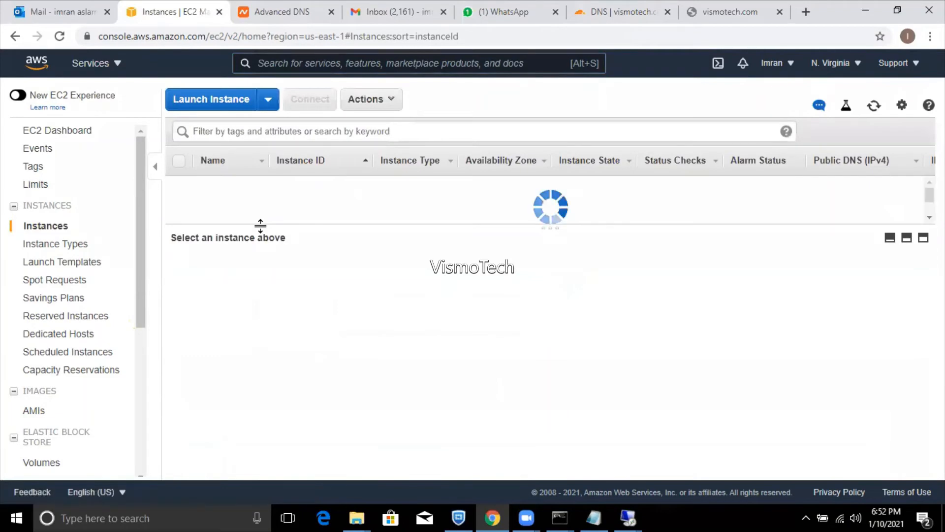
- Review the private and public IP addresses assigned to the Vismo-Class instance, then close the IP management dialog and the console notification
left_click(233, 185)
right_click(232, 185)
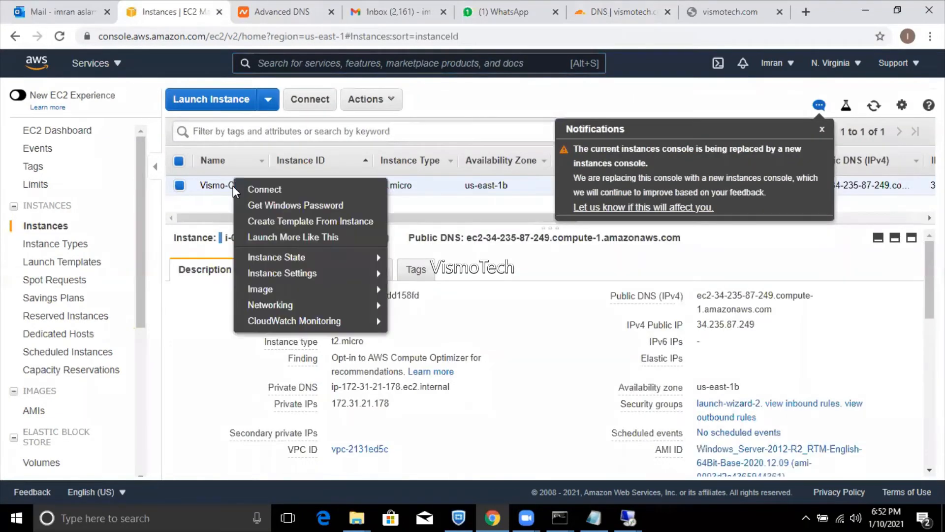
mouse_move(306, 304)
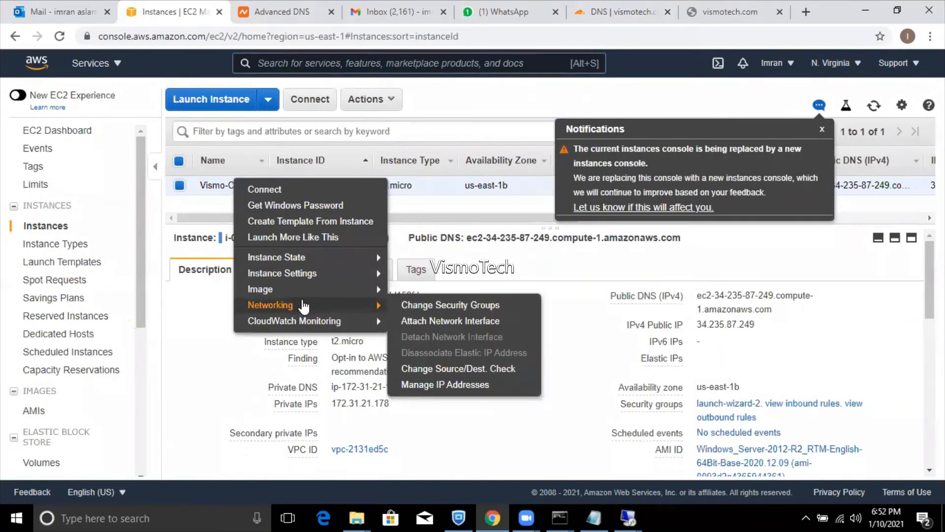
left_click(451, 385)
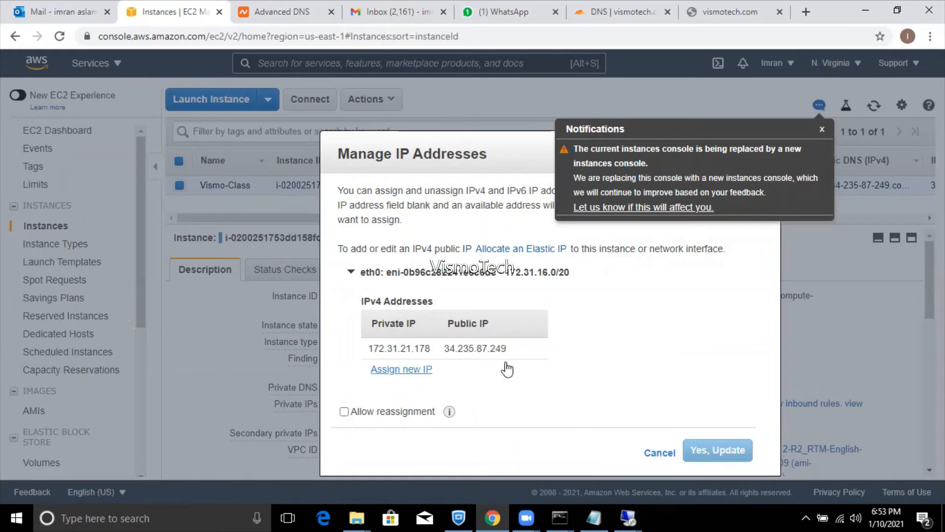
left_click(659, 454)
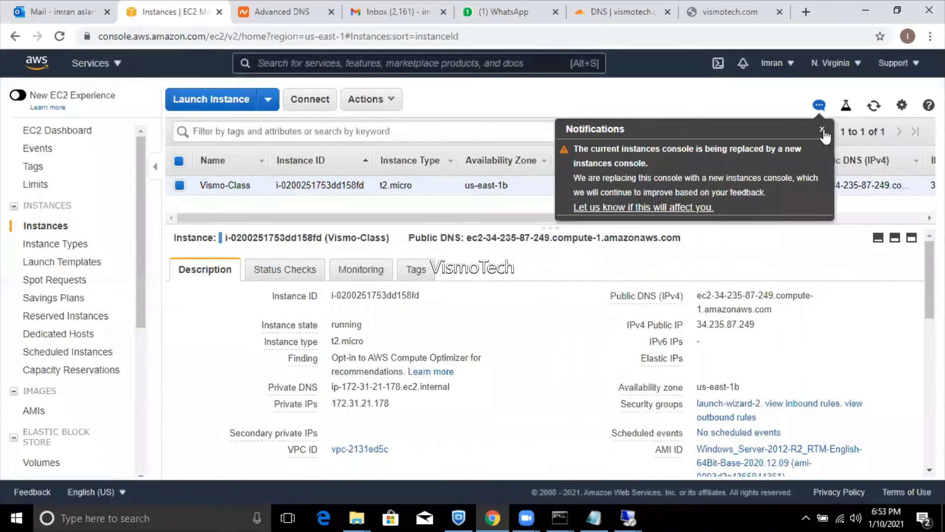
left_click(822, 129)
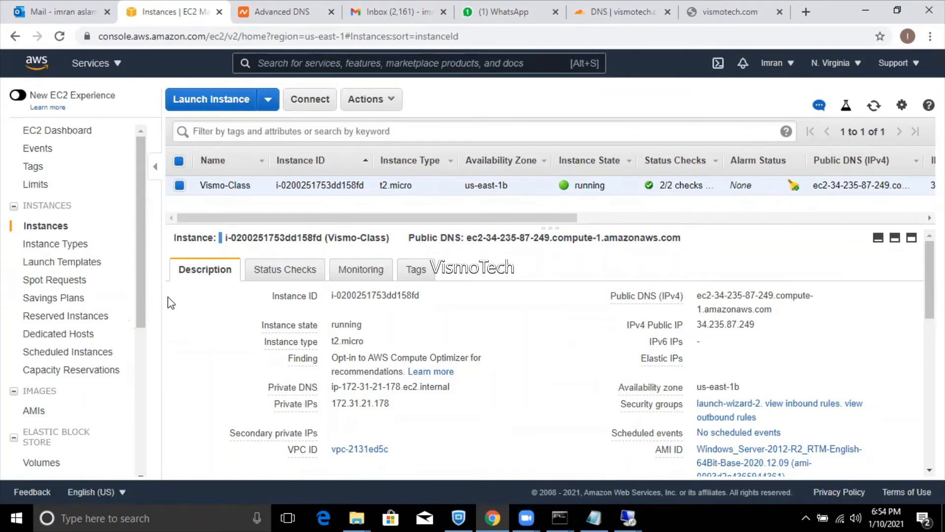
- Open the Elastic IPs page under Network & Security to check for allocated addresses
left_click_drag(143, 292, 150, 373)
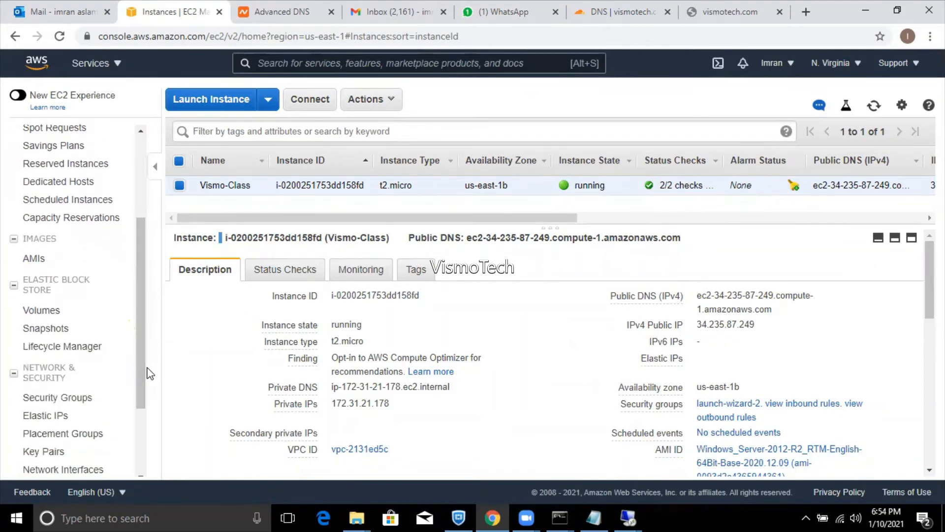
mouse_move(221, 185)
left_click(59, 420)
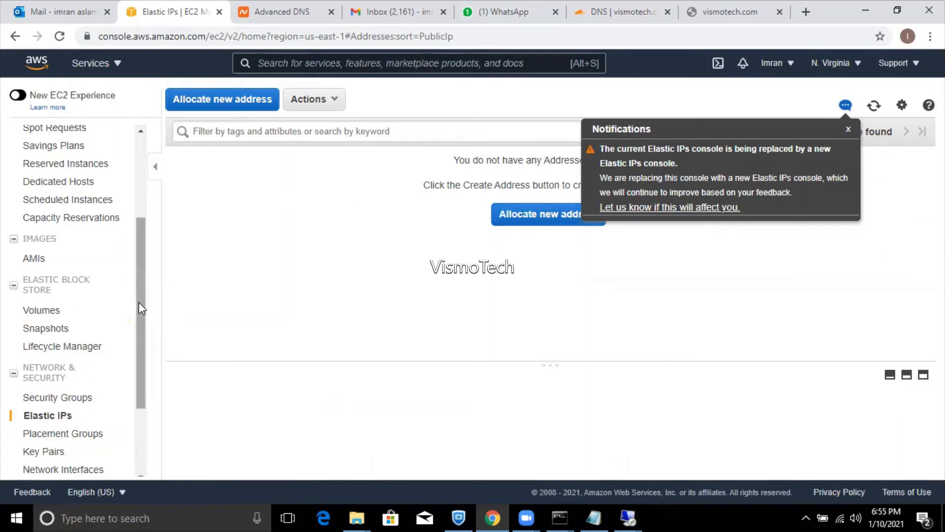
- Return to the Vismo-Class instance details and compare its public IP with the vismotech.com A record in Namecheap
left_click_drag(138, 302, 136, 226)
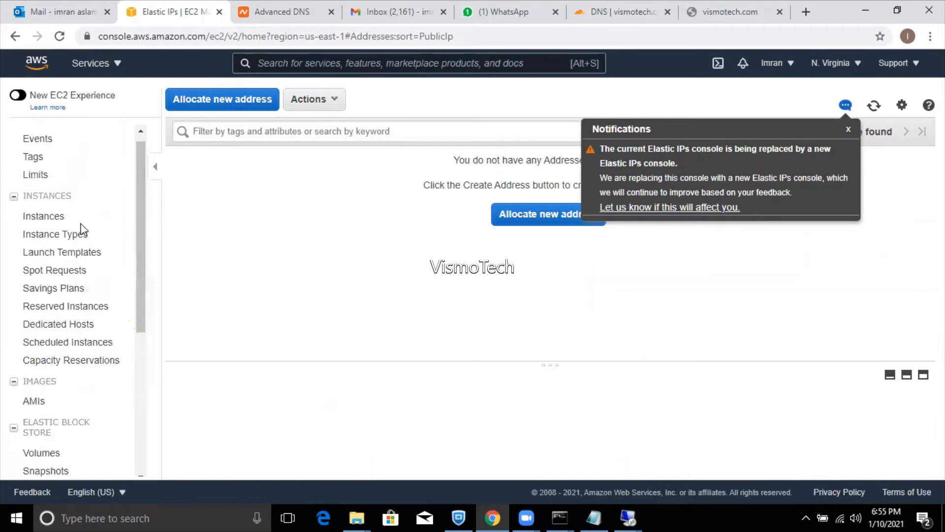
left_click(57, 219)
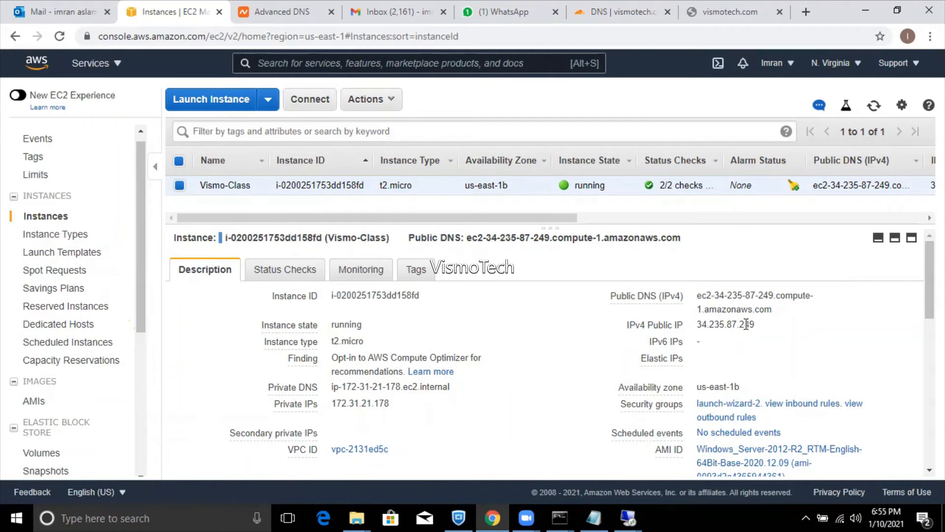
mouse_move(744, 327)
mouse_move(713, 387)
left_click(285, 10)
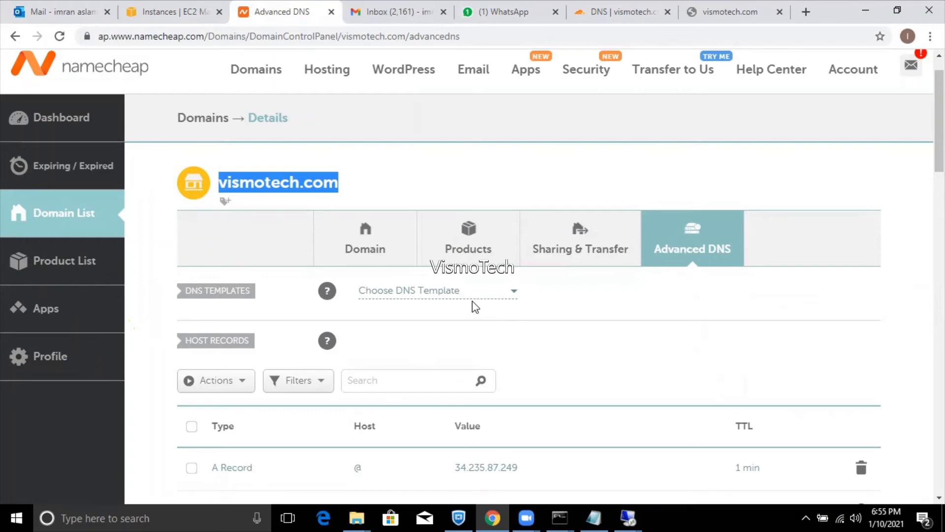
left_click(167, 12)
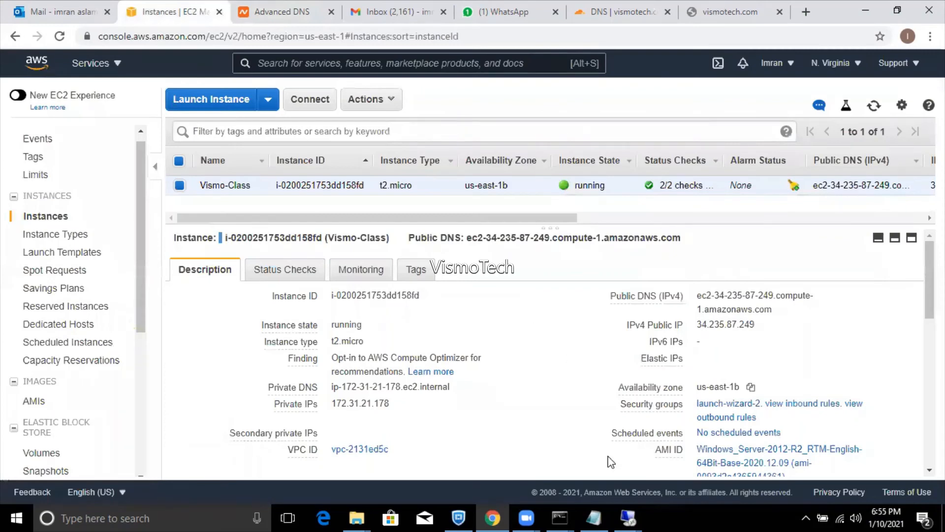
- Switch to the 34.235.87.249 remote desktop and review the IP address choices for the new website's binding
left_click(624, 516)
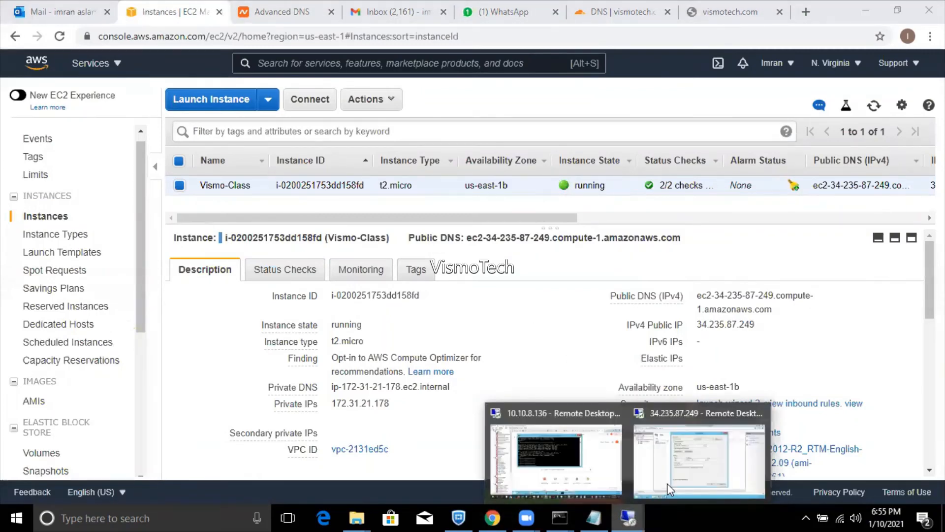
left_click(699, 461)
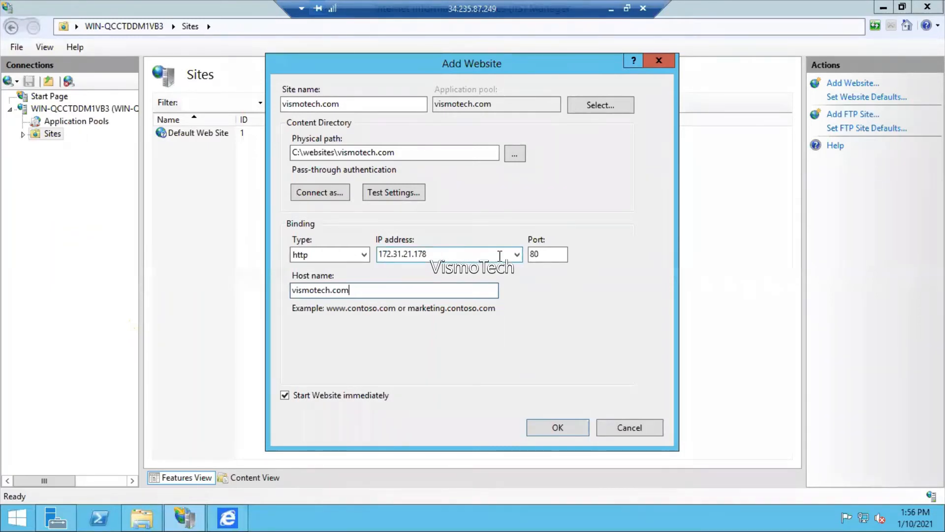
left_click(517, 255)
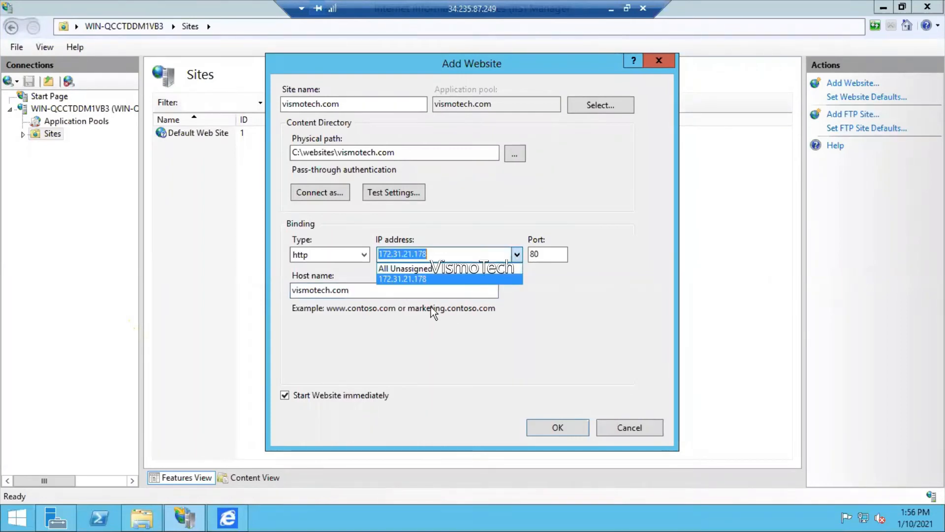
left_click(596, 326)
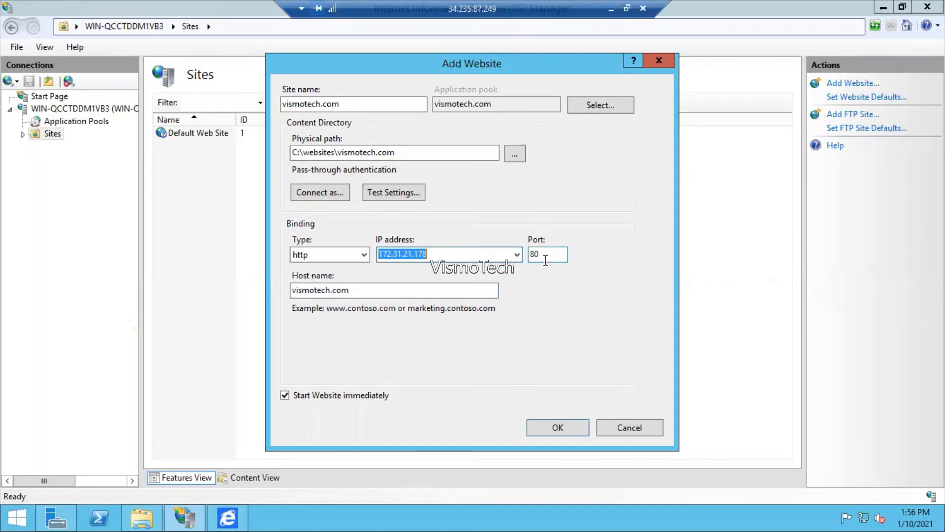
- Switch to the local browser and reload vismotech.com to test which page the domain serves
left_click(611, 9)
left_click(697, 12)
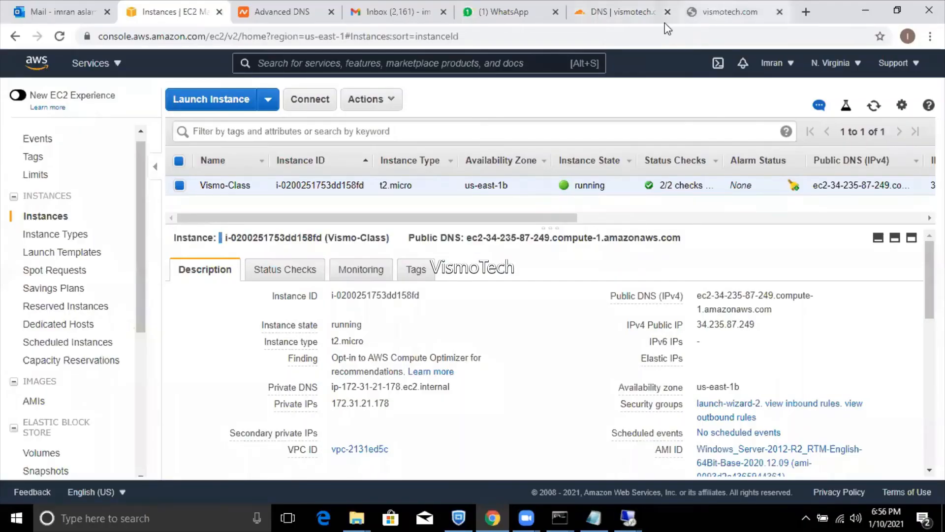
left_click(632, 38)
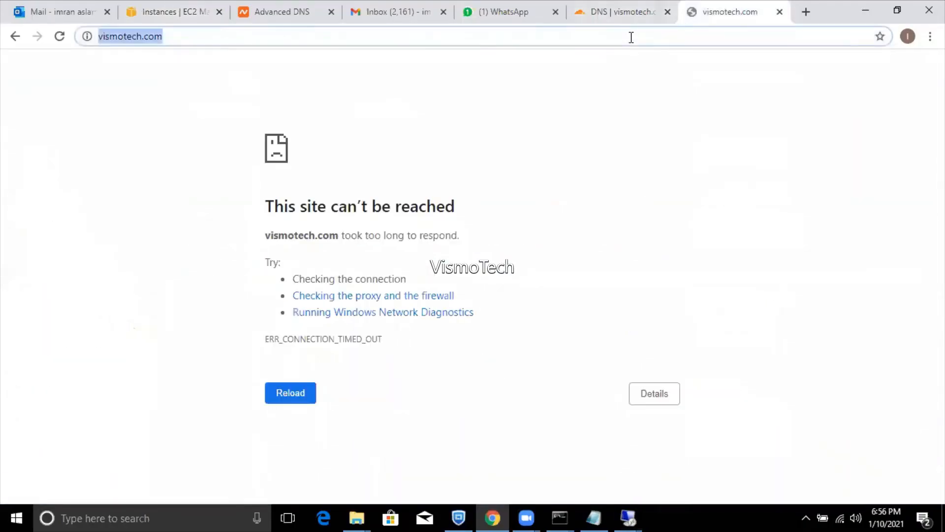
key("Return")
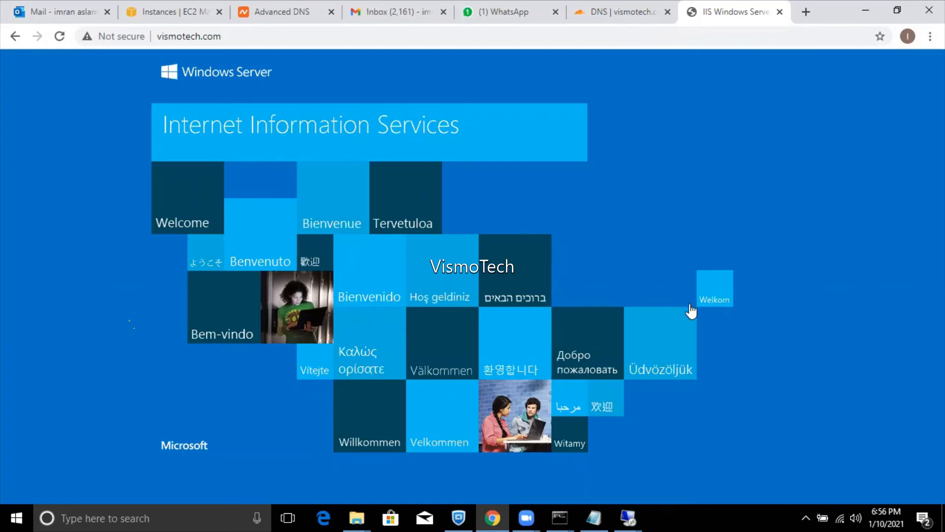
- Compare the IP address, port and host name in the server's Add Website dialog with the vismotech.com address in the local browser
mouse_move(628, 515)
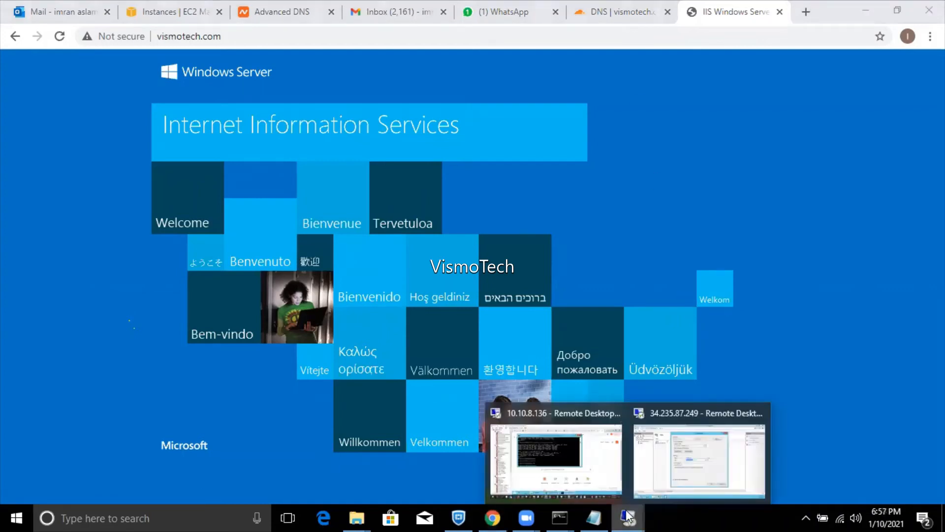
left_click(682, 477)
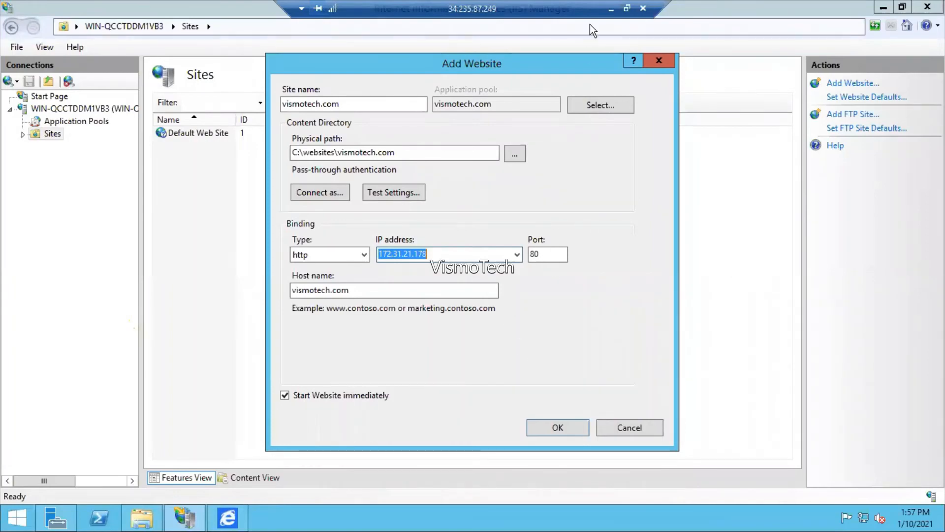
left_click(611, 8)
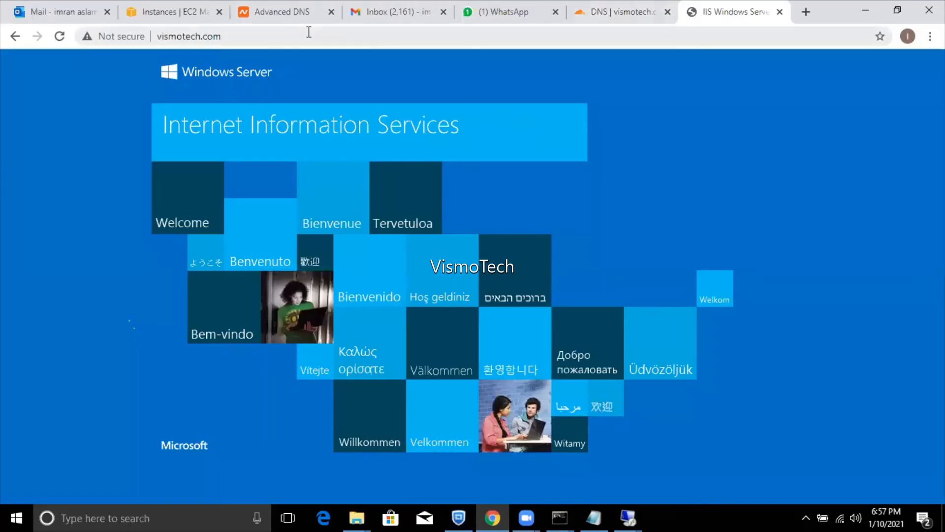
left_click(309, 32)
left_click(309, 32)
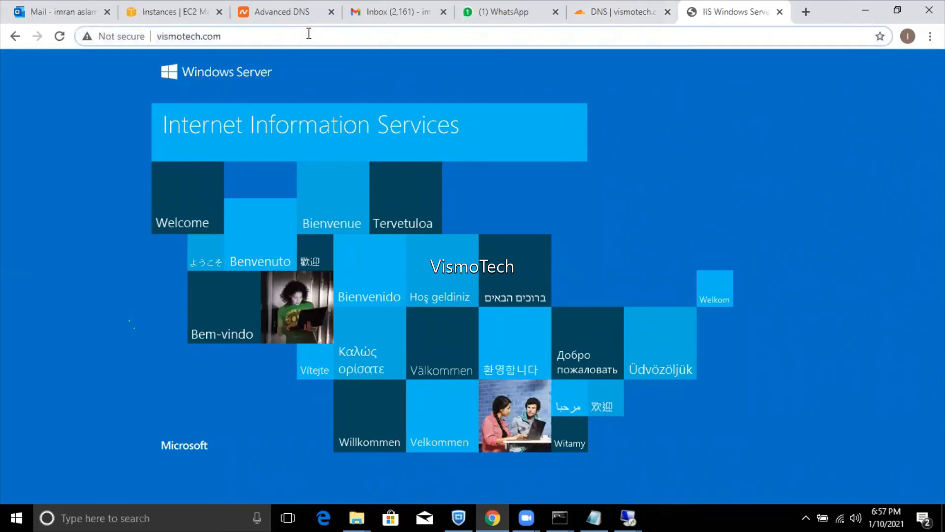
left_click(628, 516)
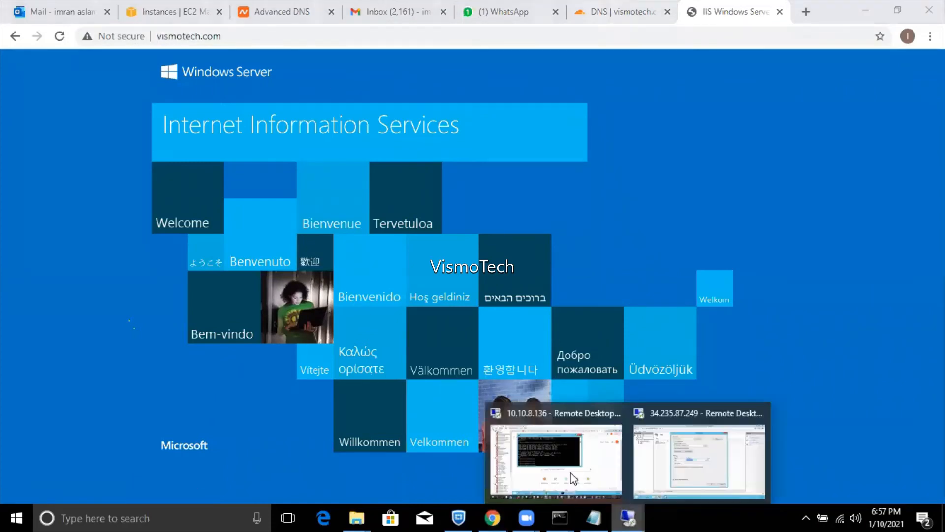
left_click(662, 468)
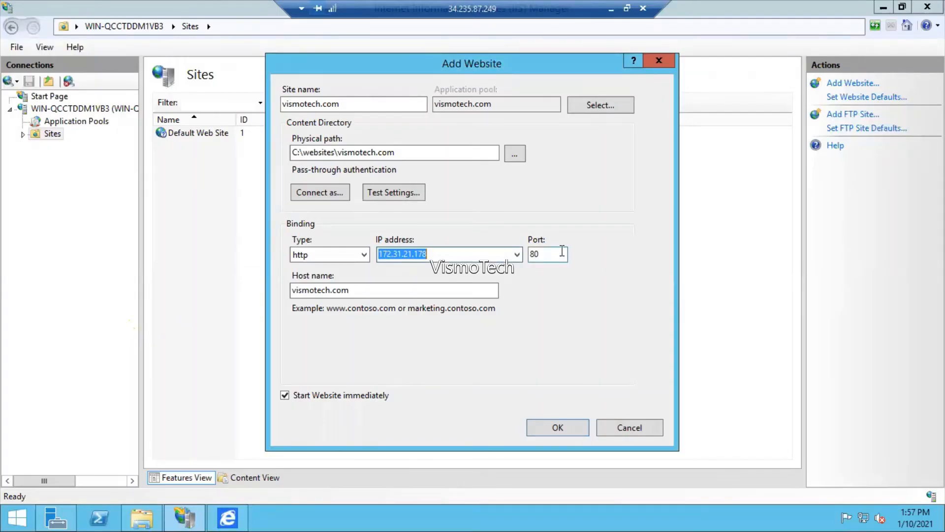
left_click(611, 8)
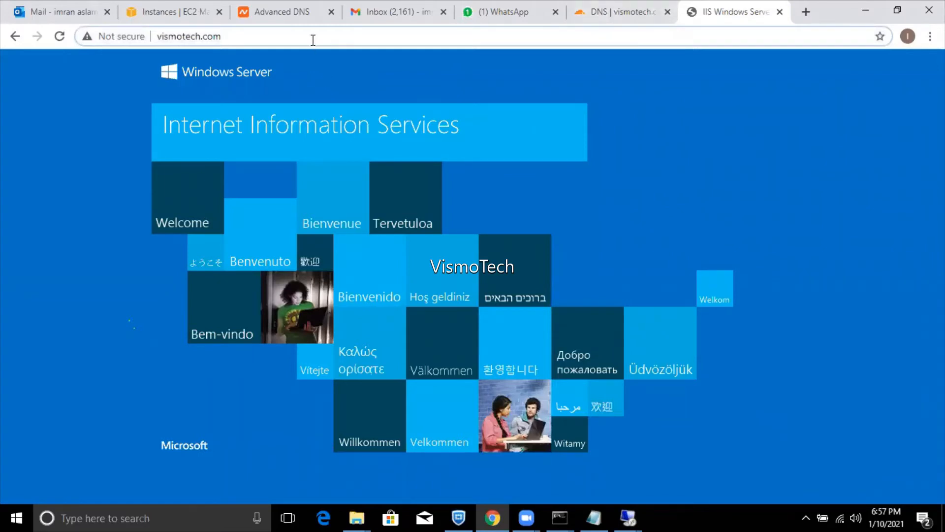
type(":")
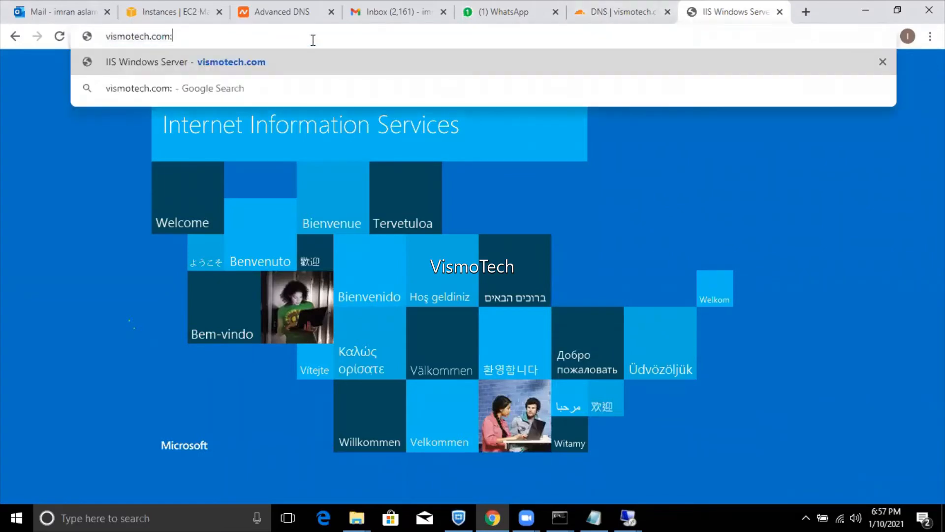
type("801")
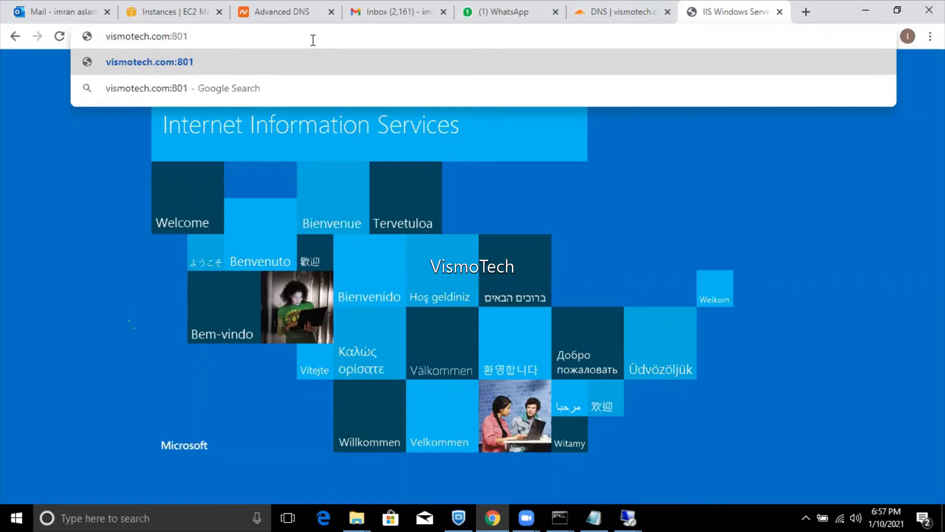
key("BackSpace")
key("BackSpace")
key("BackSpace")
key("BackSpace")
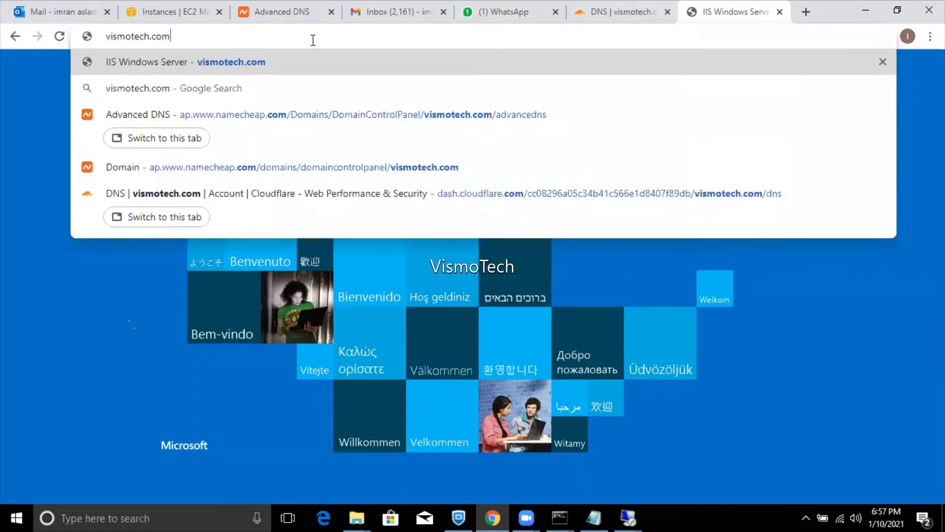
key("Return")
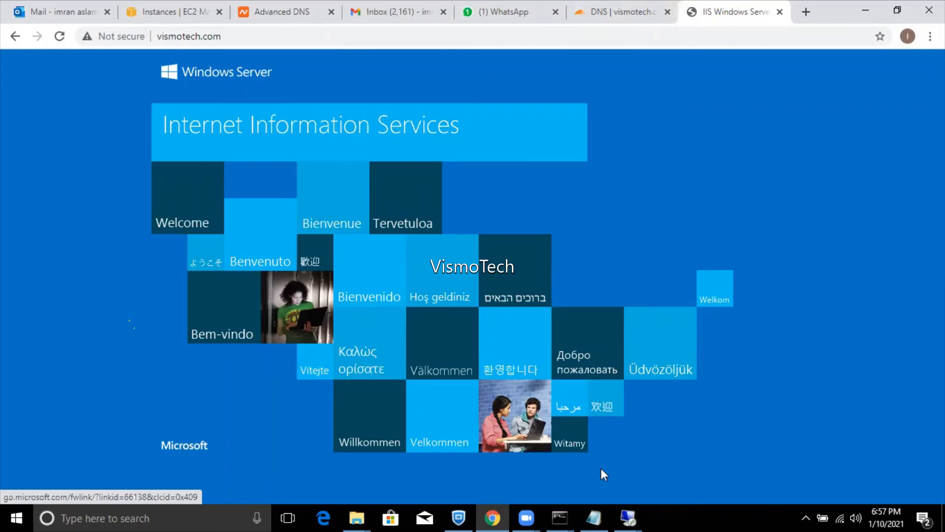
- Switch to the 34.235.87.249 remote desktop and create the vismotech.com website with the settings entered in the Add Website dialog
mouse_move(629, 517)
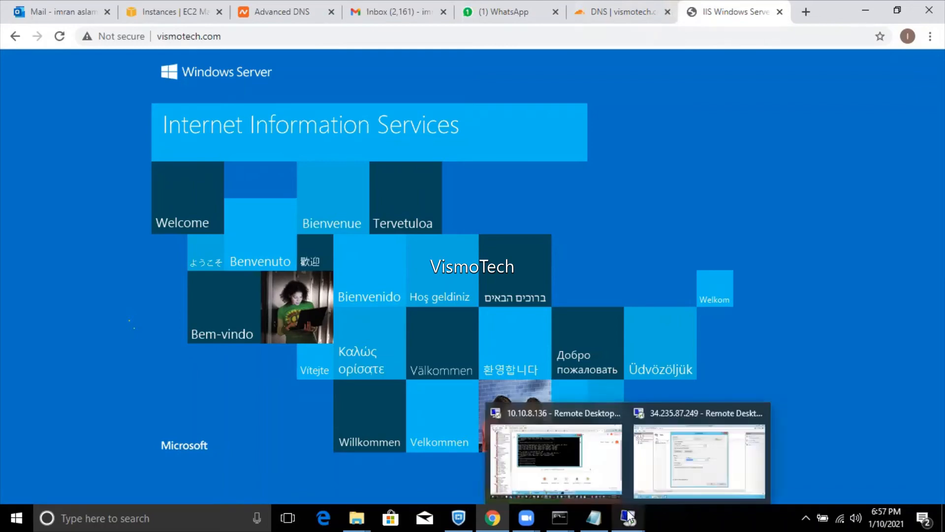
left_click(654, 492)
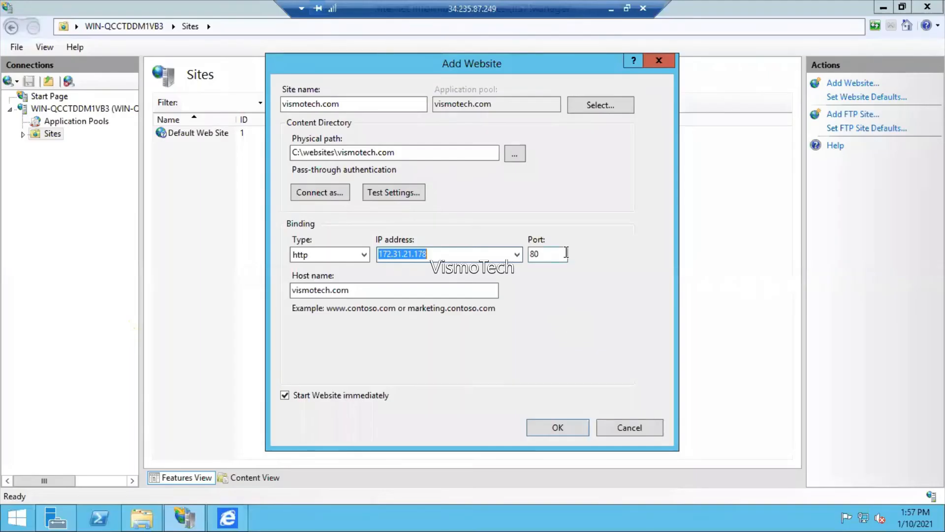
left_click(550, 425)
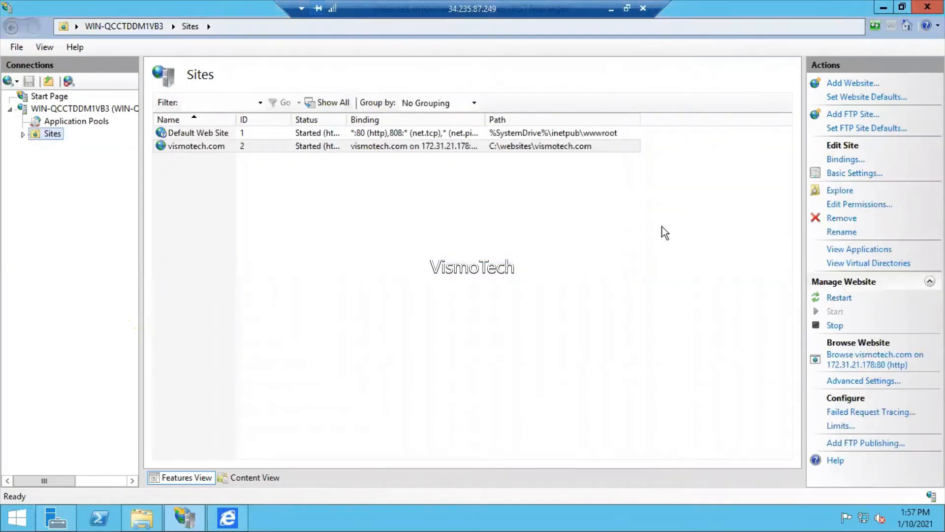
left_click(840, 160)
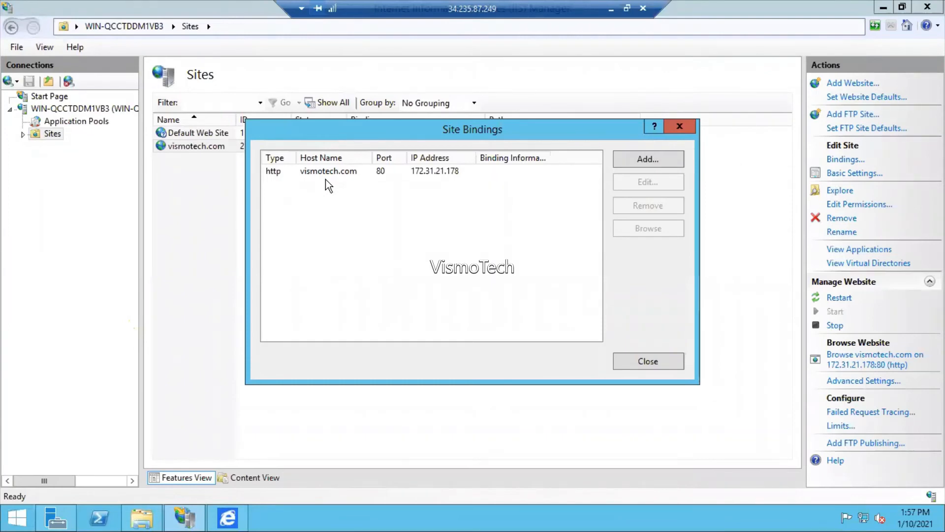
left_click(633, 159)
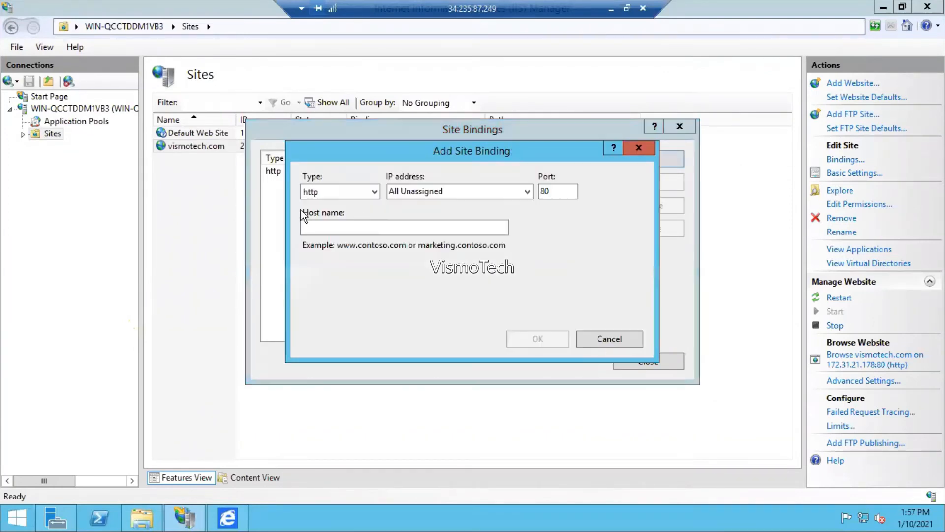
left_click(332, 225)
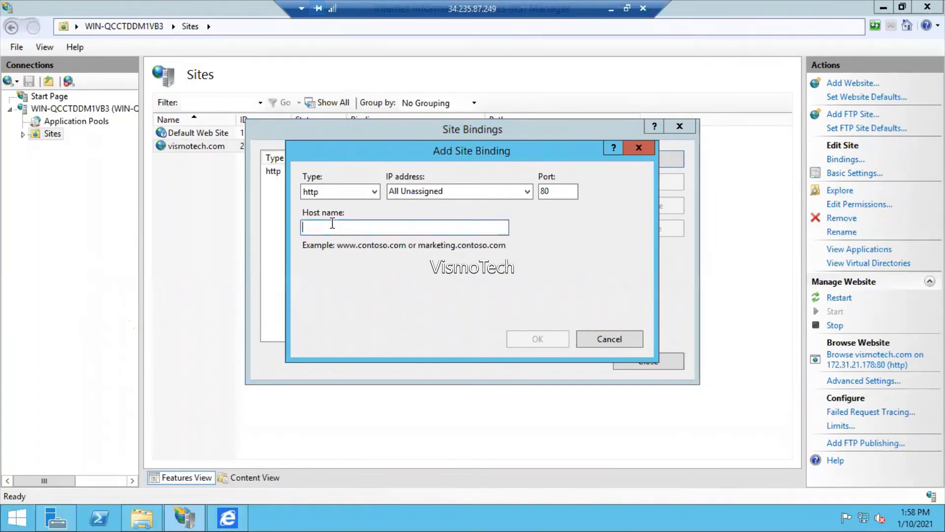
type("ww")
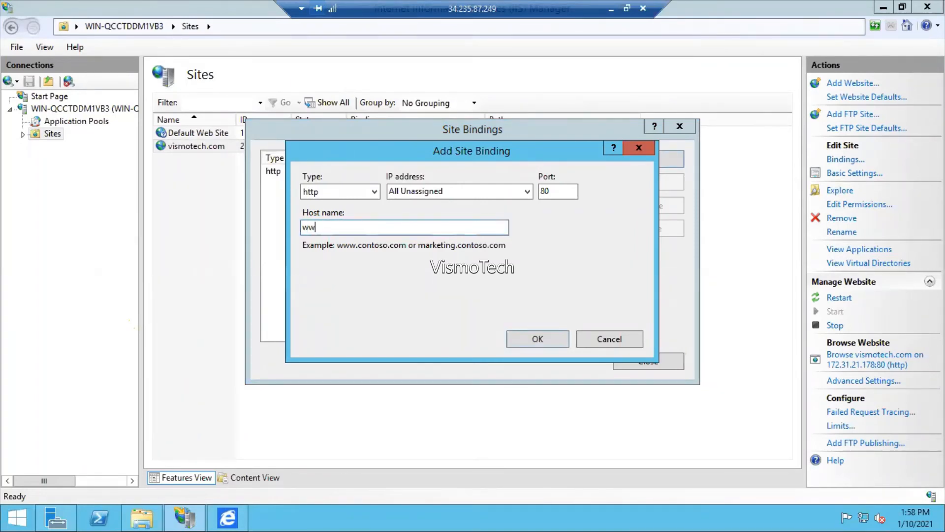
type("w.vismotech.com")
left_click(527, 189)
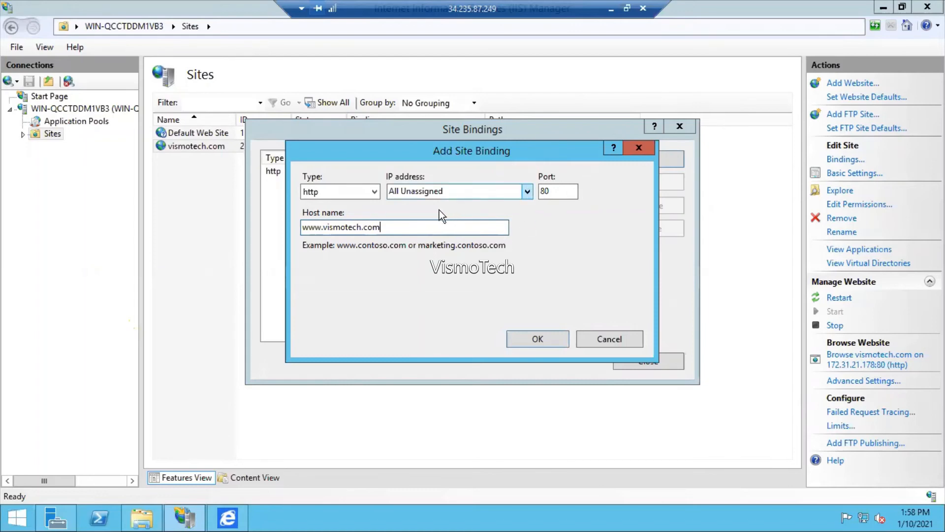
left_click(427, 215)
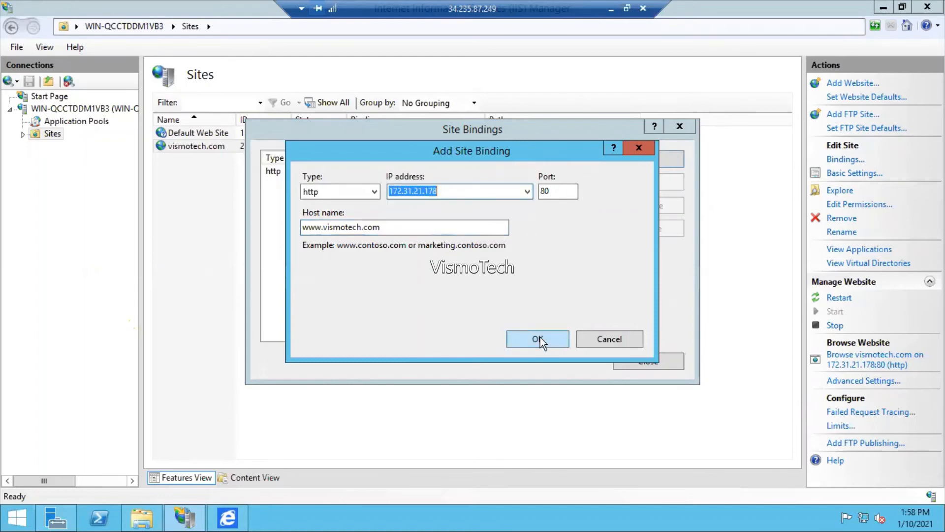
left_click(540, 337)
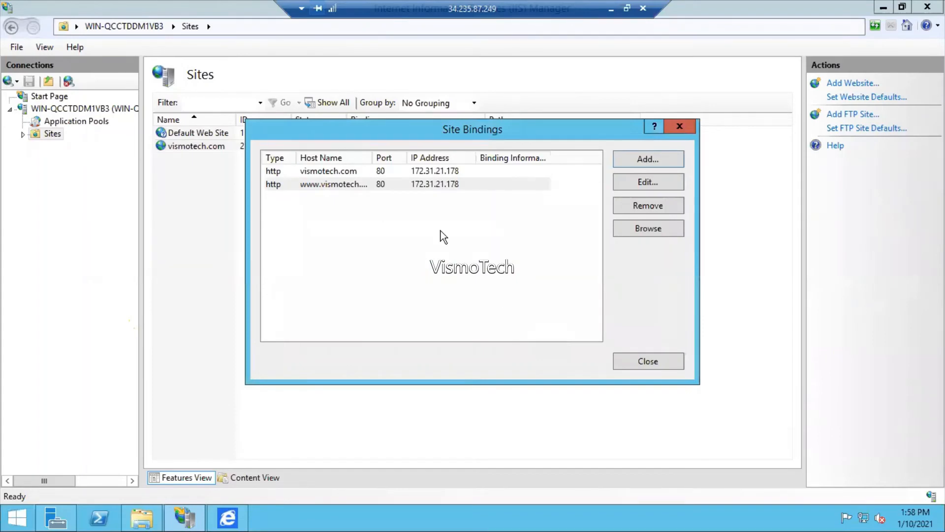
double_click(371, 157)
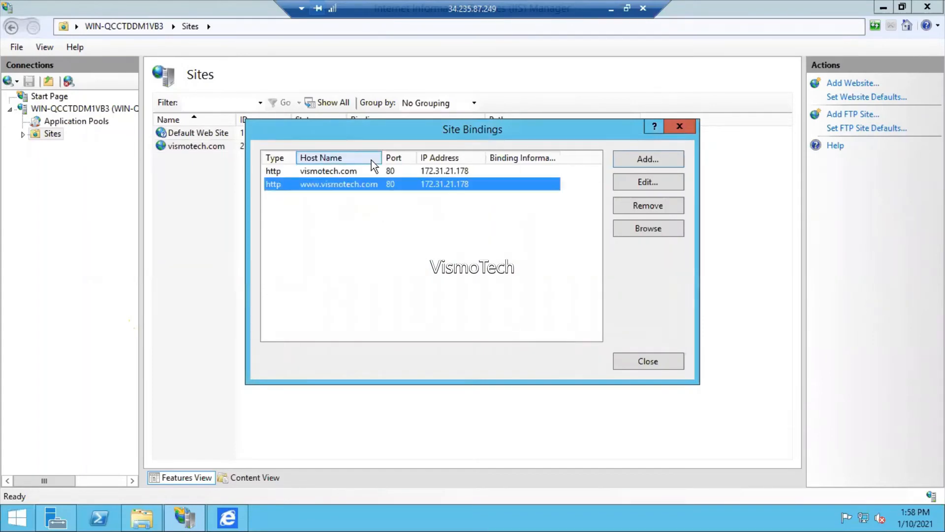
left_click(627, 362)
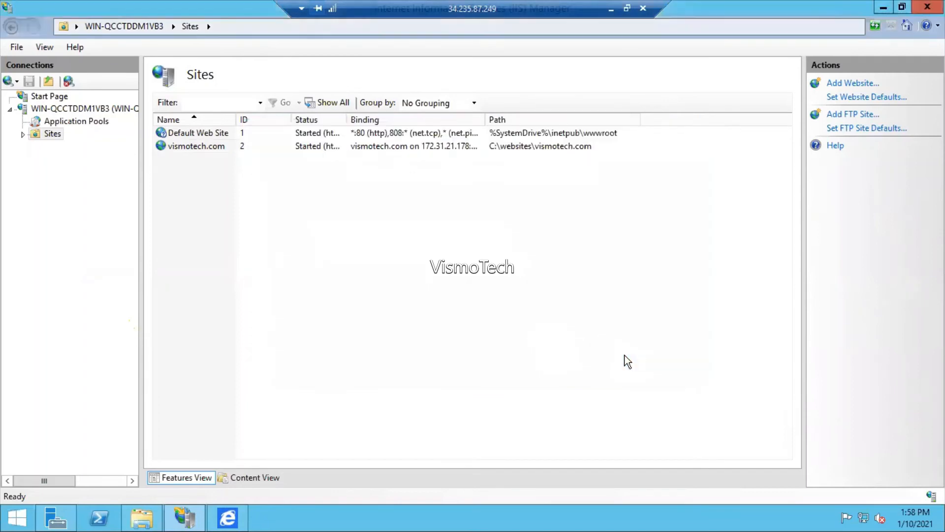
- Open the vismotech.com site's content folder on the server and compare it with the page shown in the local browser
right_click(205, 148)
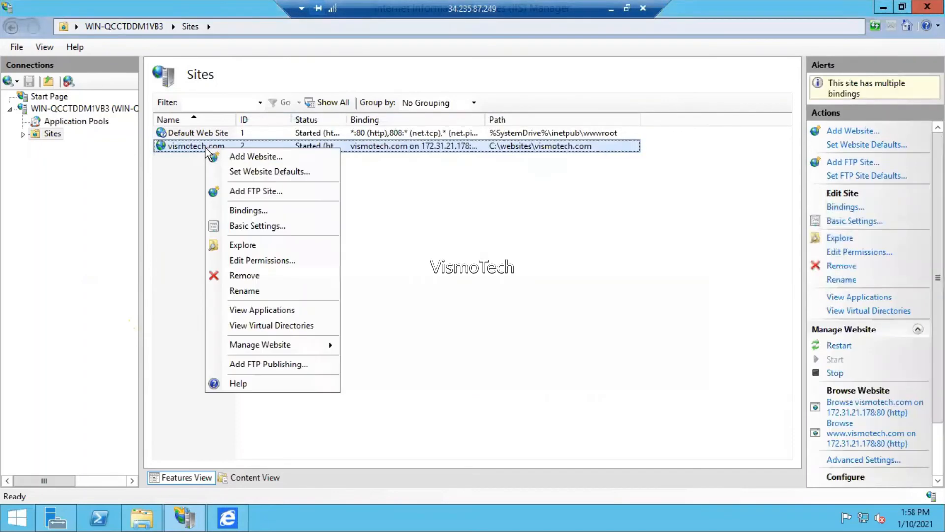
left_click(242, 246)
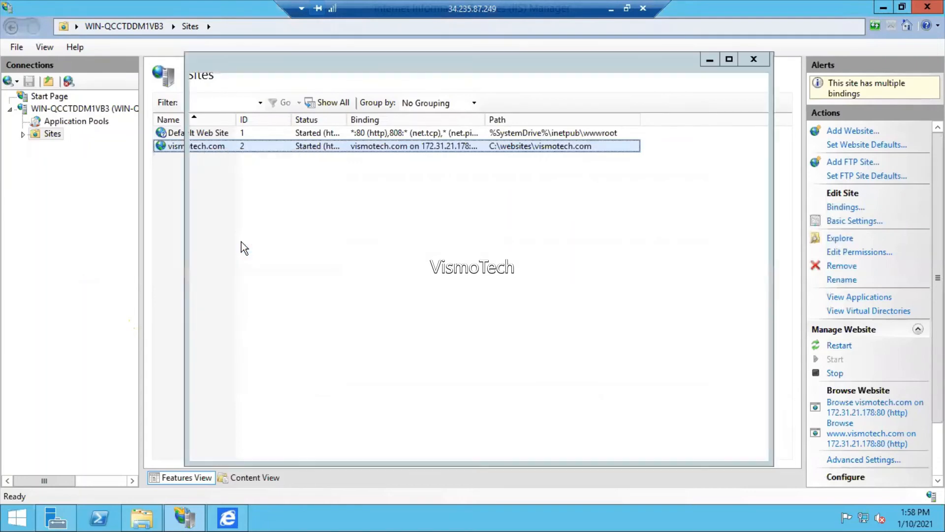
left_click(611, 8)
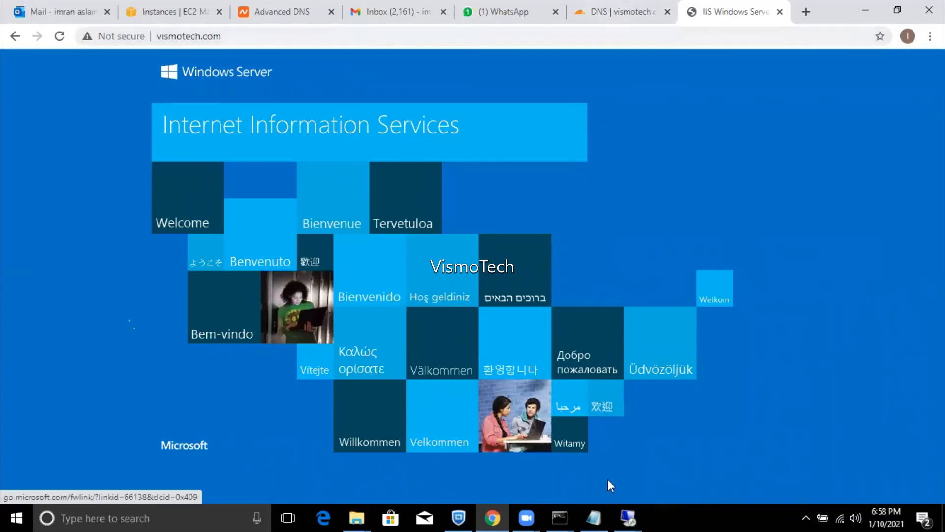
mouse_move(629, 517)
left_click(701, 469)
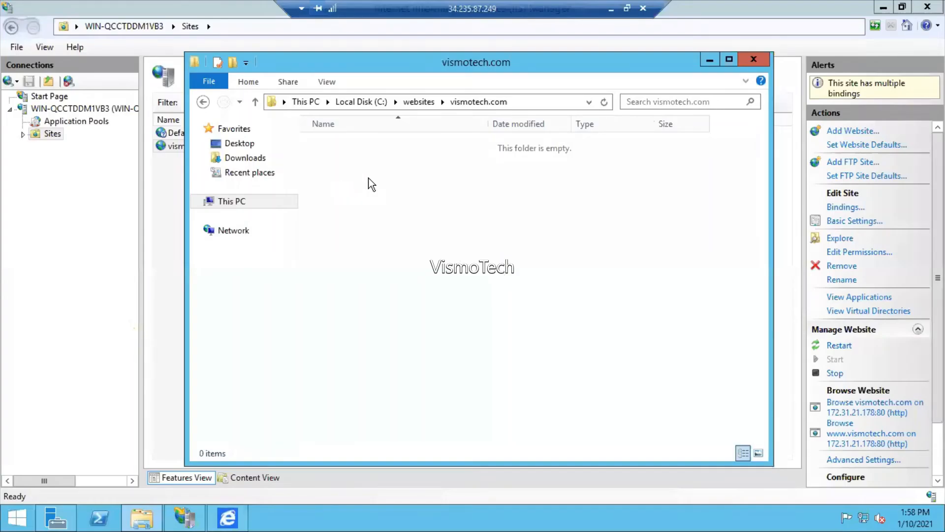
- Switch to the local browser and append a backslash to the vismotech.com address
left_click(611, 8)
left_click(341, 31)
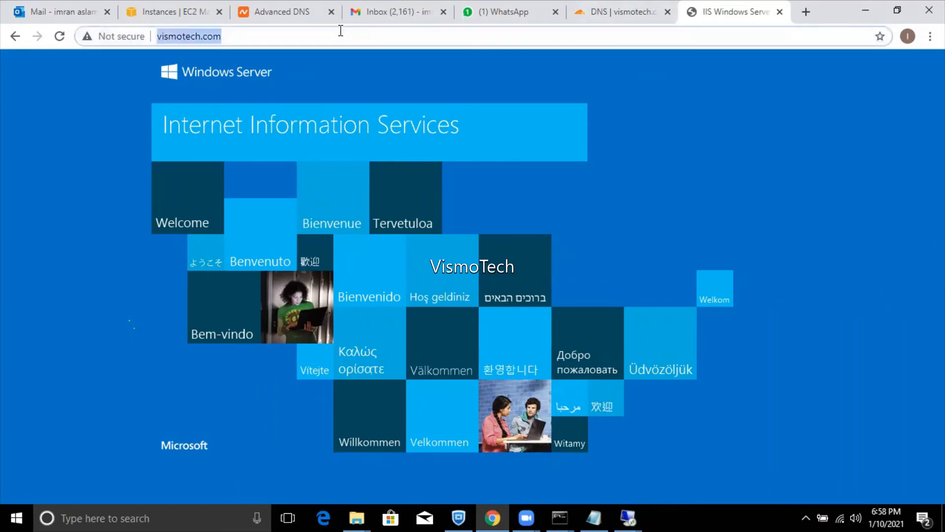
left_click(340, 30)
type("\\")
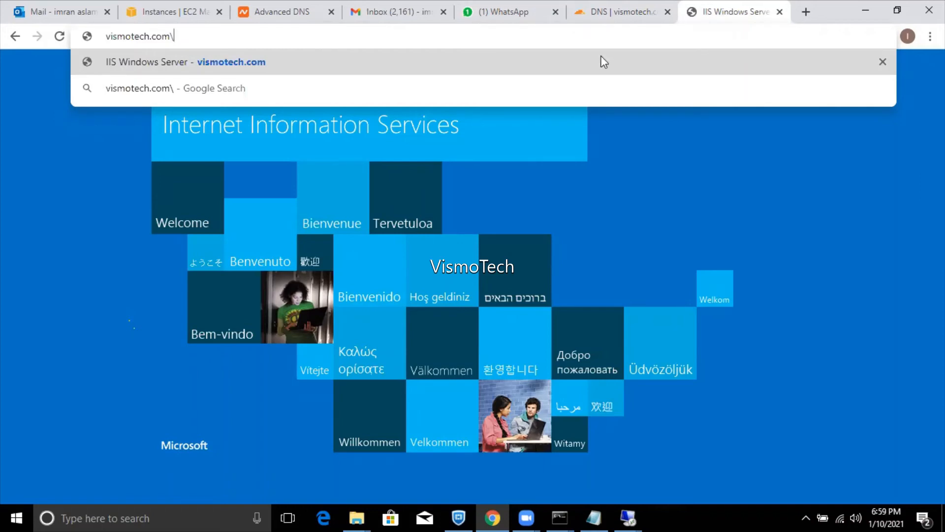
left_click(514, 83)
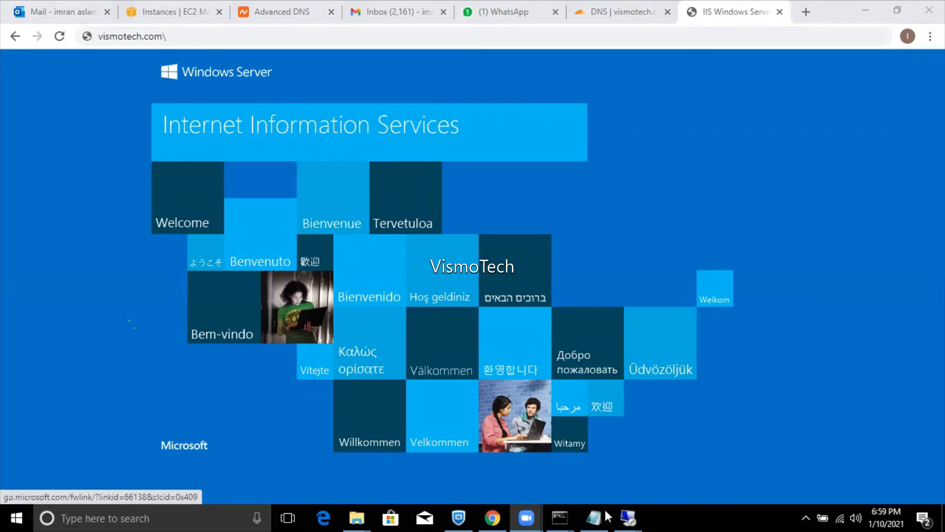
- Return to the 34.235.87.249 remote desktop and review the vismotech.com site's default document list and content folder
mouse_move(625, 512)
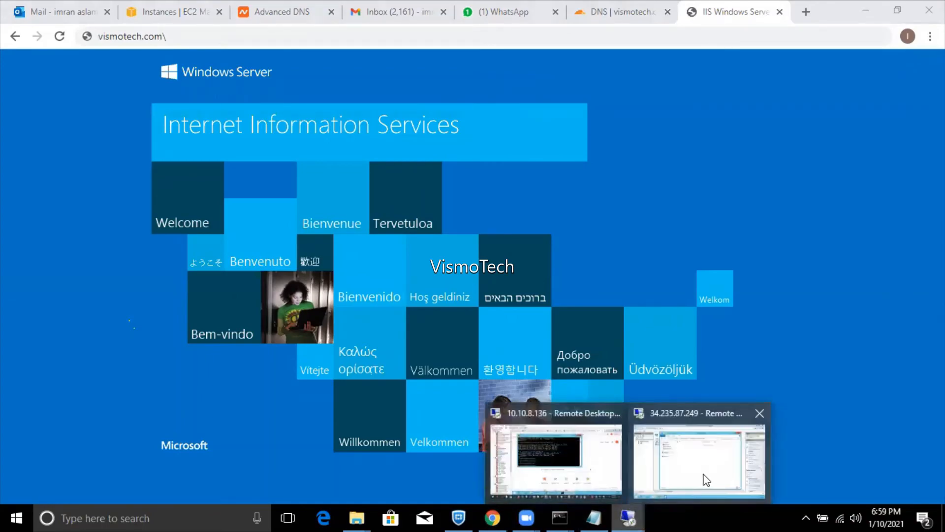
left_click(707, 478)
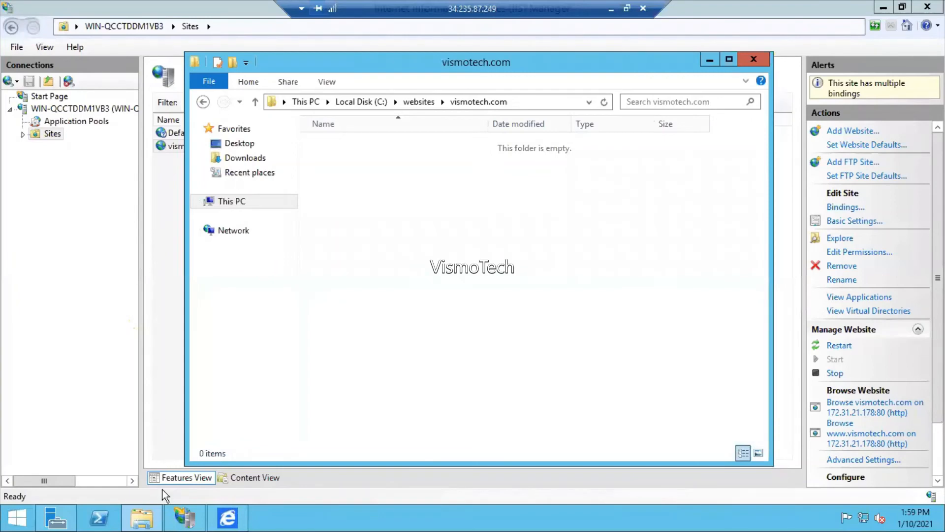
left_click(167, 144)
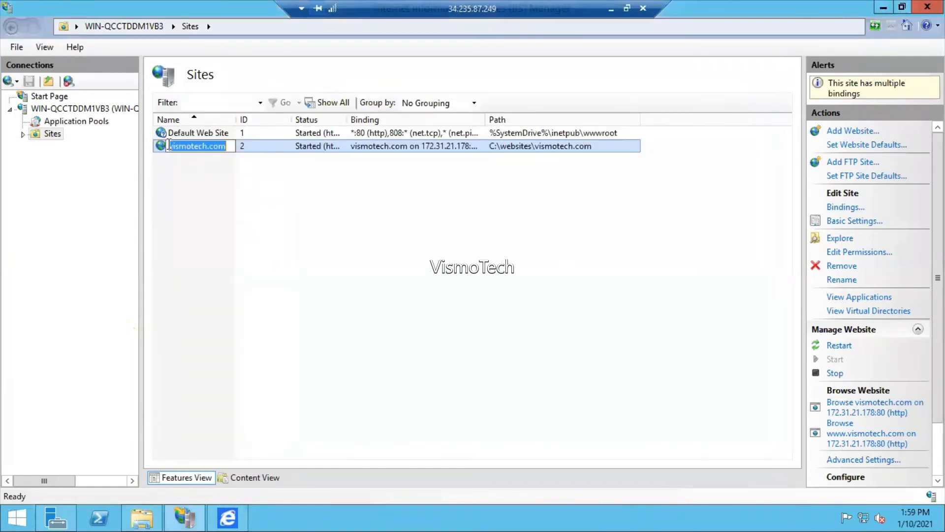
double_click(160, 146)
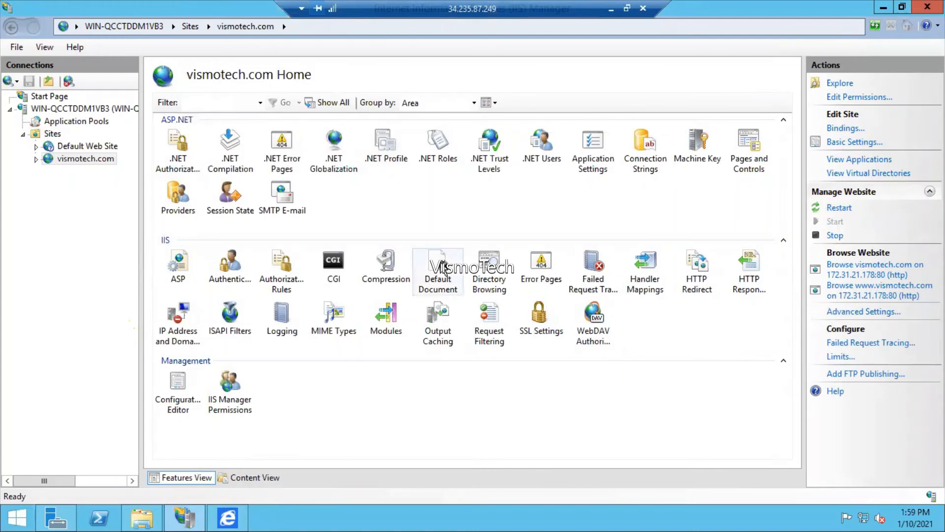
left_click(444, 267)
double_click(444, 267)
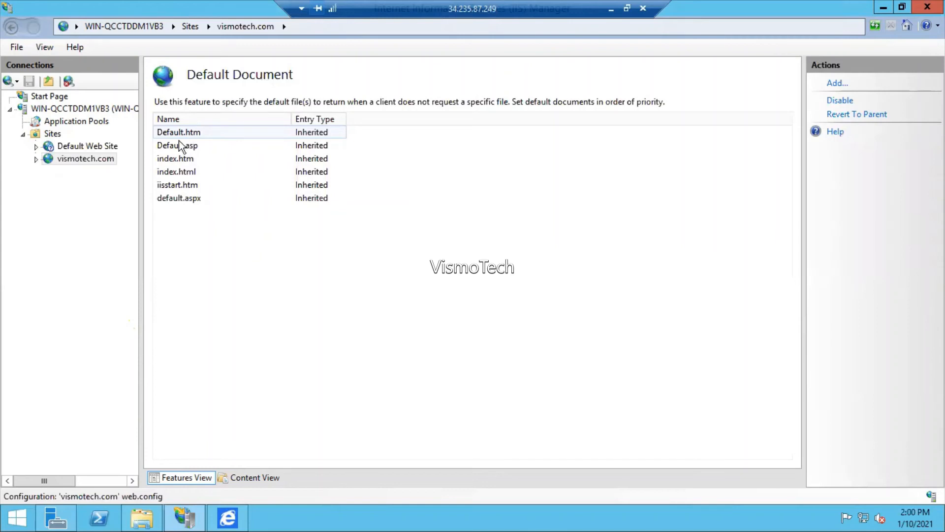
left_click(99, 160)
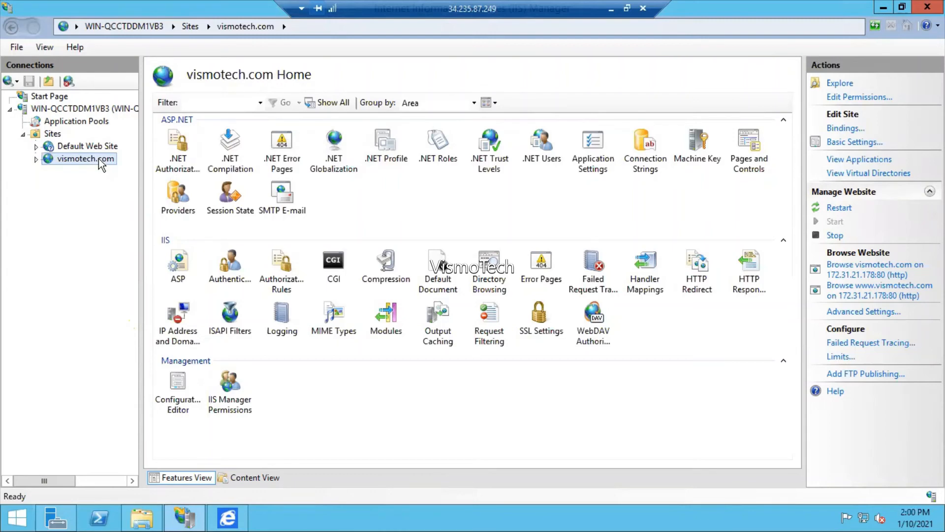
right_click(99, 159)
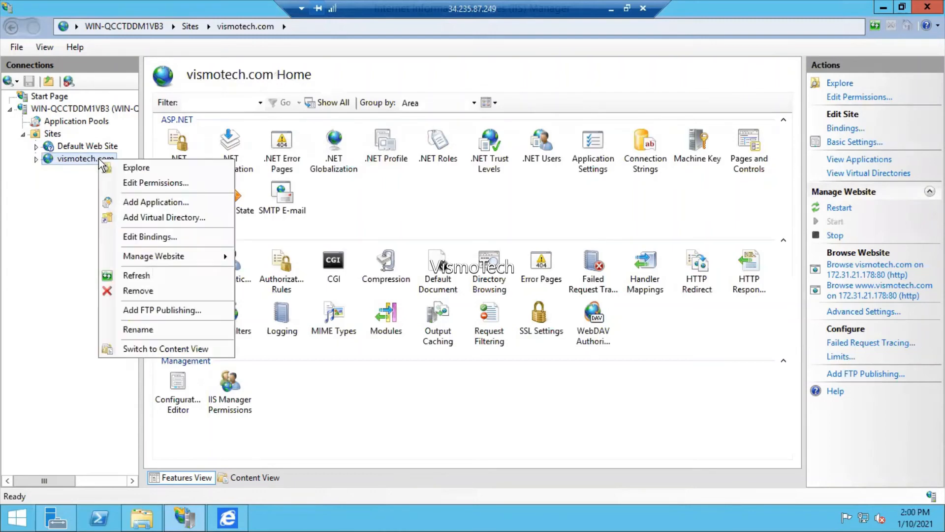
left_click(135, 168)
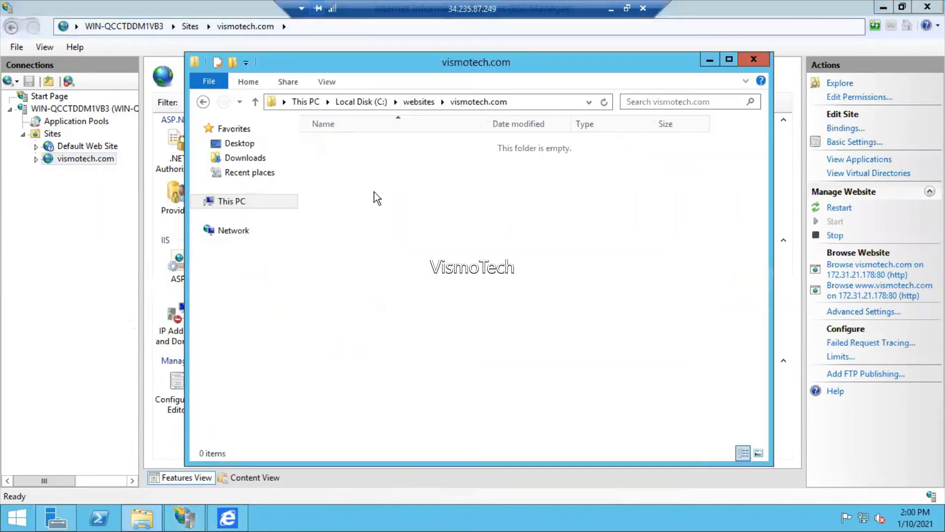
- Switch to the local browser and request the file test.txt from vismotech.com to test which folder is served
left_click(611, 8)
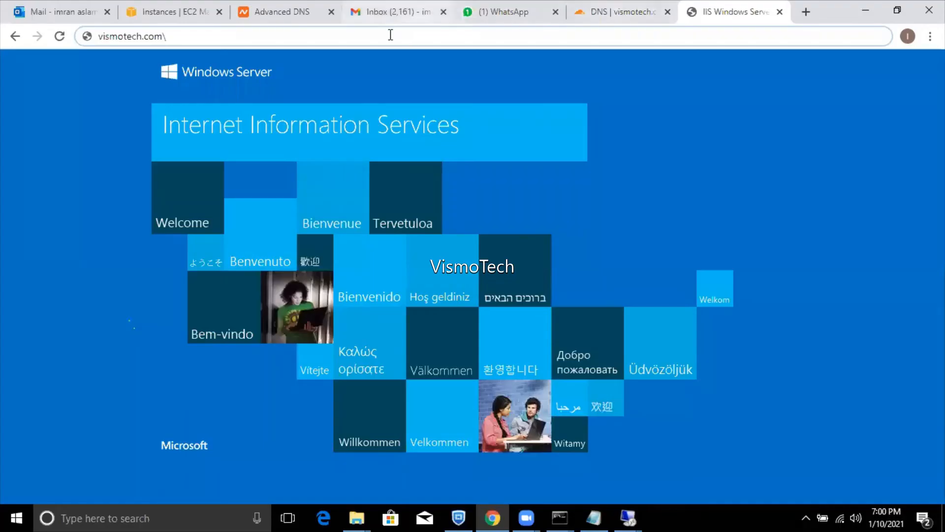
type("te")
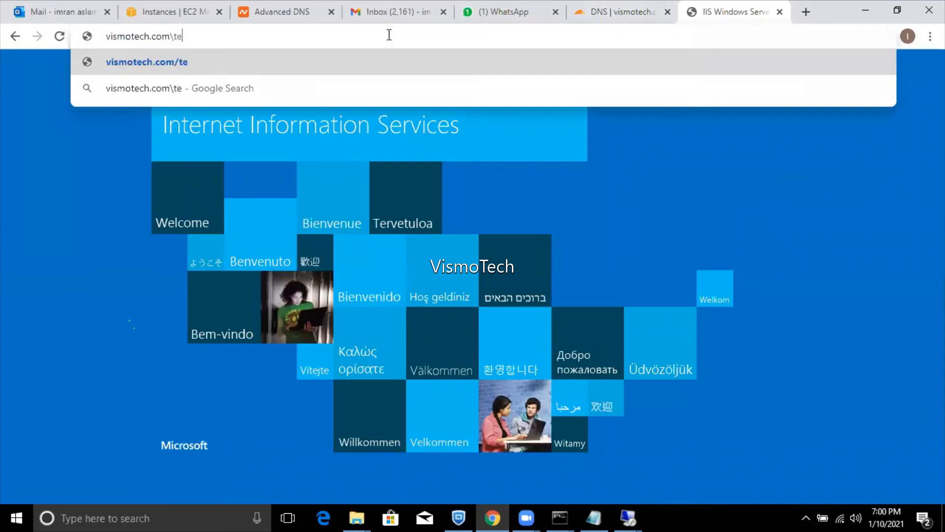
type("st.txt")
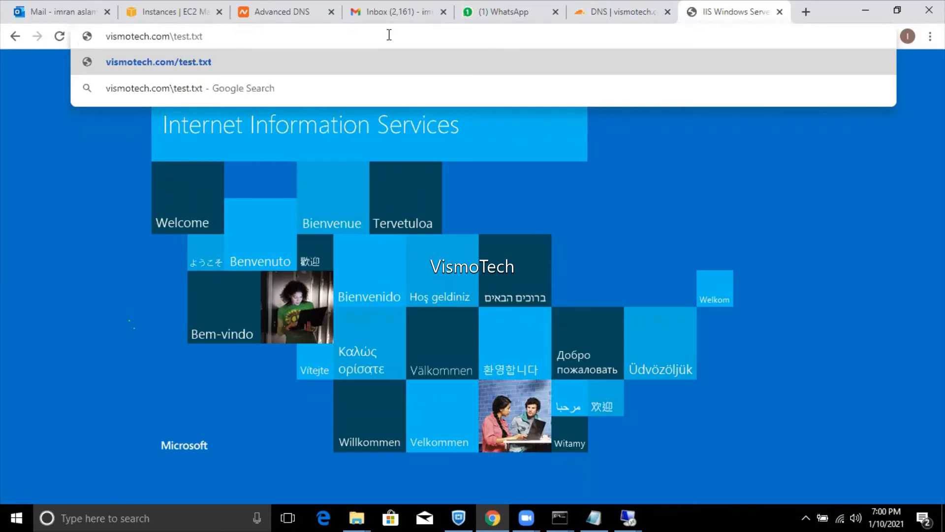
key("Return")
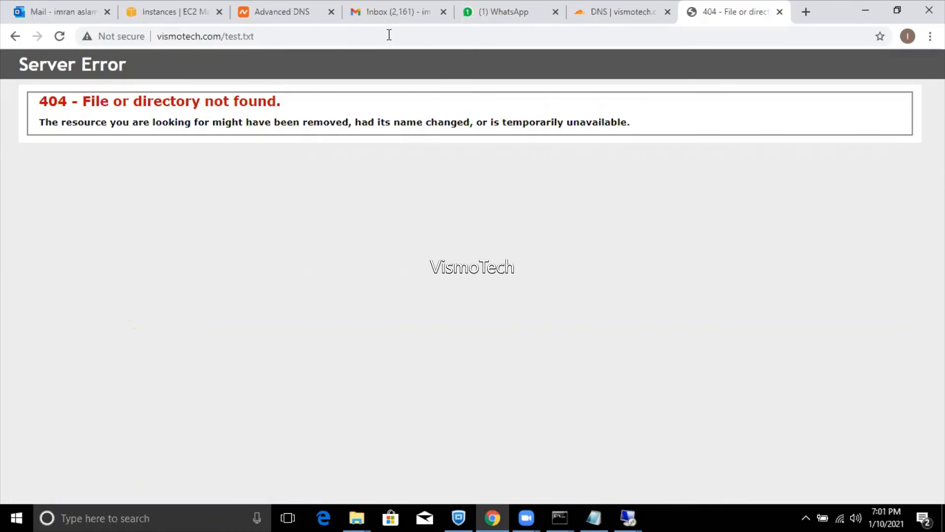
- Return to the 34.235.87.249 remote desktop and create a text document named test.txt in the vismotech.com content folder
left_click(623, 510)
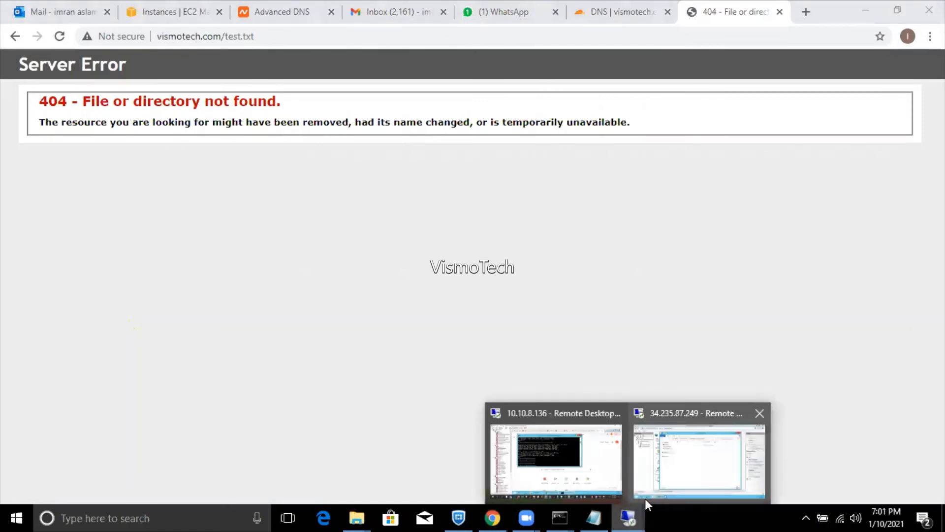
left_click(675, 478)
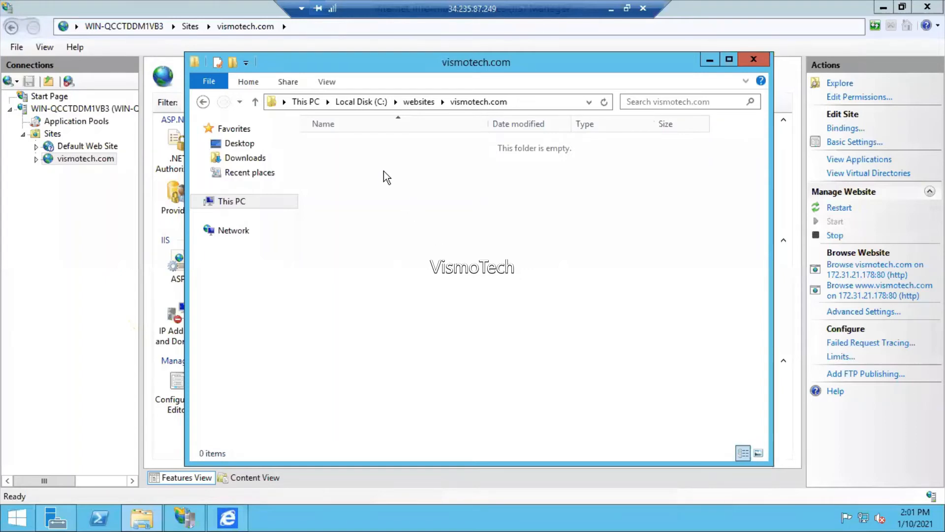
right_click(387, 178)
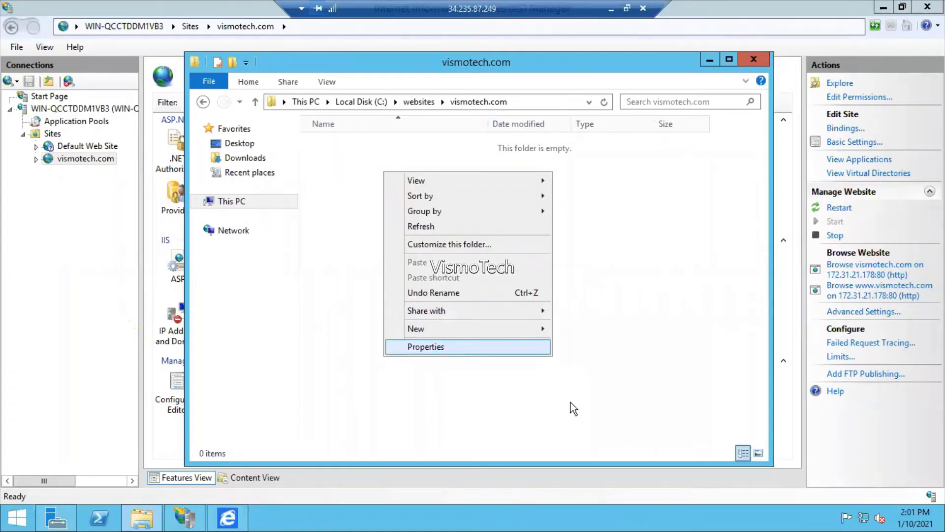
mouse_move(519, 330)
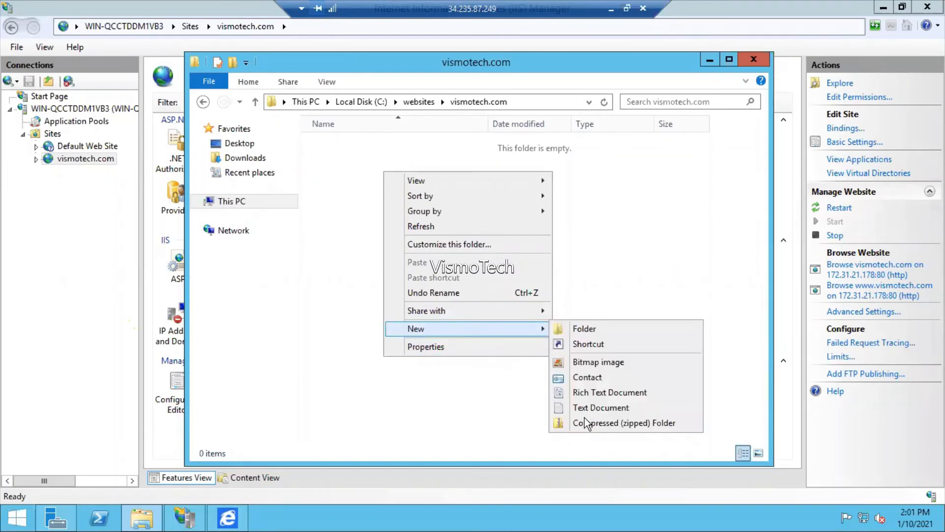
left_click(589, 409)
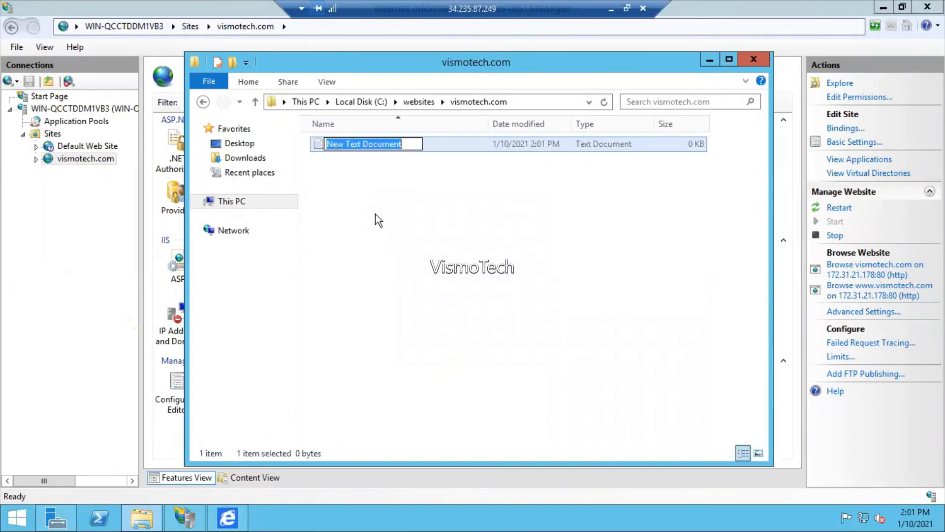
type("test")
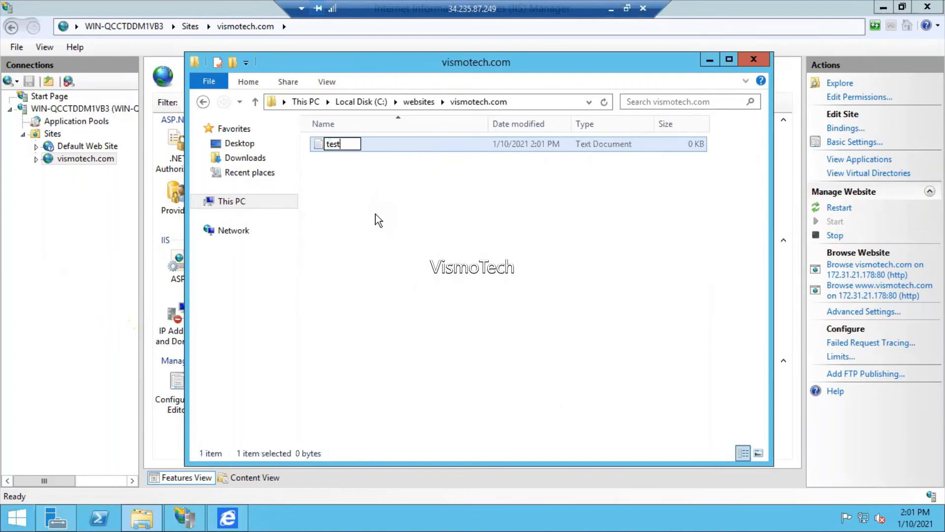
type(".txt")
key("Return")
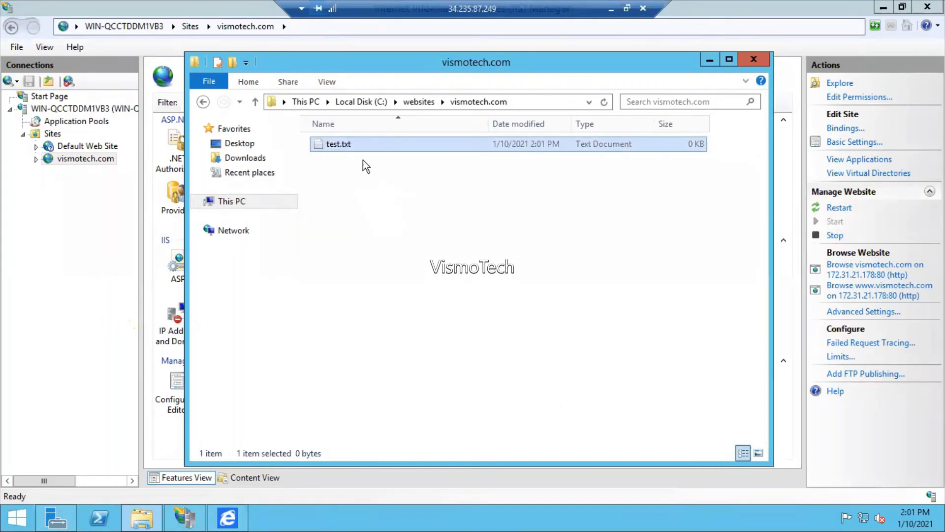
- Write "Vismo Webserver" into the new test.txt file, then save and close it
double_click(339, 140)
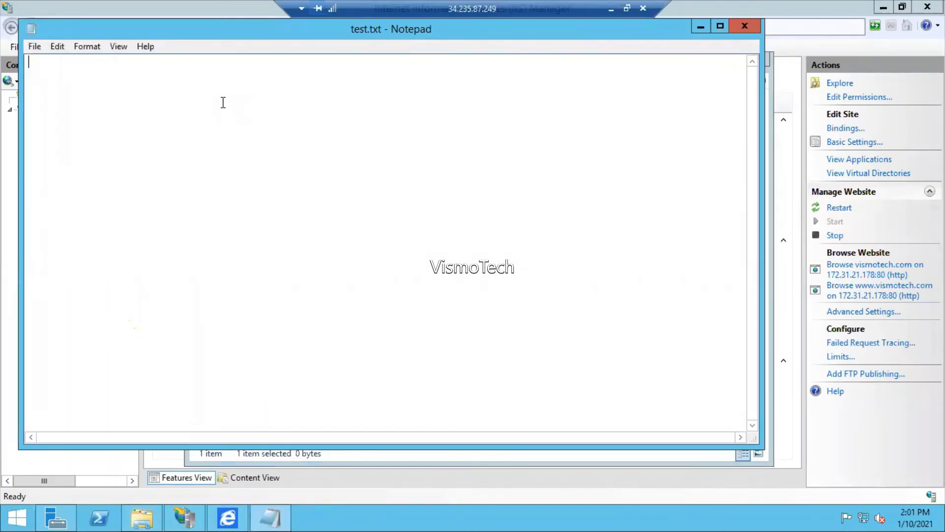
type("VIsmo Webserver")
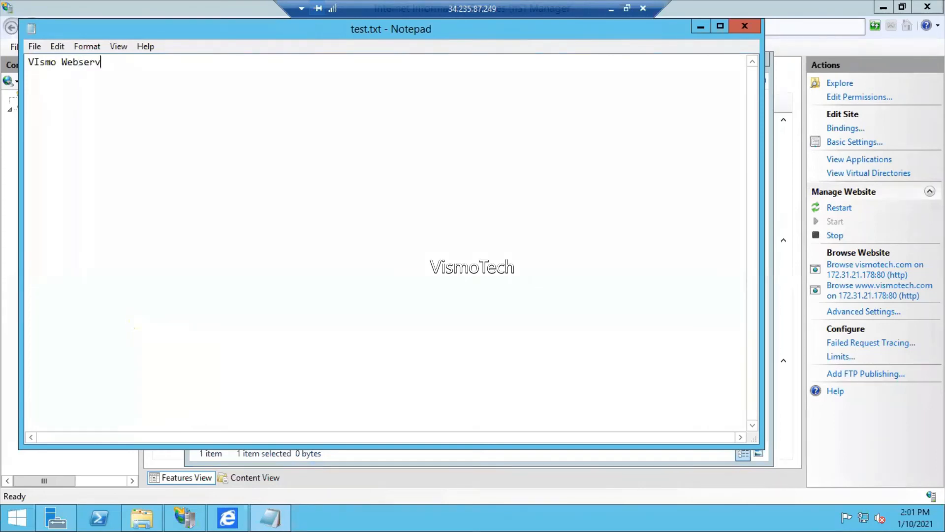
key("Left")
key("Left")
key("Left")
key("Left")
key("Left")
key("Left")
key("Left")
key("Left")
key("Left")
key("Left")
key("Left")
key("Left")
key("Left")
key("Left")
key("Left")
key("Left")
key("Left")
key("Left")
key("Right")
key("Right")
key("BackSpace")
type("i")
left_click_drag(112, 62, 21, 64)
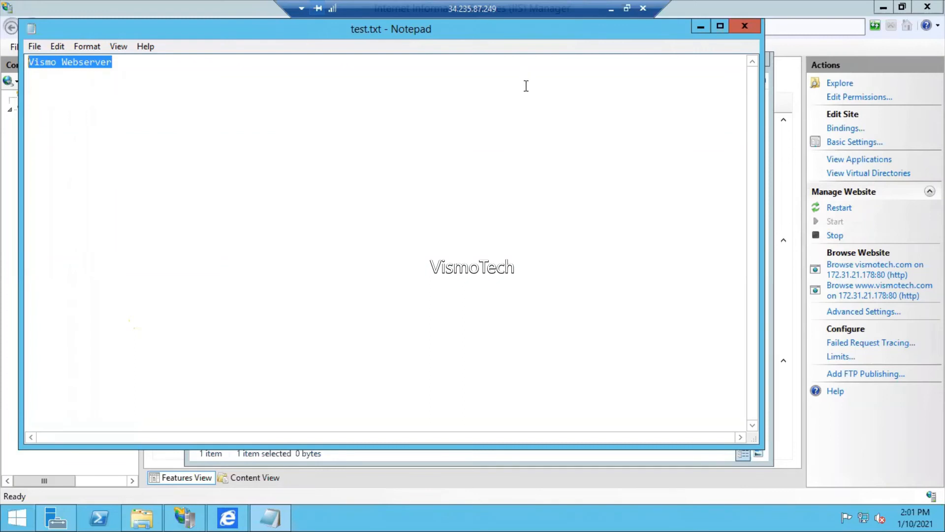
left_click(744, 27)
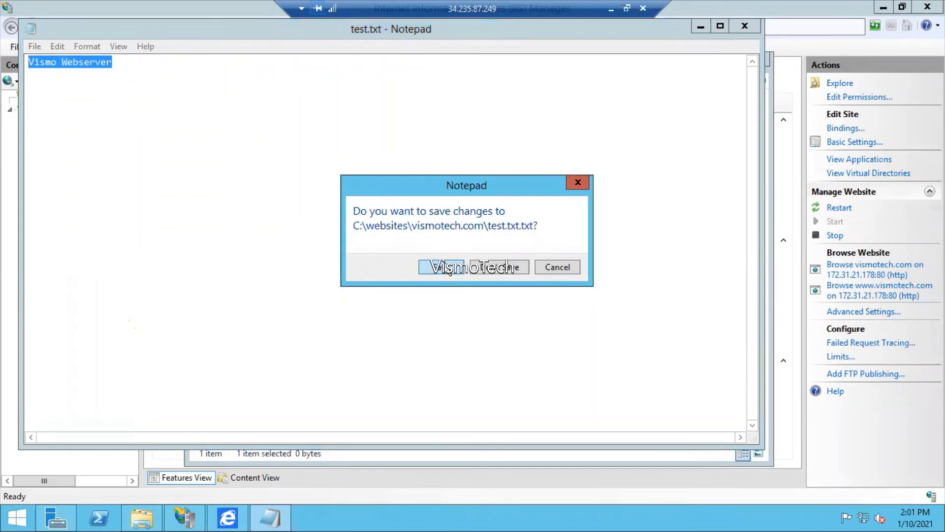
left_click(452, 273)
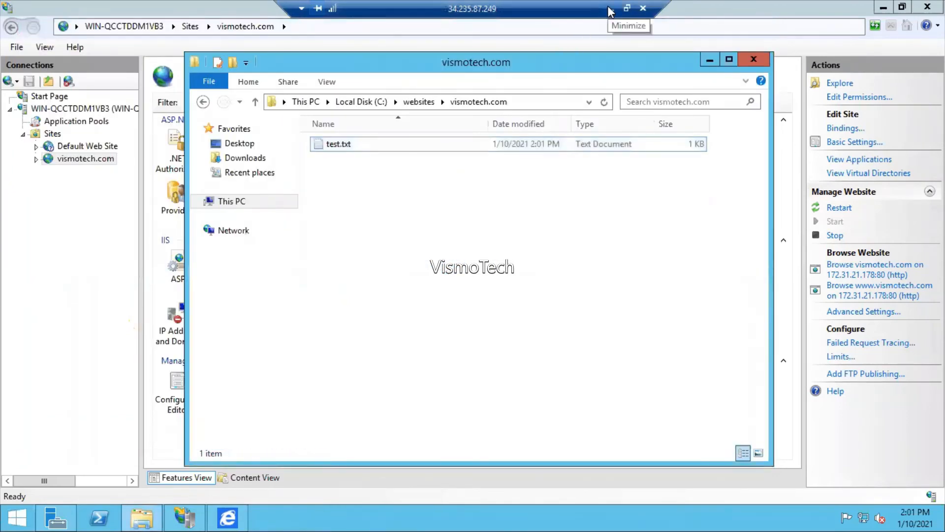
- Switch to the local browser and request vismotech.com/test.txt again, reloading the page
left_click(609, 10)
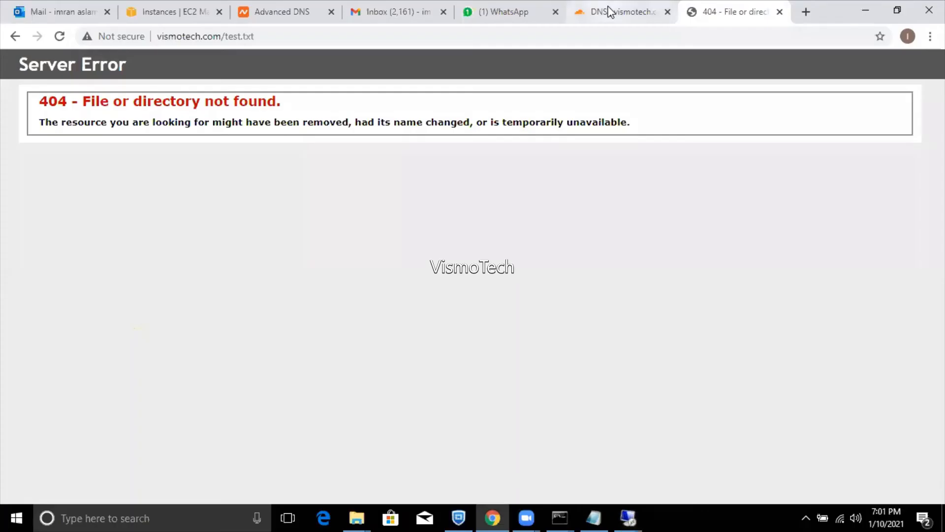
left_click(396, 37)
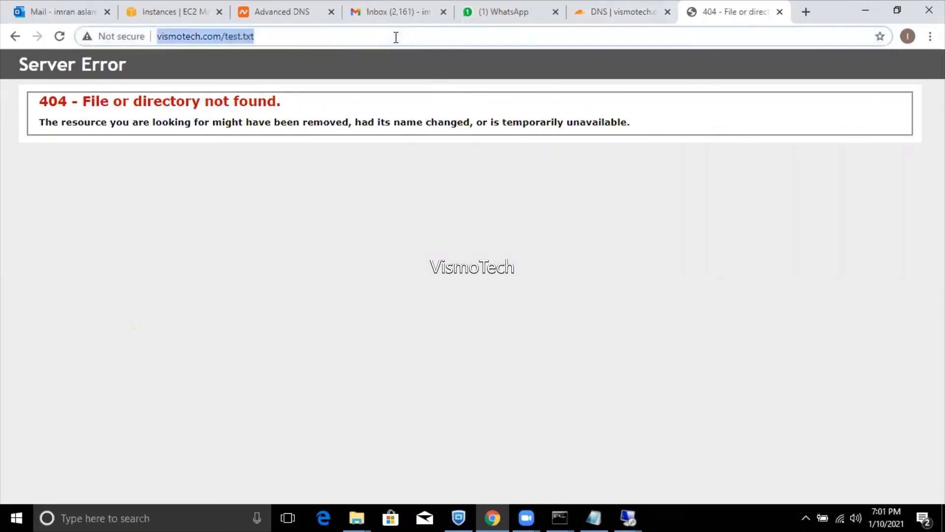
key("Return")
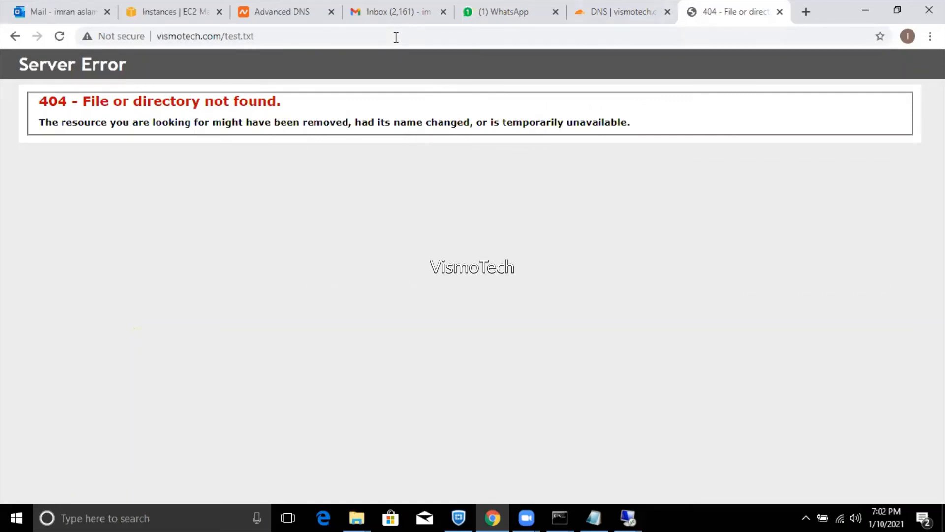
key("F5")
left_click(357, 518)
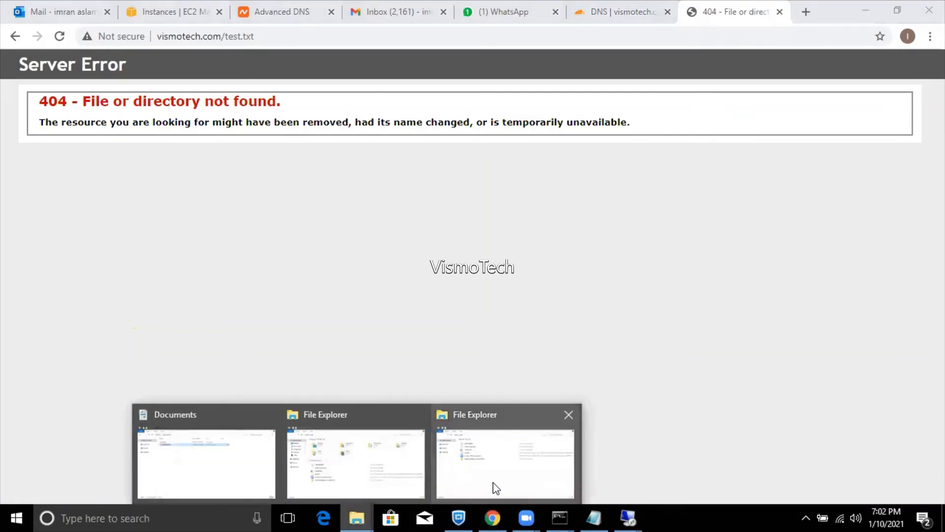
left_click(487, 466)
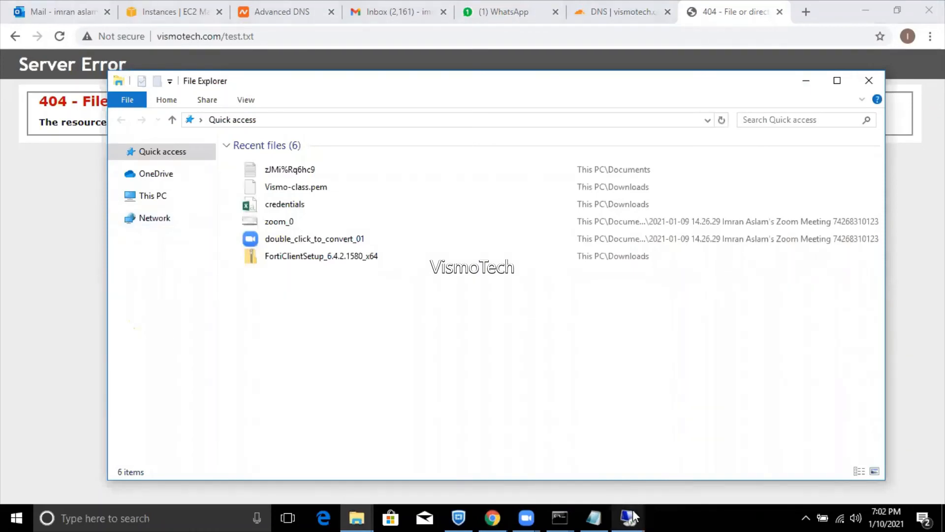
- Return to the 34.235.87.249 remote desktop, close the content folder and browse the vismotech.com http binding from IIS Manager
mouse_move(633, 517)
left_click(688, 474)
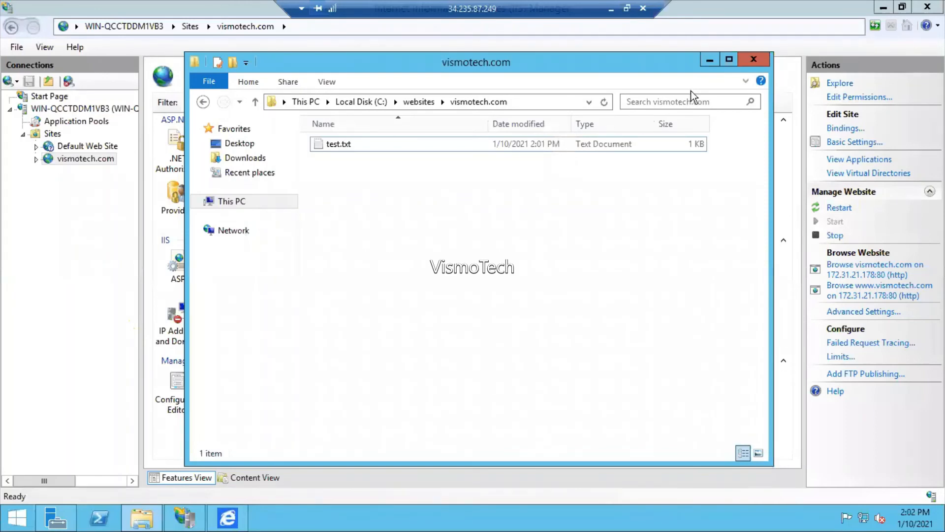
left_click(754, 64)
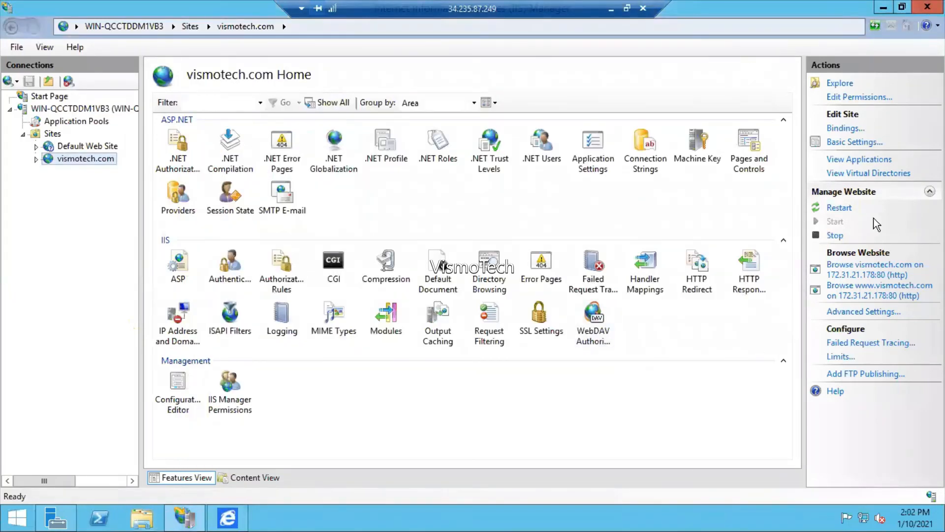
left_click(870, 275)
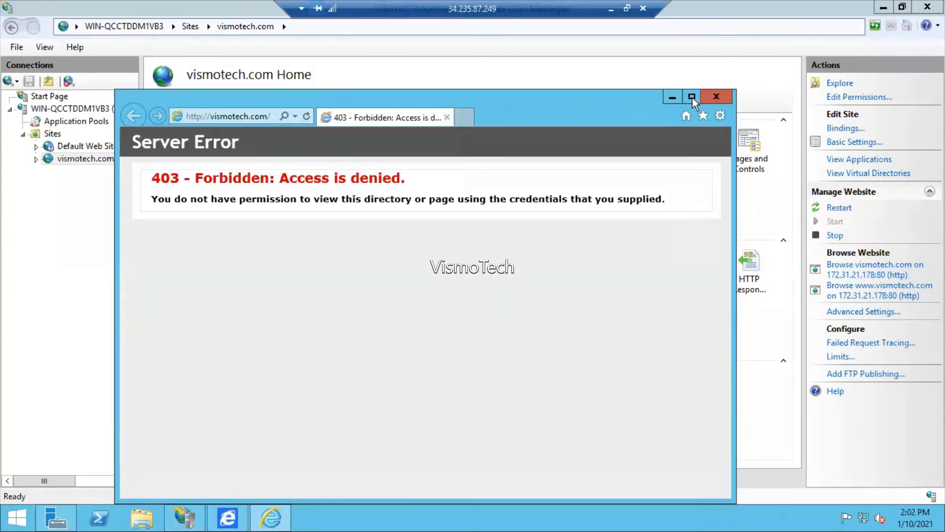
left_click(692, 97)
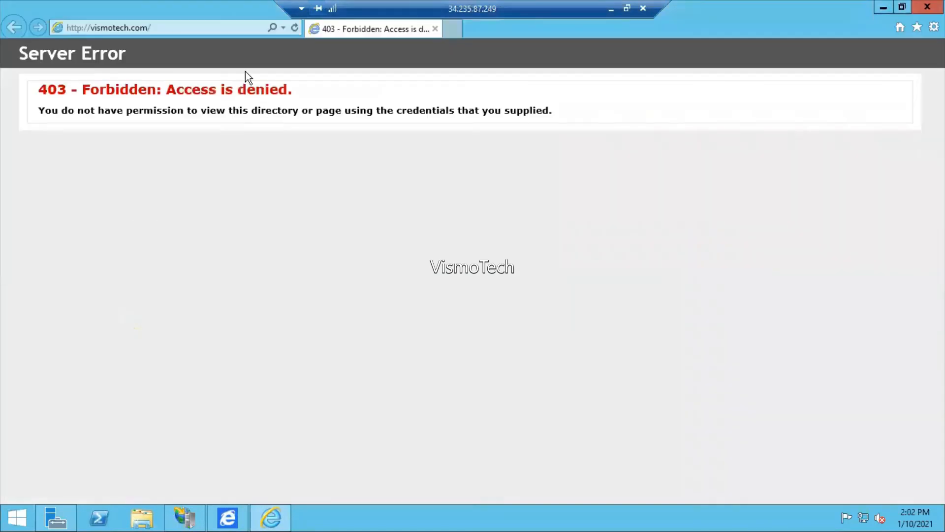
- Request test.txt from vismotech.com in the server's own browser
left_click(208, 27)
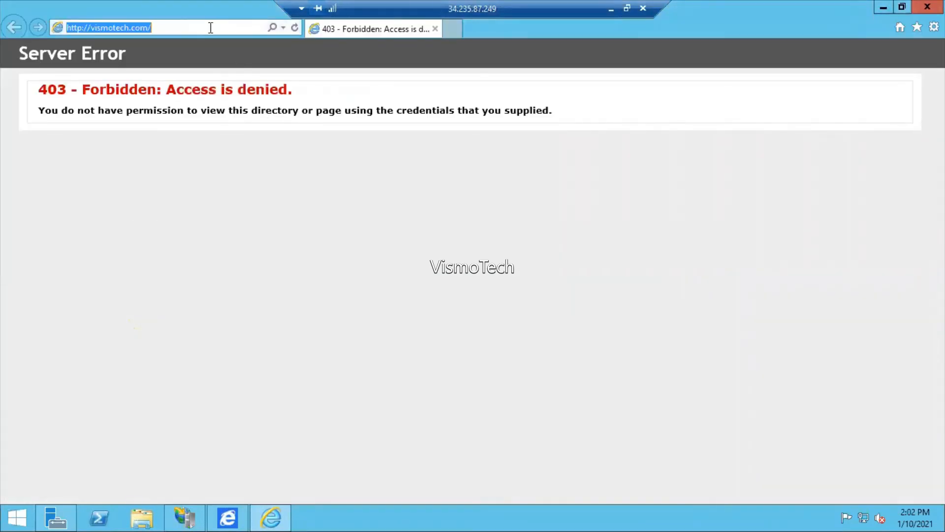
left_click(211, 27)
type("t")
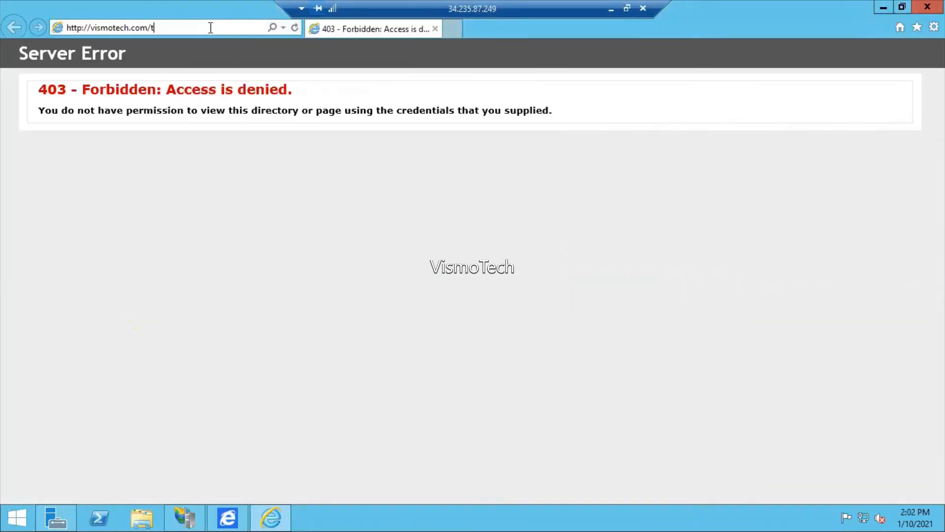
type("est.txt")
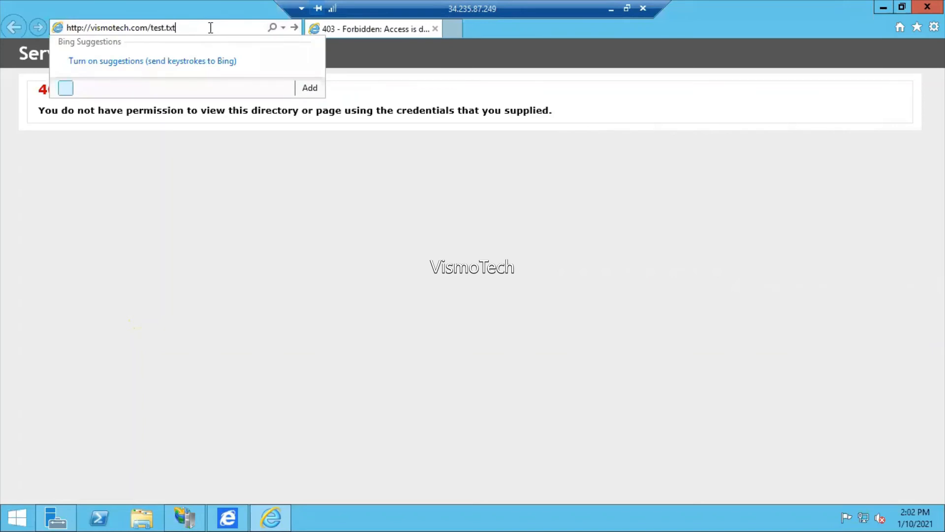
key("Return")
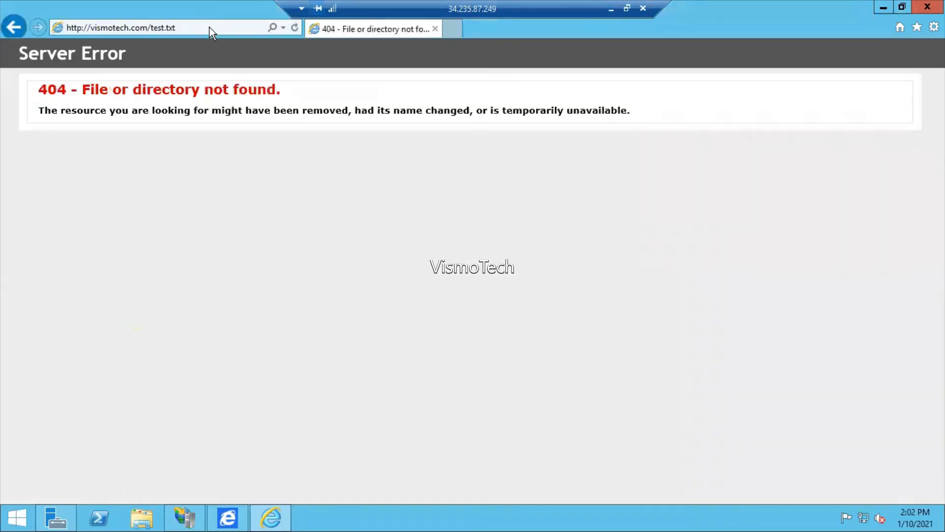
left_click(211, 28)
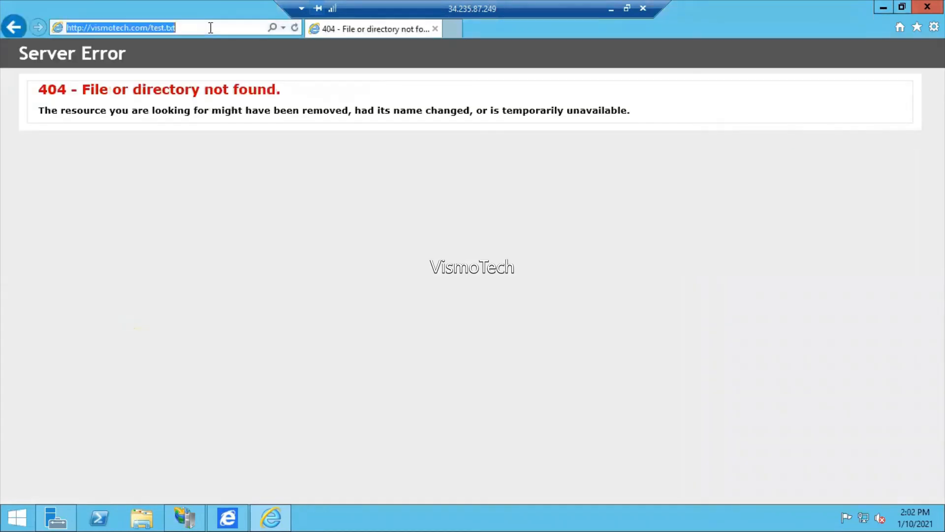
left_click(240, 29)
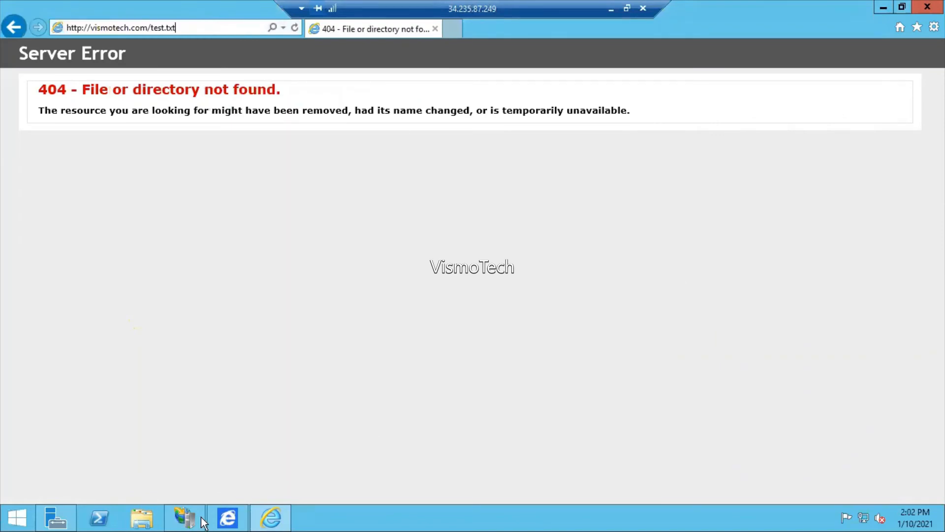
- Open the security properties of the websites folder on the server's C: drive
left_click(152, 503)
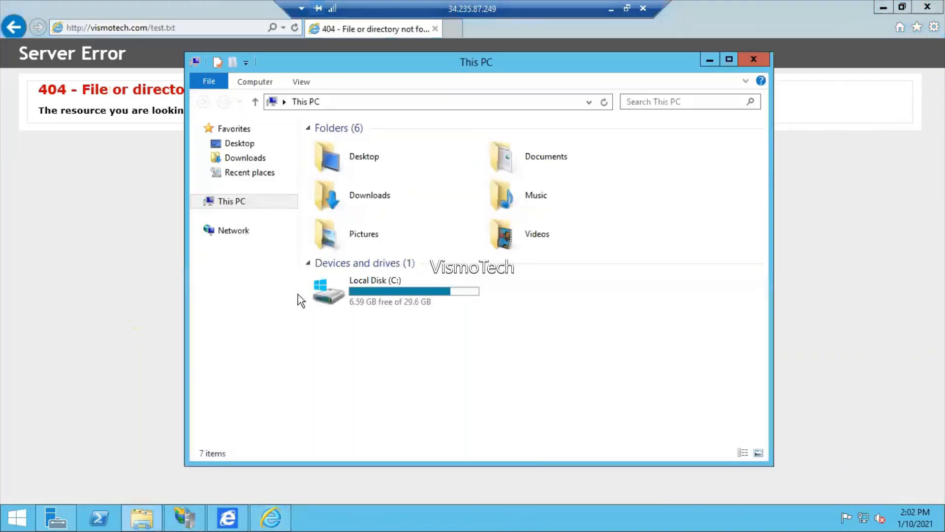
double_click(407, 304)
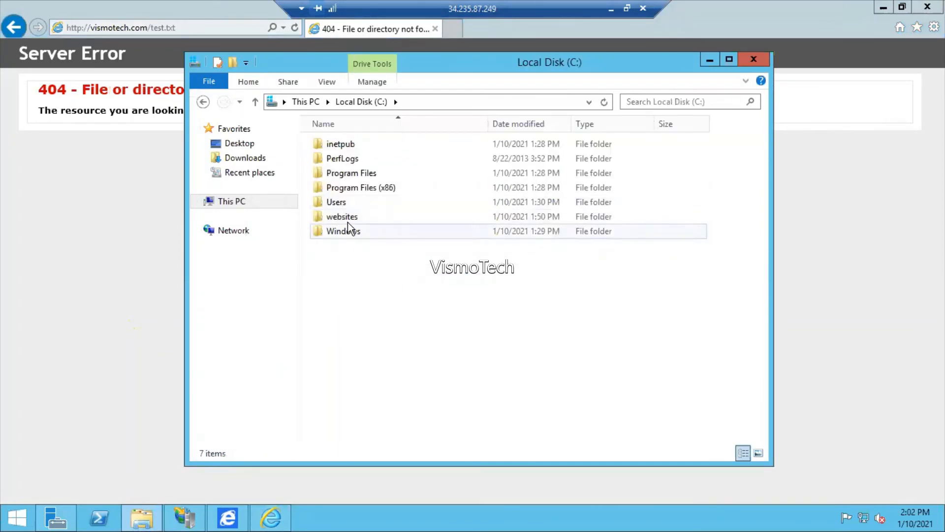
right_click(348, 217)
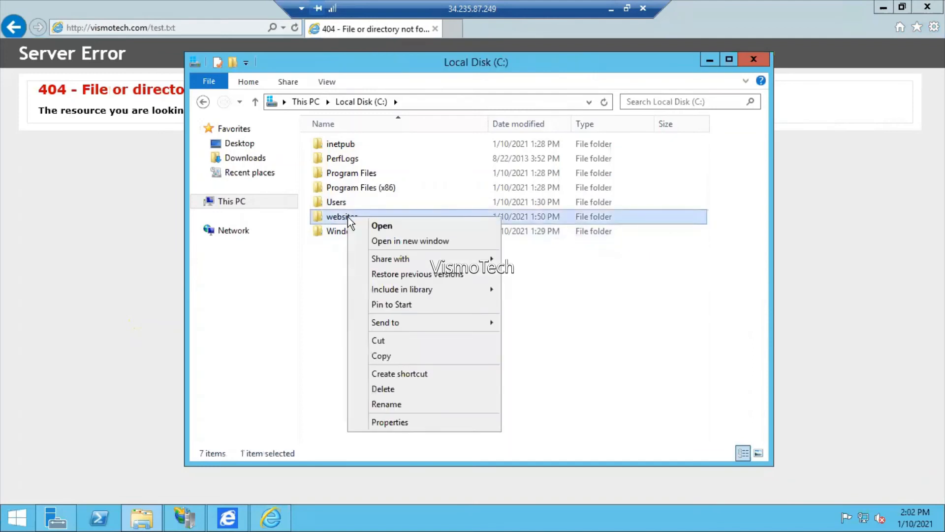
left_click(400, 427)
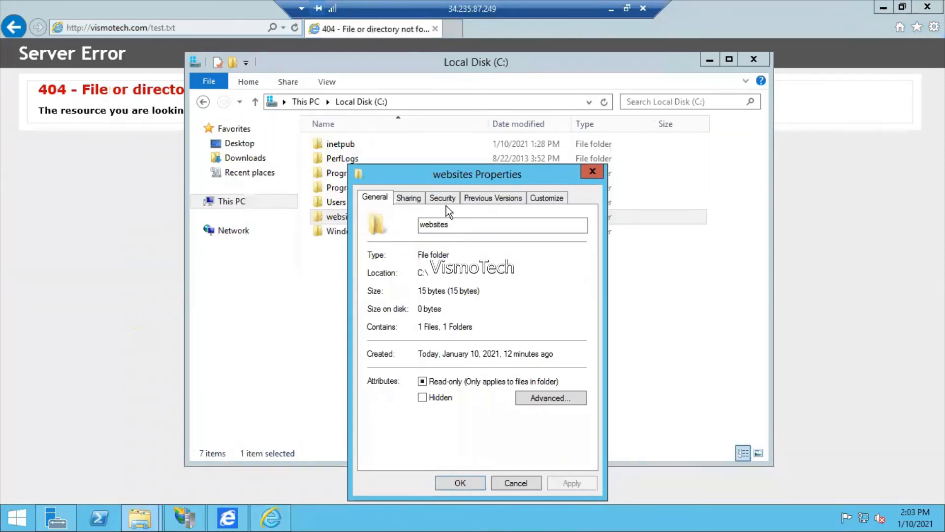
left_click(450, 197)
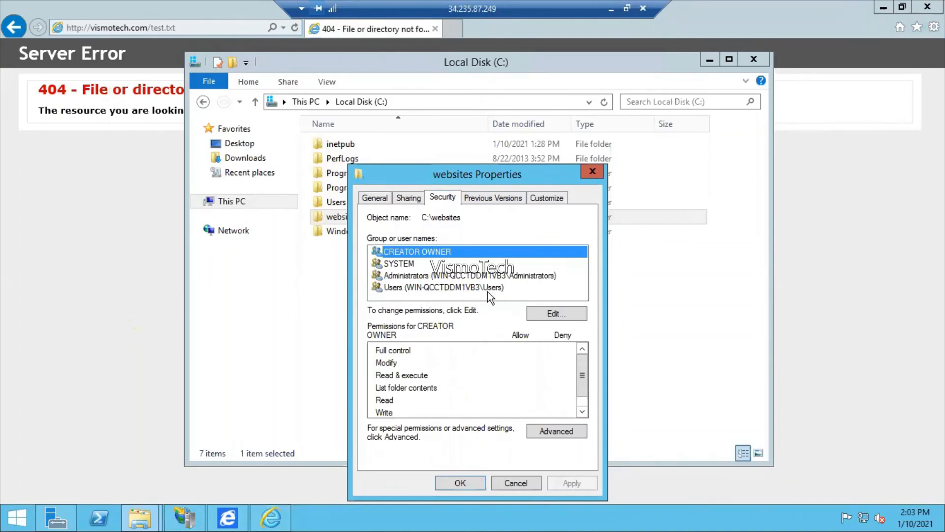
- Add the IIS_IUSRS and IUSR accounts to the websites folder's permission list by searching the server's users and groups
left_click(546, 311)
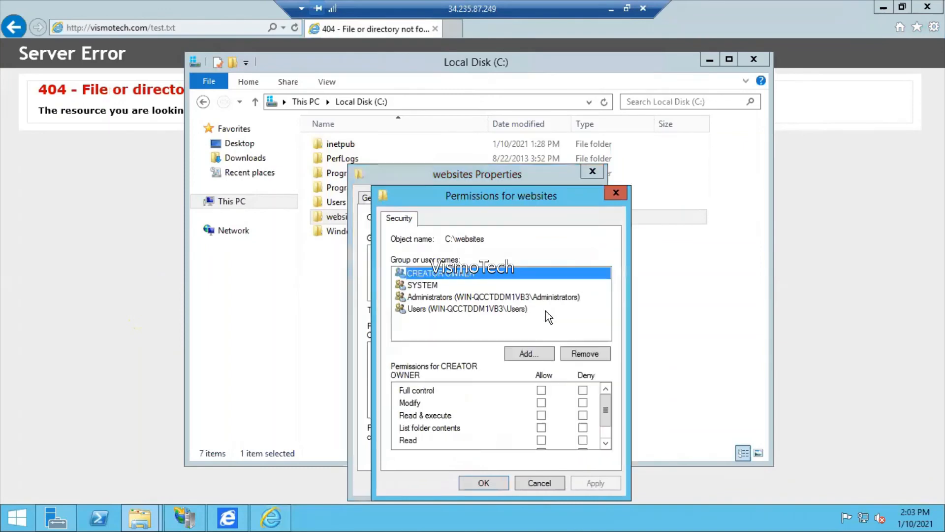
left_click(519, 353)
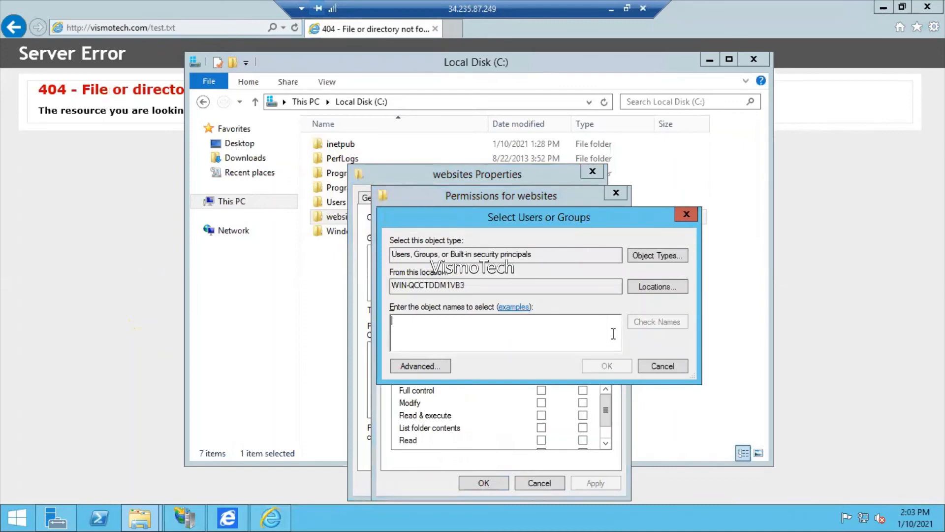
left_click(419, 367)
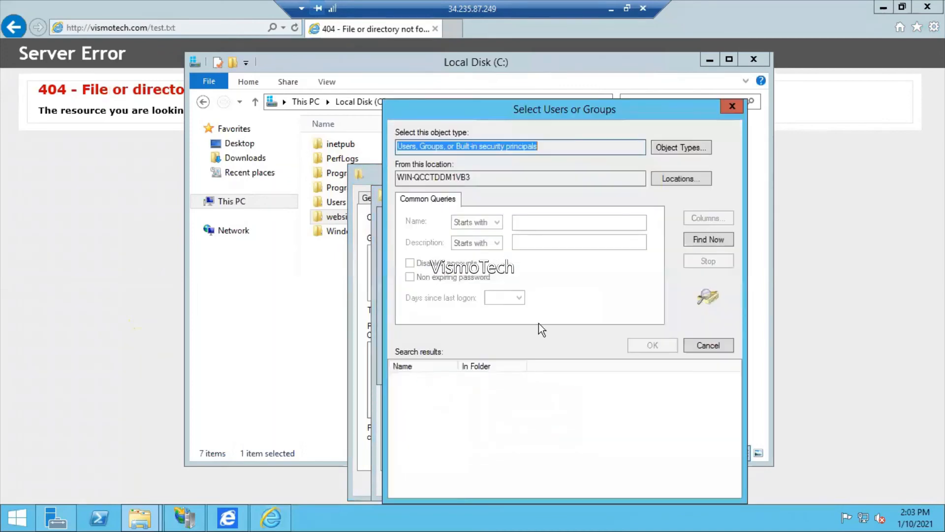
left_click(702, 240)
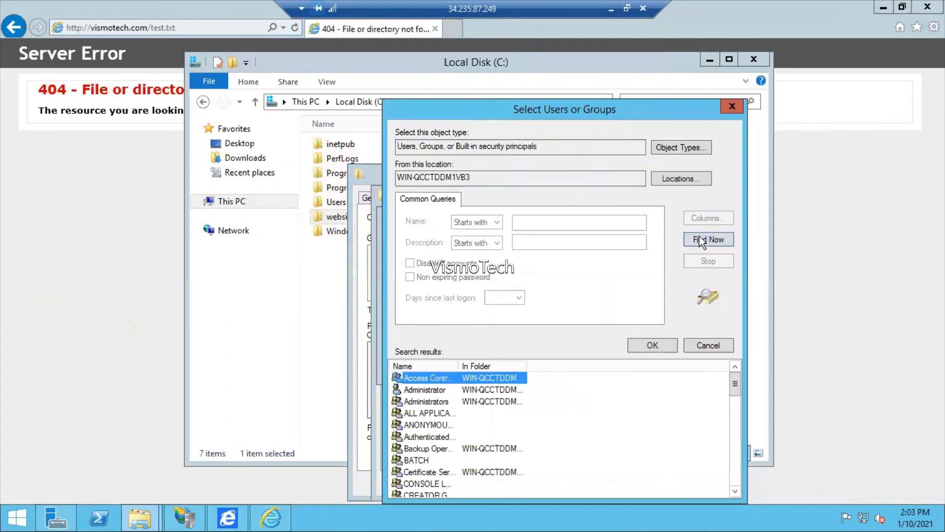
left_click(427, 401)
key("i")
key("i")
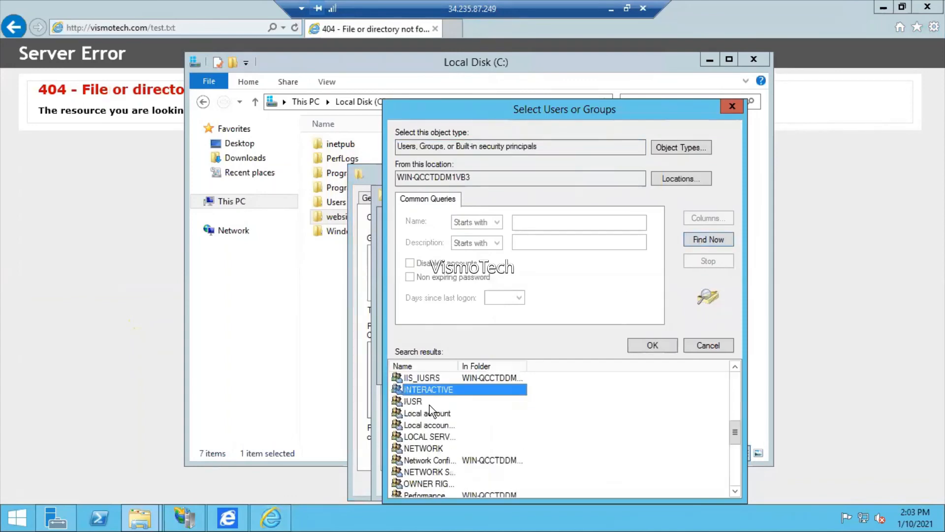
left_click(428, 378)
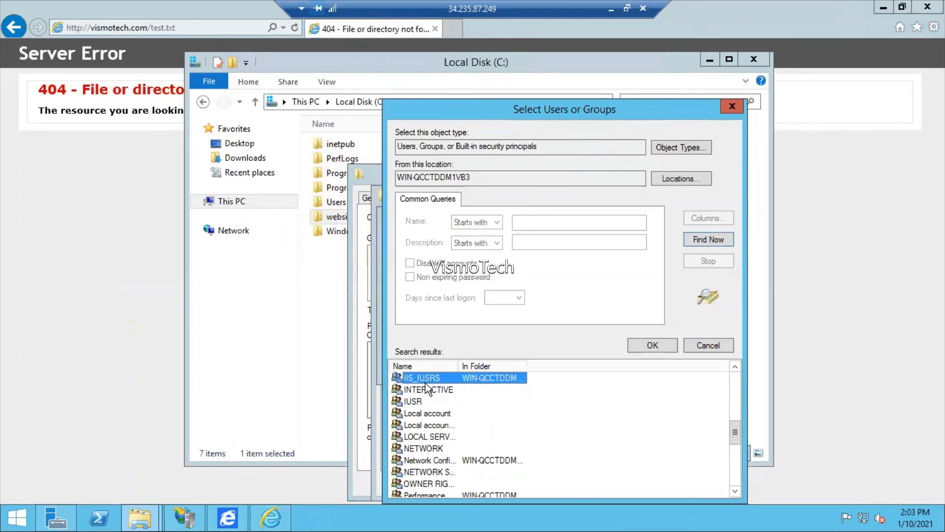
left_click(408, 401, "ctrl")
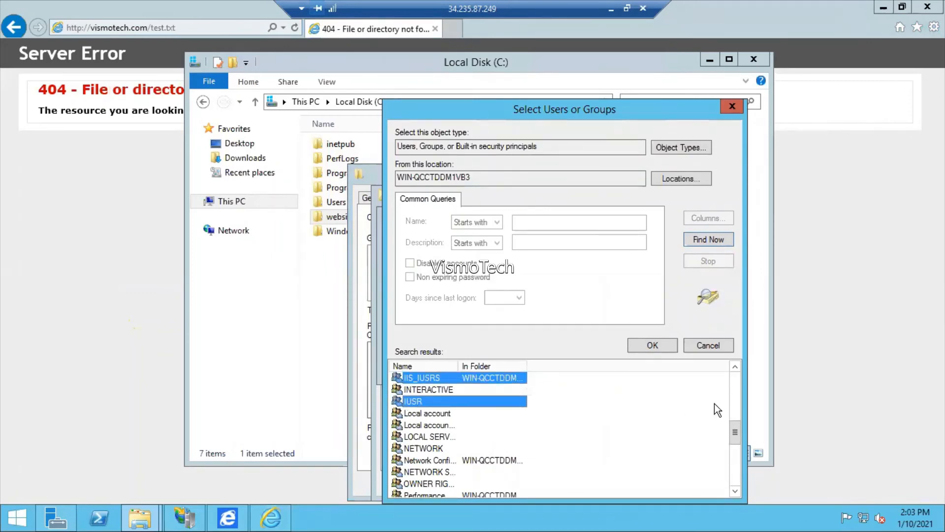
left_click(649, 346)
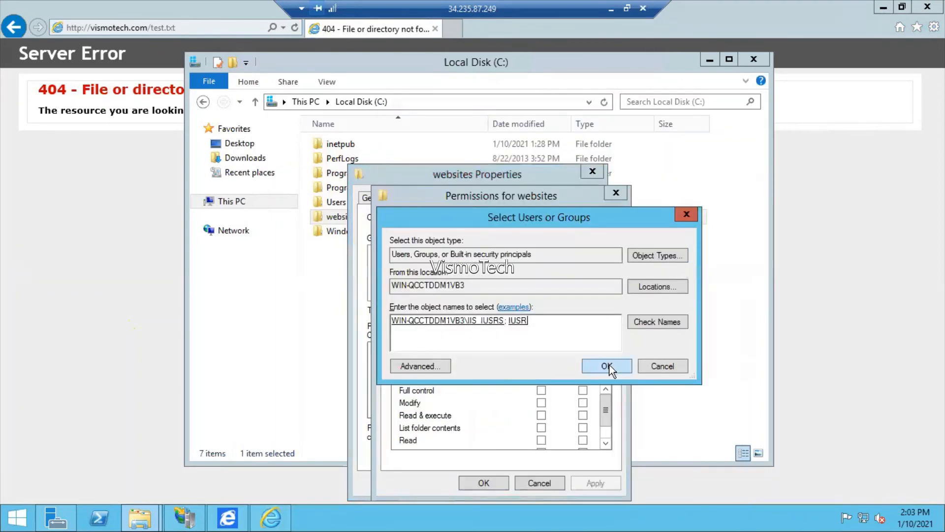
left_click(609, 364)
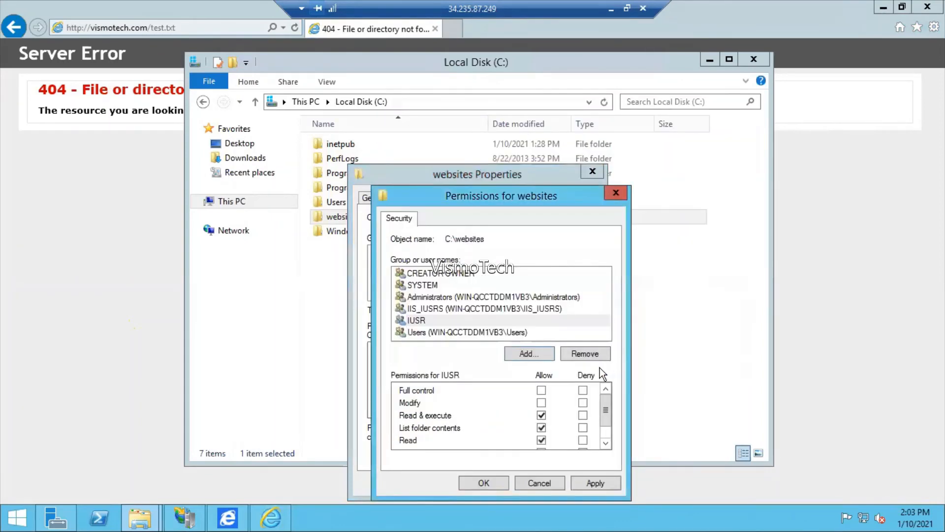
- Allow IUSR full control of the websites folder, apply the permissions and close the folder's properties
left_click(541, 403)
left_click(541, 390)
left_click(593, 477)
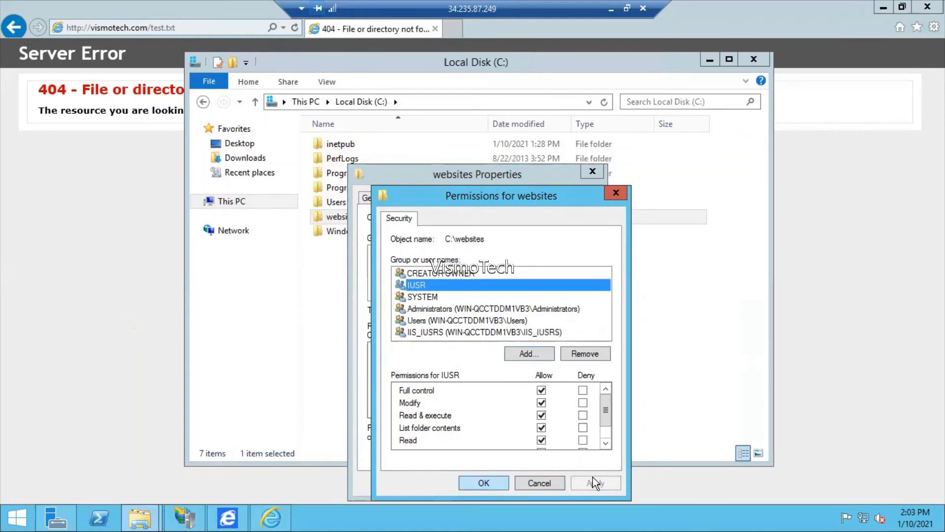
left_click(475, 478)
left_click(472, 480)
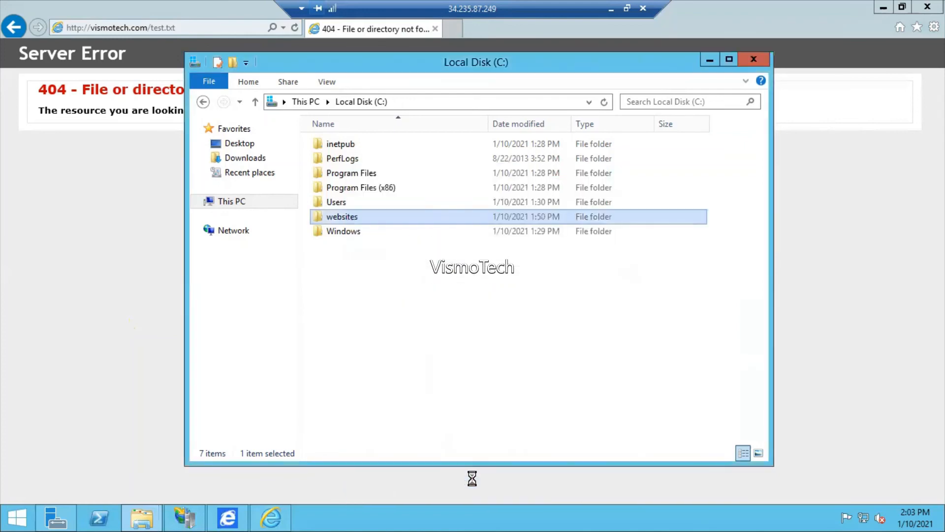
- Reopen the websites folder's security properties and check the permissions granted to IUSR
right_click(348, 221)
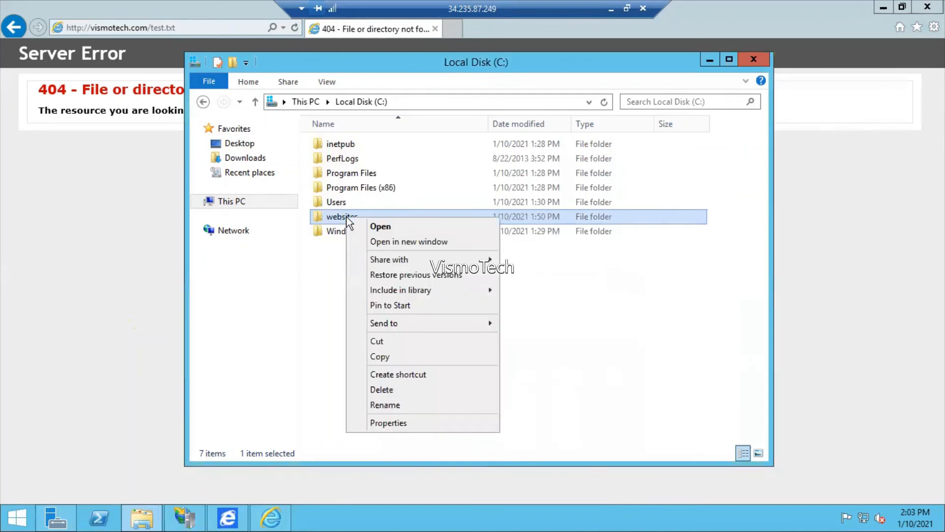
left_click(401, 424)
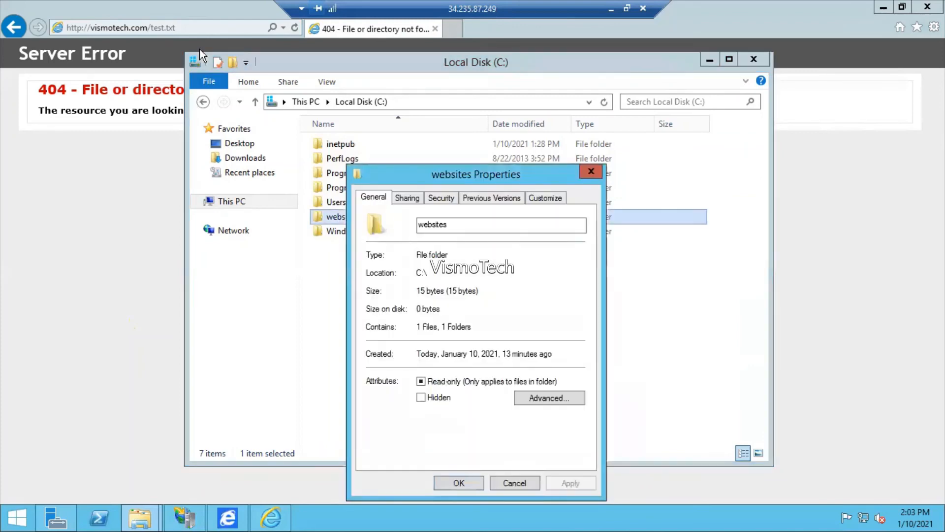
left_click(199, 31)
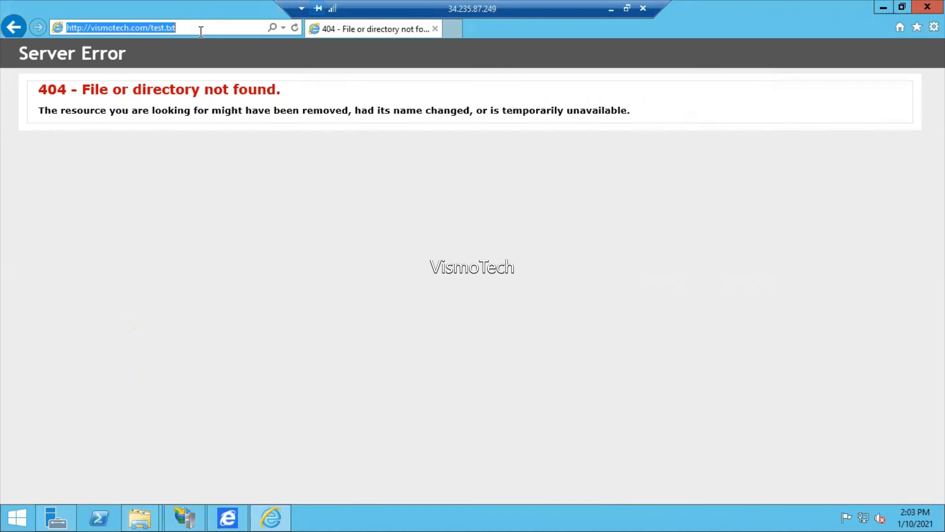
left_click(234, 28)
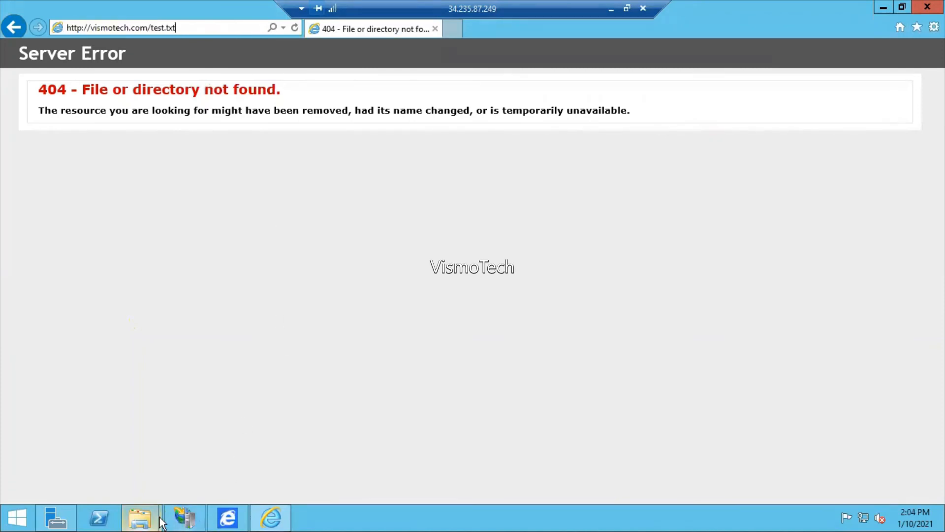
mouse_move(159, 518)
left_click(218, 468)
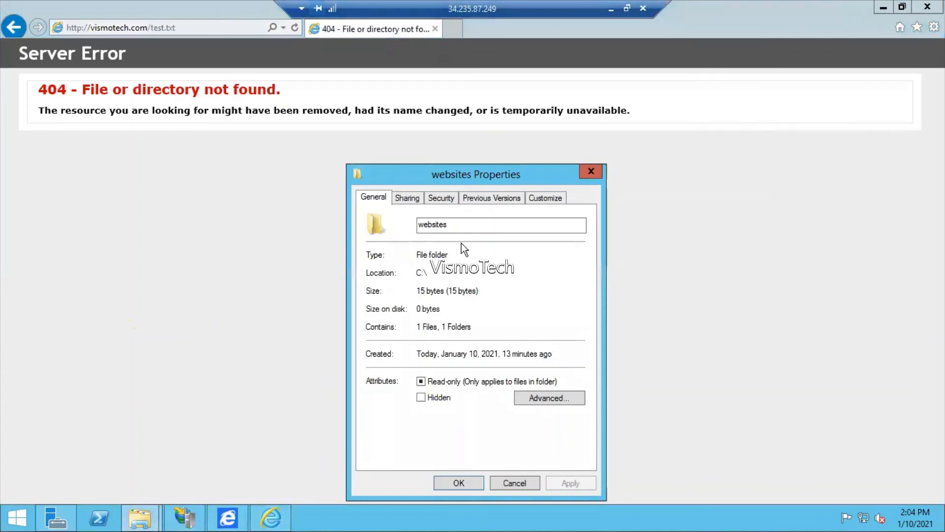
left_click(446, 199)
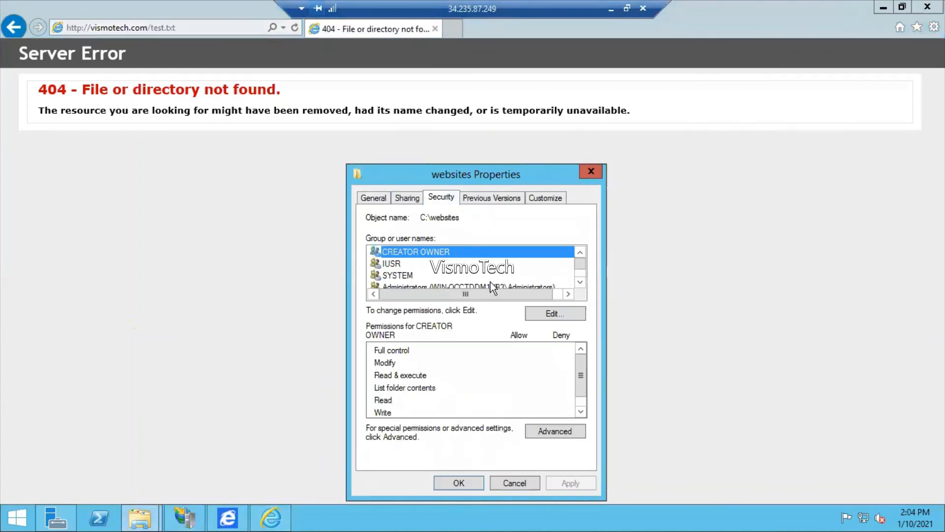
left_click(394, 265)
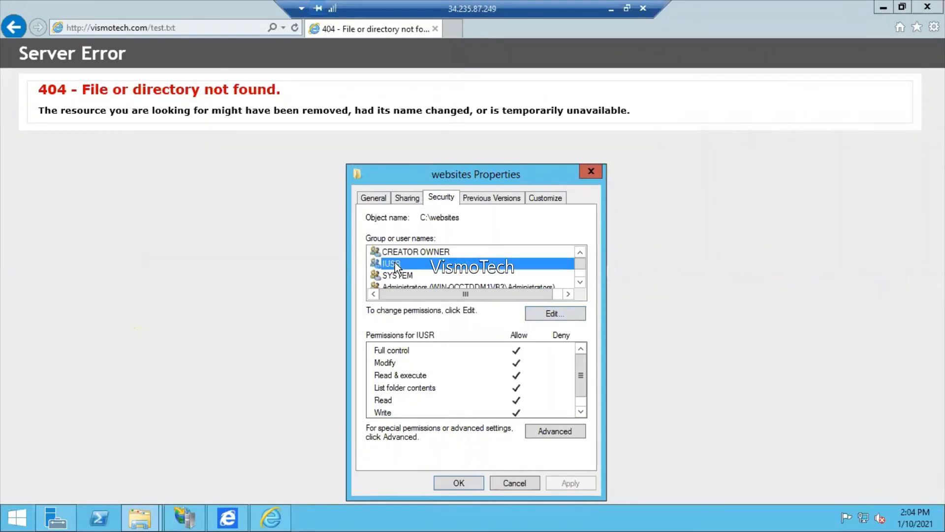
- Add the Everyone group to the websites folder's permission list, verifying the name before accepting it
left_click(554, 314)
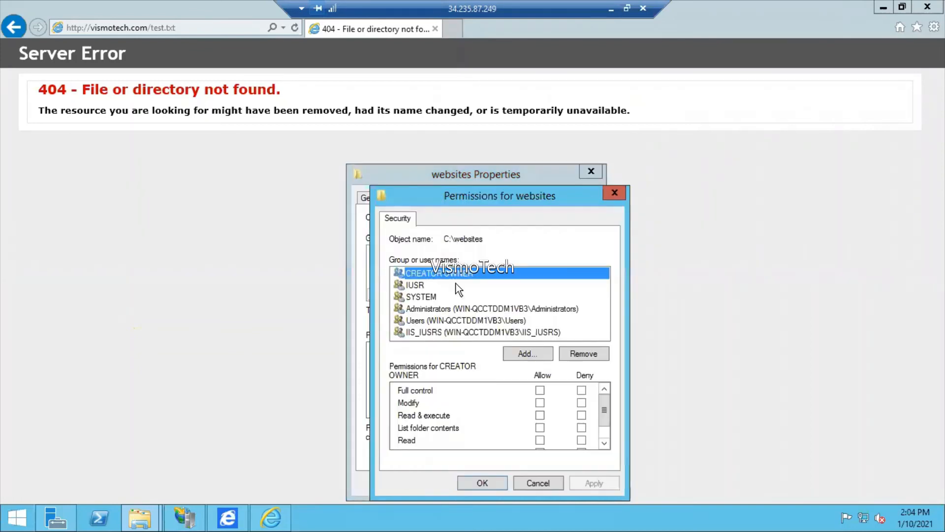
left_click(520, 350)
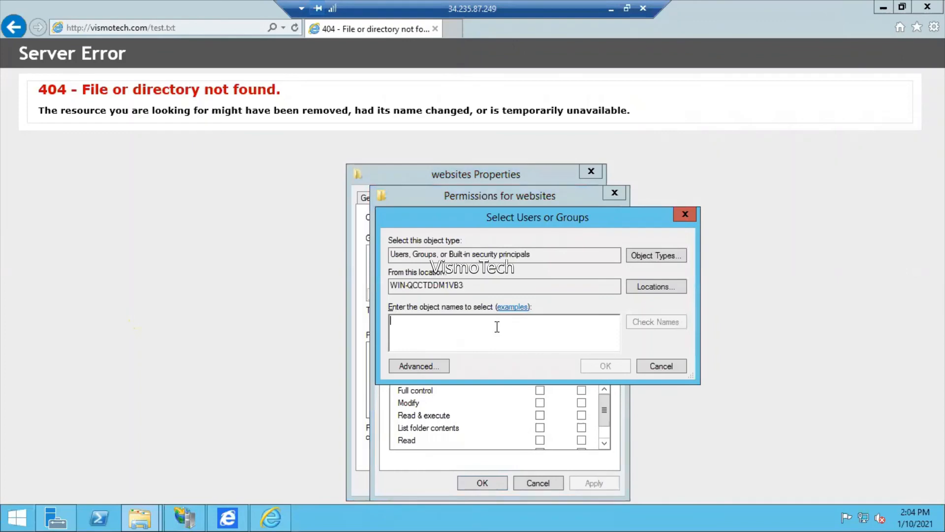
type("eve")
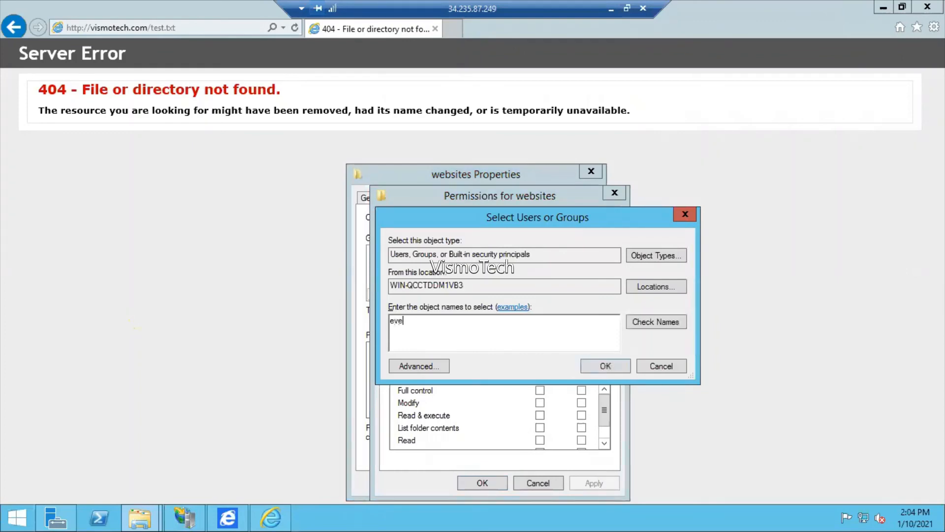
type("ryone")
left_click(641, 323)
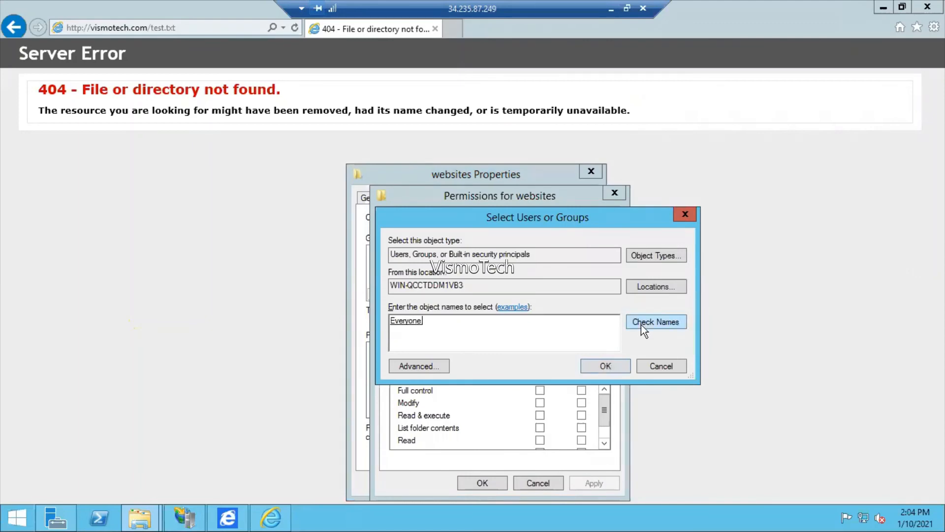
left_click(605, 366)
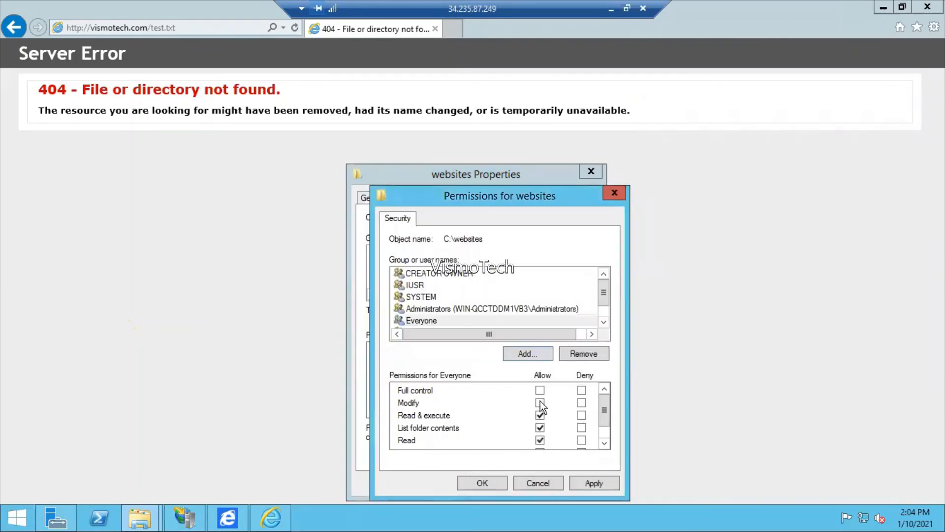
- Allow Everyone full control of the websites folder and close its properties
left_click(540, 403)
left_click(478, 481)
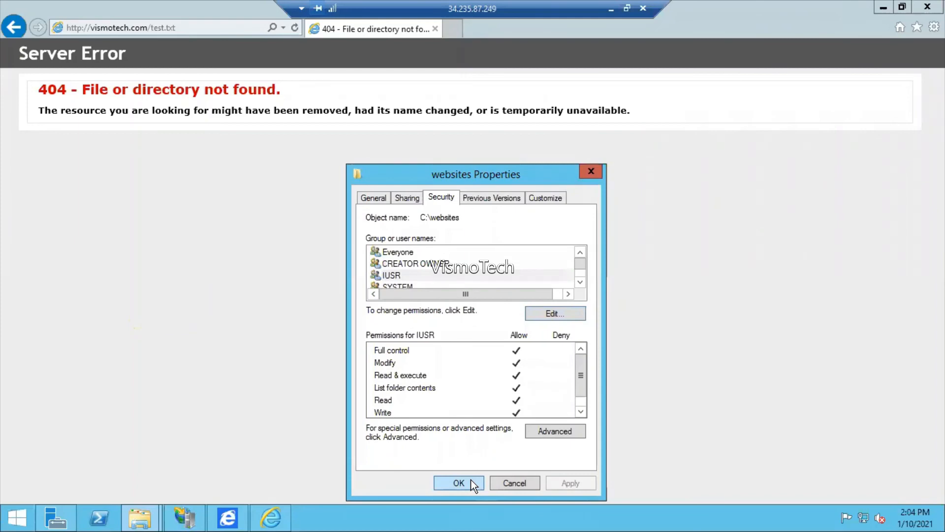
left_click(471, 482)
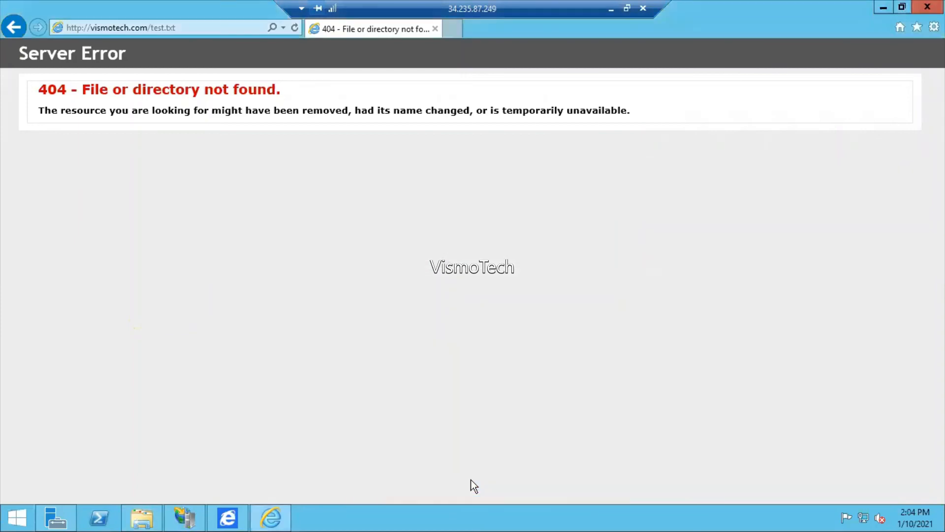
- Look inside the vismotech.com folder under C:\websites, and examine the folder's security permissions for IUSR
left_click(142, 517)
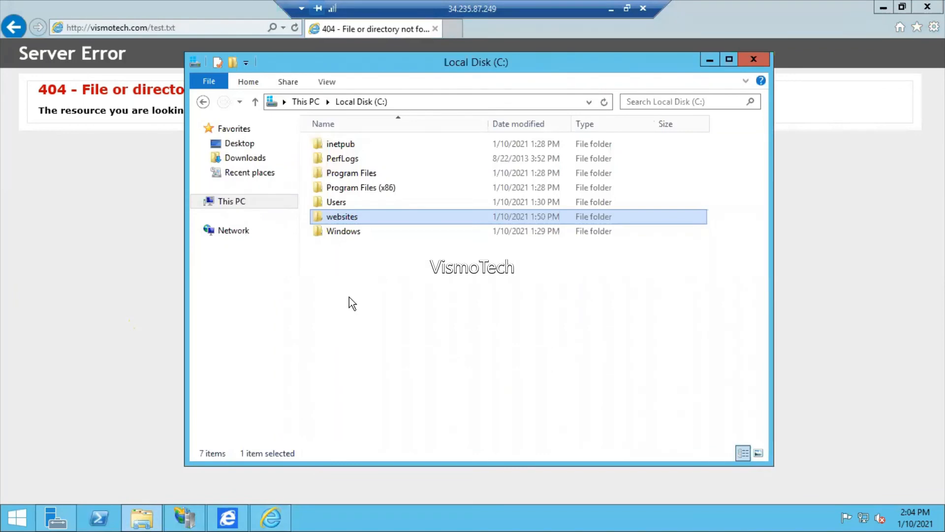
double_click(353, 220)
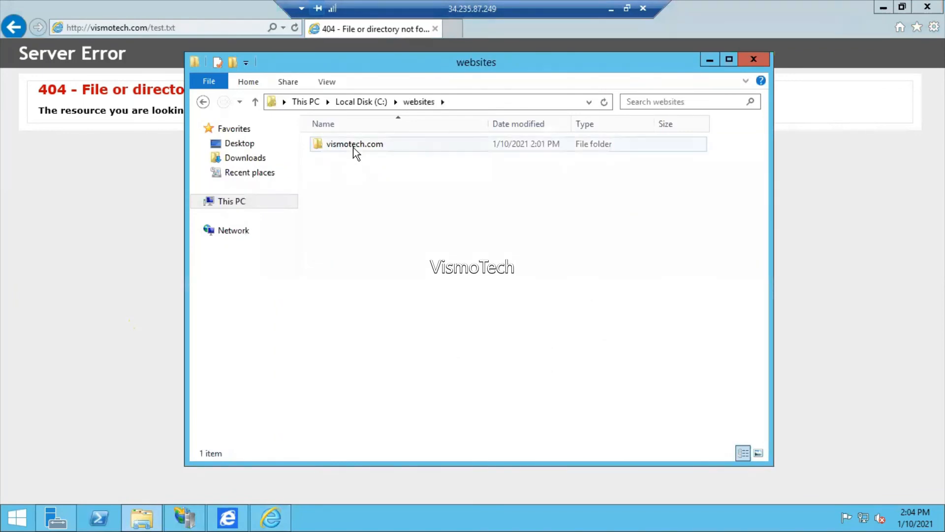
double_click(354, 148)
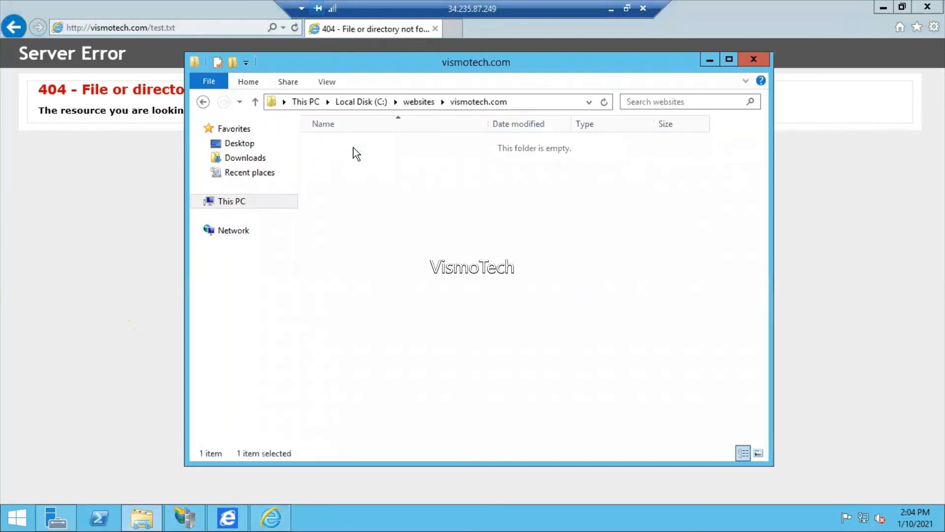
left_click(203, 102)
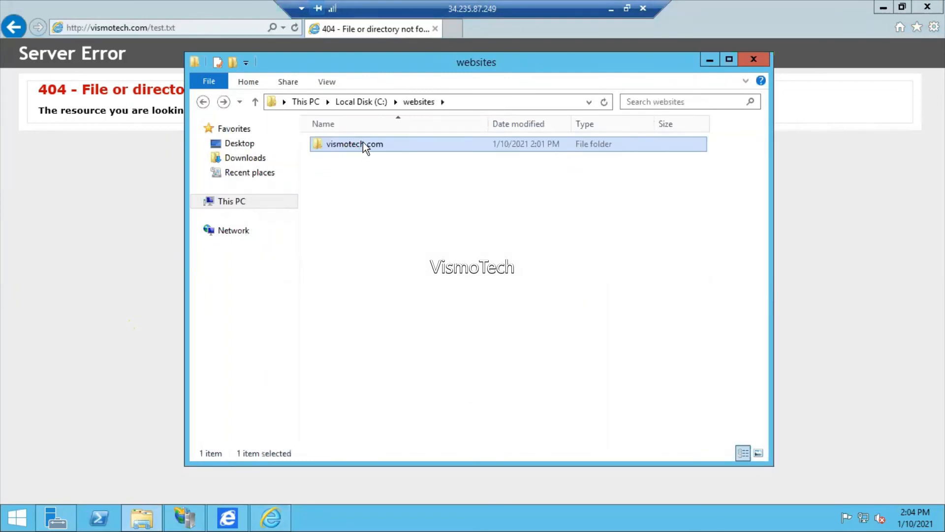
right_click(362, 142)
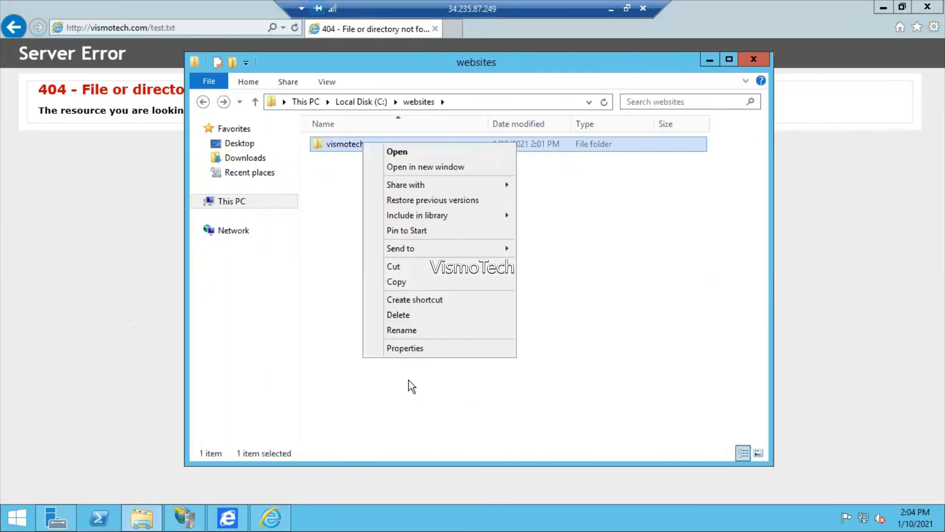
left_click(412, 347)
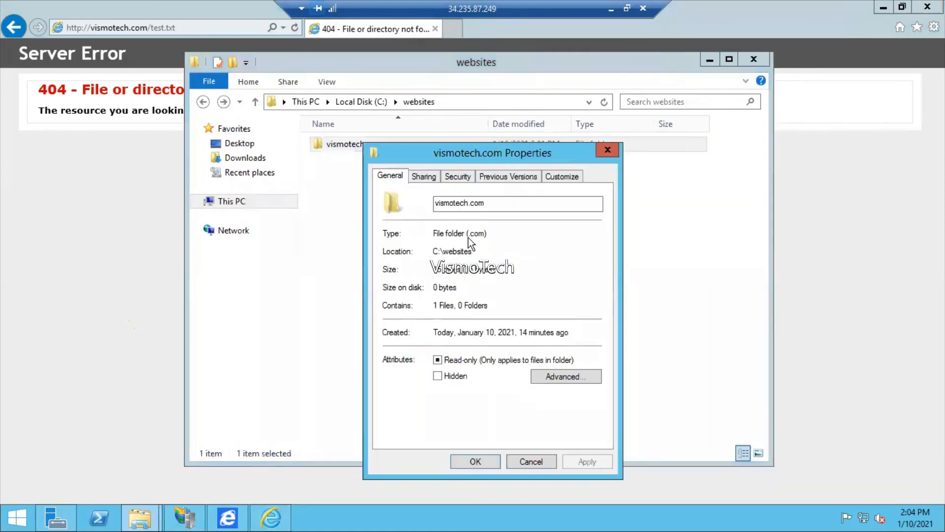
left_click(455, 177)
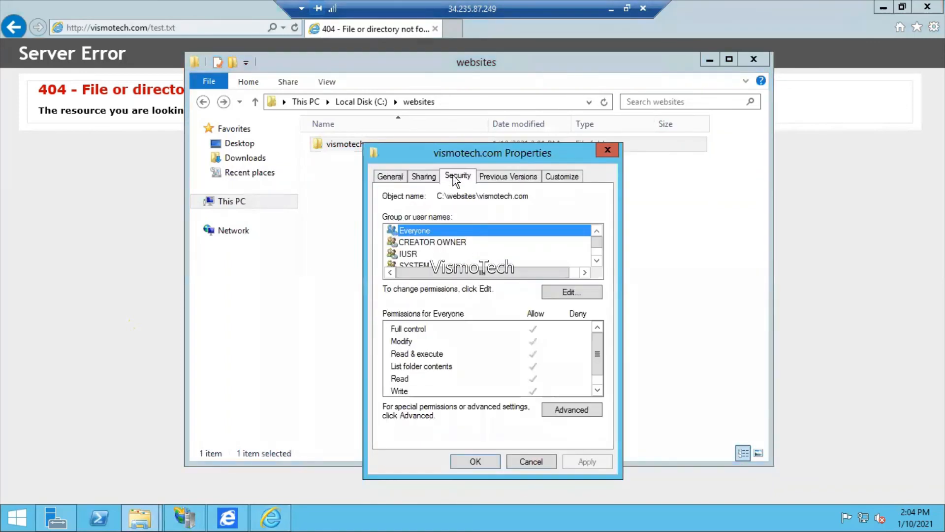
left_click(412, 254)
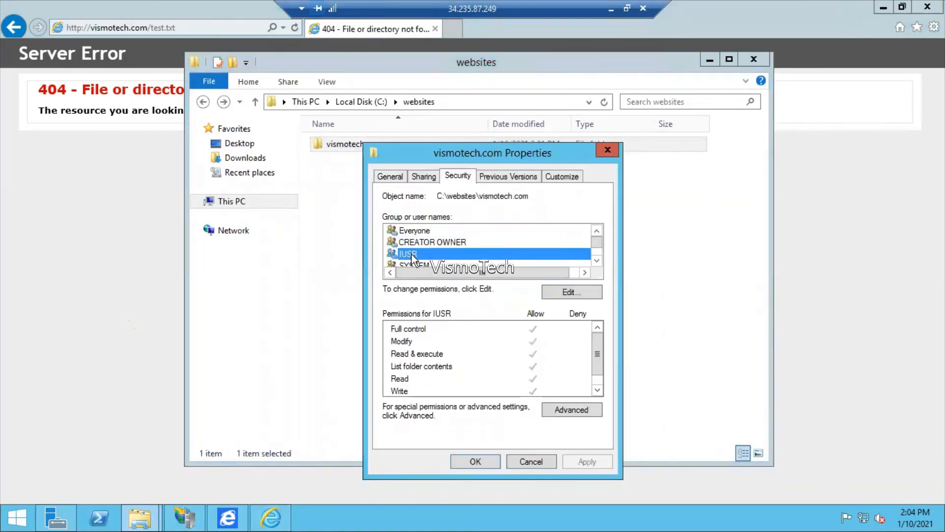
left_click(537, 464)
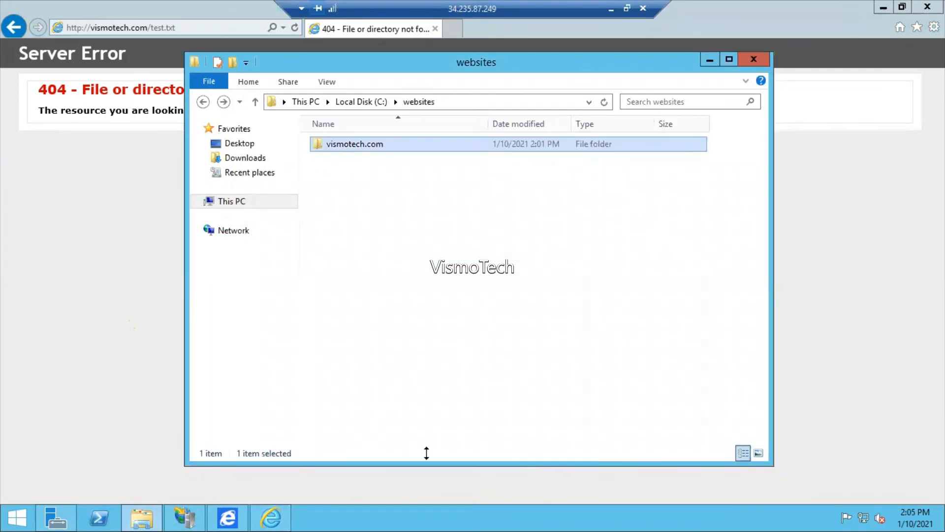
- Compare the vismotech.com/test.txt address in the local computer's browser with the one in the remote server's browser
left_click(609, 9)
left_click(343, 39)
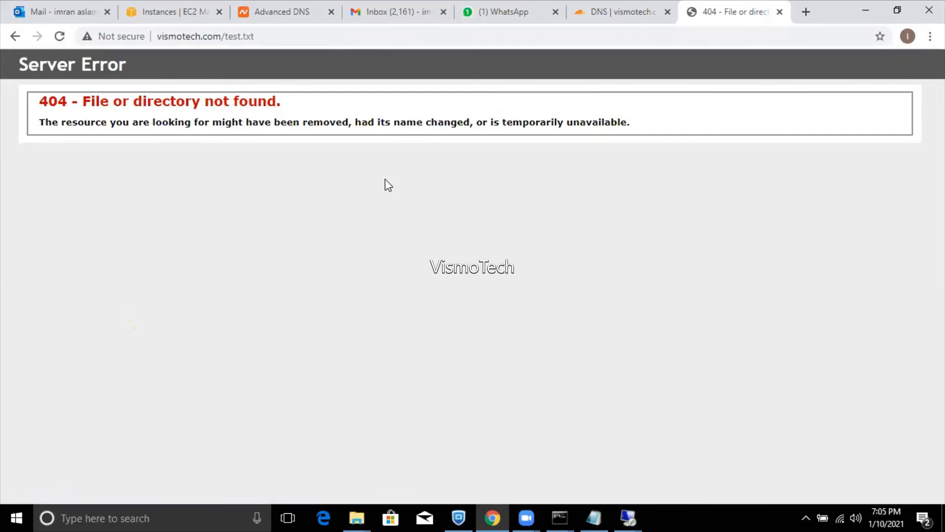
left_click(340, 40)
left_click(339, 43)
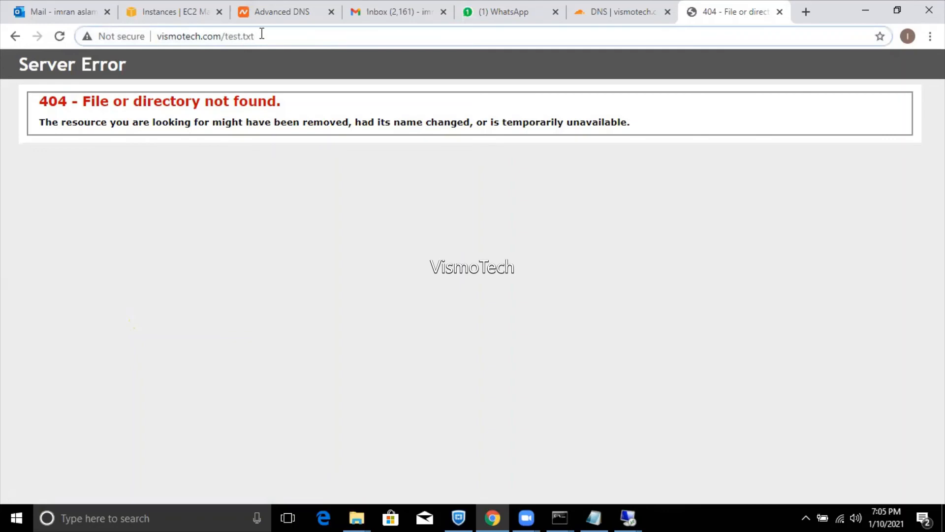
left_click_drag(262, 33, 123, 37)
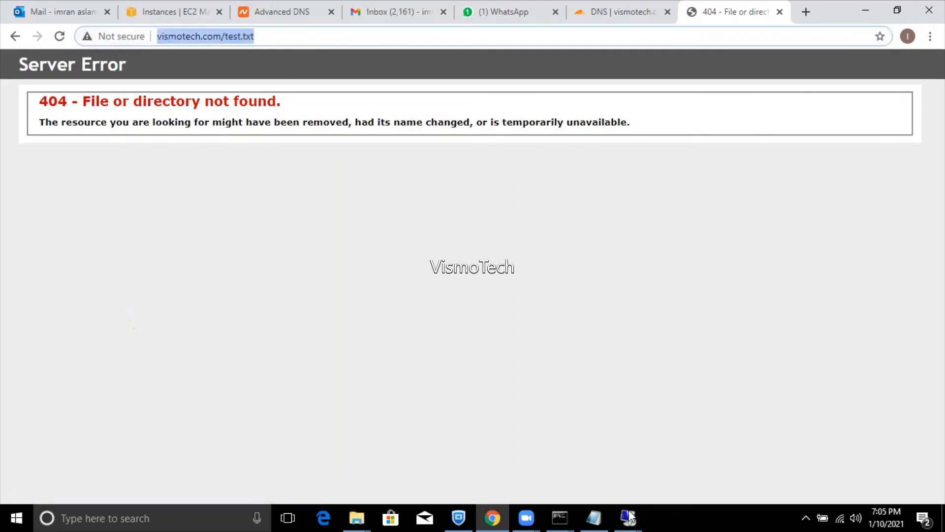
mouse_move(624, 507)
left_click(707, 465)
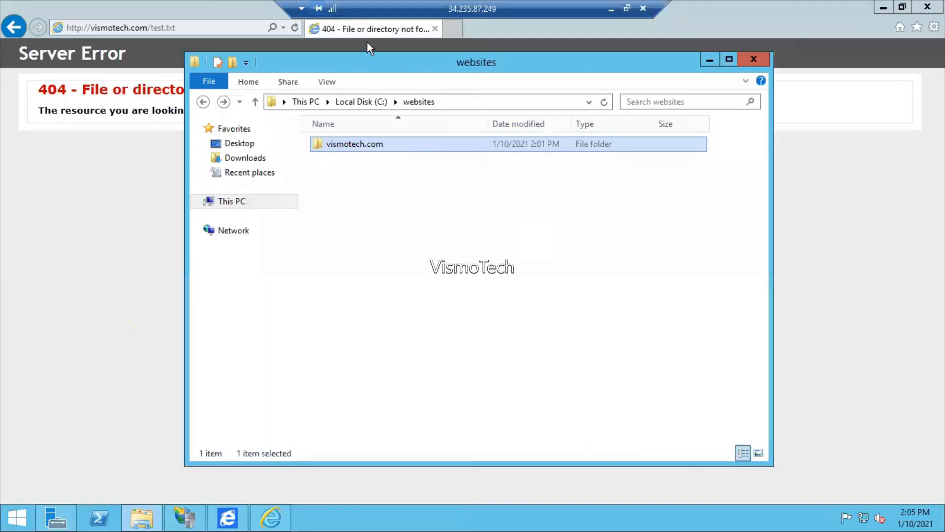
left_click(205, 28)
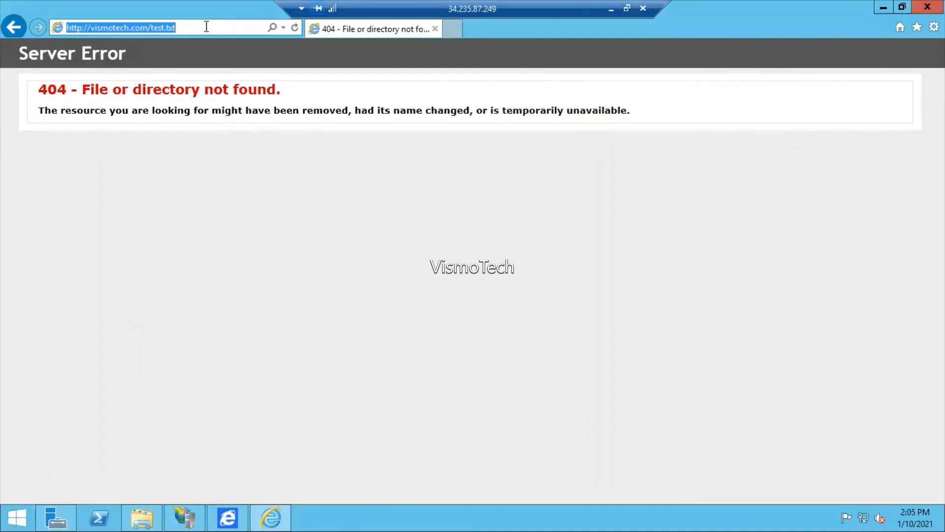
left_click(206, 27)
key("ctrl+a")
- Rename test.txt in the C:\websites\vismotech.com folder as index.html
left_click(157, 518)
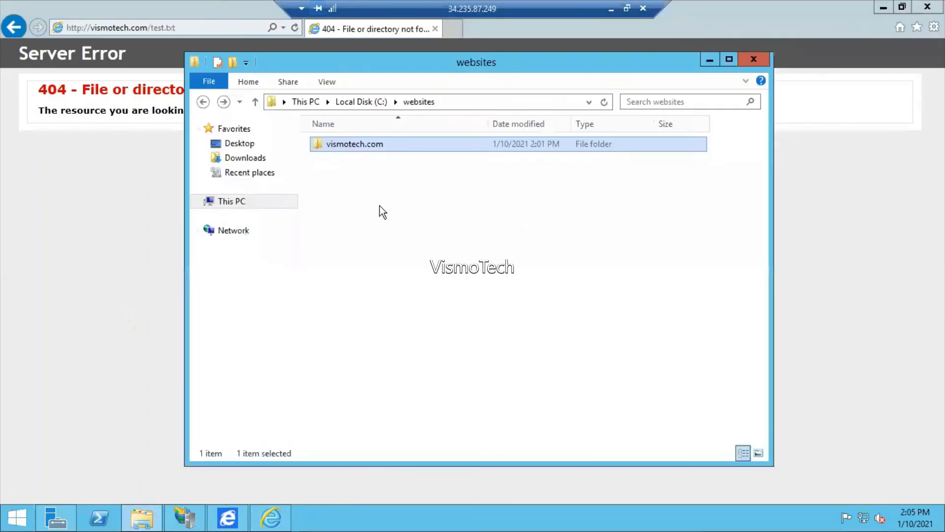
double_click(370, 145)
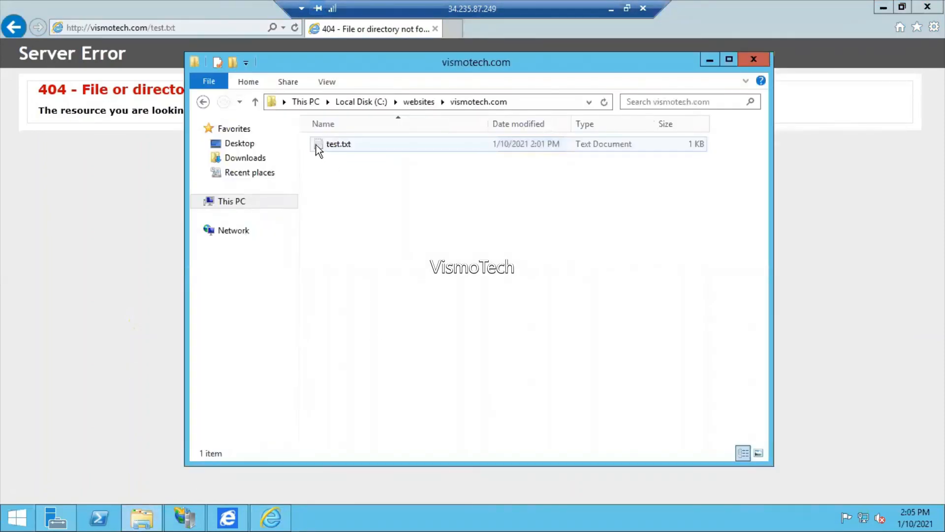
right_click(329, 145)
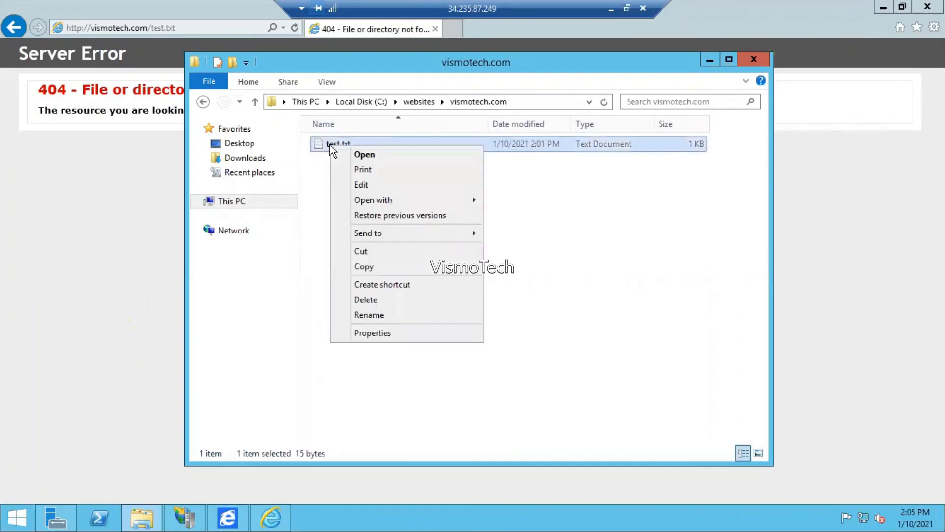
left_click(367, 315)
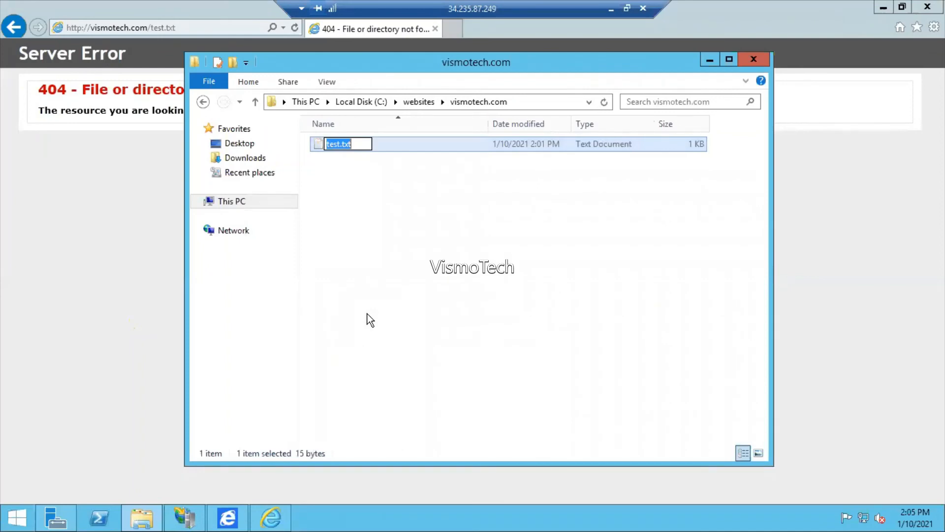
type("index.html")
key("Return")
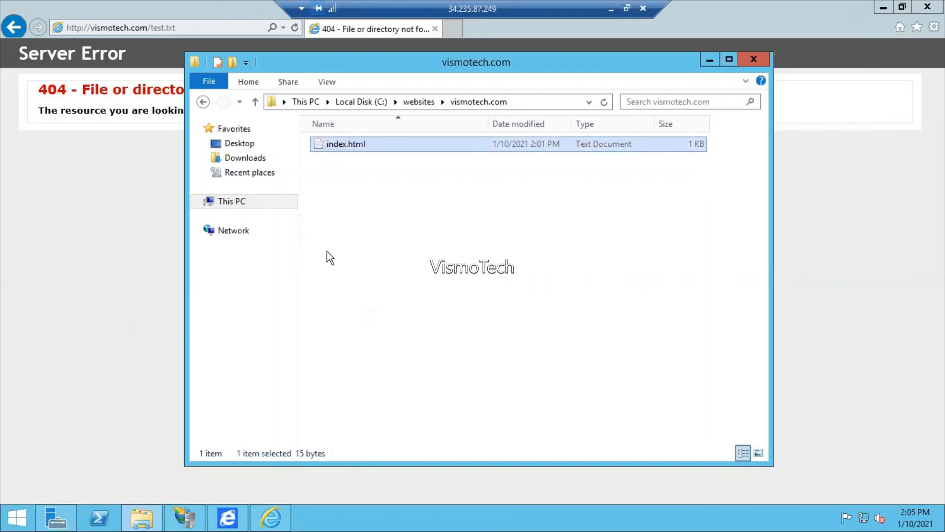
left_click(205, 27)
left_click(207, 27)
key("BackSpace")
key("BackSpace")
key("BackSpace")
key("BackSpace")
key("BackSpace")
key("BackSpace")
key("BackSpace")
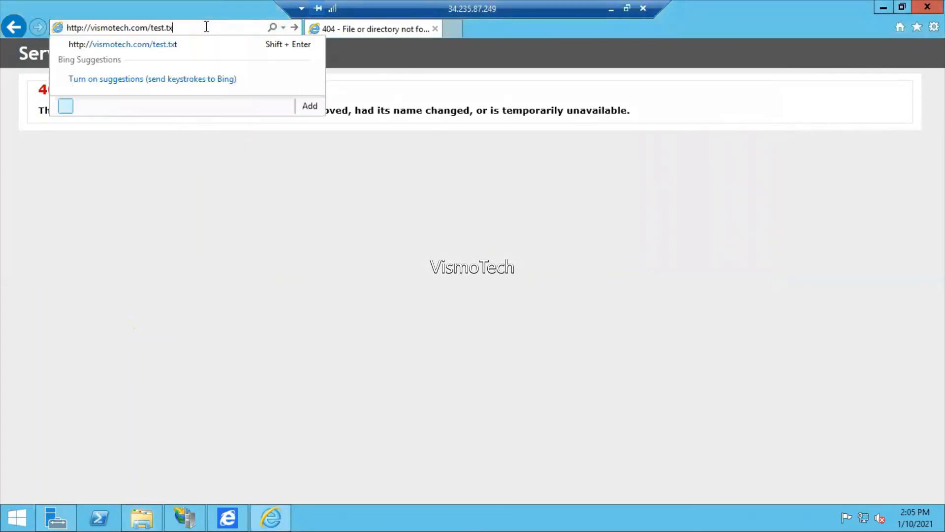
key("BackSpace")
type("inde")
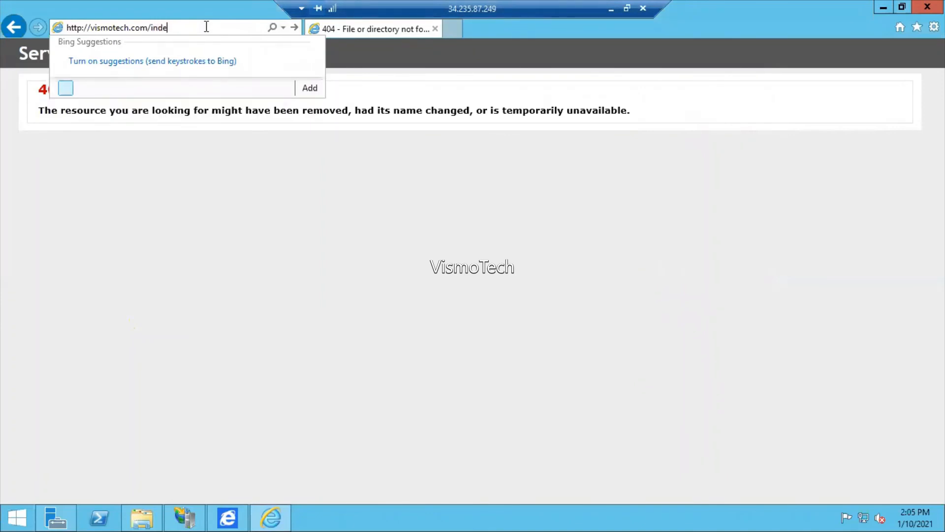
type("x.html")
key("Return")
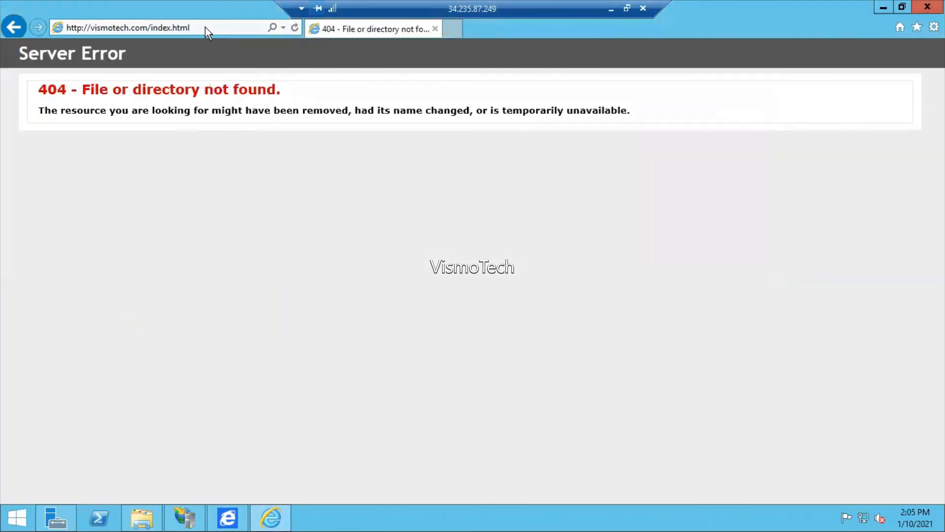
left_click(205, 28)
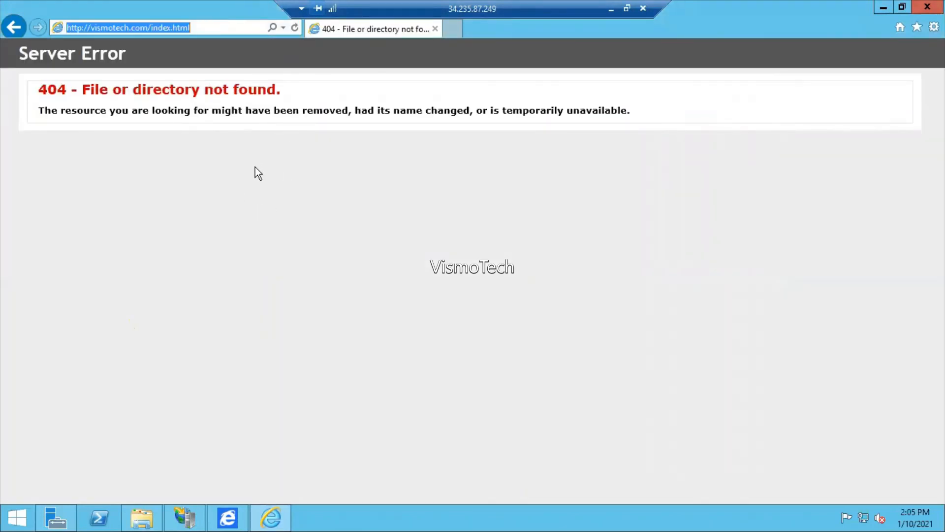
left_click(217, 27)
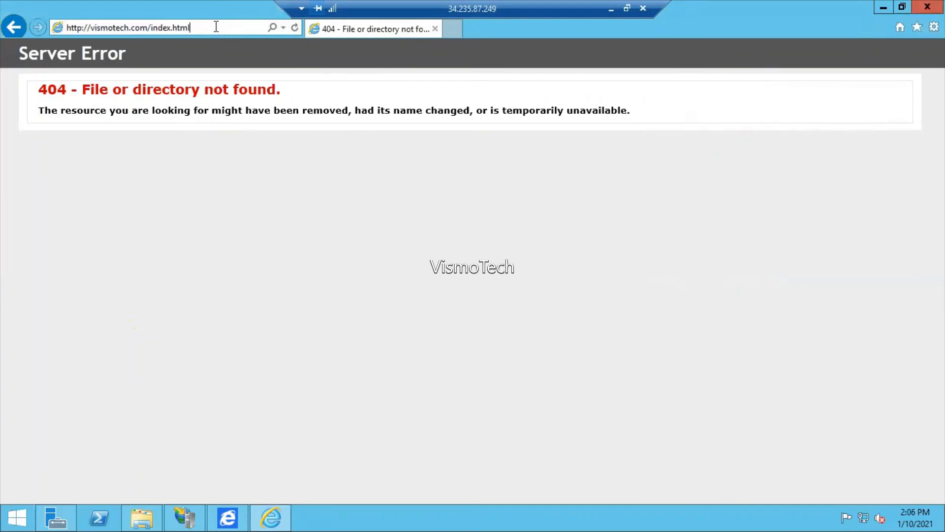
key("BackSpace")
key("BackSpace")
key("BackSpace")
key("BackSpace")
key("BackSpace")
key("BackSpace")
key("BackSpace")
key("BackSpace")
key("BackSpace")
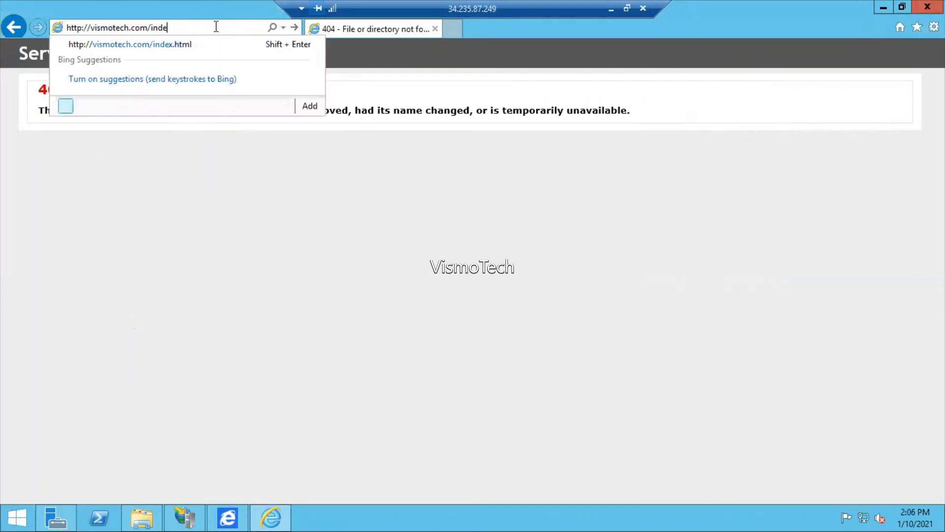
key("BackSpace")
key("Return")
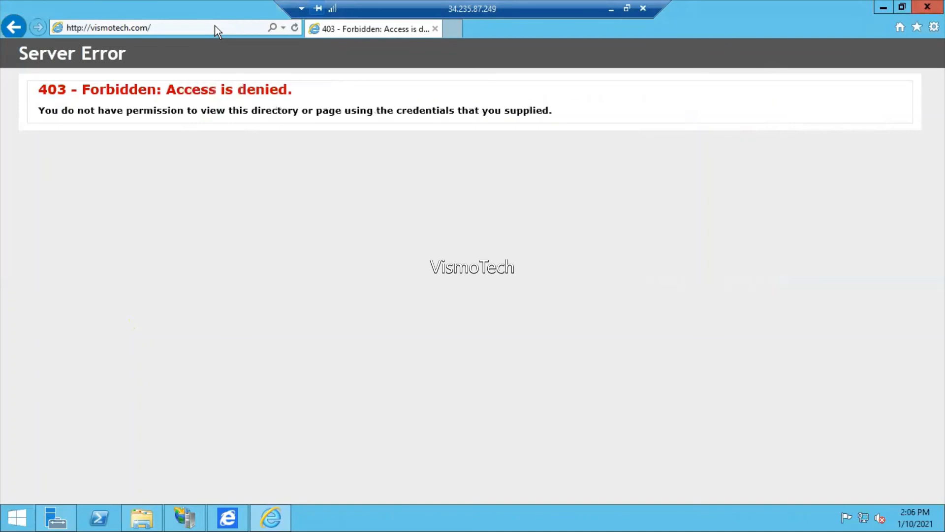
- Check the index.html file in the server's vismotech.com folder against the site address in the server's browser
left_click(610, 8)
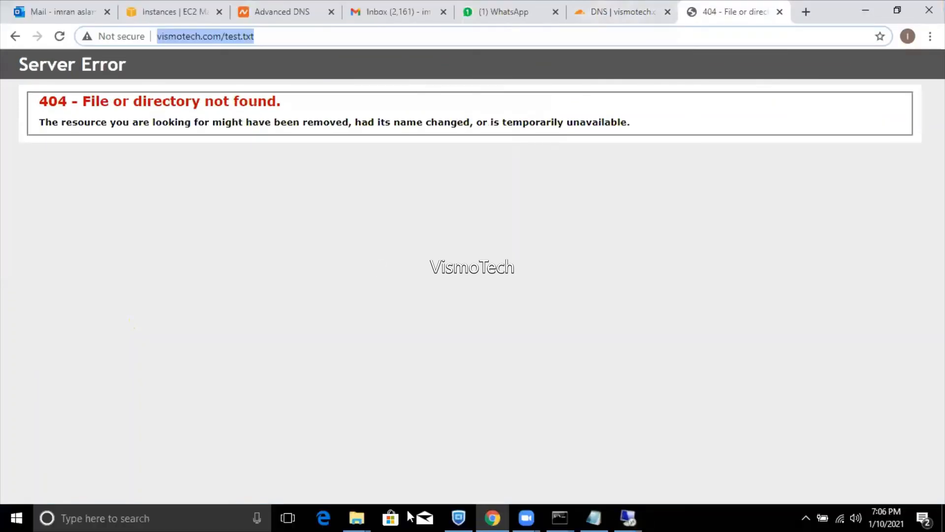
left_click(640, 512)
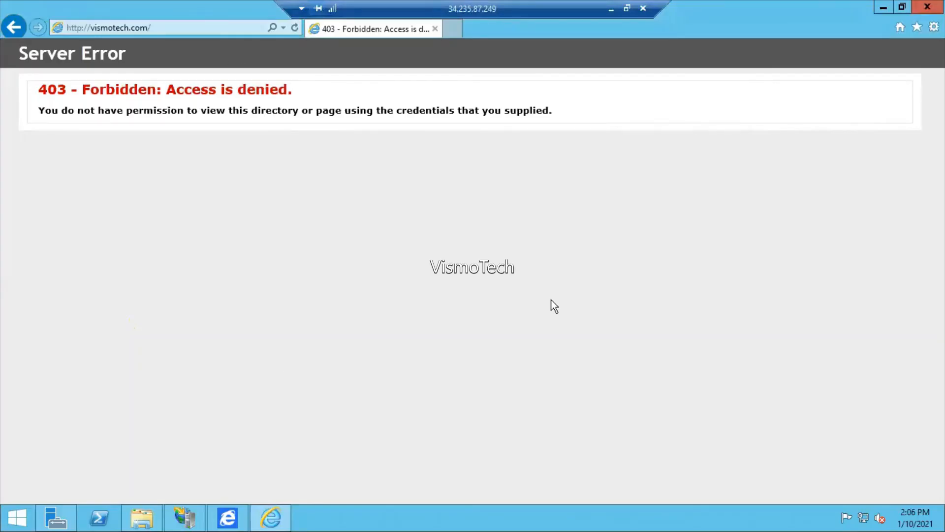
left_click(136, 517)
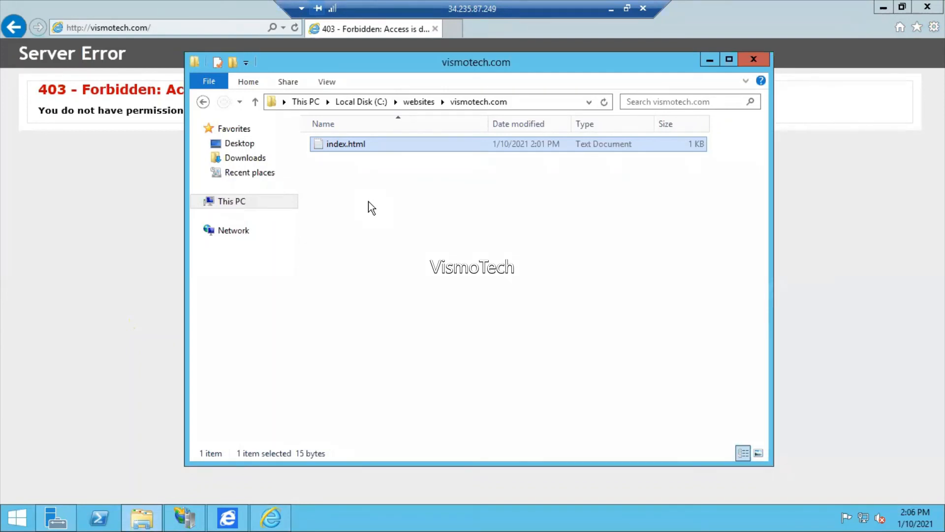
left_click(207, 26)
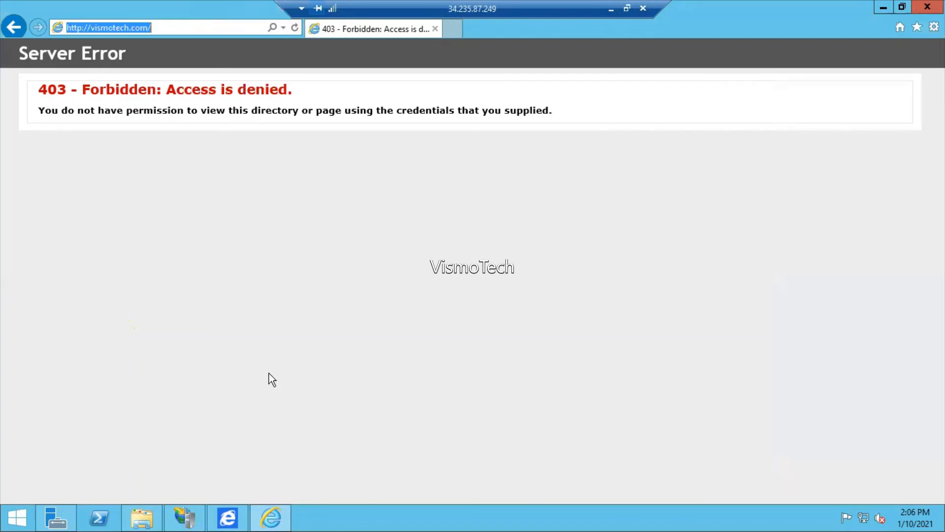
- Switch to the local computer's browser and load vismotech.com without the test.txt path
left_click(611, 9)
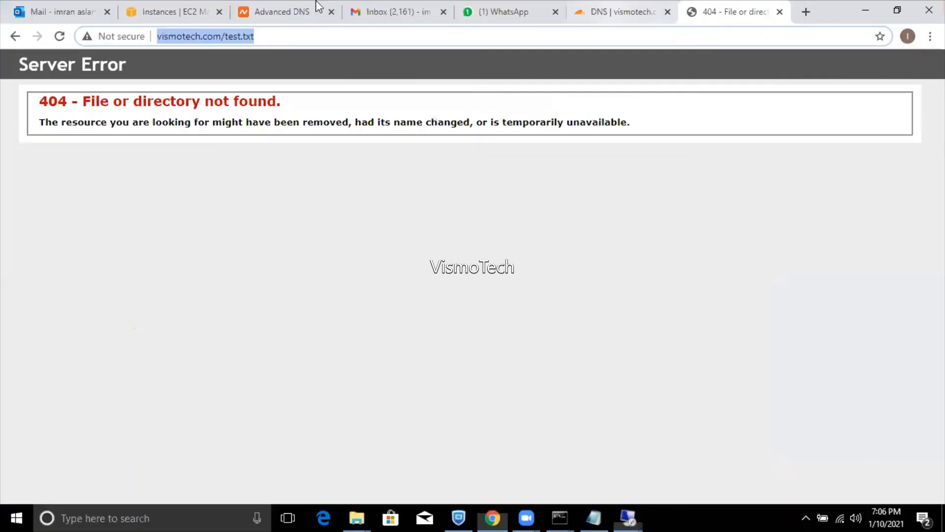
left_click(264, 38)
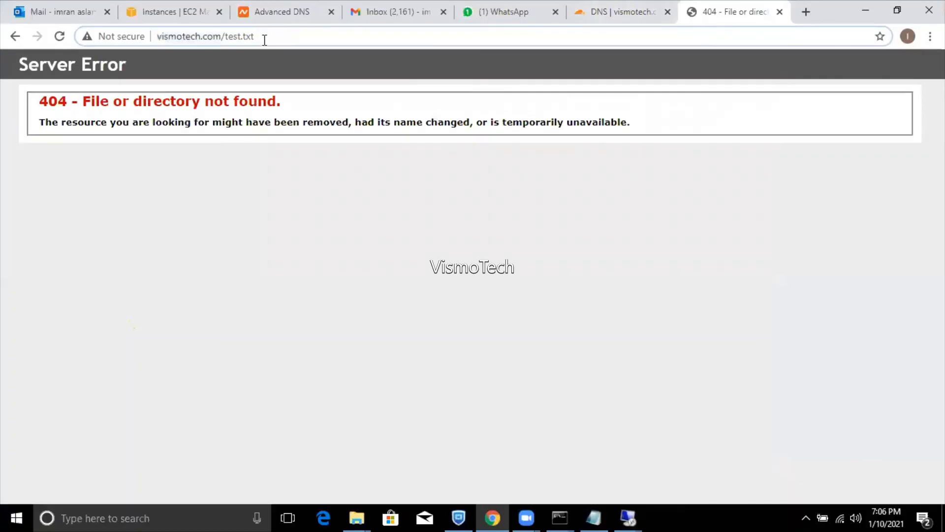
key("BackSpace")
key("BackSpace")
key("BackSpace")
key("BackSpace")
key("BackSpace")
key("BackSpace")
key("BackSpace")
key("BackSpace")
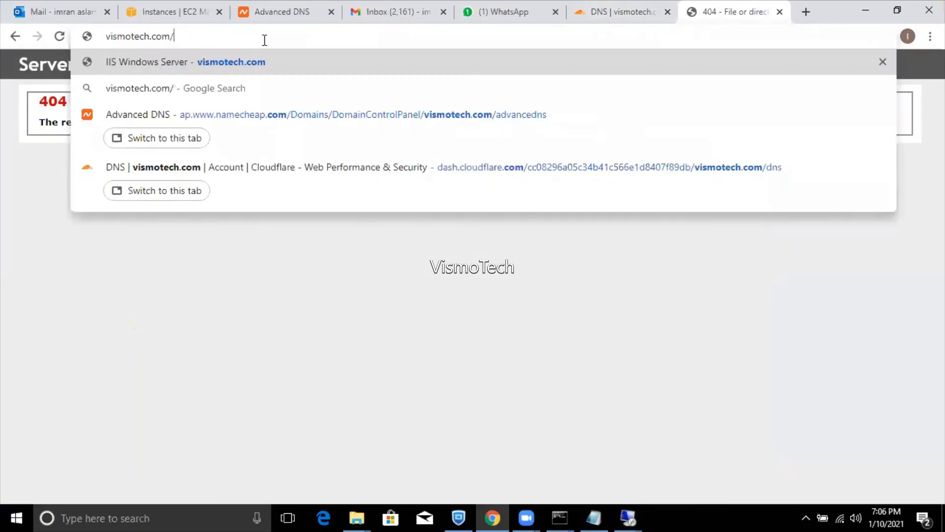
key("BackSpace")
key("Return")
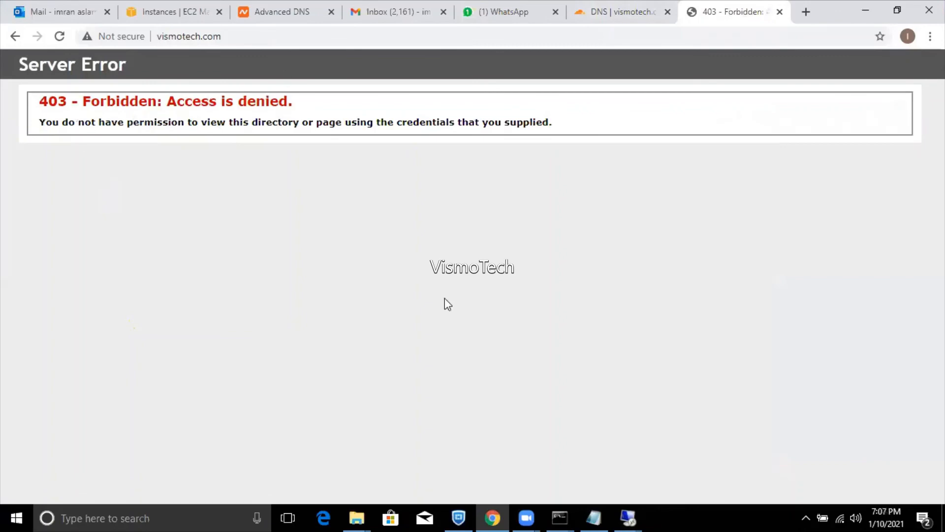
- Return to the remote server's IIS Manager and review the site bindings of vismotech.com
left_click(633, 517)
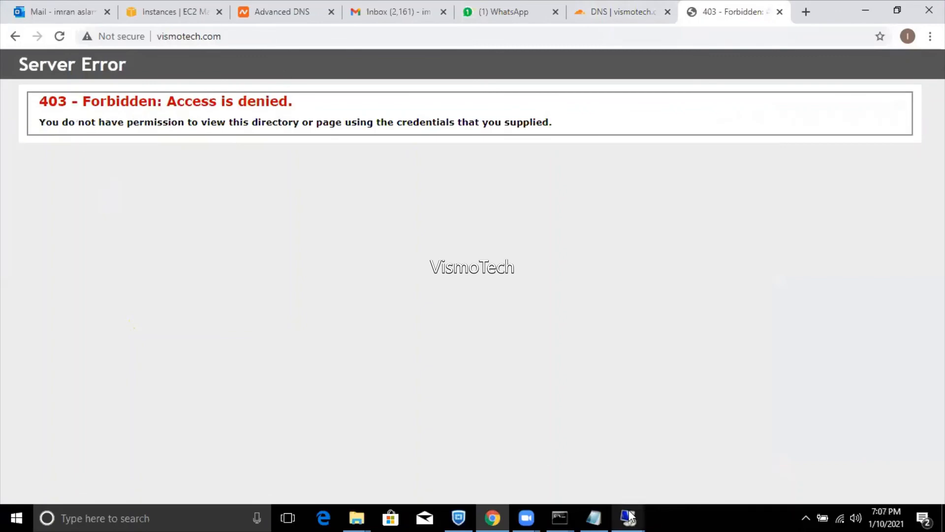
left_click(689, 454)
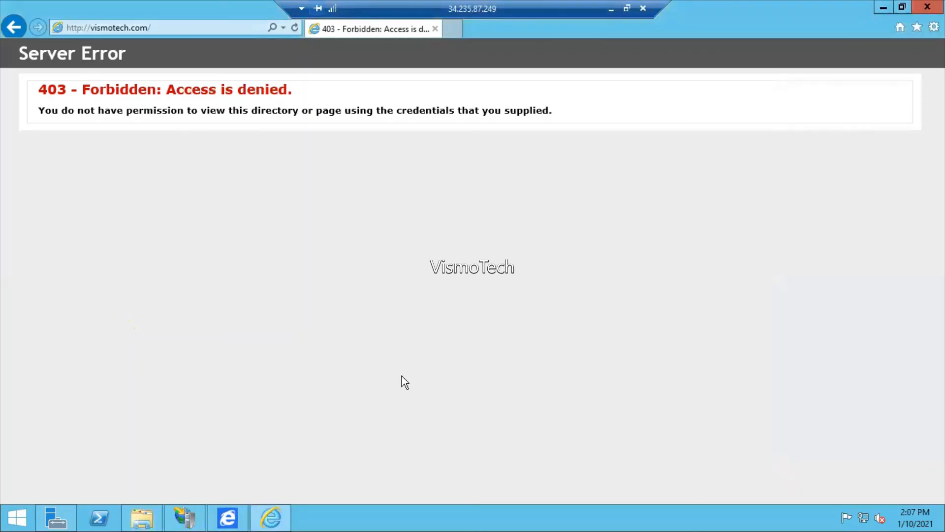
mouse_move(187, 521)
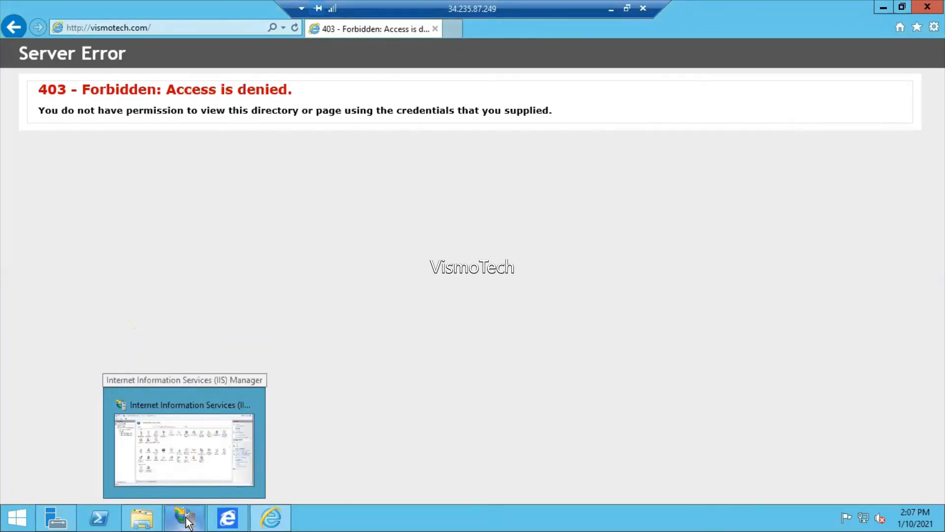
left_click(166, 454)
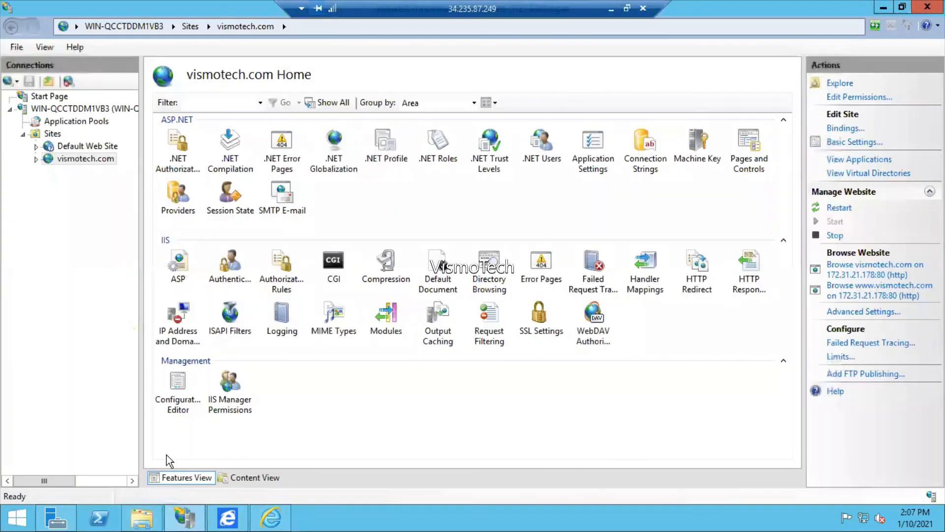
left_click(61, 160)
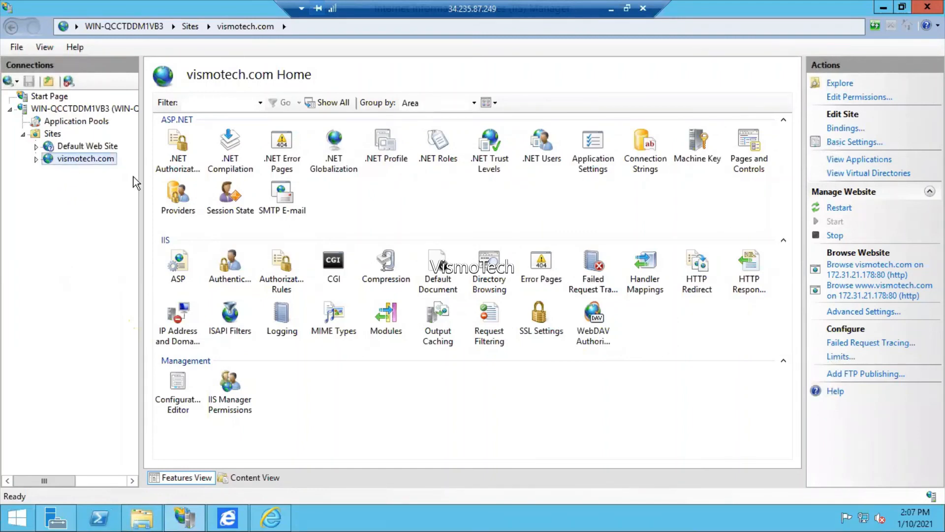
left_click(833, 130)
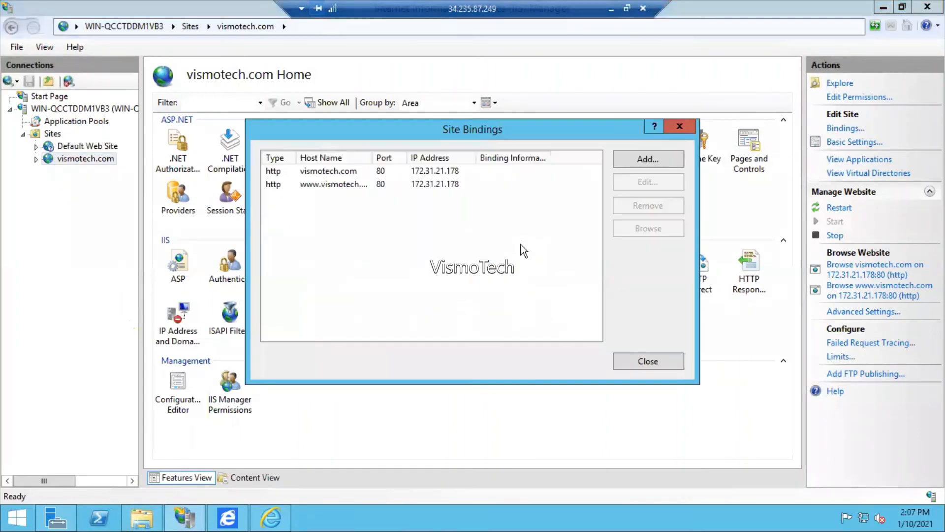
left_click(639, 359)
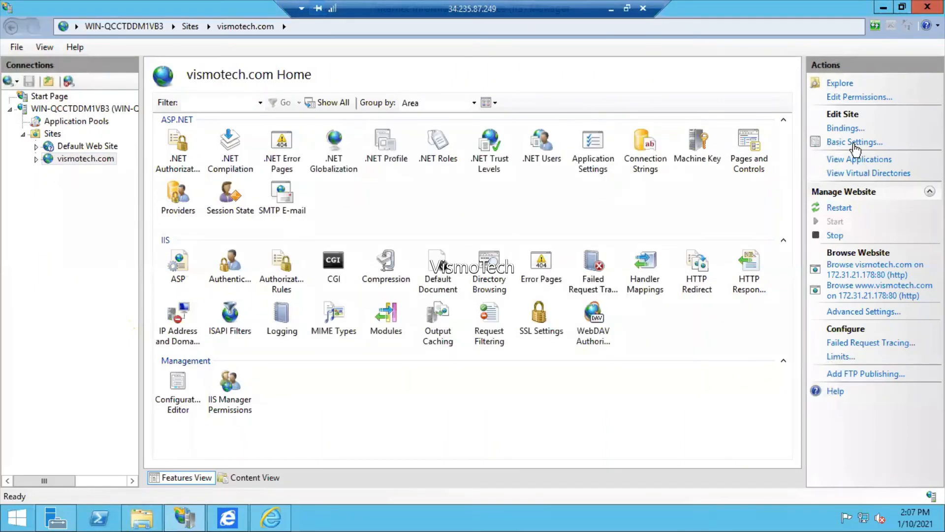
- Check the vismotech.com site's application pool and physical path in its basic settings, and show the server's application pools
left_click(855, 144)
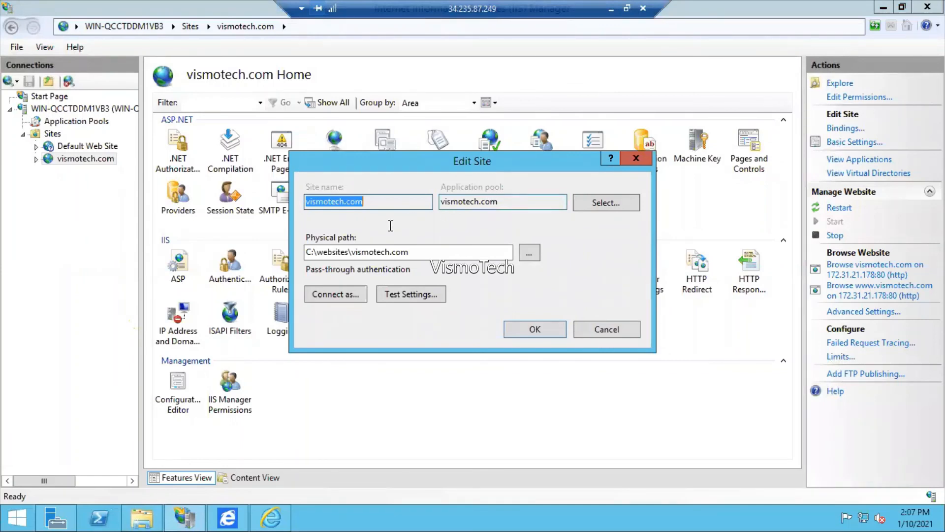
left_click(619, 327)
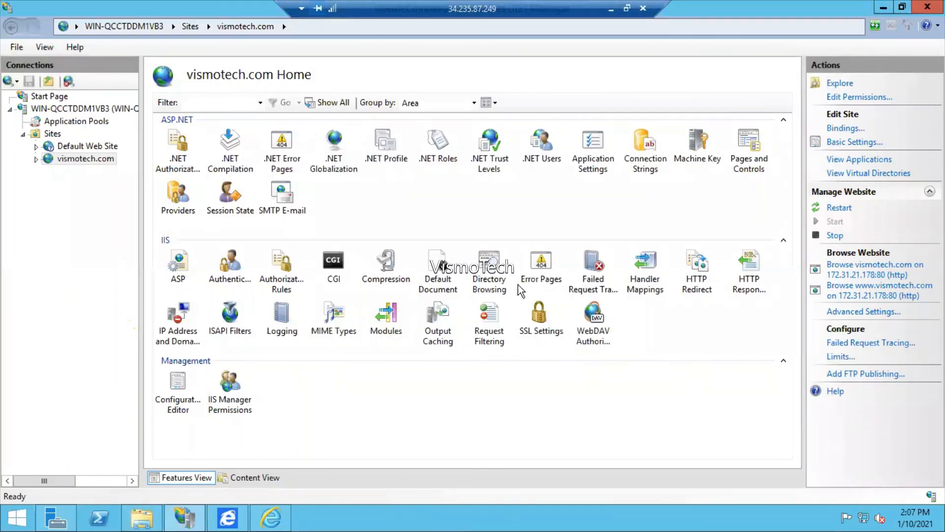
left_click(61, 121)
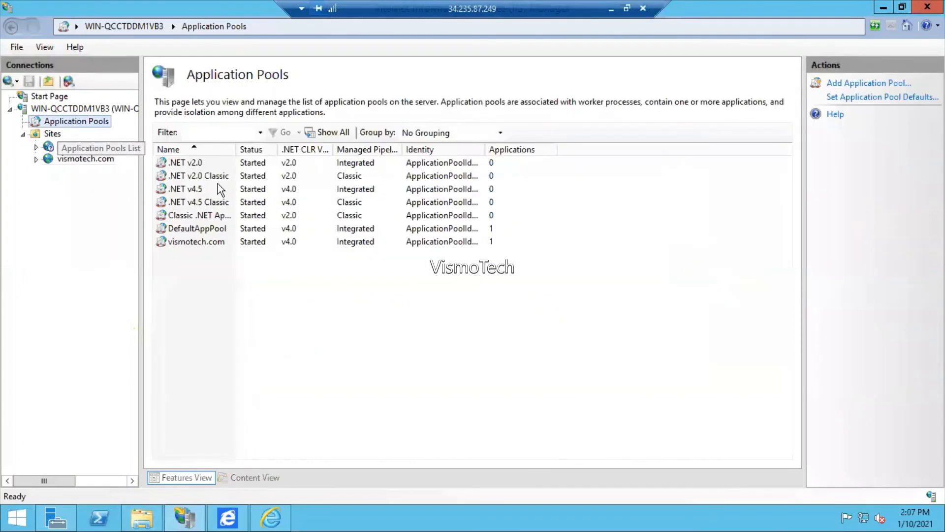
- Check the vismotech.com application pool's available actions and review the vismotech.com site's default document list
left_click(209, 244)
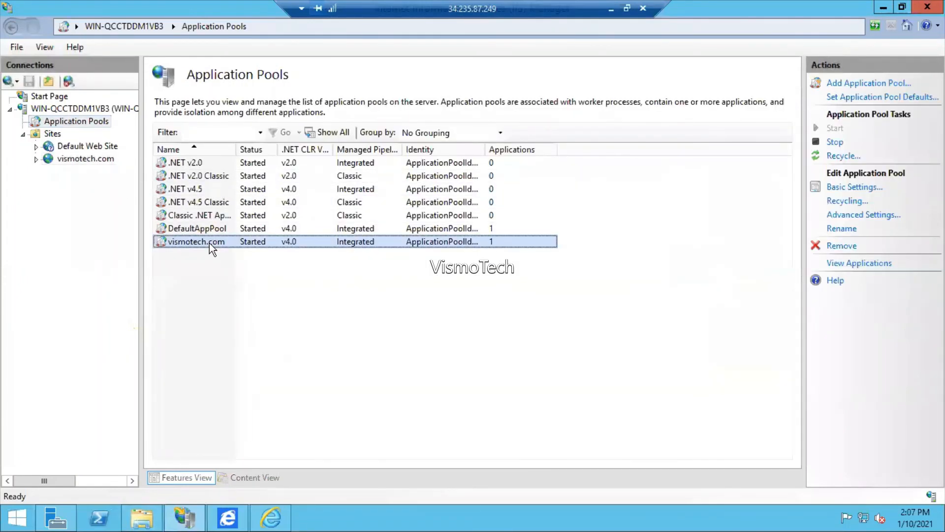
right_click(210, 244)
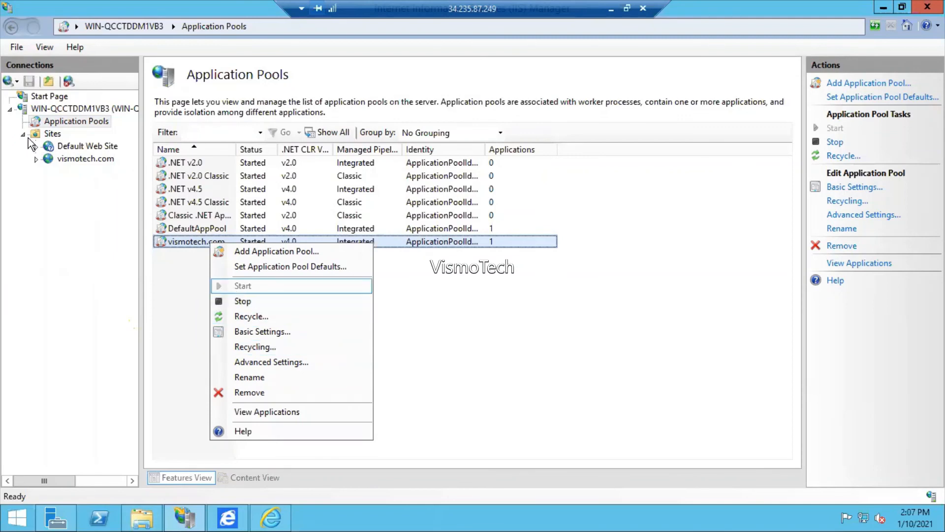
left_click(64, 158)
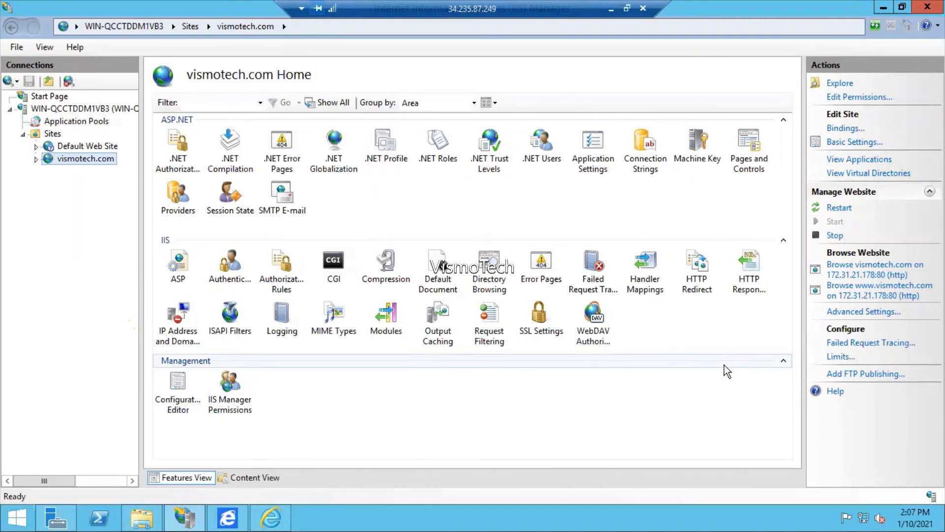
left_click(436, 285)
double_click(434, 286)
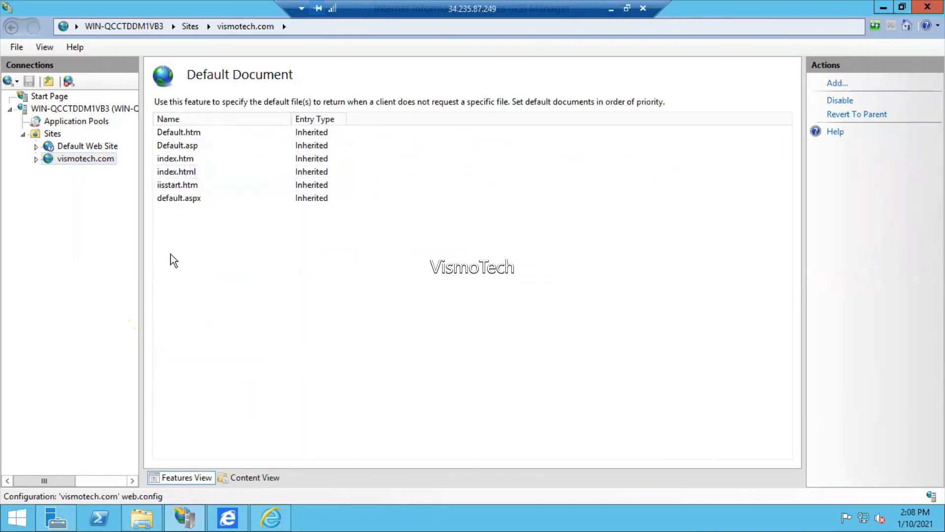
- Add an http binding to the vismotech.com site with IP address 172.31.21.178, port 80 and no host name
left_click(93, 159)
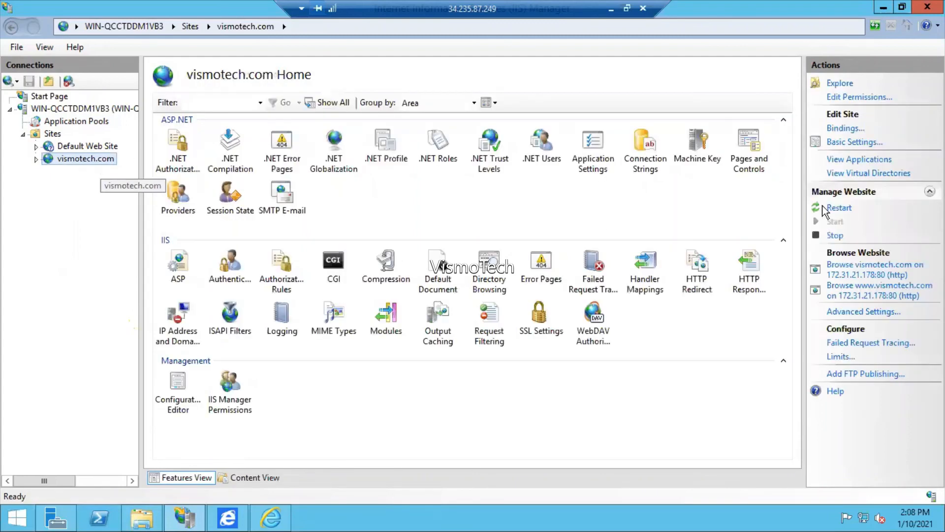
left_click(839, 129)
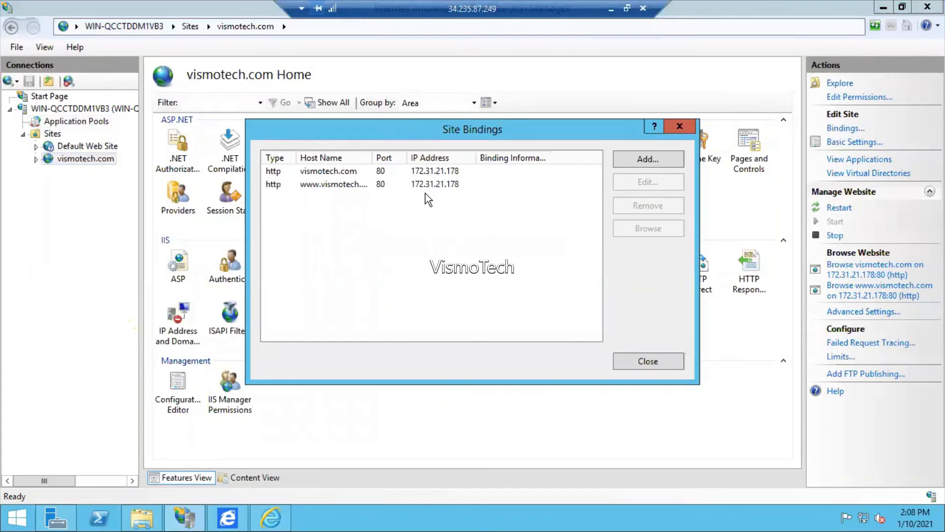
left_click_drag(372, 157, 396, 159)
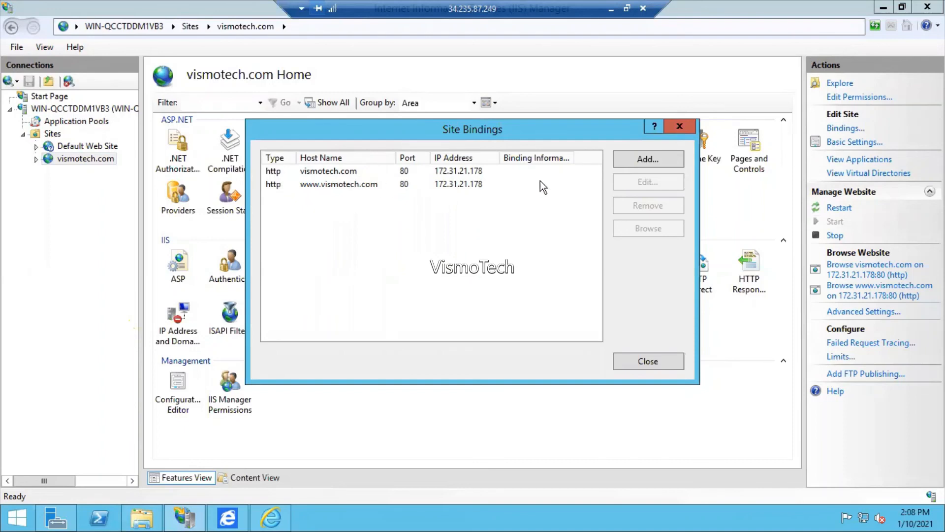
left_click(649, 159)
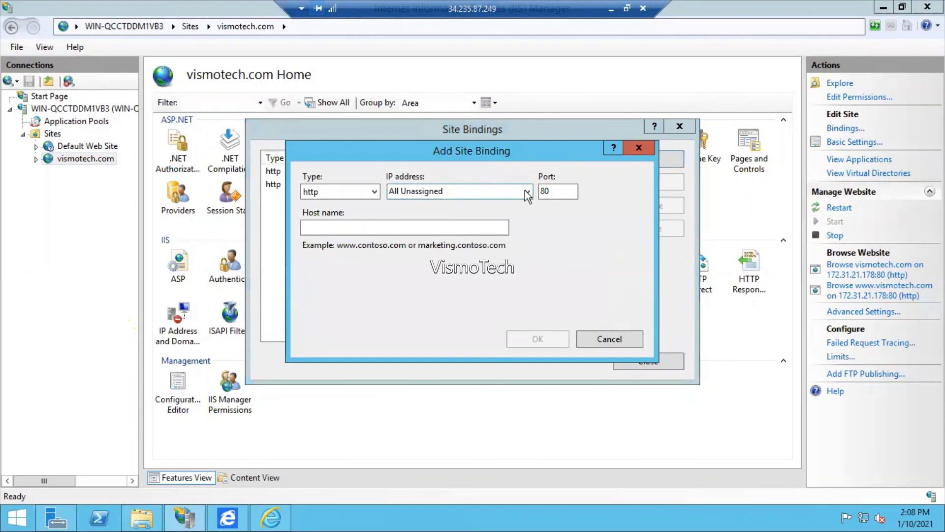
left_click(527, 191)
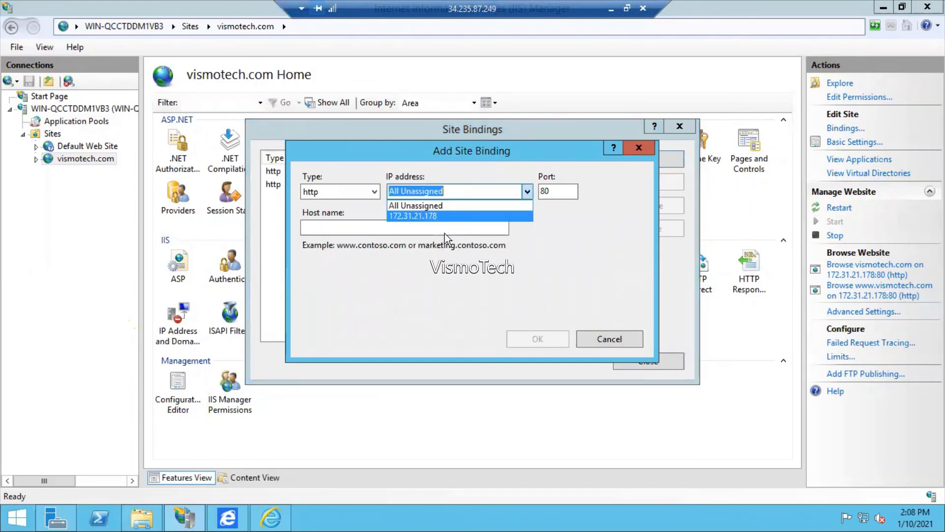
left_click(414, 216)
left_click(538, 338)
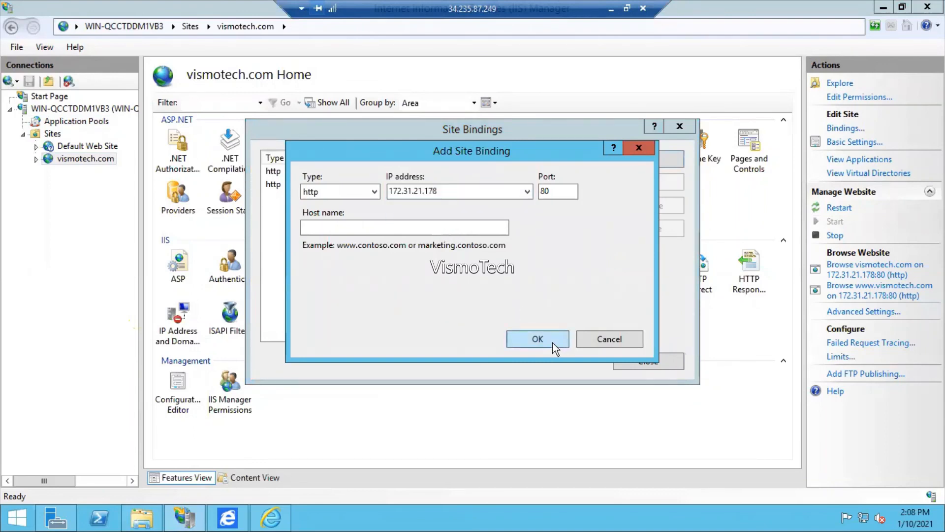
left_click(621, 366)
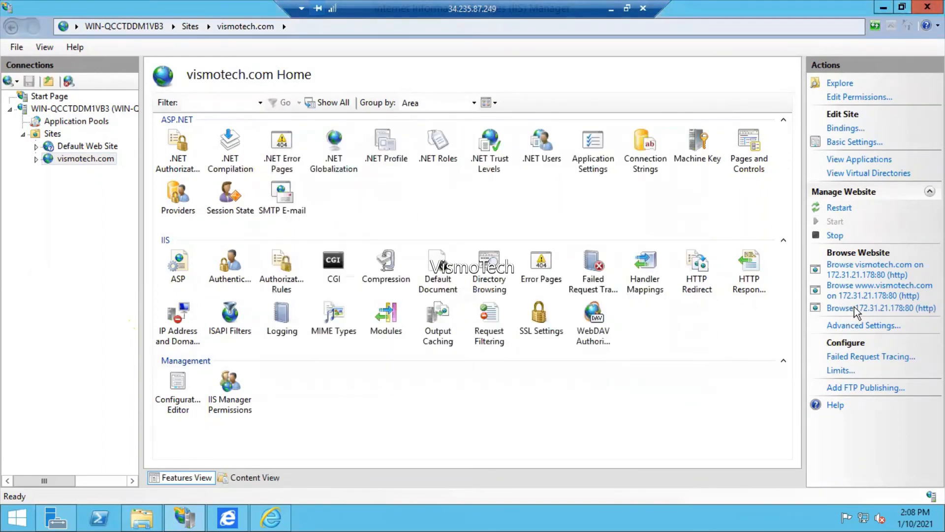
- Switch to the local computer's browser and copy the @ A record's value, 34.235.87.249, from vismotech.com's Namecheap Advanced DNS page
left_click(612, 9)
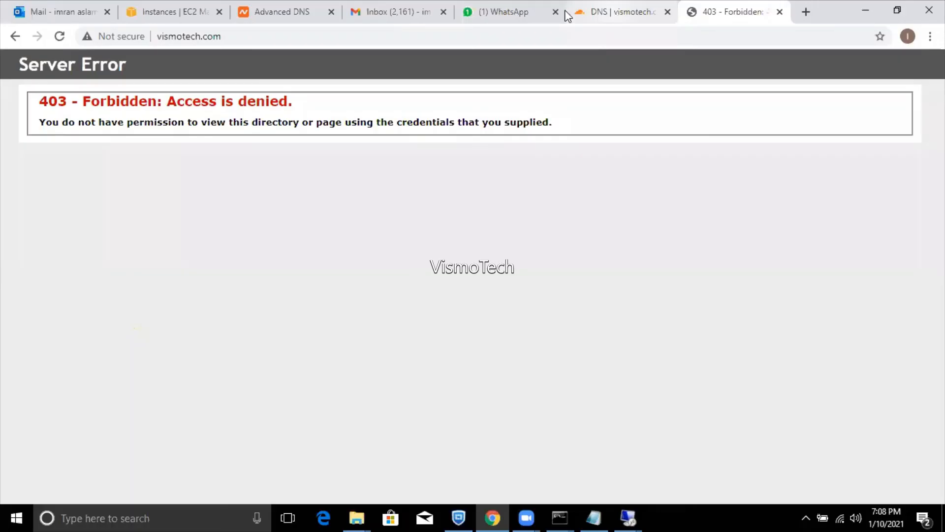
left_click(291, 8)
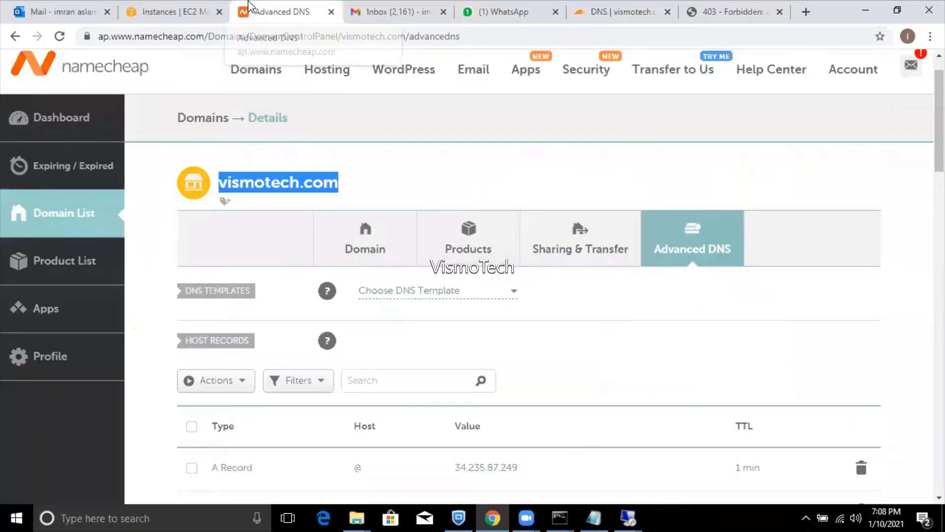
mouse_move(327, 69)
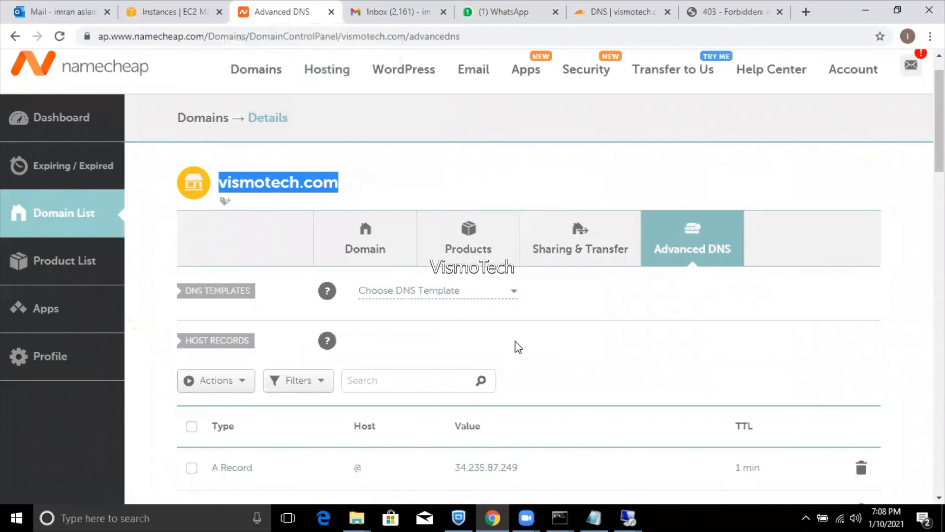
left_click(532, 468)
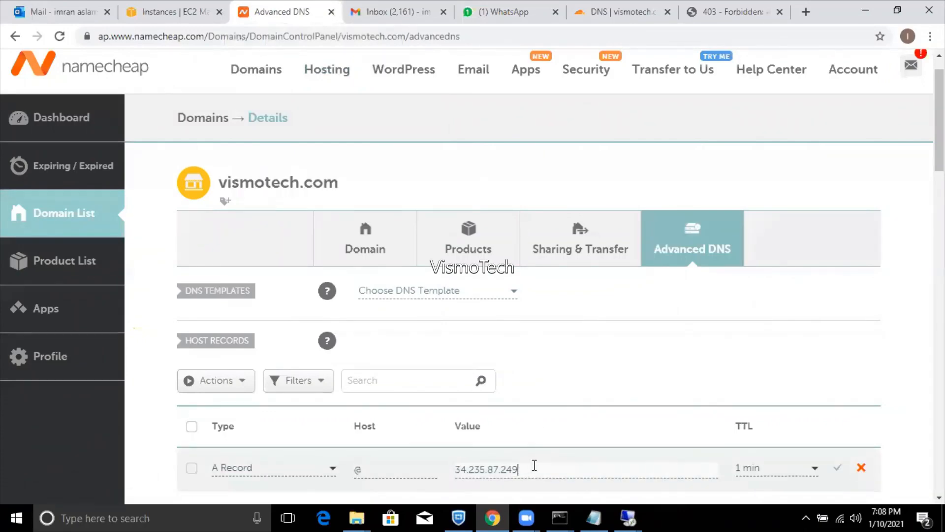
left_click_drag(520, 468, 453, 468)
key("ctrl+c")
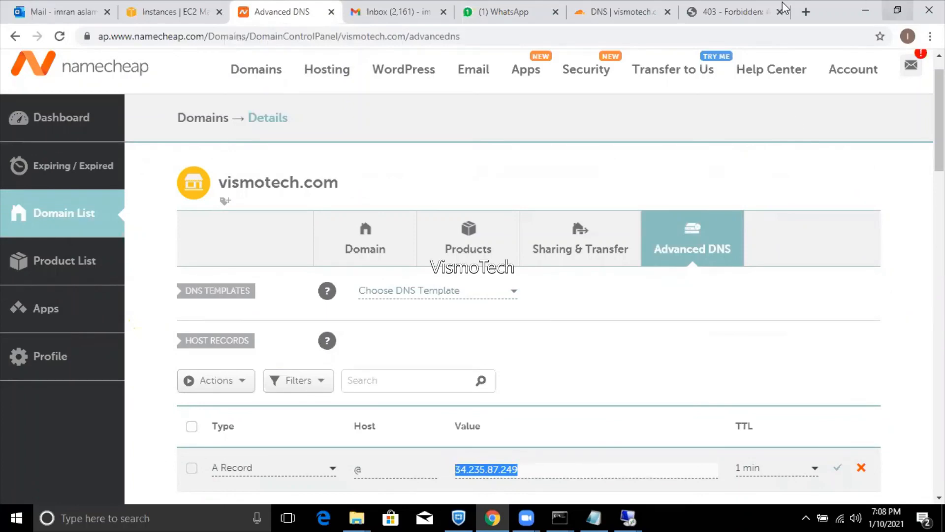
- Load 34.235.87.249 in a new browser tab, and return to IIS Manager in the 34.235.87.249 remote desktop session
left_click(805, 12)
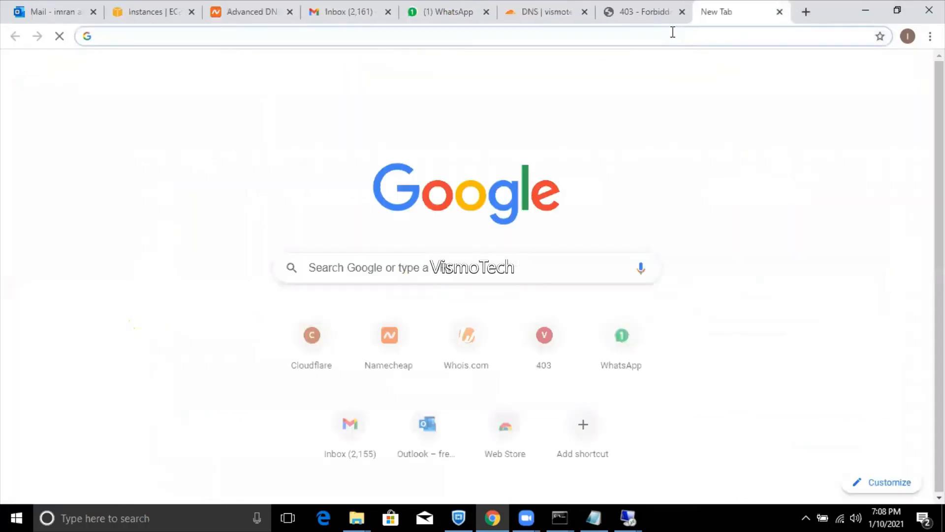
left_click(672, 32)
key("ctrl+v")
key("Return")
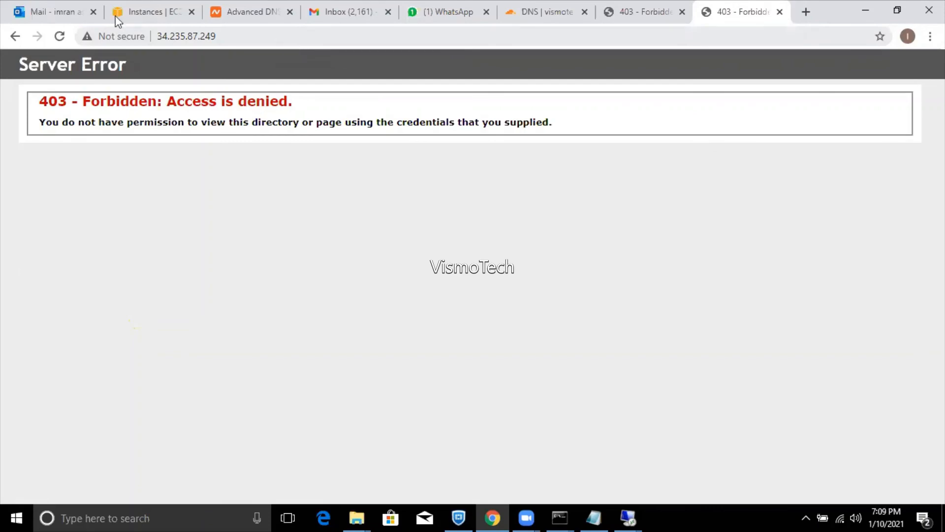
left_click(621, 512)
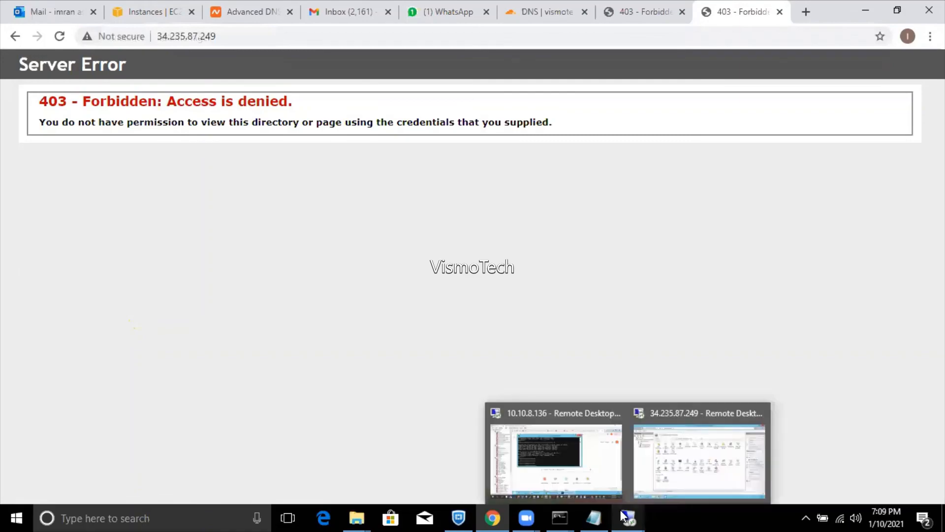
left_click(698, 477)
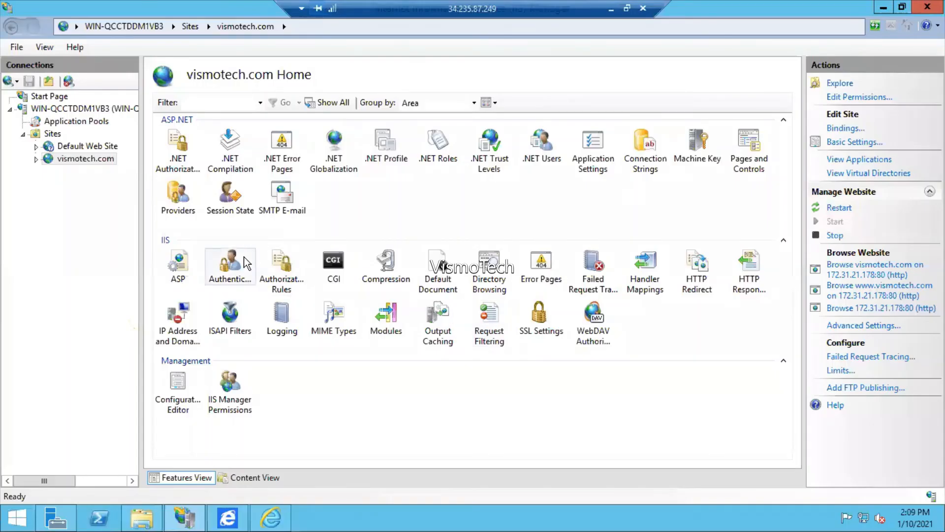